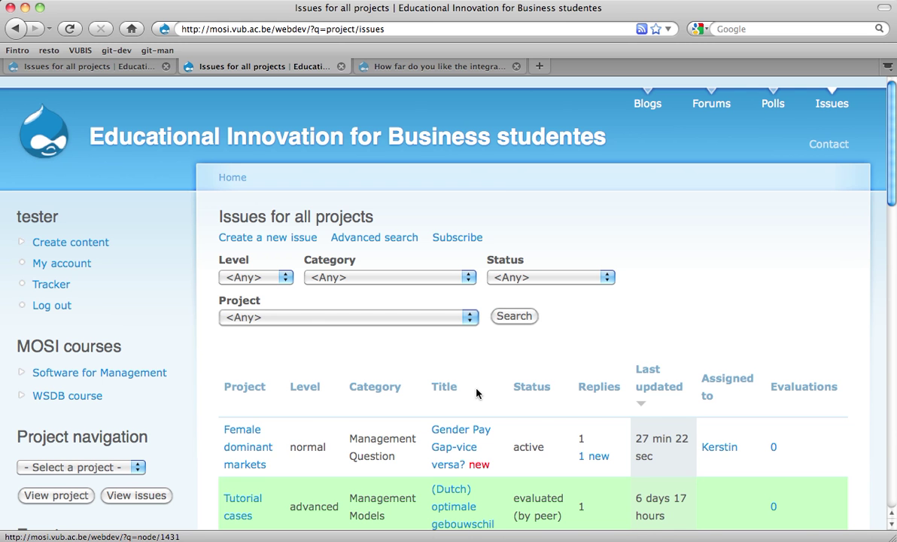
Step: Start a new issue for the Internet Innovation project and continue to its issue form
key("super+Tab")
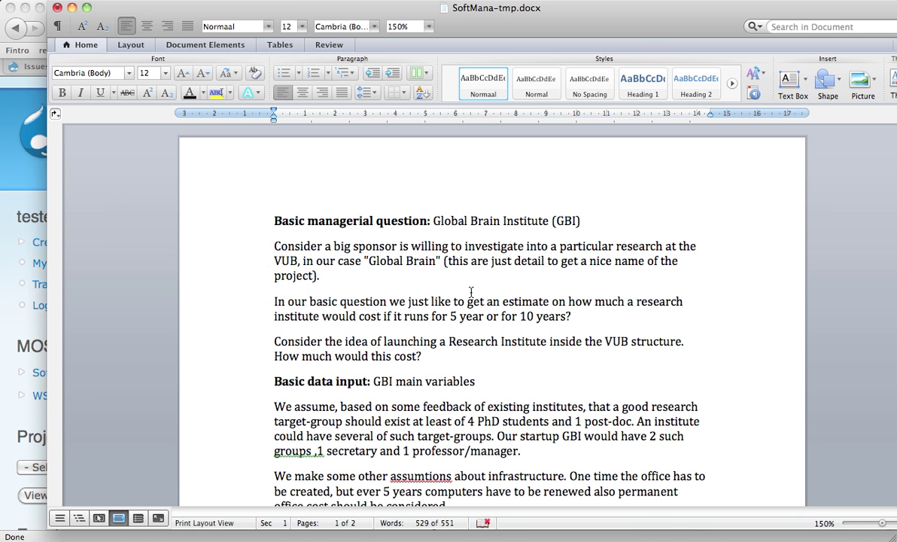
key("super+Tab")
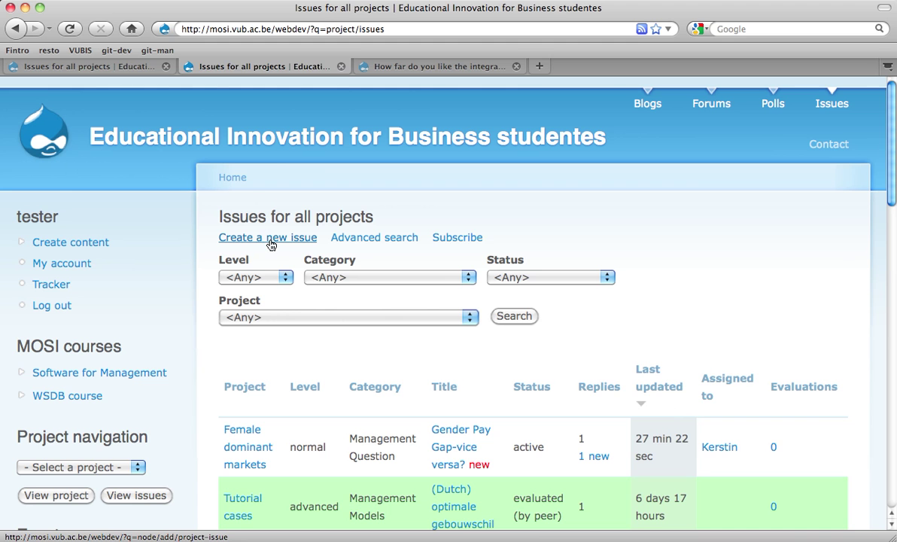
left_click(270, 239)
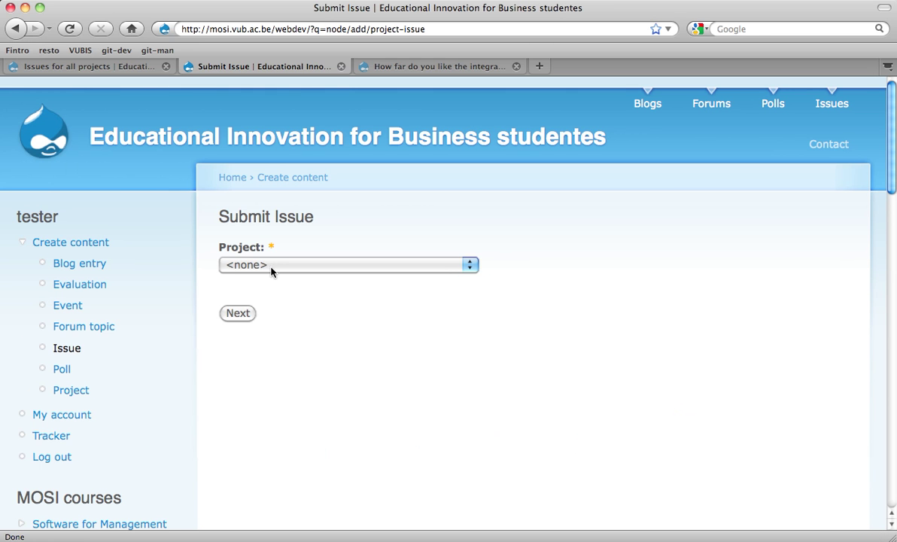
left_click(269, 267)
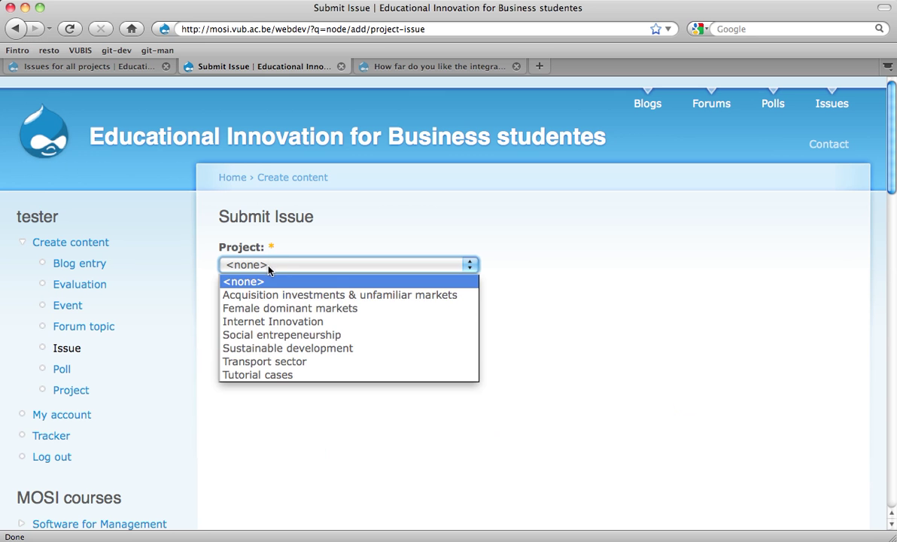
left_click(272, 321)
left_click(242, 316)
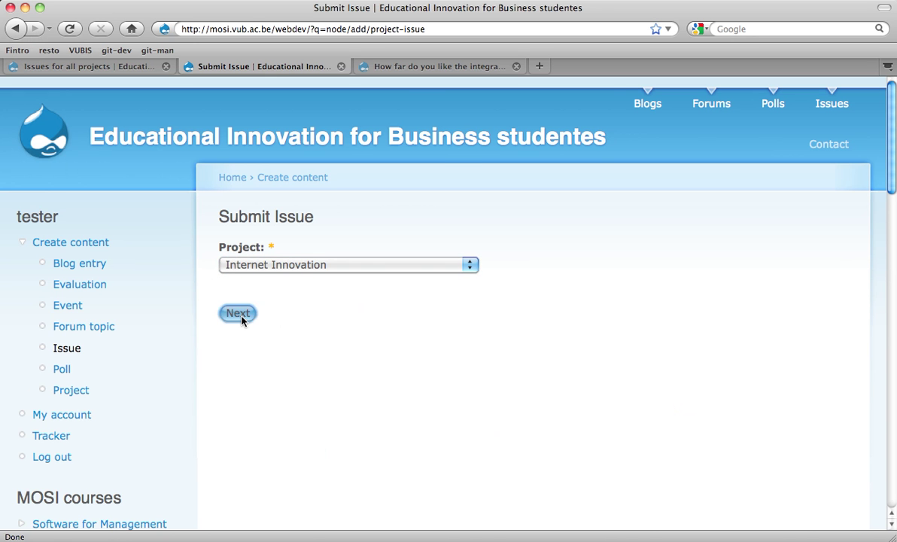
Step: Copy "Global Brain Institute (GBI)" from SoftMana-tmp.docx in Word into the new issue's title in the browser
key("super+Tab")
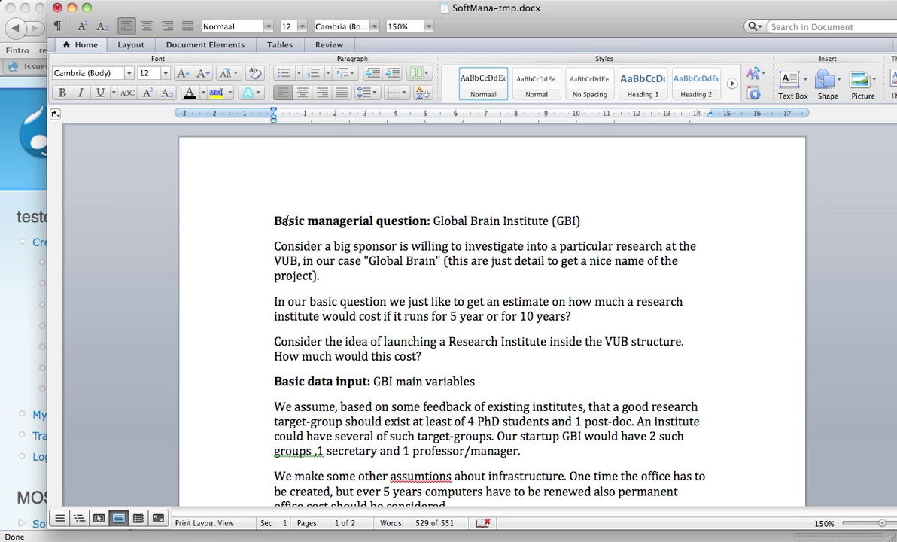
left_click(275, 222)
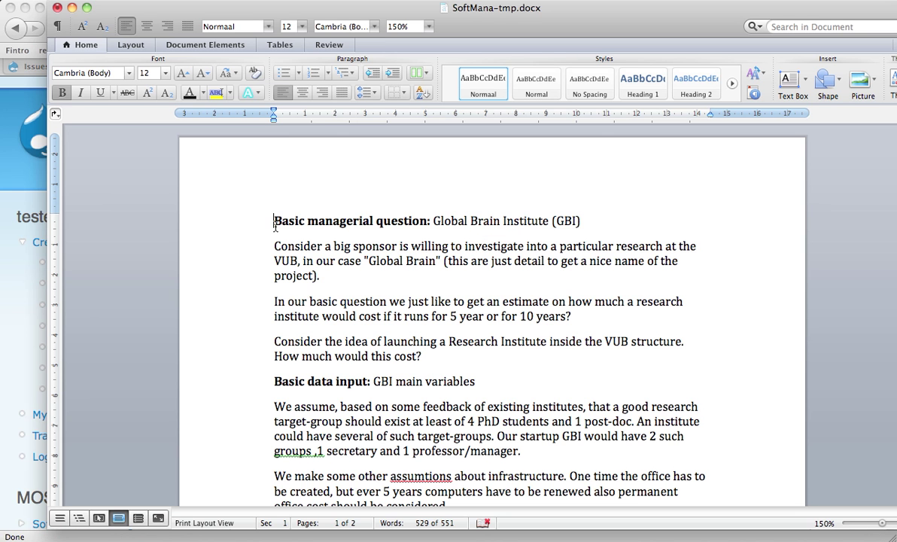
key("shift+alt+Right")
key("shift+alt+Right")
key("shift+alt+Right")
key("Right")
key("shift+End")
key("super+c")
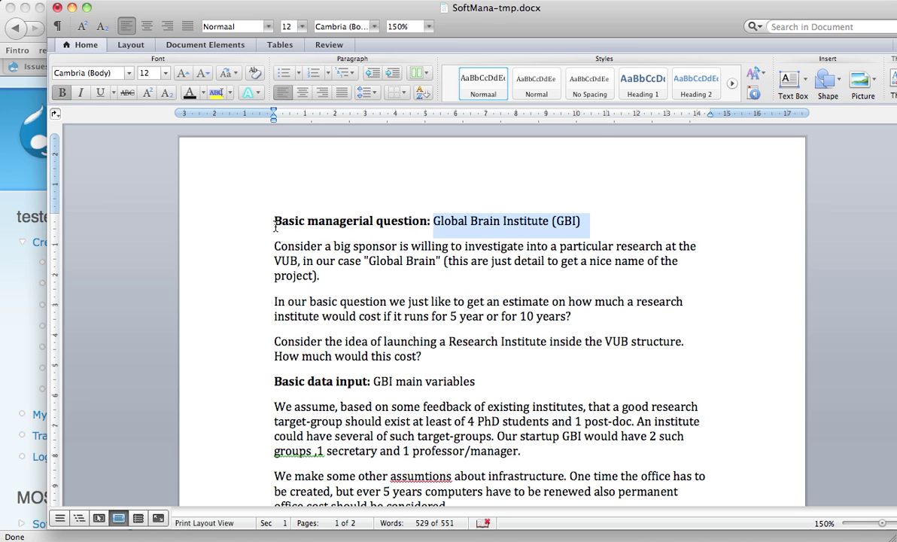
key("super+Tab")
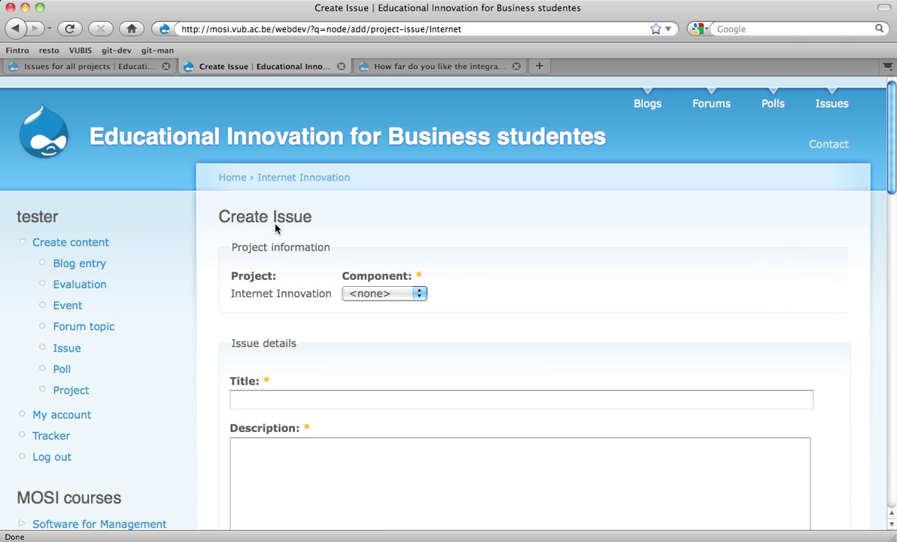
left_click(255, 397)
key("super+v")
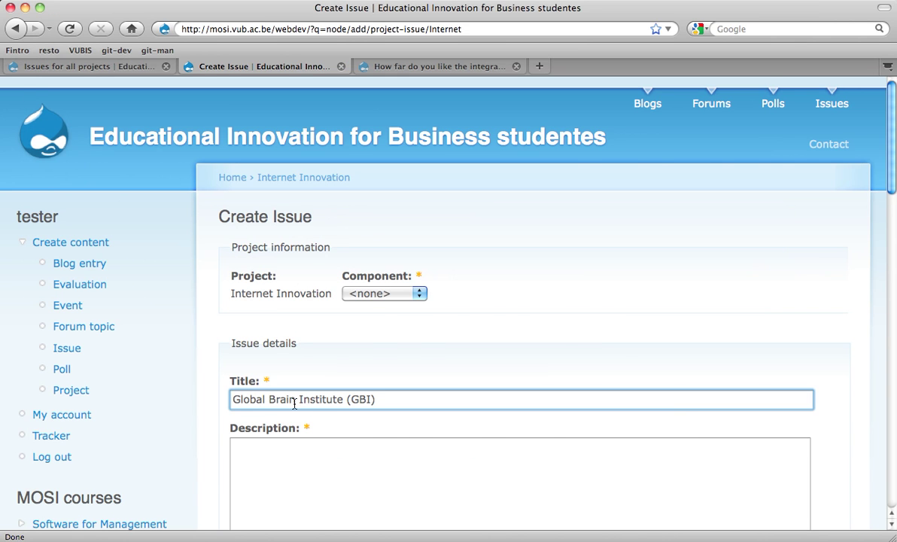
Step: In the Word document, copy the three paragraphs under the "Basic managerial question" heading
key("super+Tab")
left_click(272, 251)
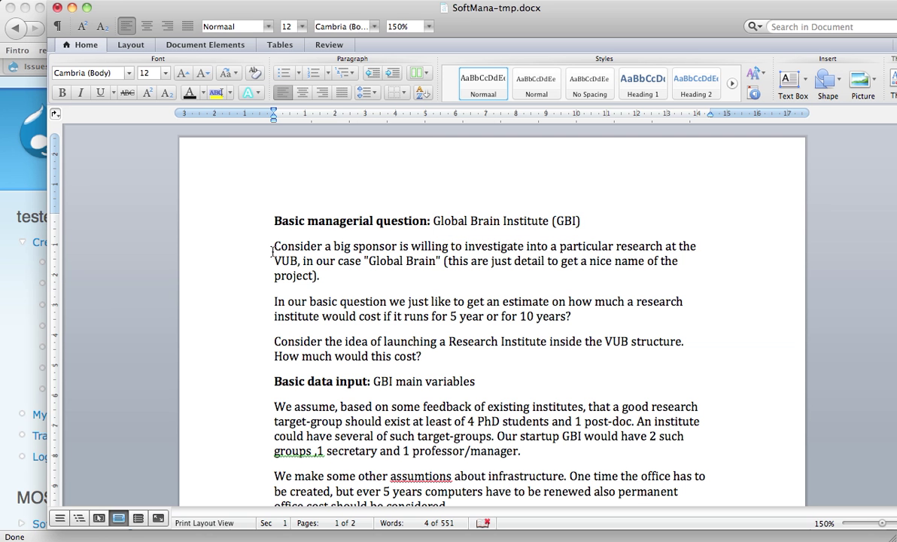
key("shift+Down")
key("shift+Down")
key("shift+Down")
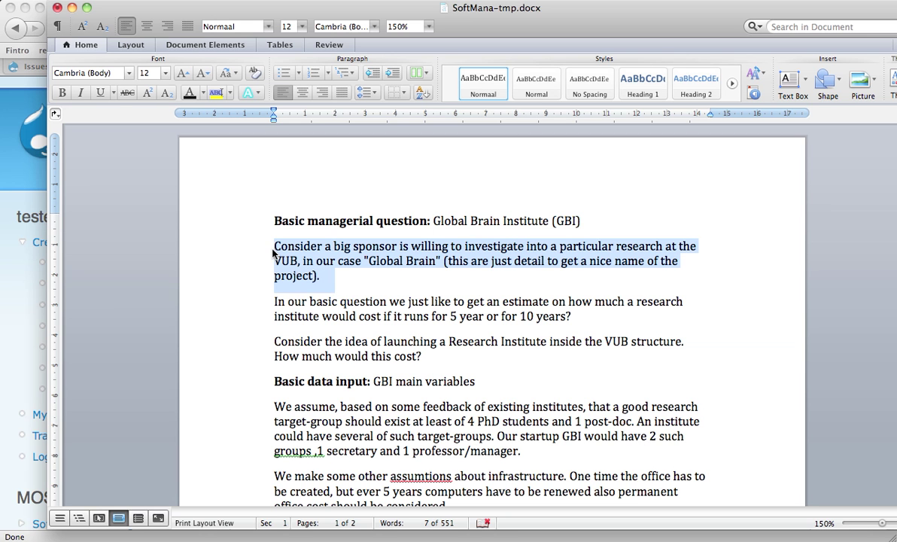
key("shift+Down")
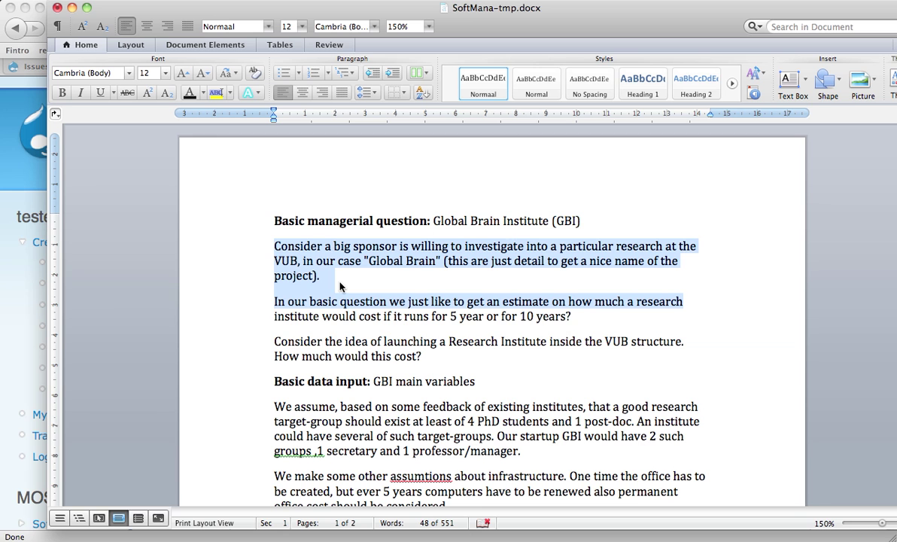
key("shift+Down")
key("shift+Down")
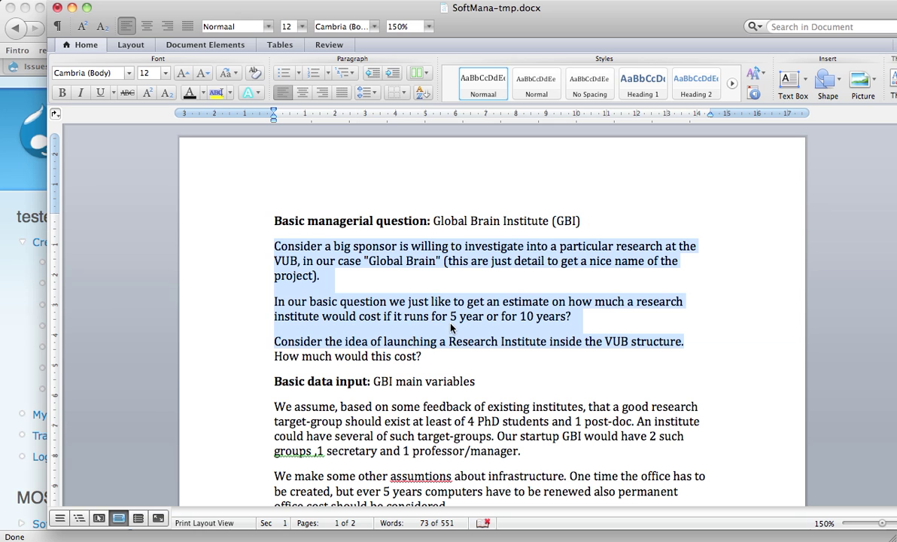
key("shift+Down")
key("super+c")
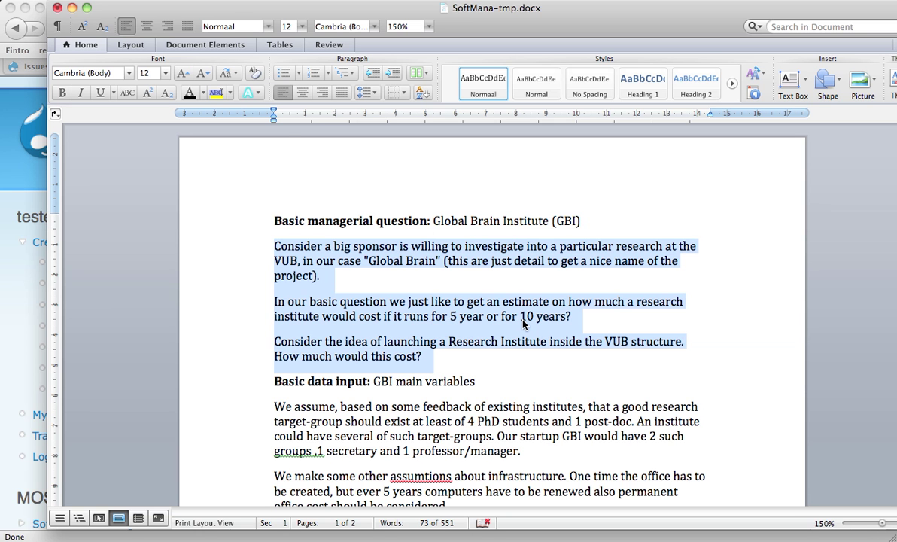
Step: Paste the copied paragraphs into the issue's description in the browser and separate them with blank lines
key("super+Tab")
left_click(448, 406)
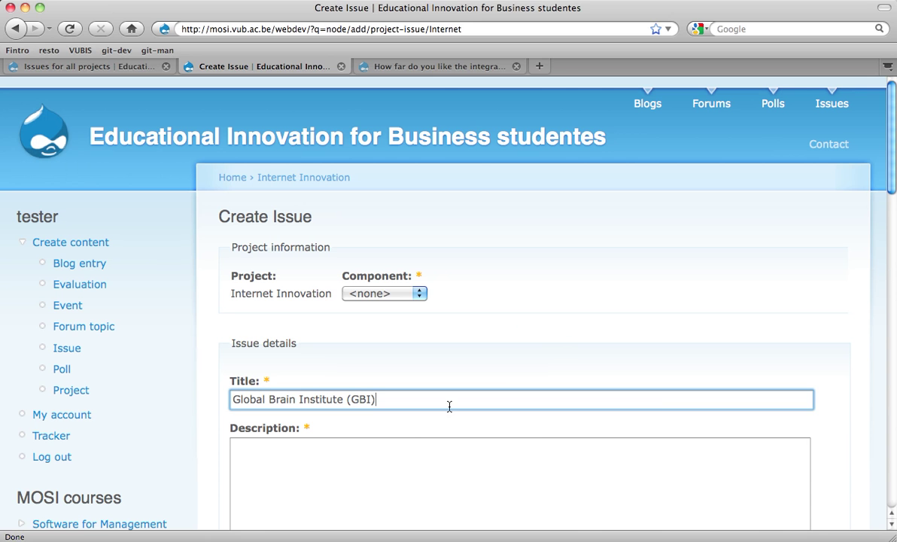
left_click(395, 459)
key("super+v")
scroll(400, 448, "down", 3)
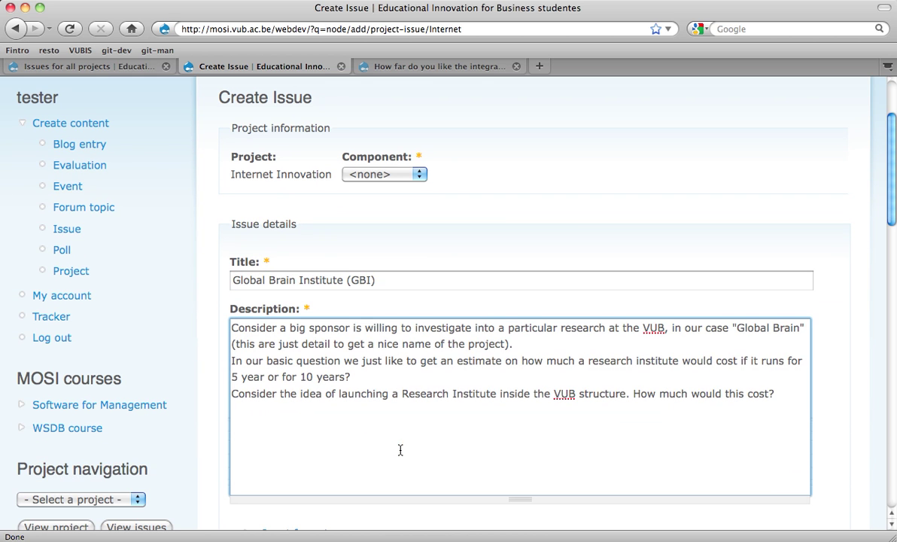
left_click(527, 343)
key("Return")
key("Down")
key("Down")
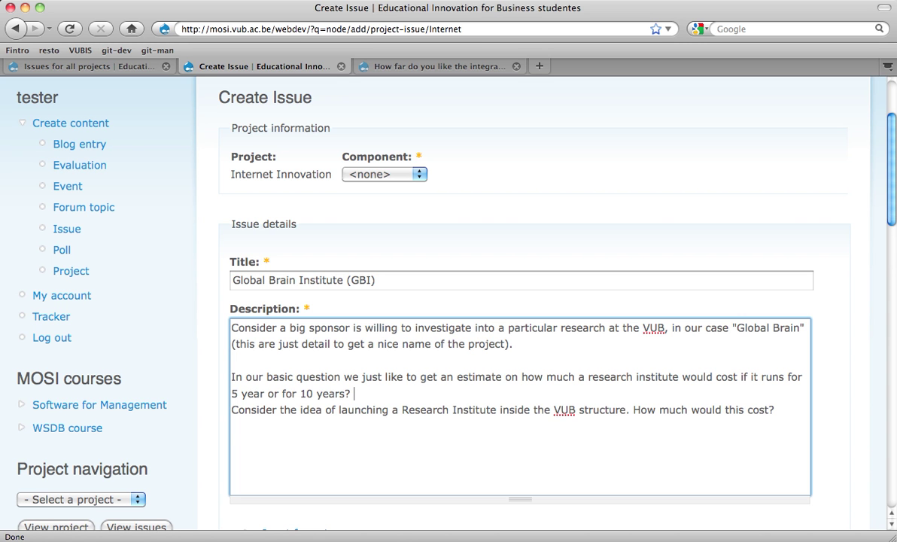
key("Return")
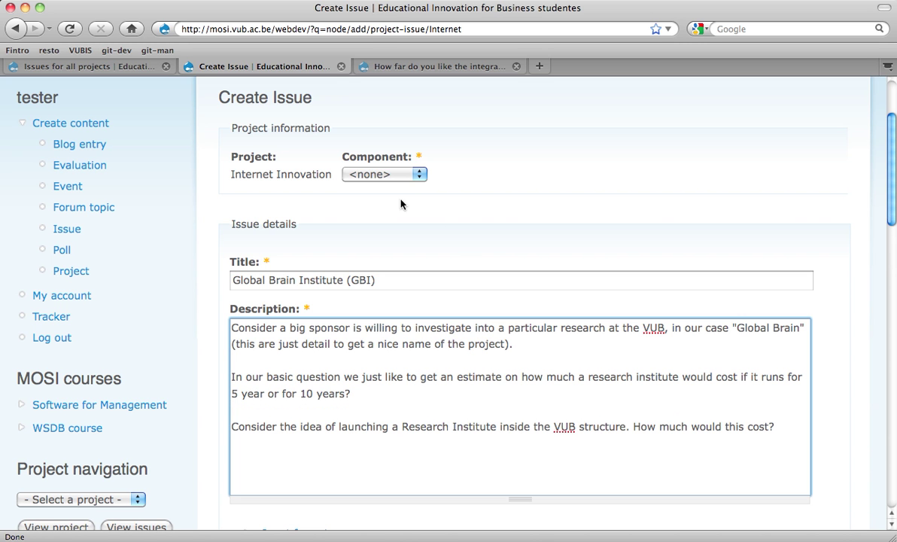
Step: Set the issue's component to Financial
left_click(407, 176)
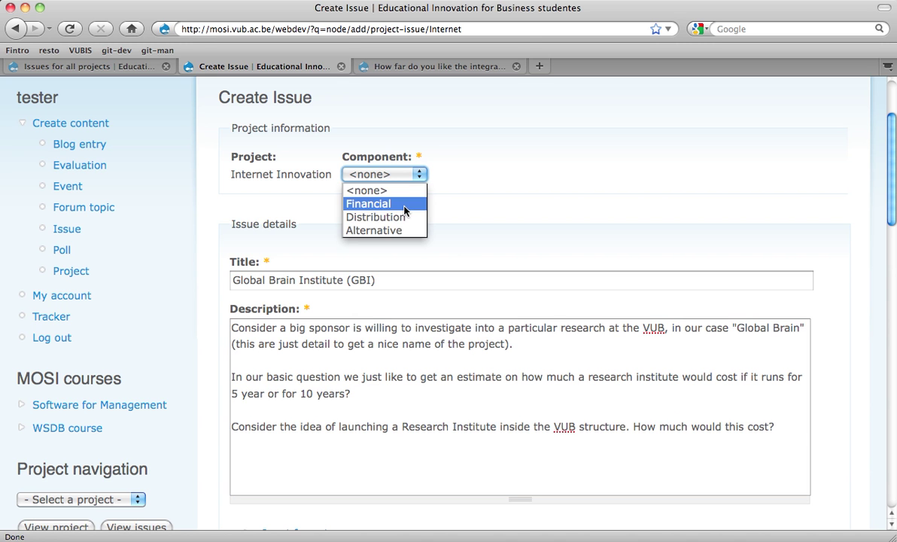
left_click(406, 203)
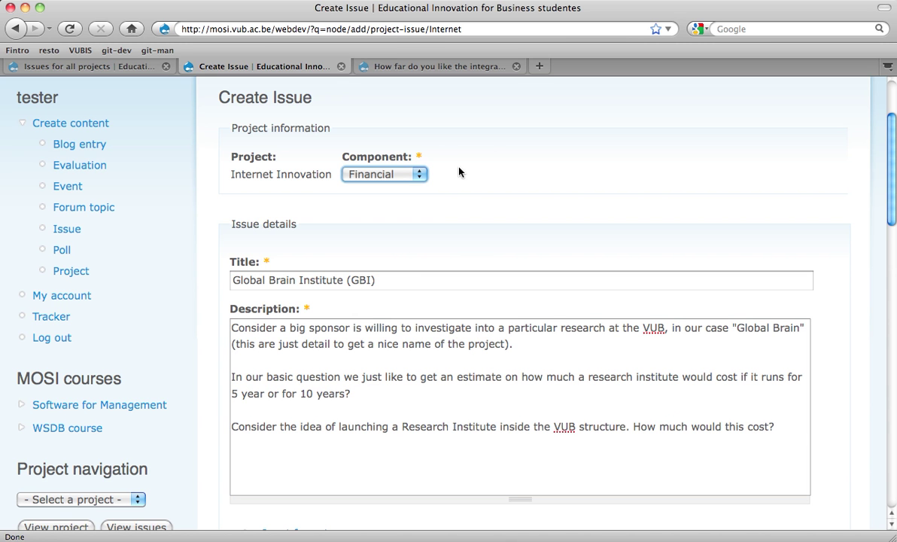
left_click(355, 177)
left_click(298, 224)
left_click(350, 174)
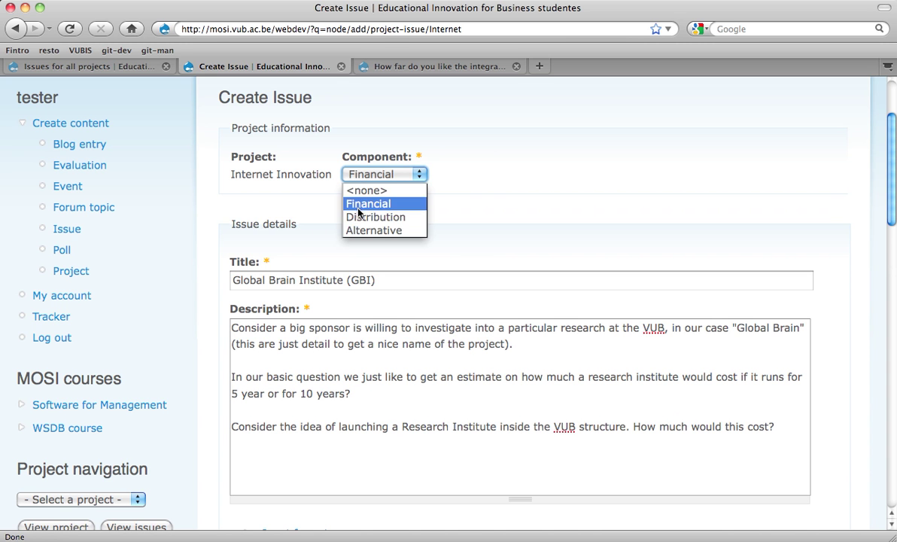
left_click(352, 200)
left_click(326, 402)
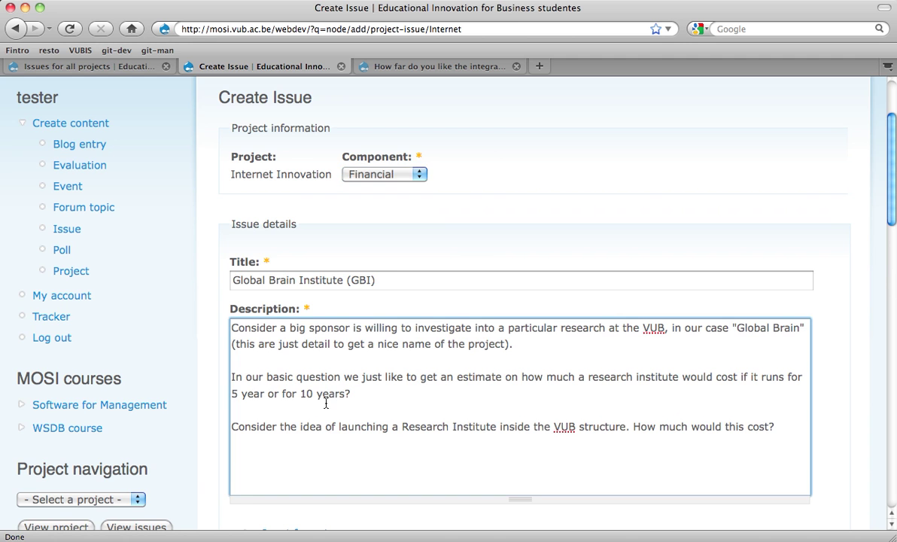
Step: Set the category to Management Questions, the level to basic and the assignee to tester, and save the issue
scroll(326, 403, "down", 5)
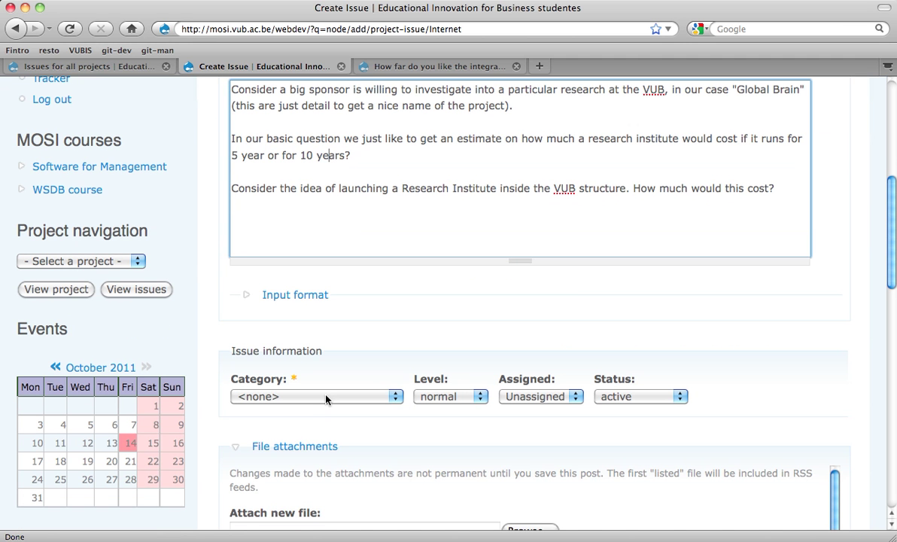
left_click(326, 399)
left_click(316, 422)
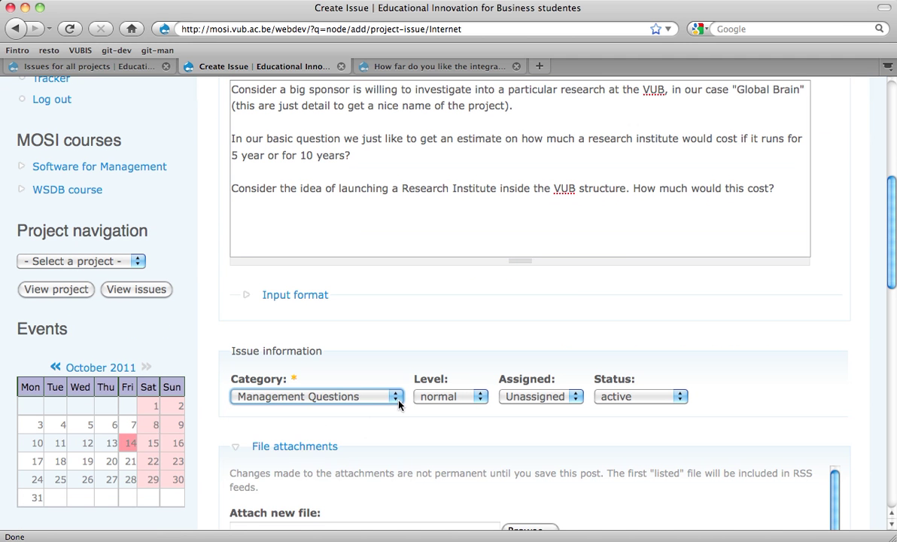
left_click(431, 400)
left_click(426, 410)
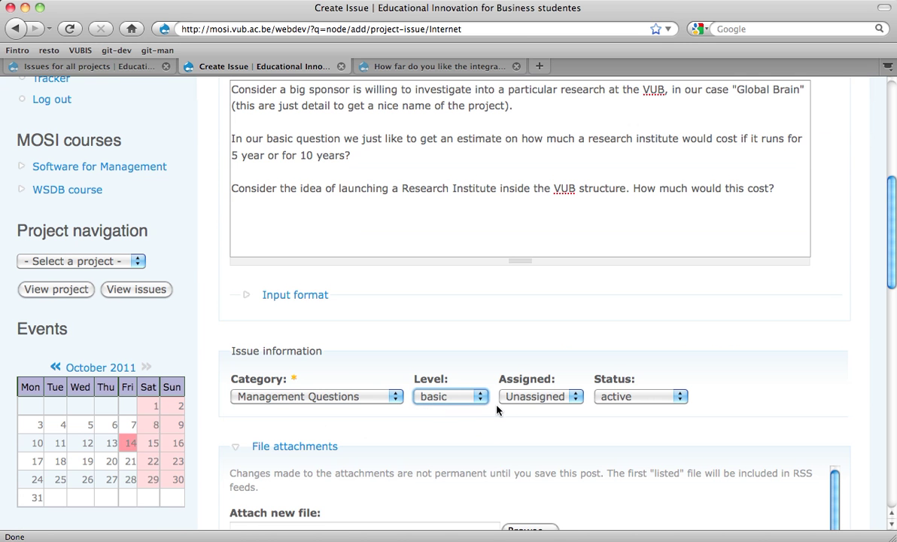
left_click(512, 400)
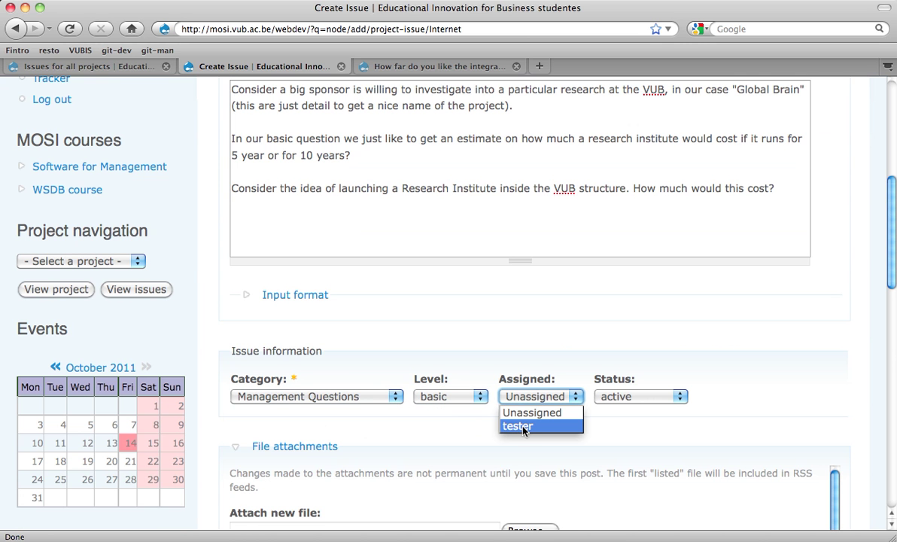
left_click(515, 426)
scroll(587, 427, "down", 5)
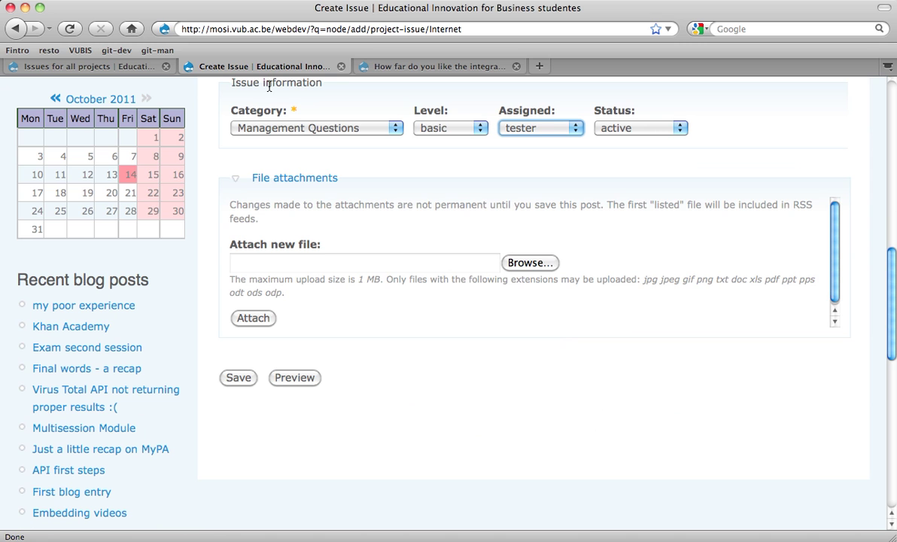
left_click(239, 379)
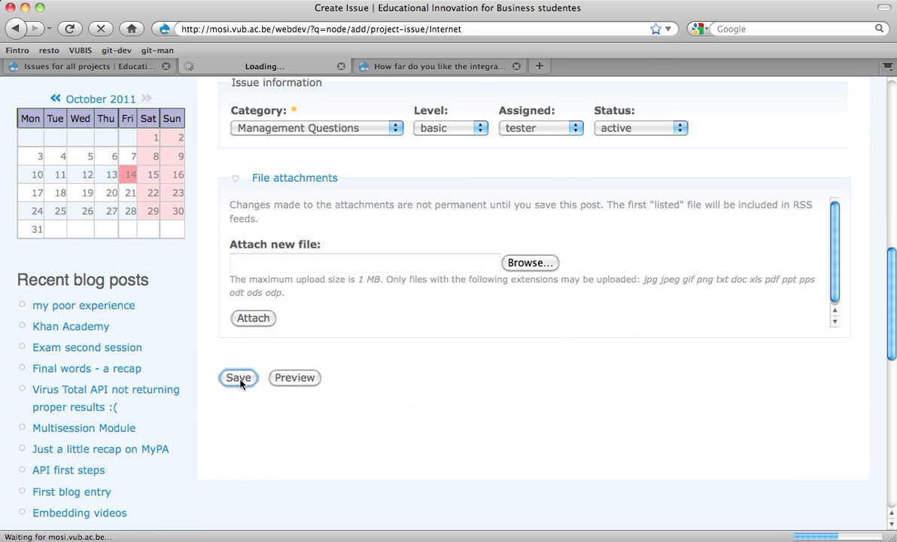
Step: Review the saved issue's details, description and comment section
scroll(434, 326, "down", 5)
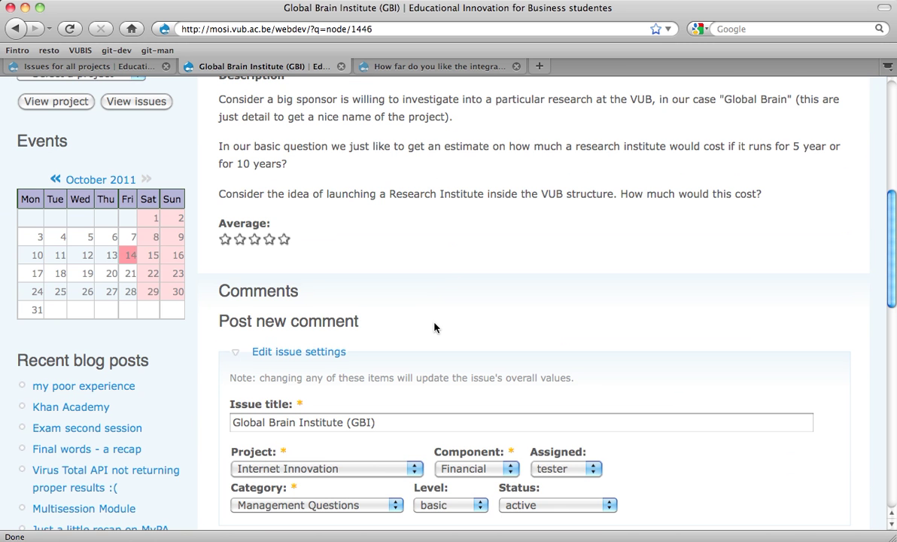
scroll(434, 327, "up", 3)
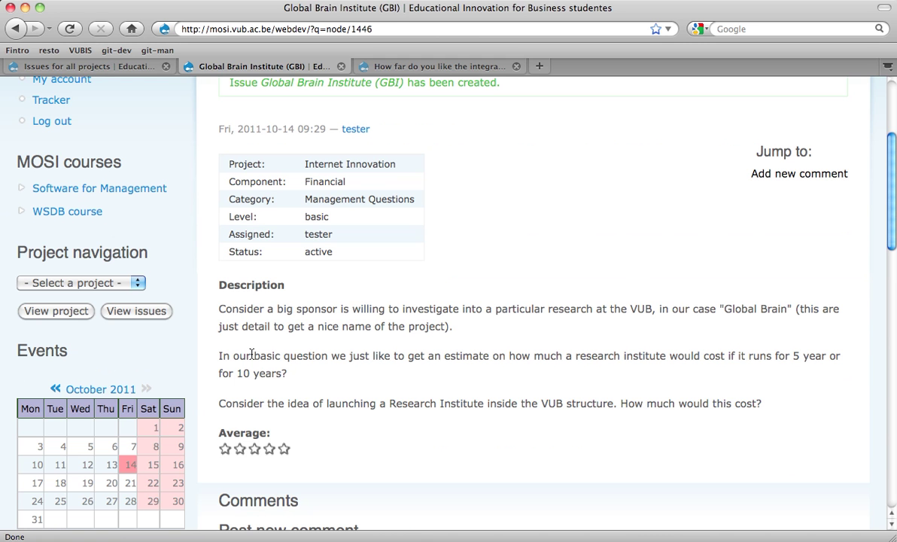
left_click_drag(231, 362, 231, 399)
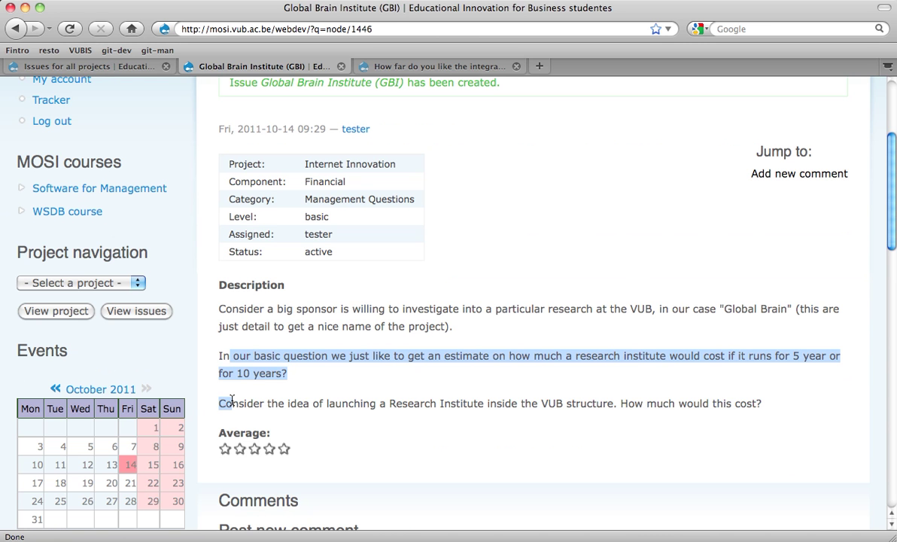
scroll(232, 400, "up", 3)
scroll(232, 400, "down", 3)
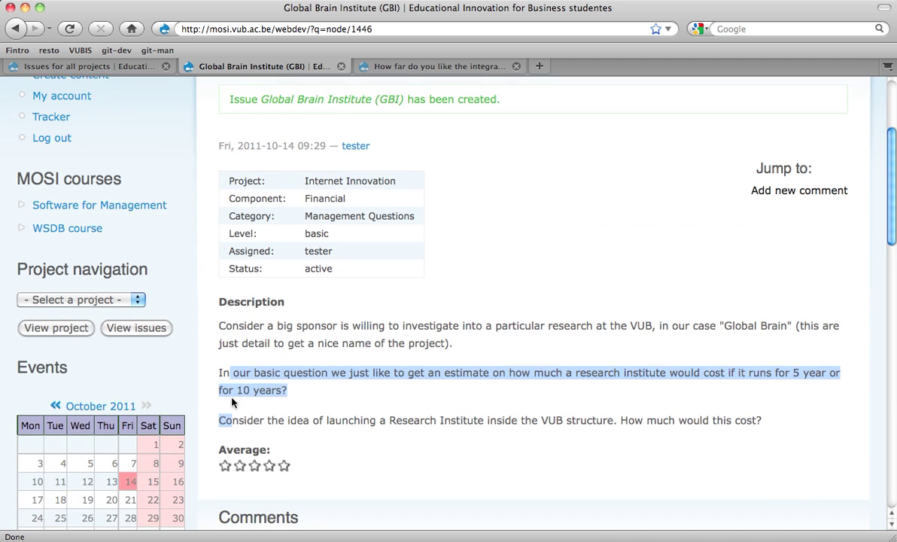
scroll(232, 400, "up", 4)
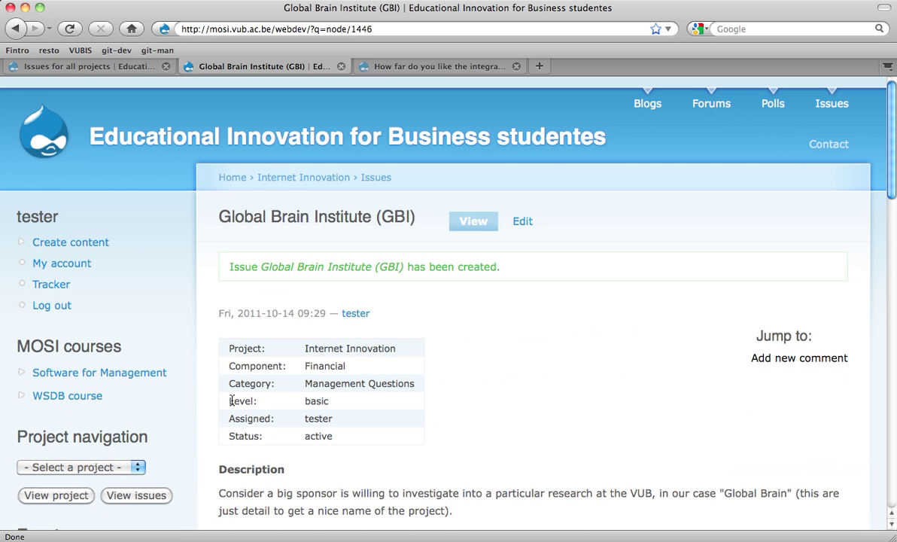
Step: Switch to the Word document and copy the heading text "GBI main variables" without its "Basic data input:" label
key("super+Tab")
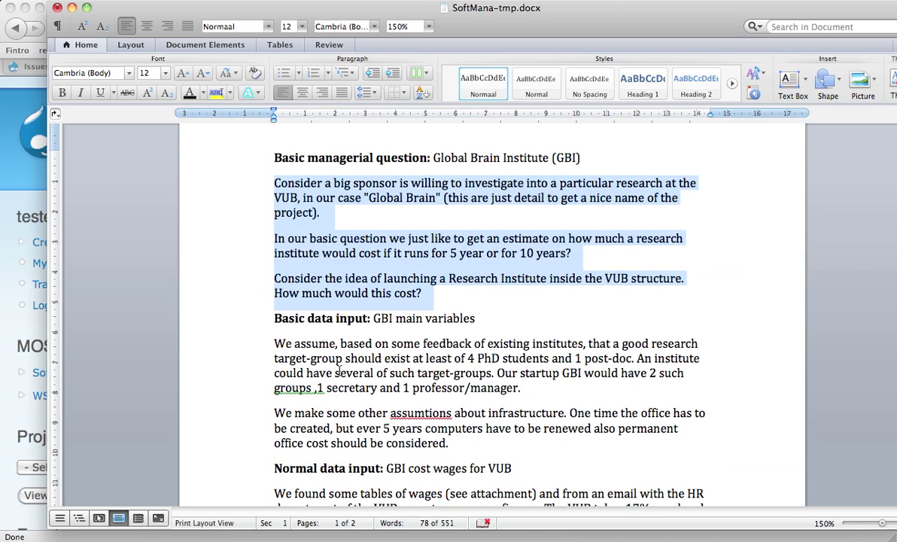
scroll(275, 337, "down", 3)
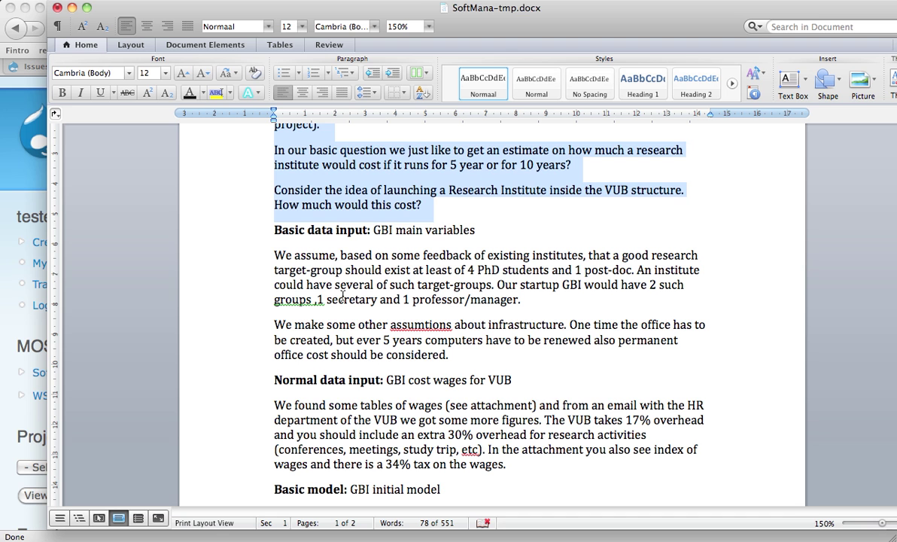
left_click(325, 244)
key("shift+Down")
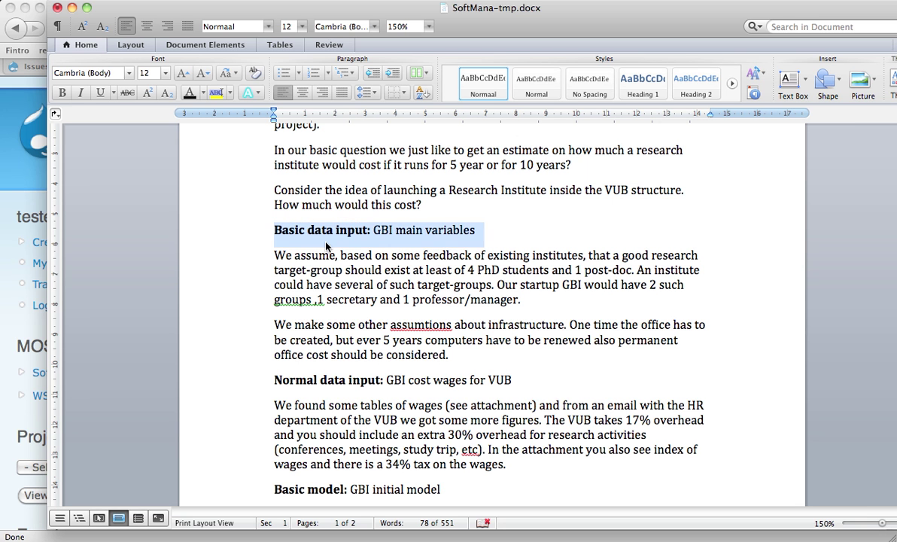
key("Right")
key("Left")
key("alt+shift+Left")
key("alt+shift+Left")
key("alt+shift+Left")
key("super+c")
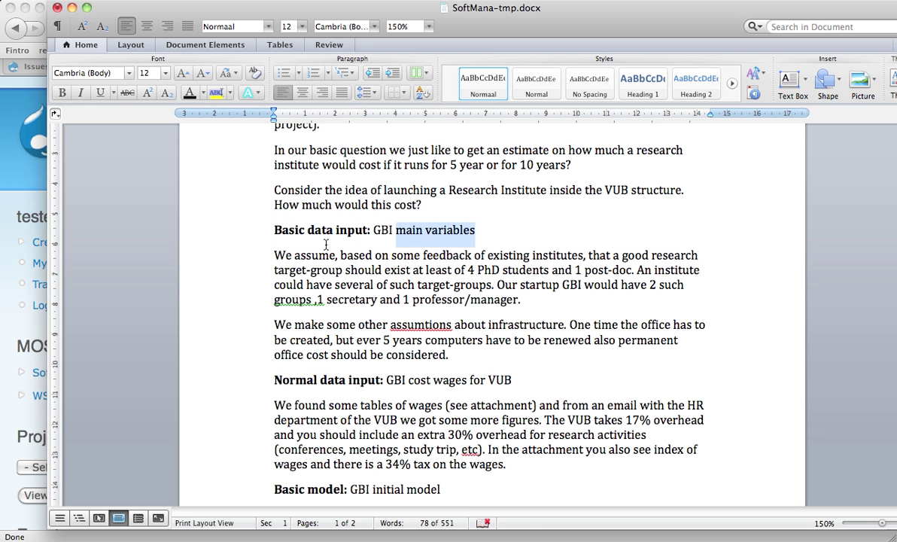
Step: Return to the browser, open the Internet Innovation project's issues from the all-projects list and start a new issue there
key("super+Tab")
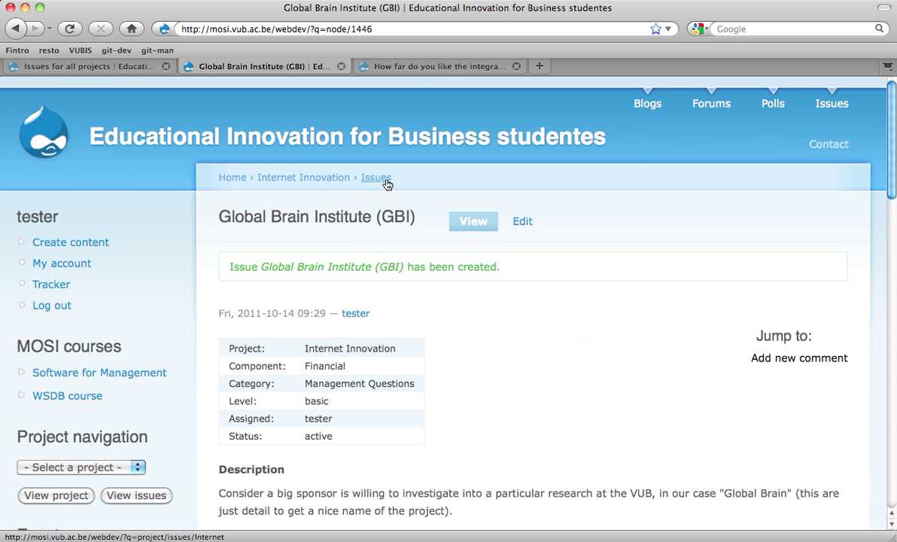
scroll(350, 251, "down", 10)
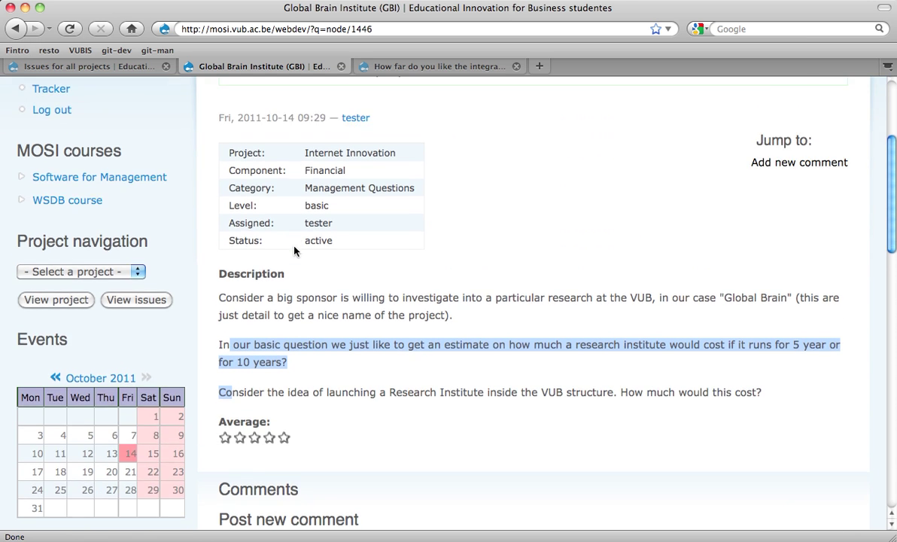
scroll(294, 251, "up", 10)
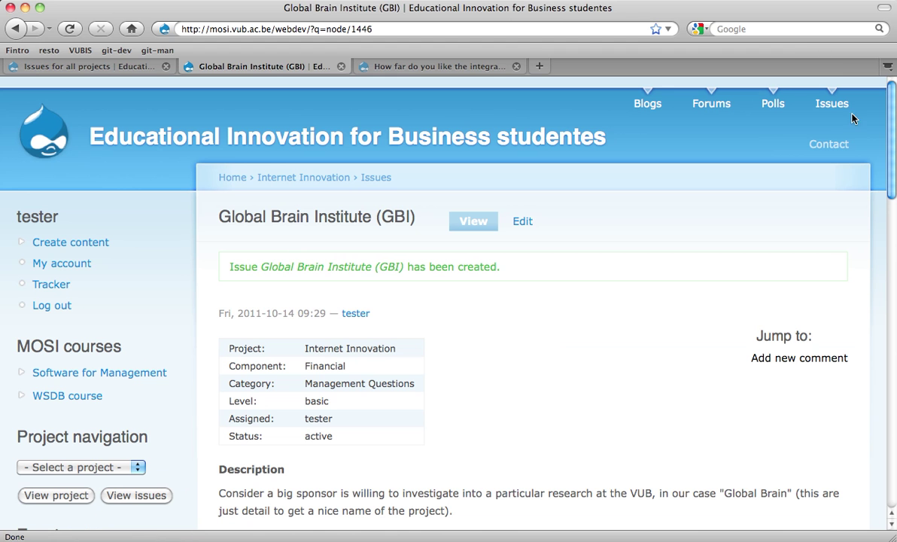
left_click(831, 106)
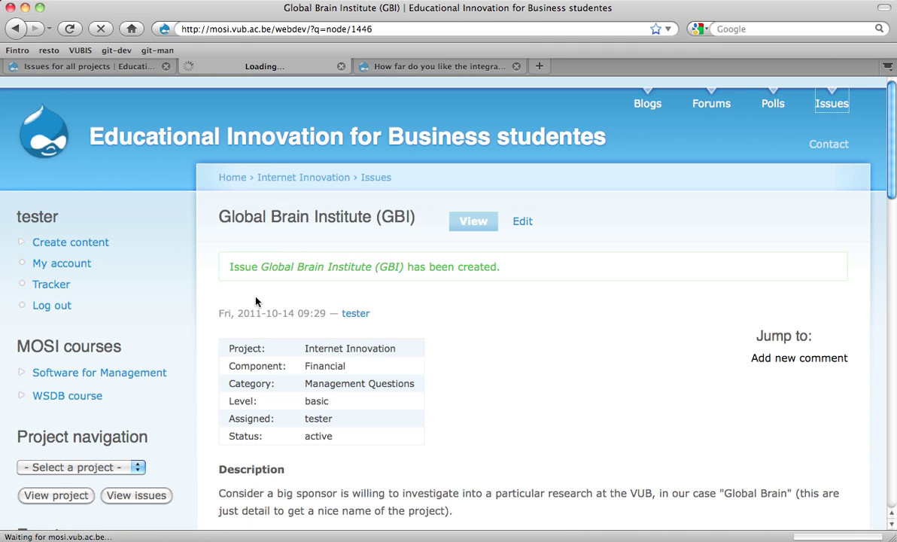
scroll(269, 328, "down", 4)
scroll(269, 328, "down", 1)
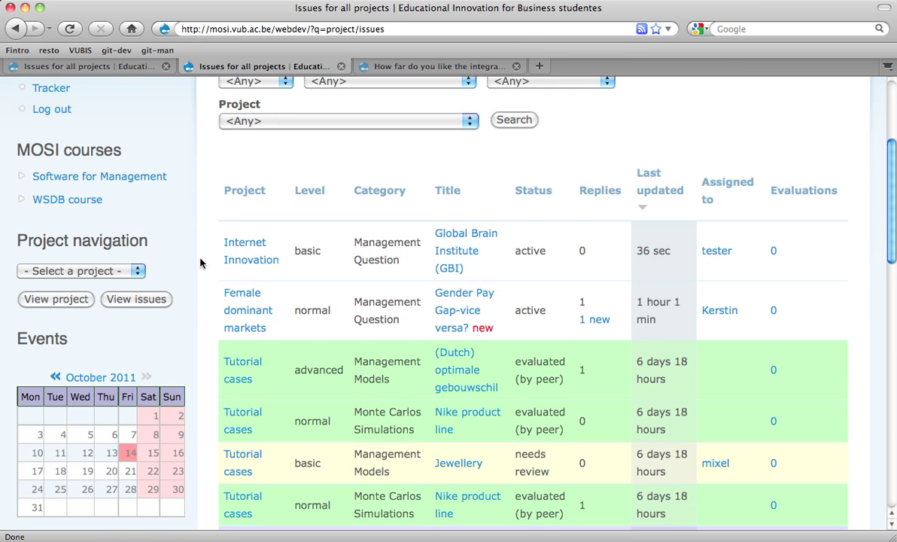
left_click(244, 256)
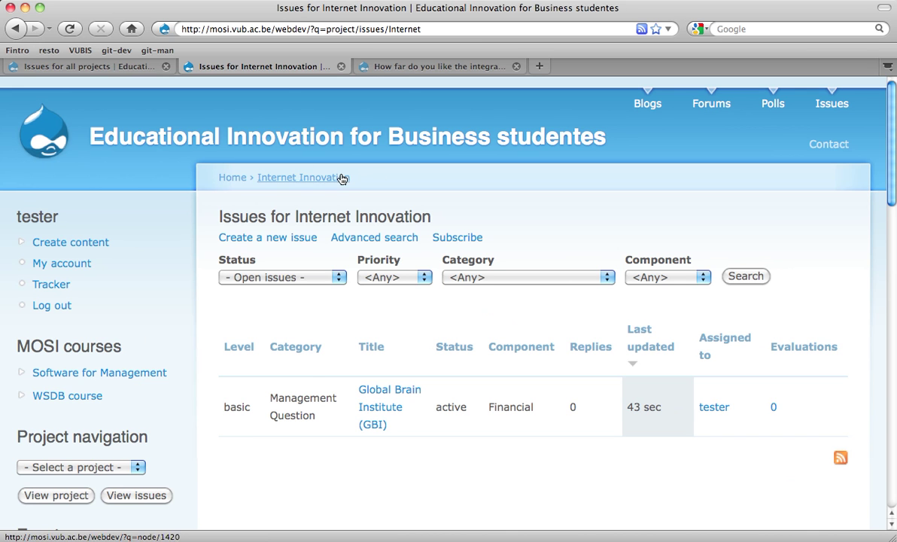
left_click(295, 239)
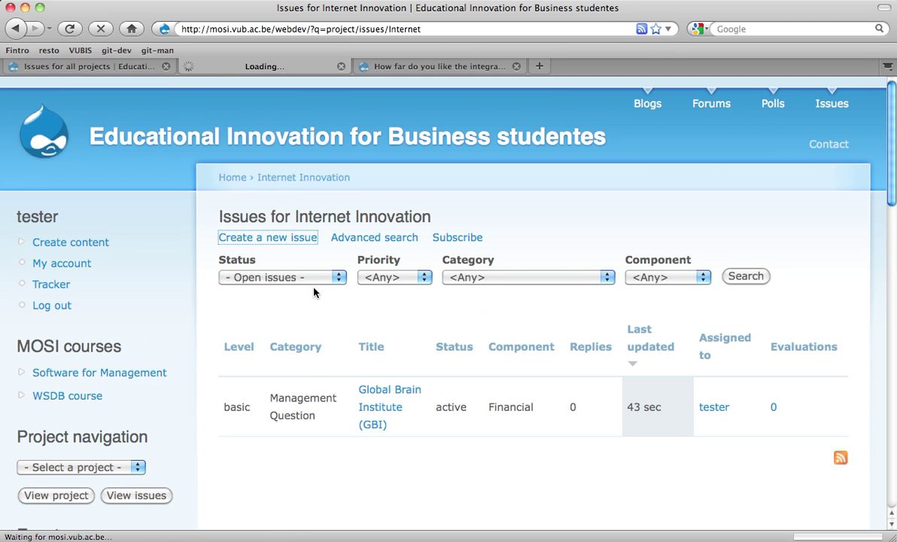
Step: Paste "GBI main variables" as the new issue's title and set its component to Financial
key("super+Tab")
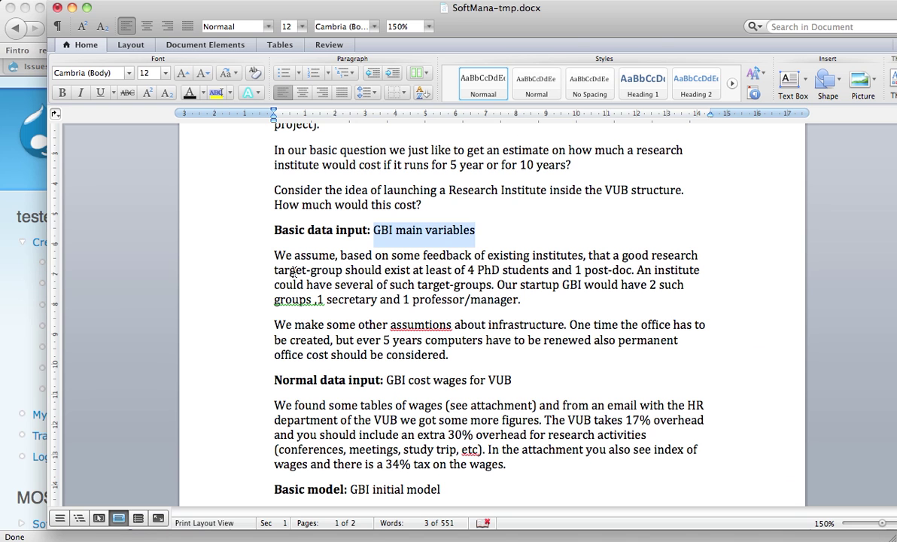
key("super+Tab")
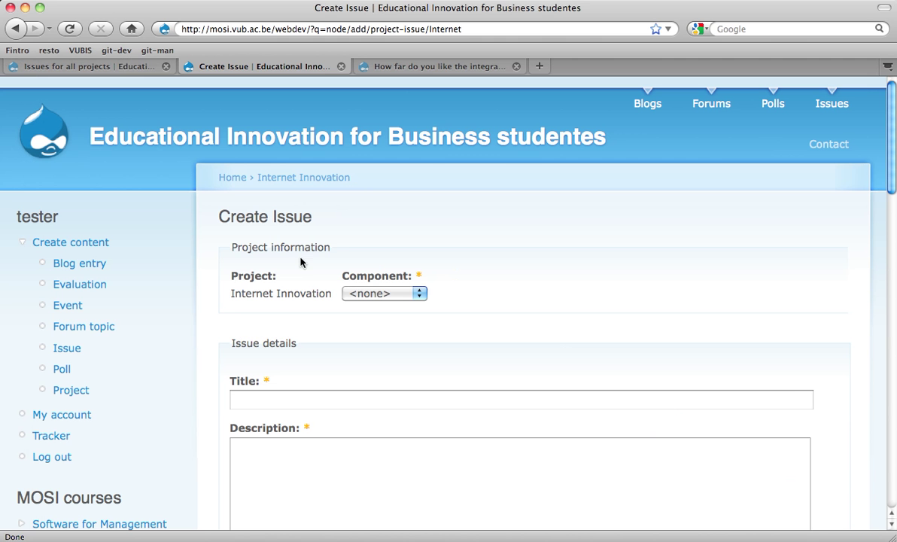
left_click(360, 393)
key("super+v")
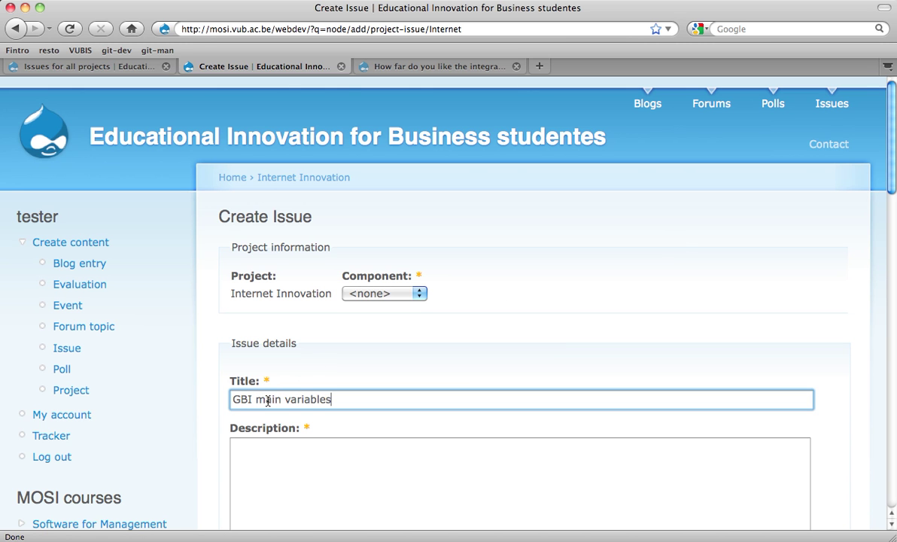
scroll(342, 395, "down", 2)
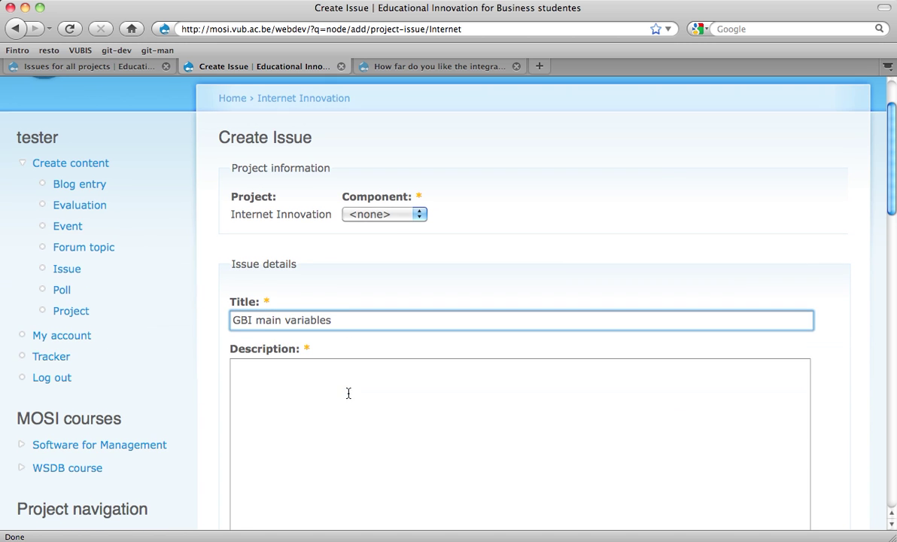
left_click(402, 214)
left_click(401, 246)
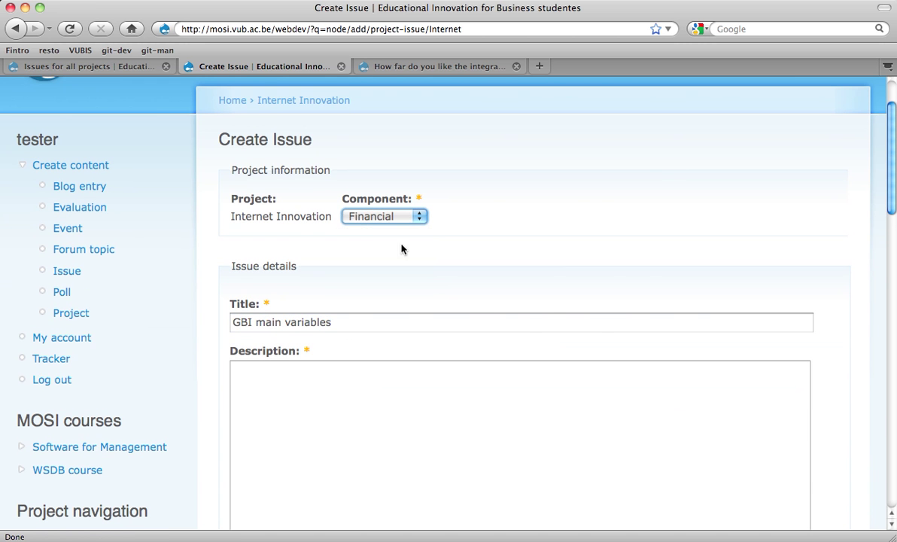
Step: Place the cursor in the issue's description, then switch to the Word document and deselect the copied heading
left_click(373, 399)
key("super+Tab")
key("Right")
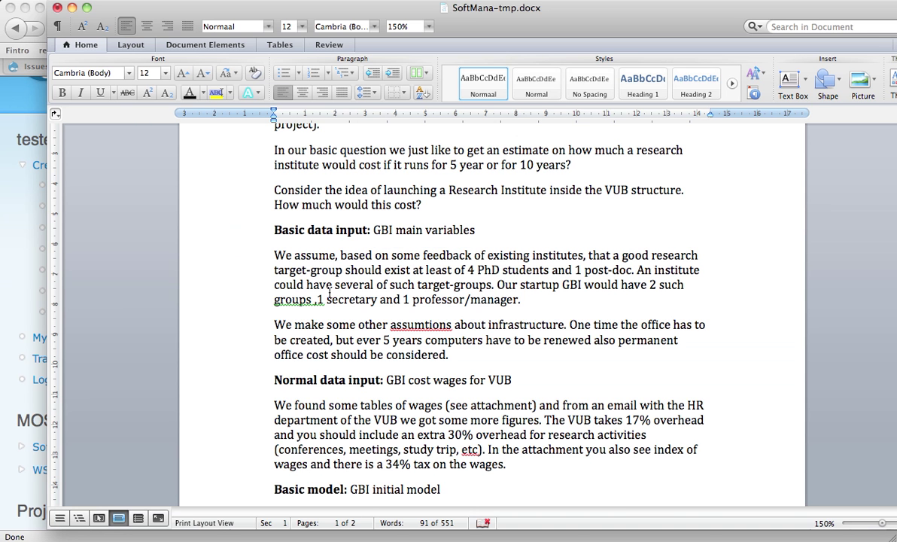
key("shift+Down")
key("shift+Right")
key("shift+Right")
key("shift+Right")
key("shift+Right")
key("shift+Right")
key("shift+Right")
key("shift+Right")
key("shift+Right")
key("shift+Right")
key("shift+Right")
key("shift+Right")
key("shift+Right")
key("shift+Right")
key("shift+Right")
key("shift+Right")
key("shift+Right")
key("shift+Right")
key("shift+Right")
key("shift+Right")
key("shift+Right")
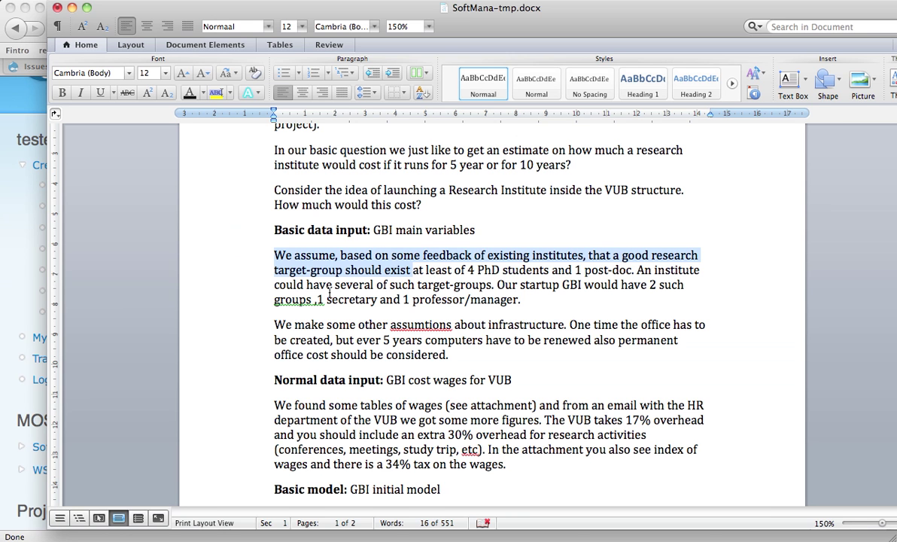
key("Home")
key("alt+shift+Right")
key("alt+shift+Right")
key("alt+shift+Right")
key("Left")
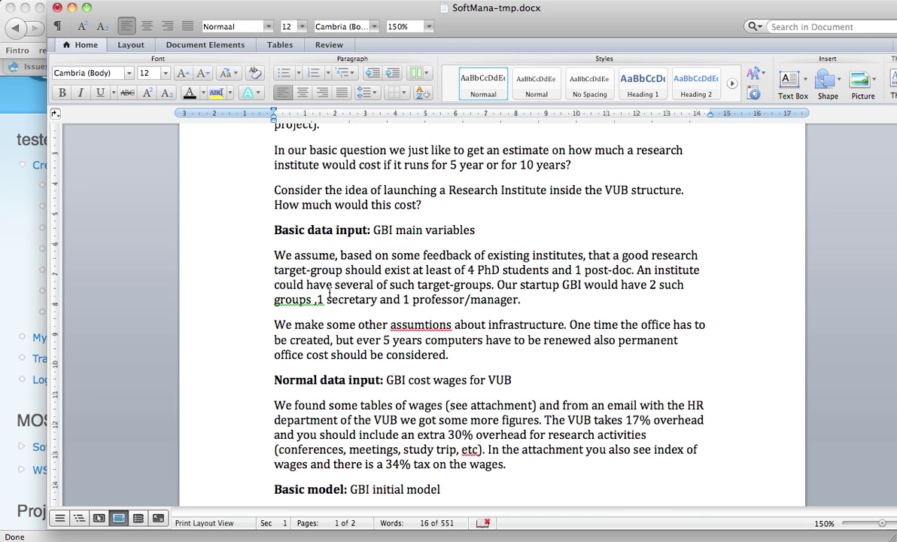
Step: Copy the Word paragraph beginning "We assume, based on some feedback" and paste it into the issue's description in the browser
key("shift+Up")
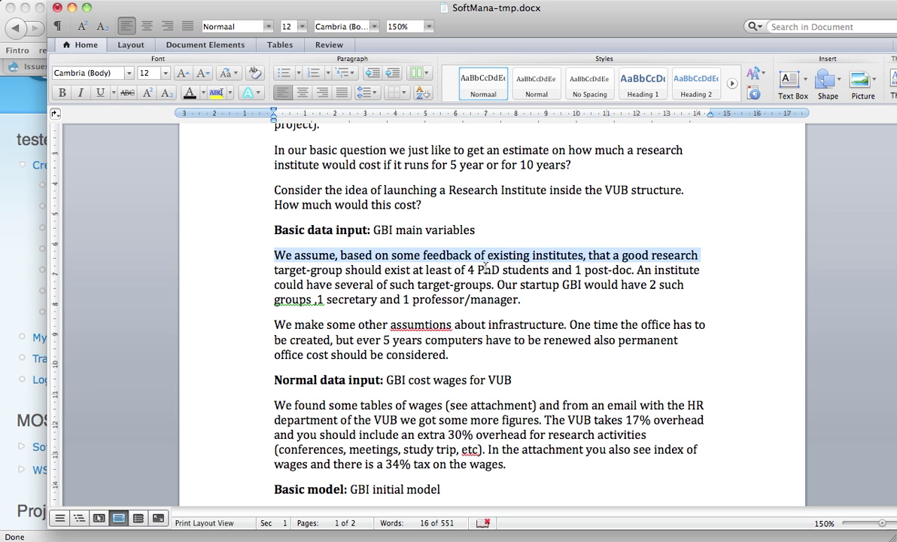
left_click(619, 285, "shift")
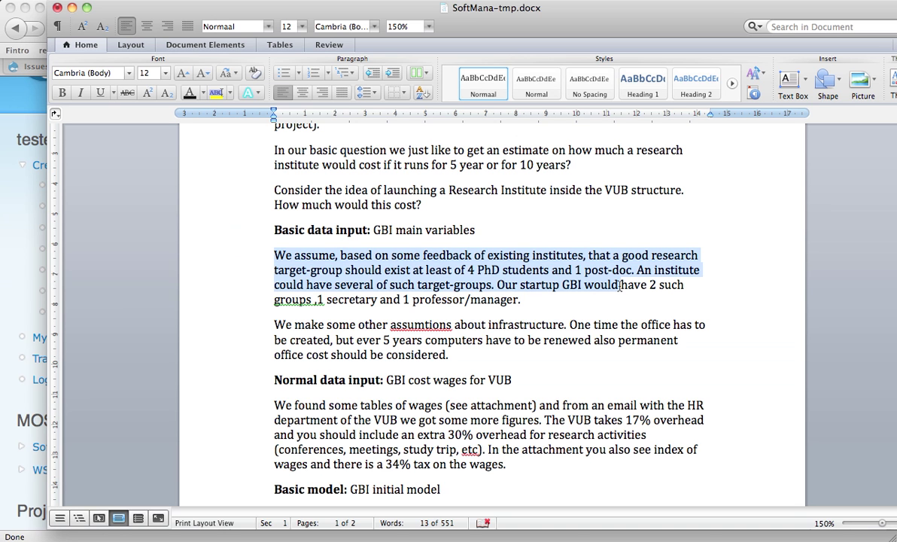
key("shift+Down")
key("super+c")
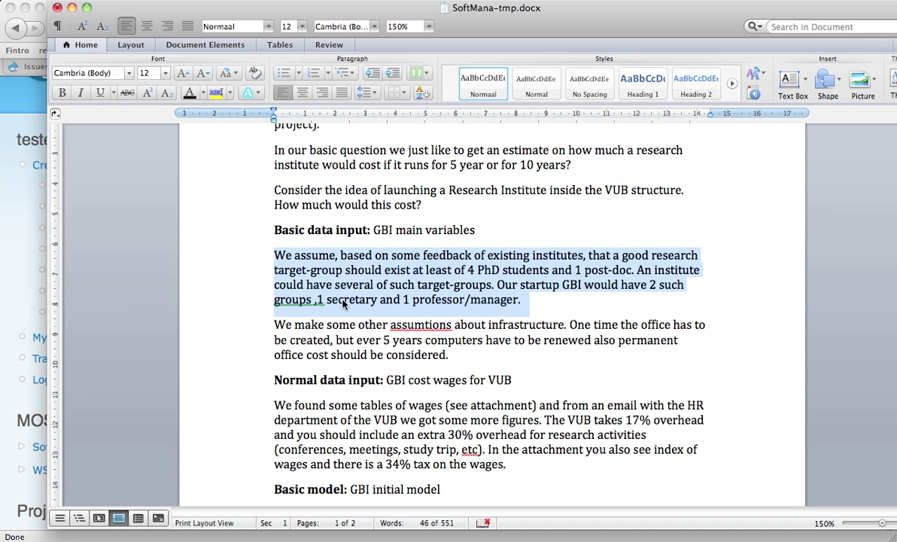
key("super+Tab")
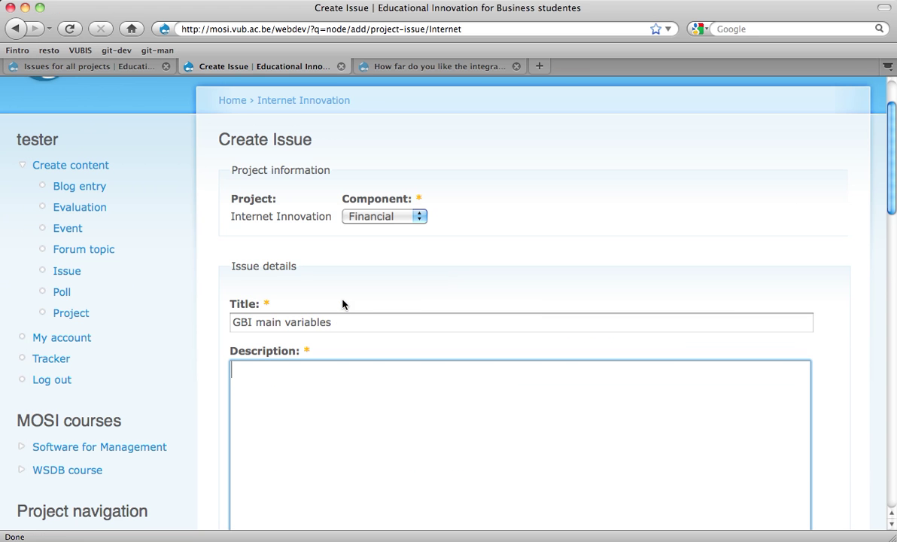
key("super+v")
Step: Set the issue's category to Data set and its level to basic
scroll(329, 414, "down", 1)
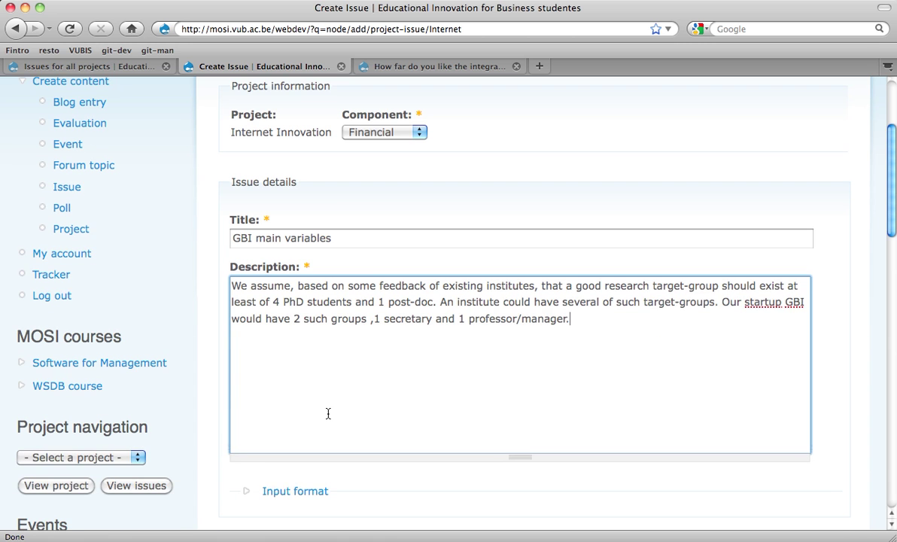
scroll(294, 336, "down", 1)
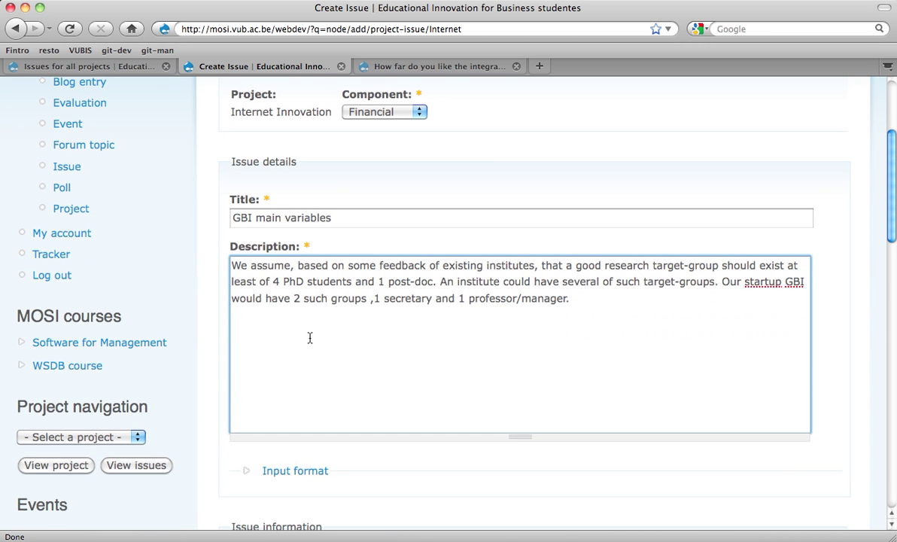
scroll(272, 345, "down", 5)
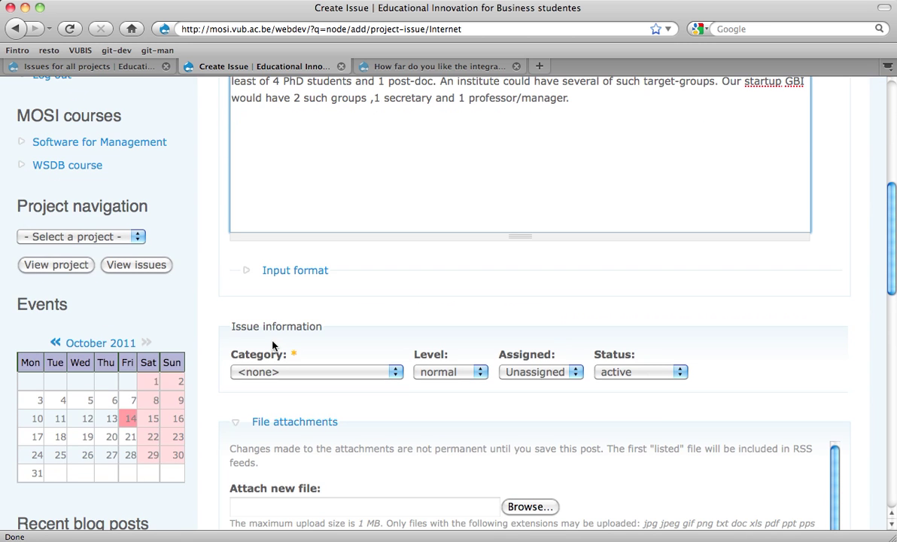
left_click(275, 372)
left_click(270, 414)
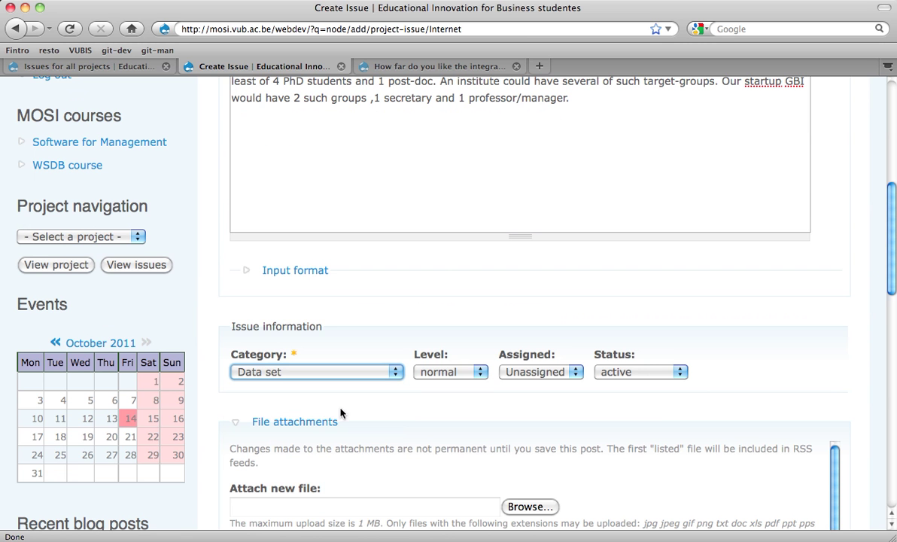
left_click(422, 374)
left_click(433, 386)
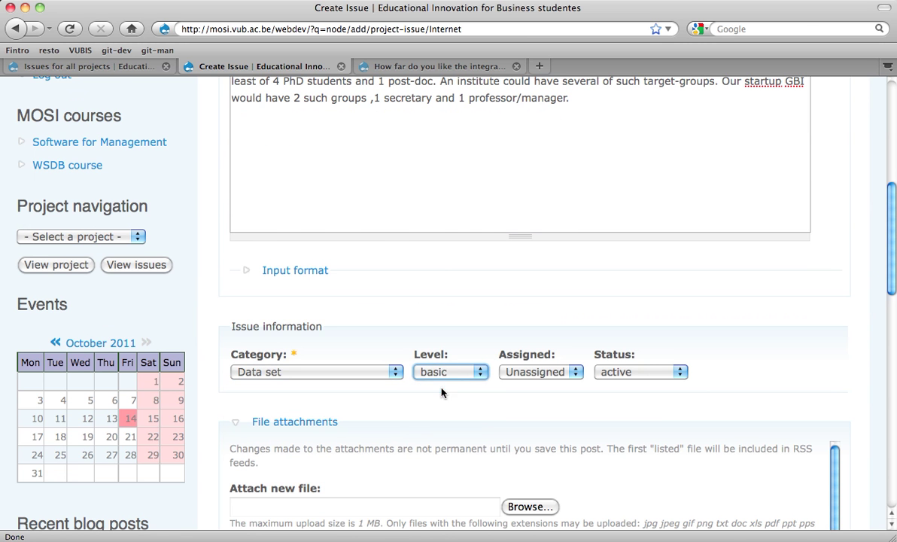
Step: Assign the issue to tester and save it
scroll(447, 179, "up", 3)
scroll(399, 216, "down", 6)
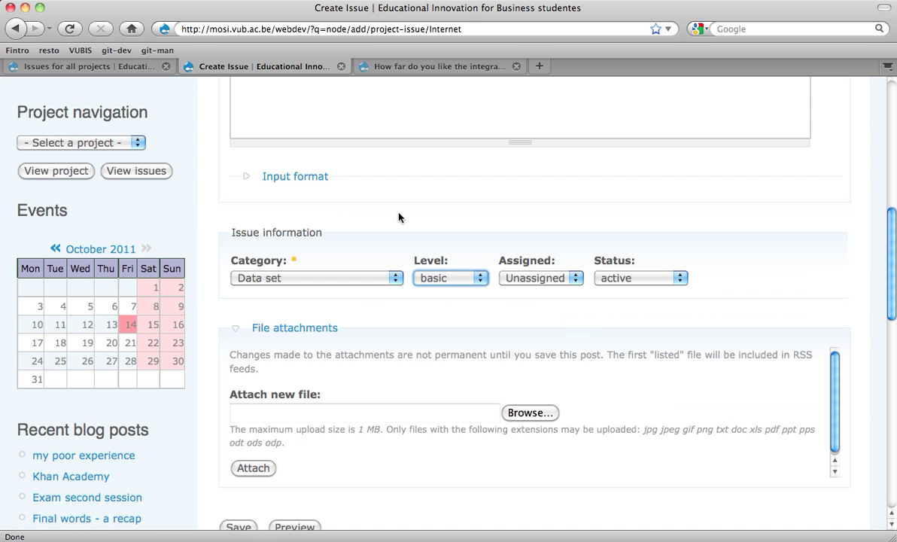
left_click(560, 278)
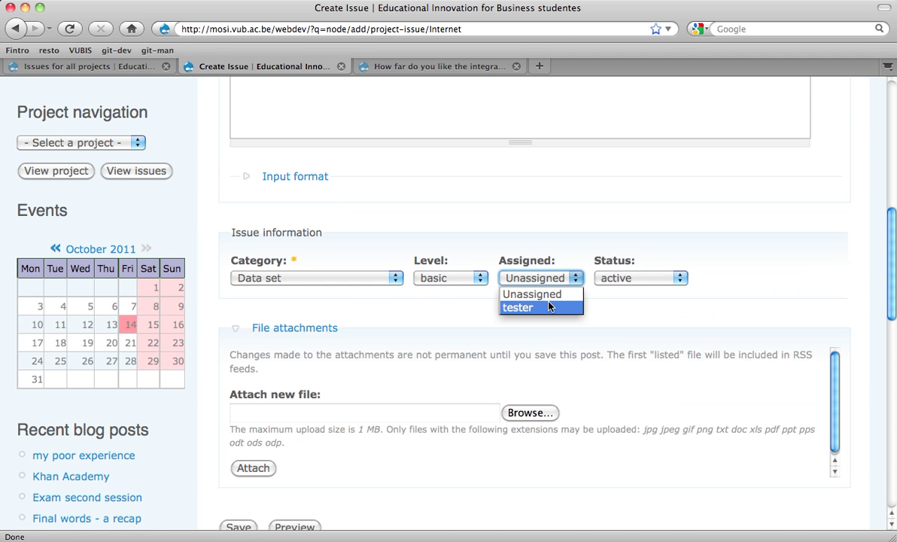
left_click(552, 306)
scroll(476, 393, "down", 1)
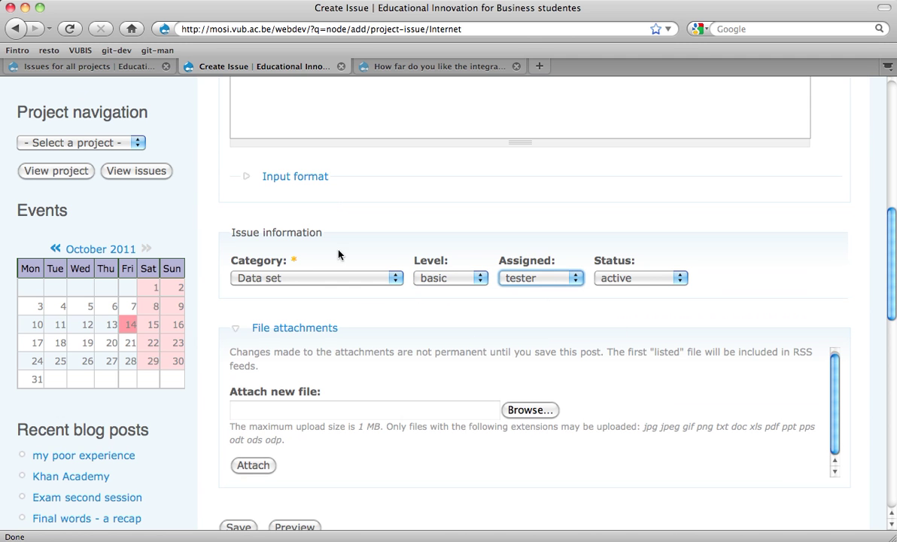
scroll(280, 372, "down", 4)
left_click(238, 388)
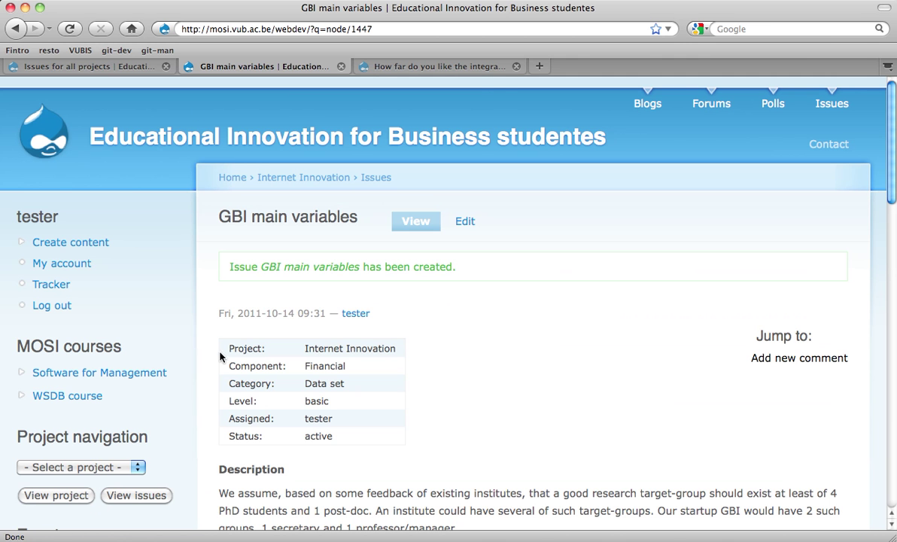
Step: Open the issues list for all projects in a new tab and close the "How far do you like the integra..." tab
left_click(830, 103, "super")
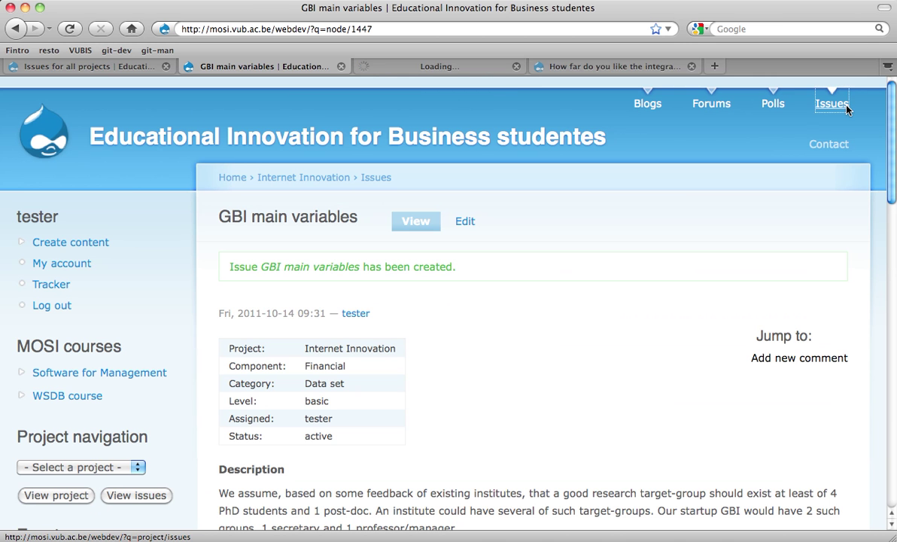
key("ctrl+Tab")
key("ctrl+Tab")
key("super+w")
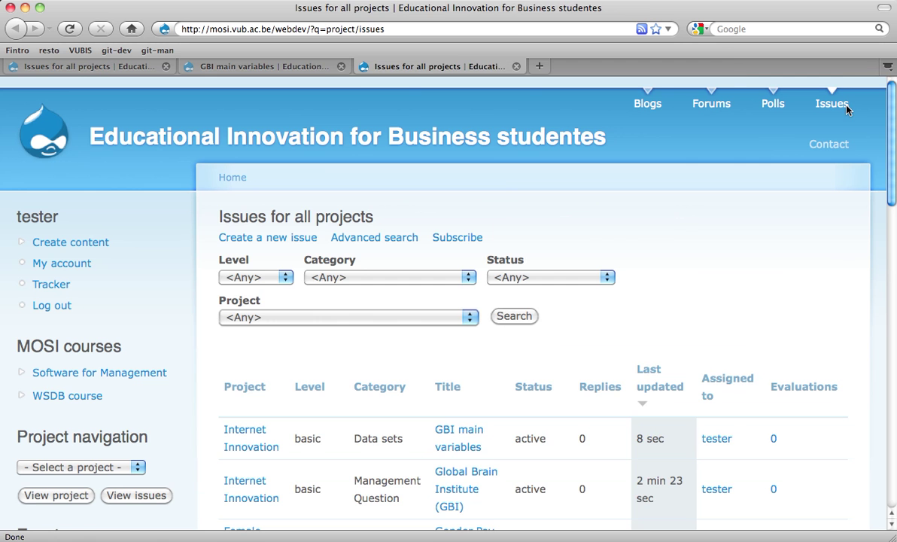
Step: Move the new issues list tab ahead of the GBI main variables tab and close the older issues list tab
left_click_drag(422, 74, 211, 70)
left_click(86, 66)
key("super+w")
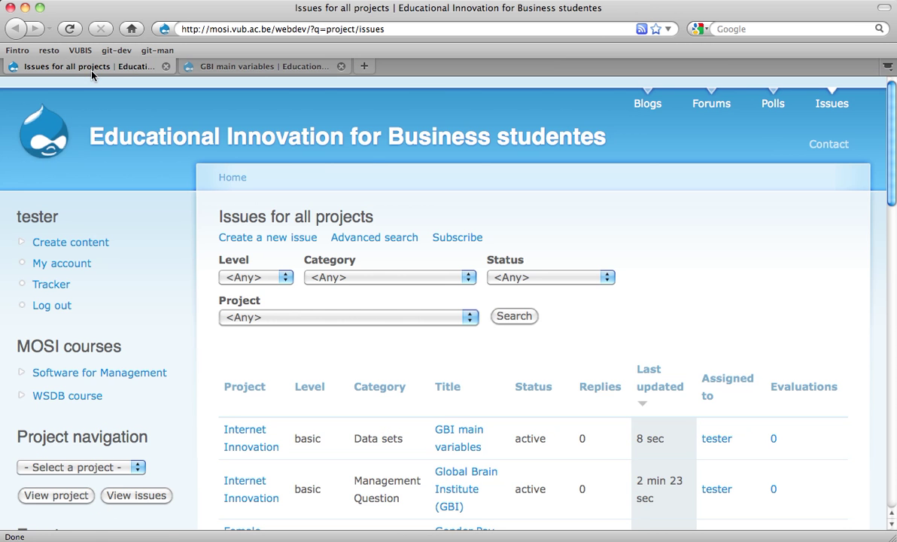
Step: Open the Global Brain Institute (GBI) issue from the Internet Innovation issues list and copy its page address
left_click(248, 434)
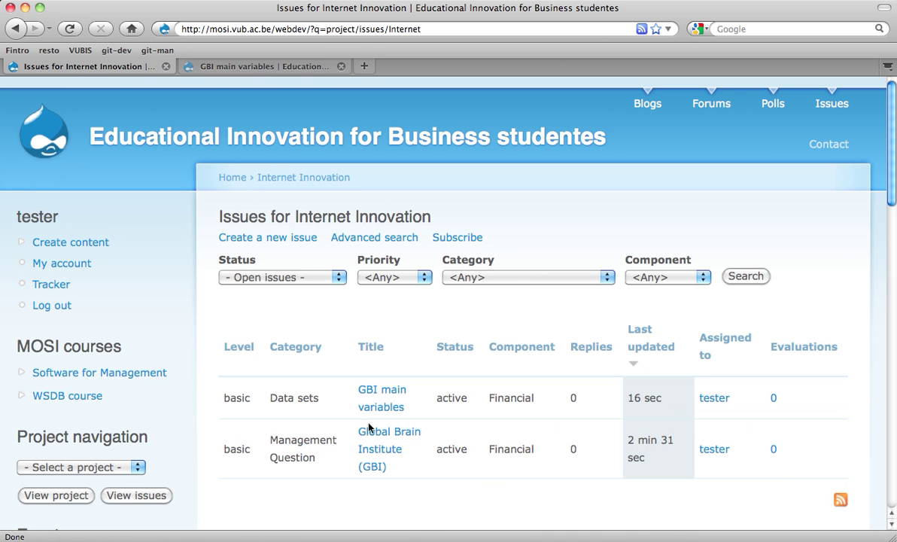
left_click(380, 441)
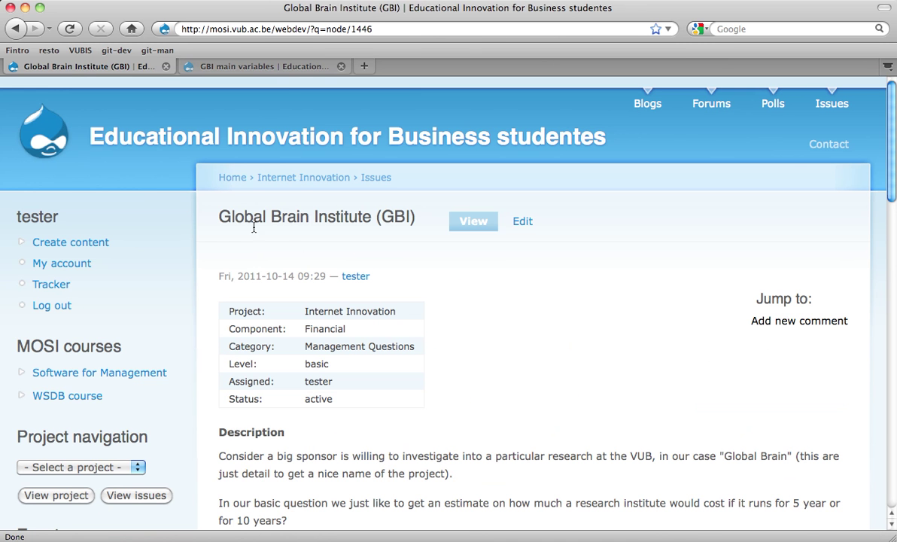
left_click(437, 31)
key("ctrl+c")
key("ctrl+Tab")
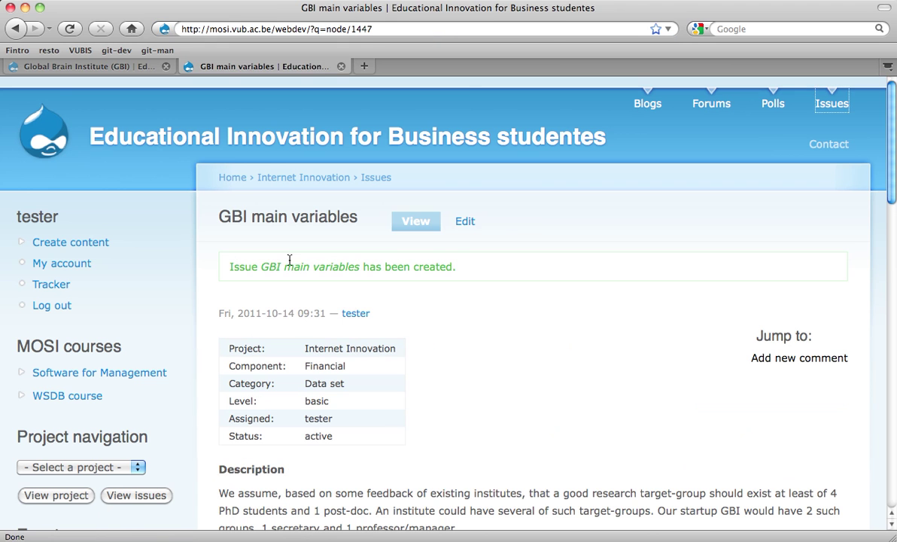
left_click(465, 226)
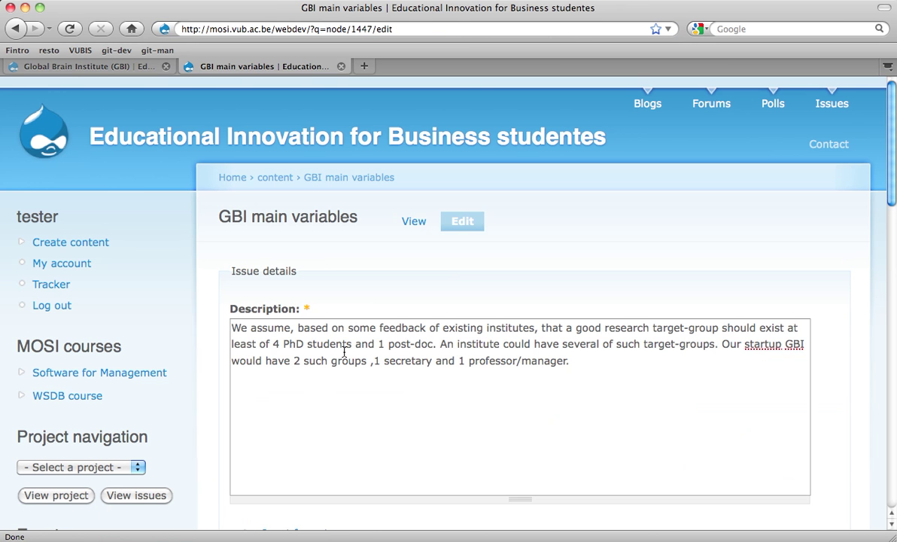
left_click(233, 329)
key("Return")
key("Return")
key("Up")
key("Up")
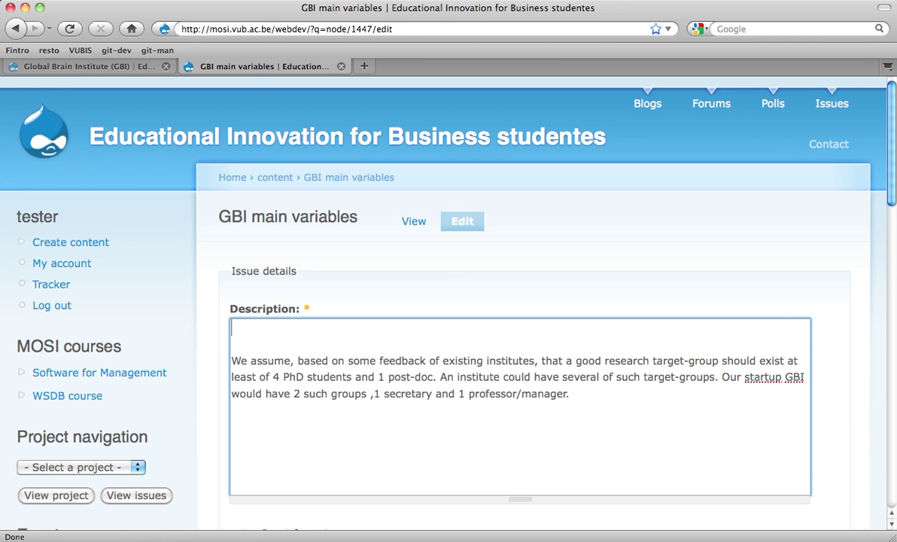
key("ctrl+v")
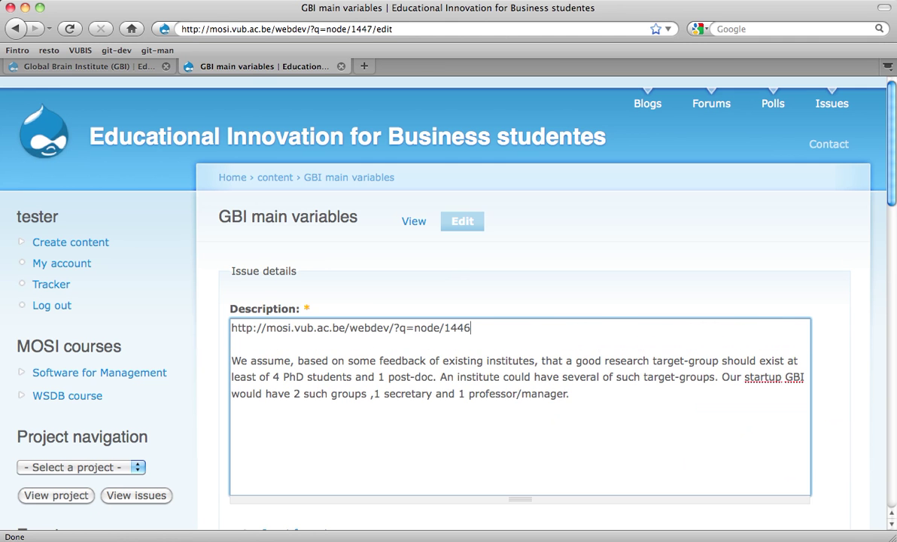
Step: Insert the lead-in "We are working on this managerial question:" in front of the pasted address
left_click(231, 329)
type("We are work")
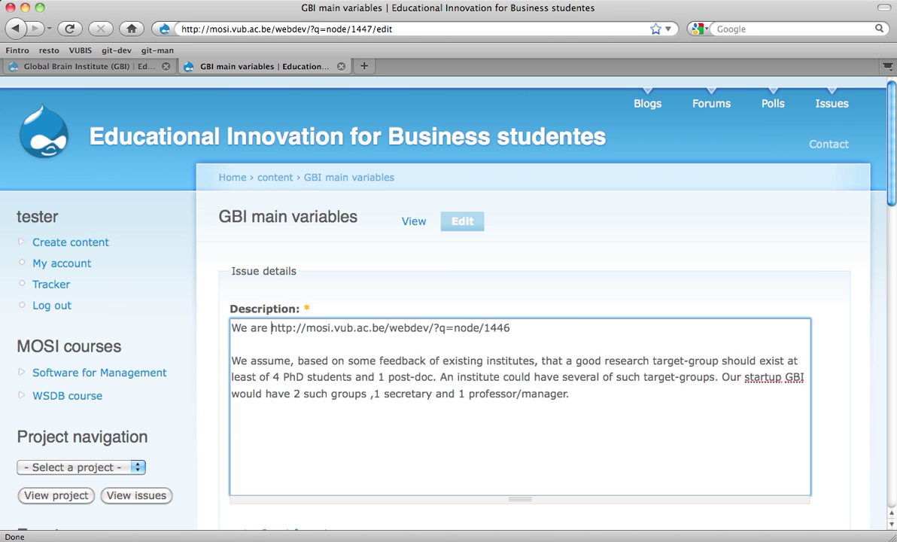
type("ing on this ")
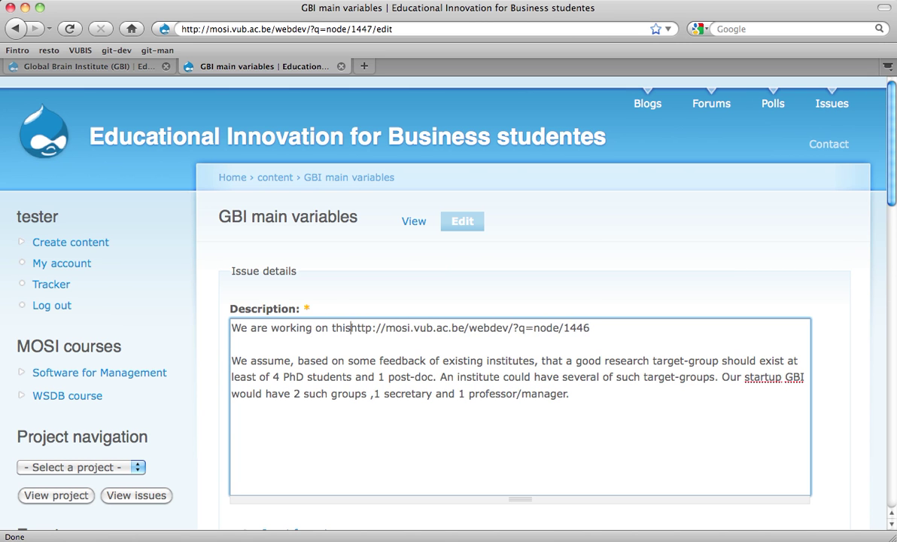
type("manageri")
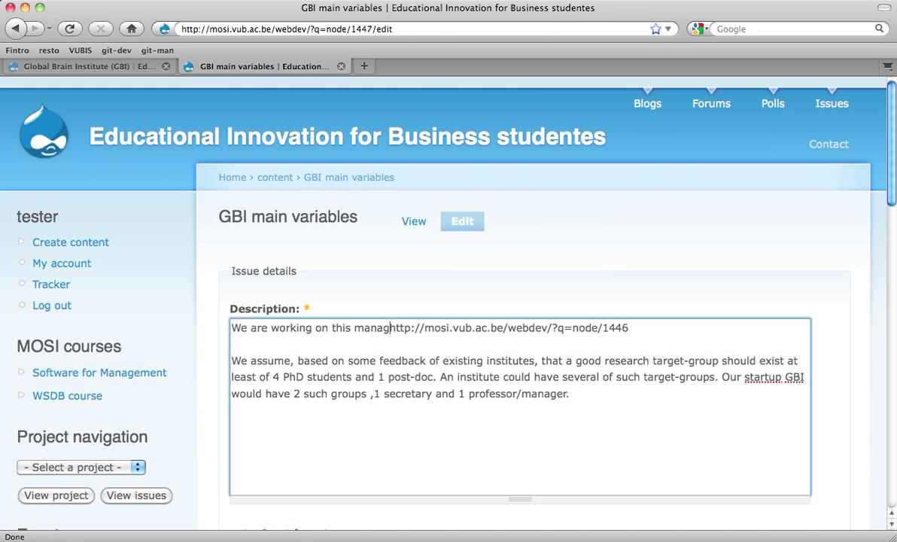
type("al questio")
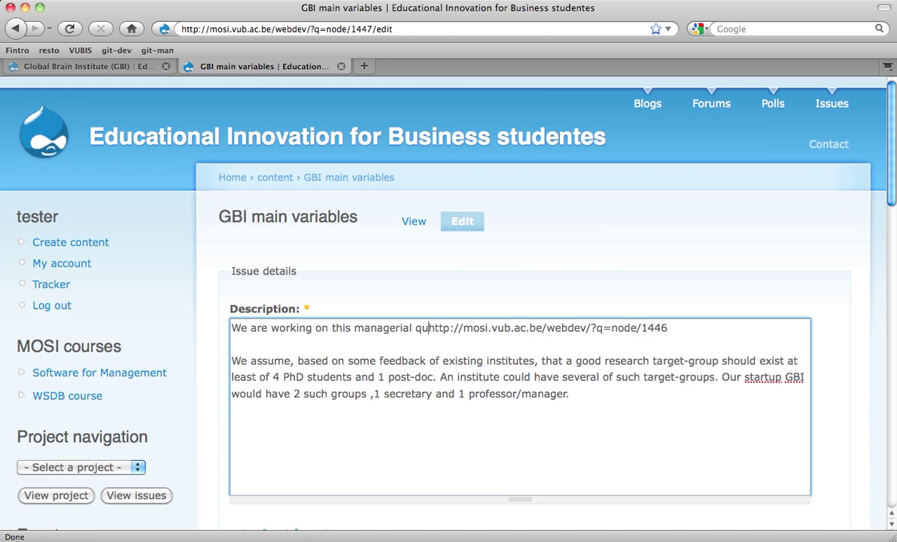
type("n:")
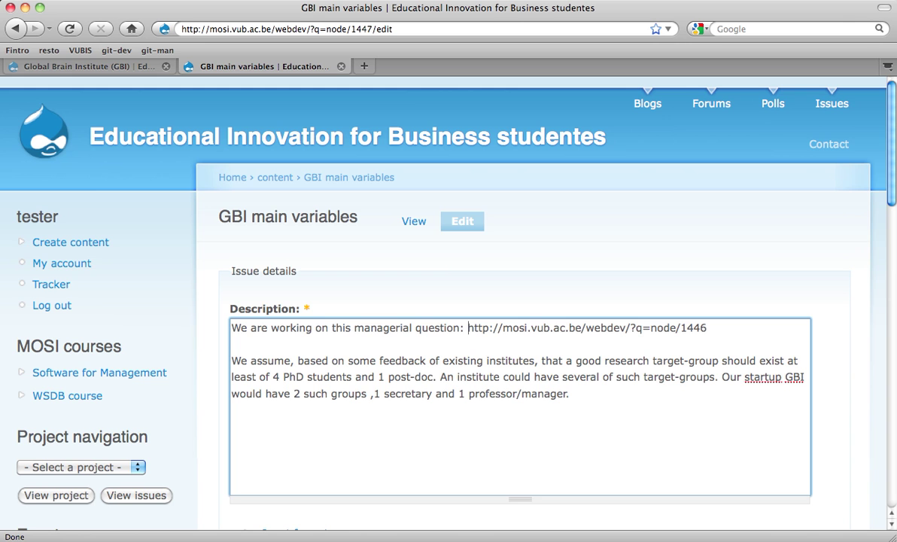
Step: Shorten the lead-in before the address to "Managerial question:" and save the issue
scroll(424, 440, "down", 5)
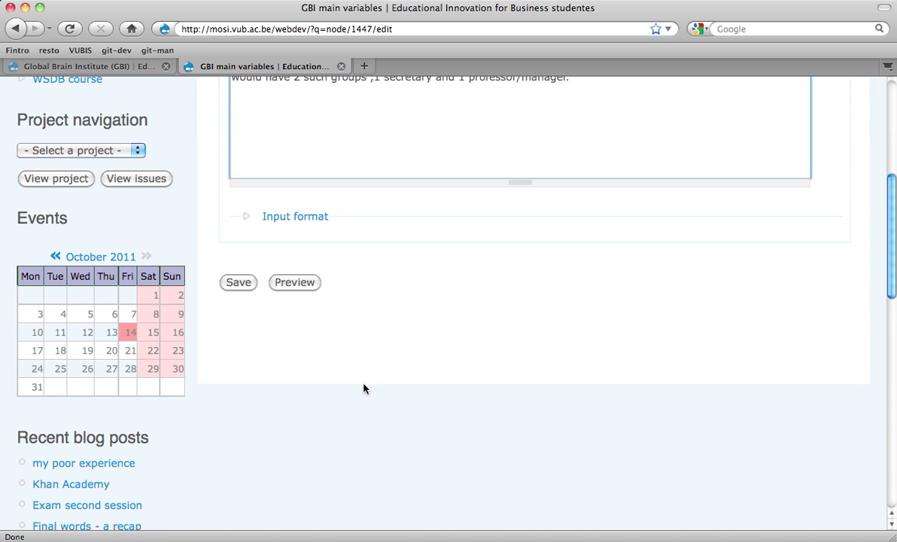
scroll(278, 349, "up", 5)
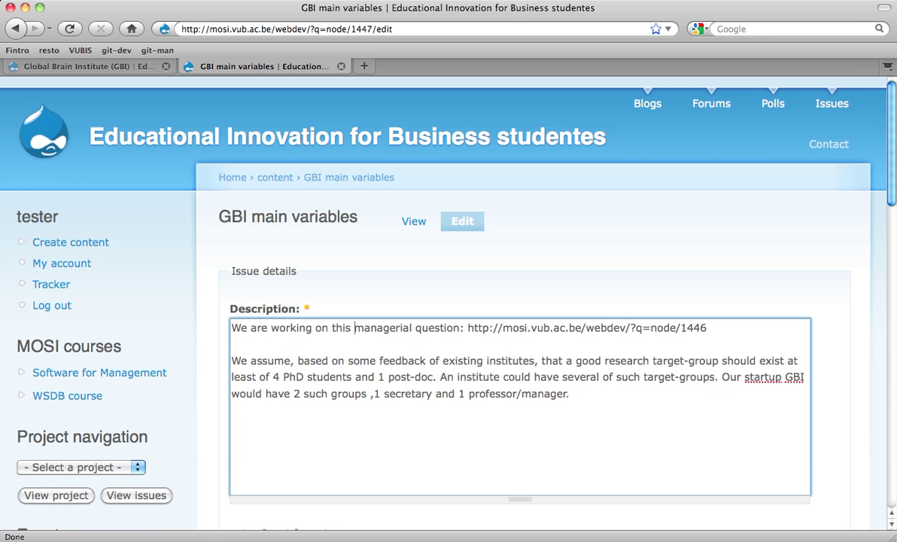
left_click_drag(360, 328, 231, 327)
type("M")
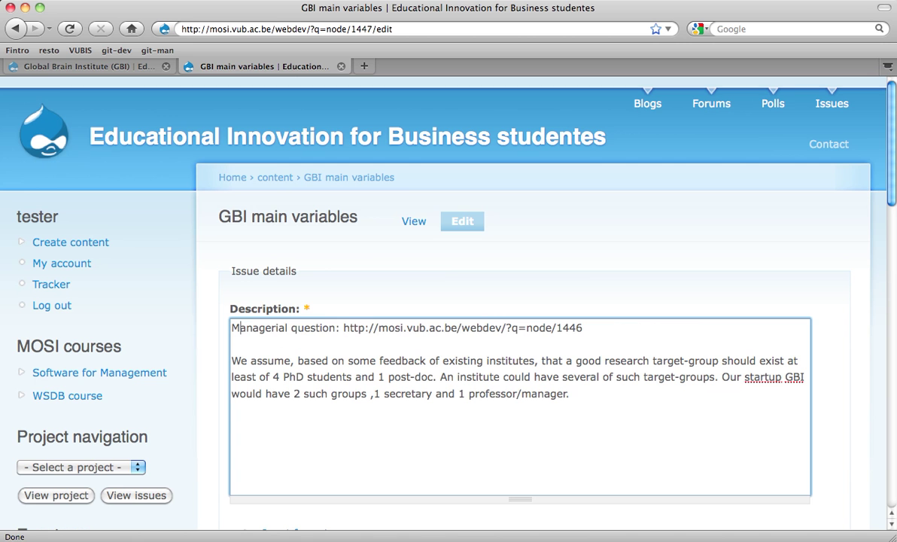
scroll(324, 356, "down", 3)
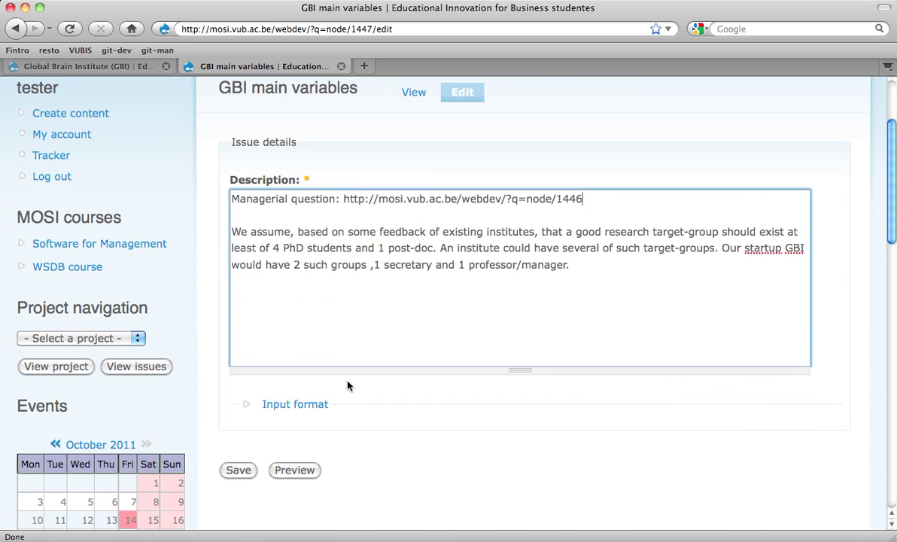
left_click(235, 470)
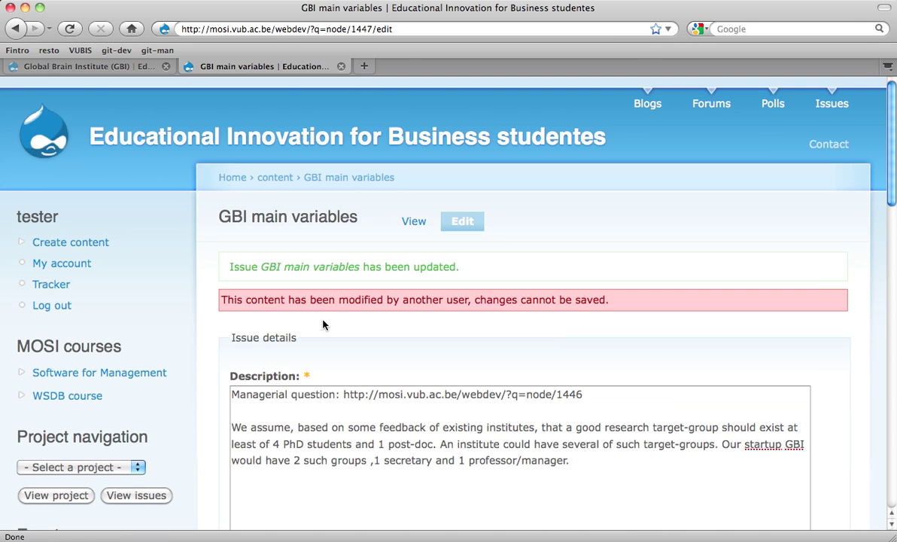
Step: Try to save the issue again and check its description on the issue's view page
scroll(323, 324, "down", 7)
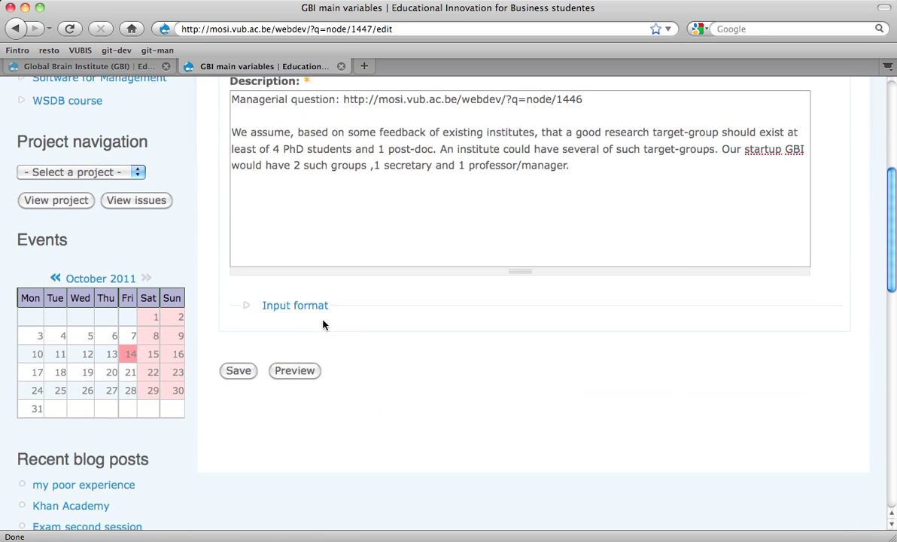
left_click(232, 369)
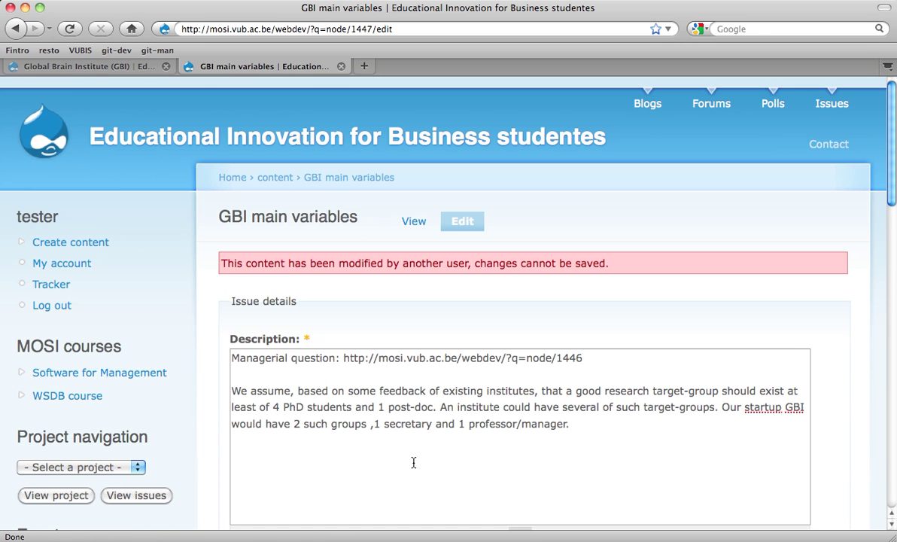
left_click(413, 462)
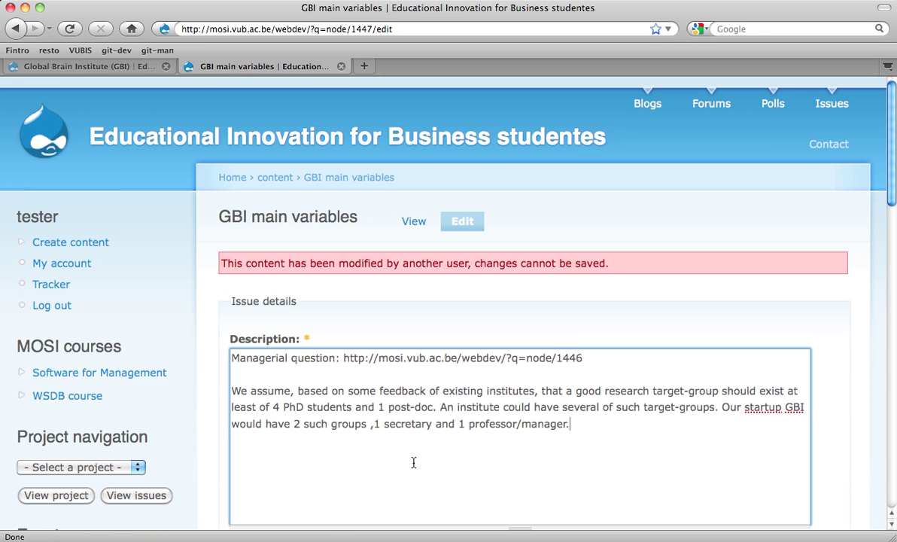
key("super+a")
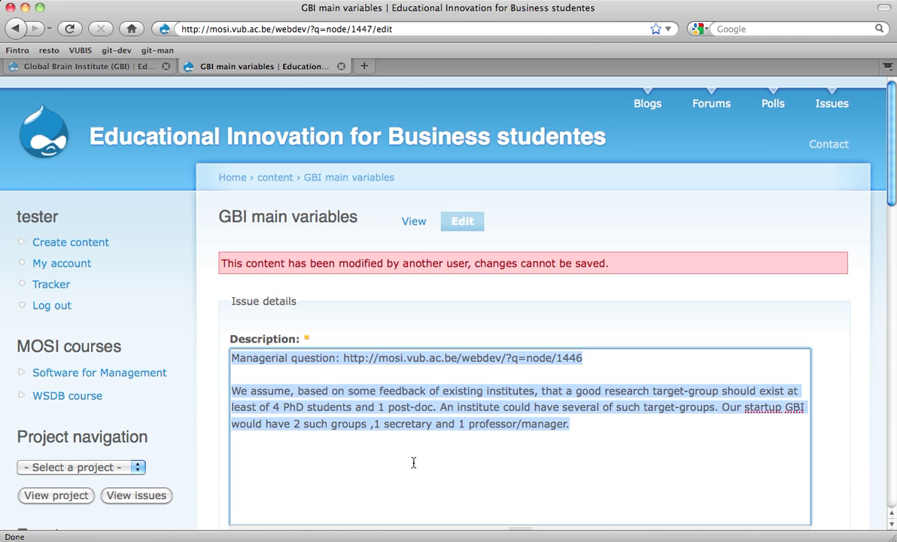
left_click(409, 230)
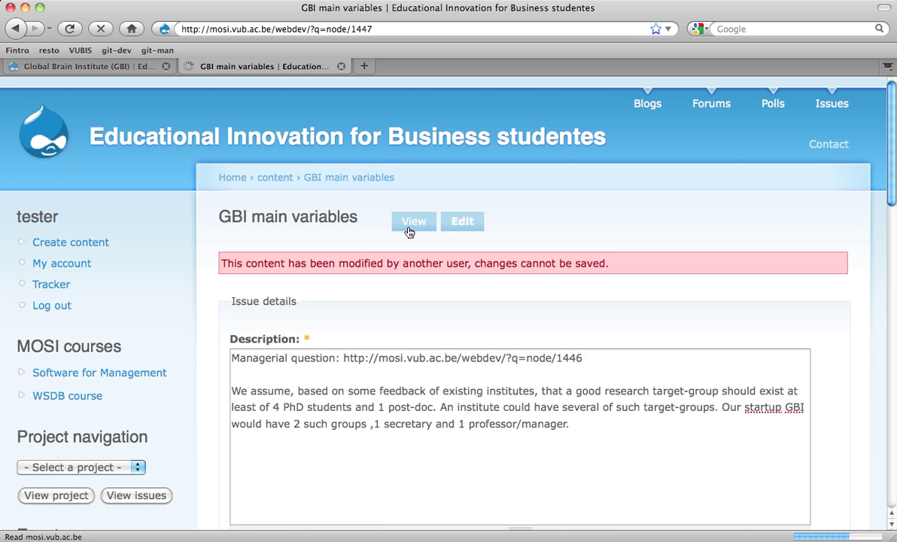
scroll(408, 231, "down", 5)
scroll(407, 231, "up", 6)
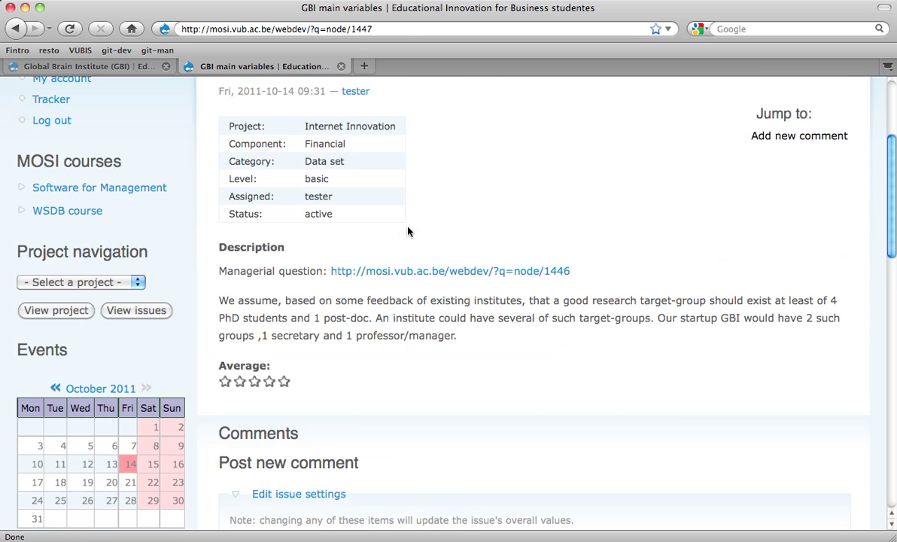
Step: Reopen the GBI main variables issue for editing, save it, and review the saved description with its managerial question link
left_click(460, 146)
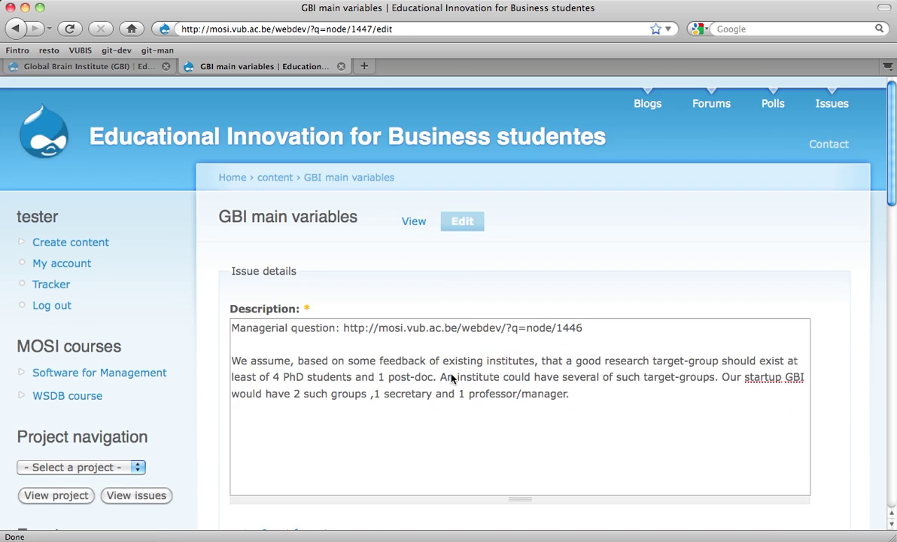
left_click(450, 394)
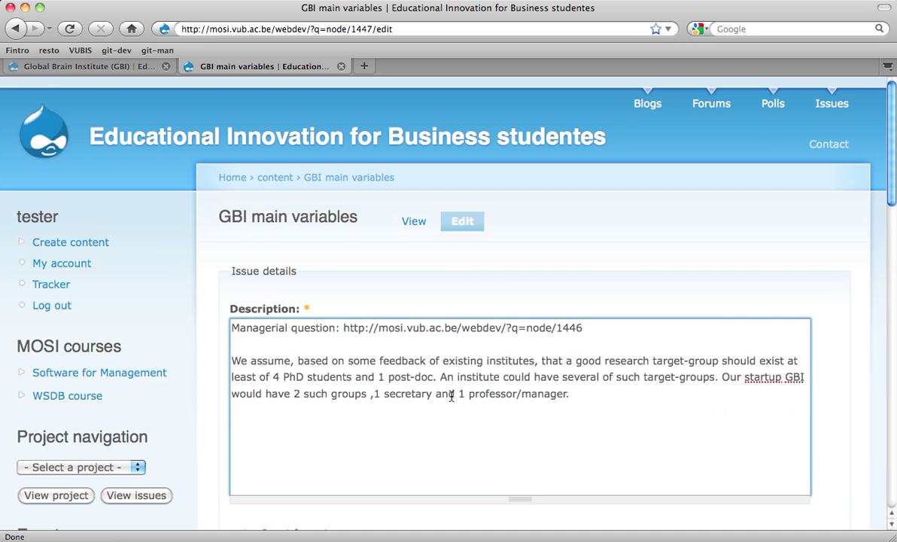
scroll(450, 396, "down", 5)
left_click(237, 429)
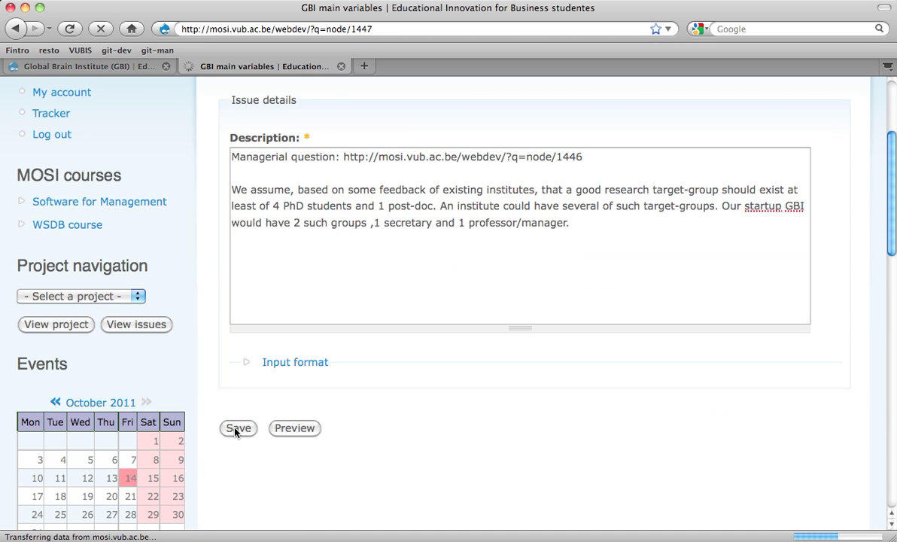
scroll(235, 431, "down", 5)
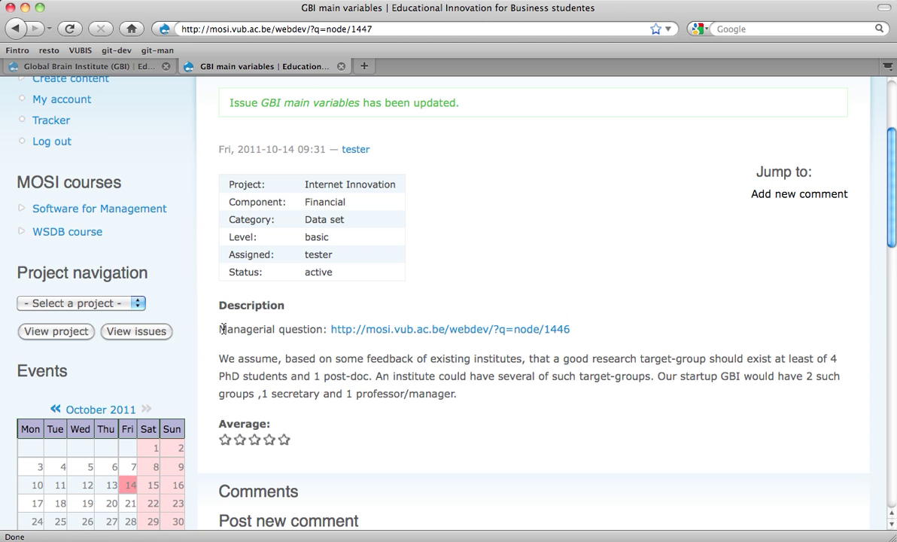
left_click_drag(224, 329, 523, 355)
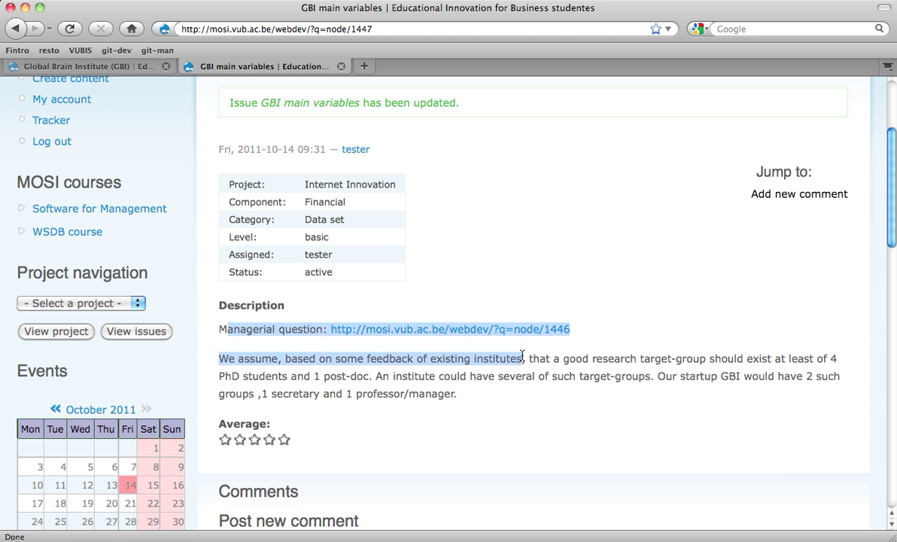
scroll(436, 407, "down", 1)
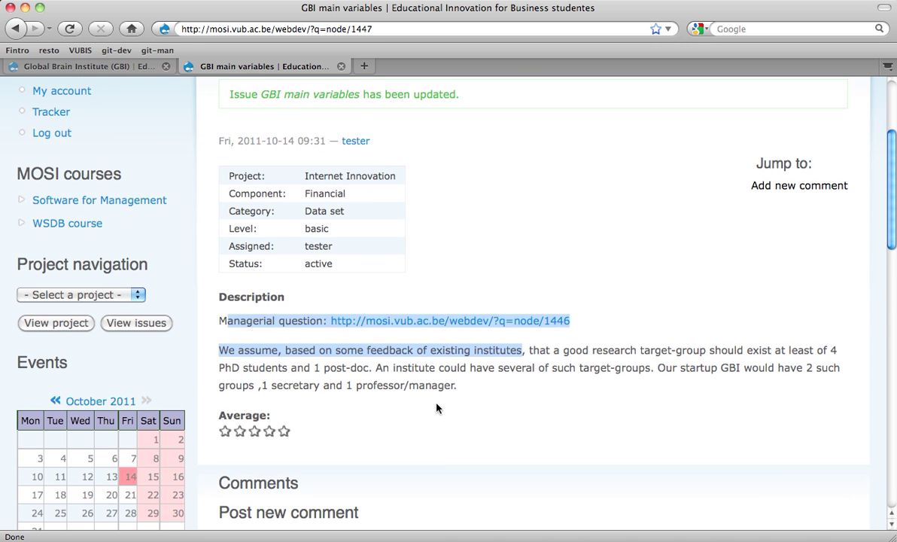
left_click(380, 374)
scroll(349, 358, "down", 3)
scroll(349, 358, "down", 2)
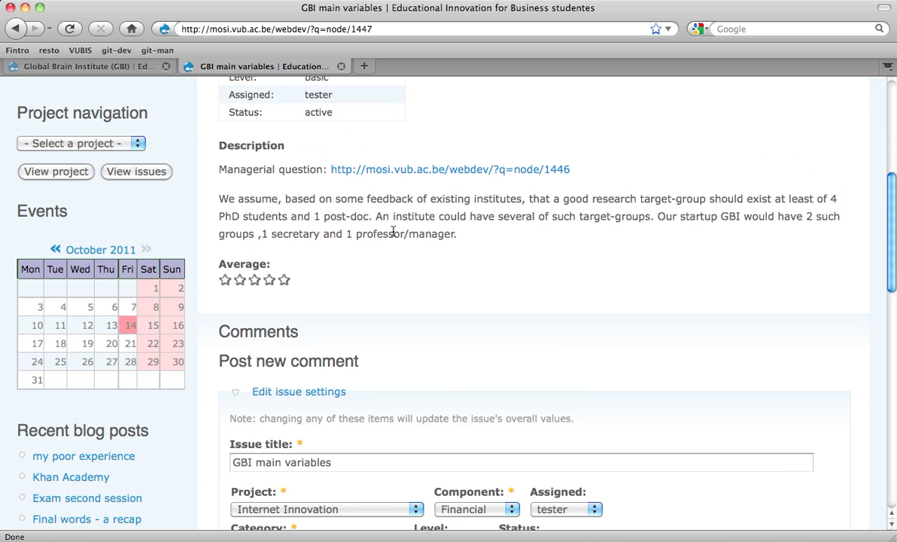
Step: Switch to the SoftMana-tmp.docx document in Word and correct "assumtions" to "assumptions" in the infrastructure paragraph
key("super+Tab")
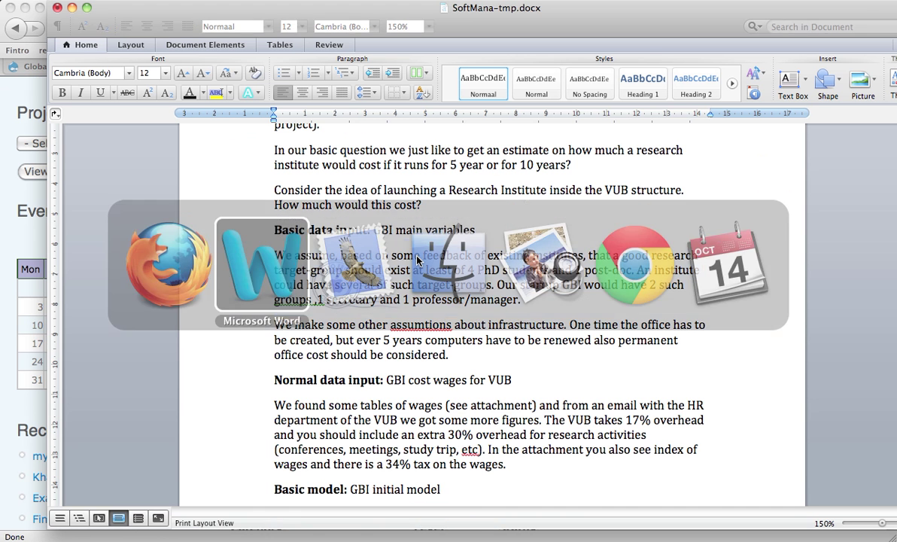
scroll(420, 418, "down", 2)
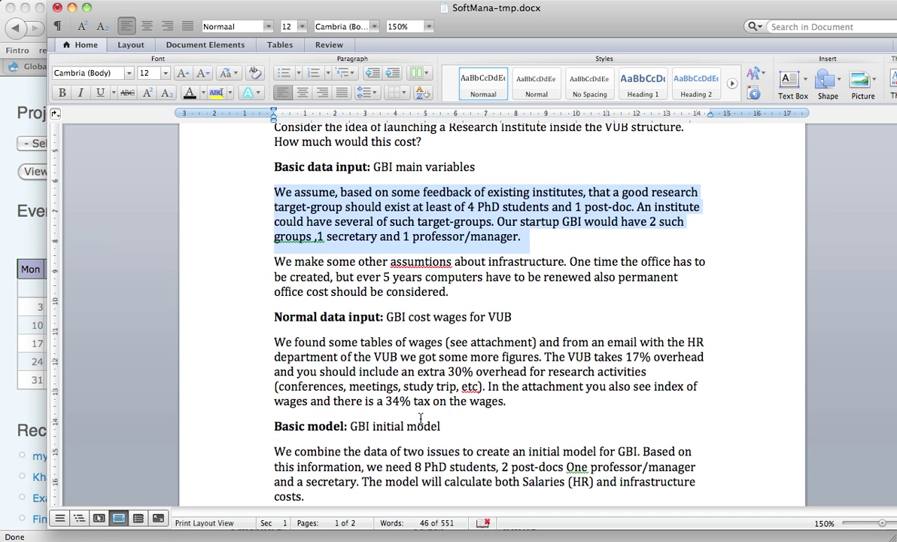
left_click(278, 254)
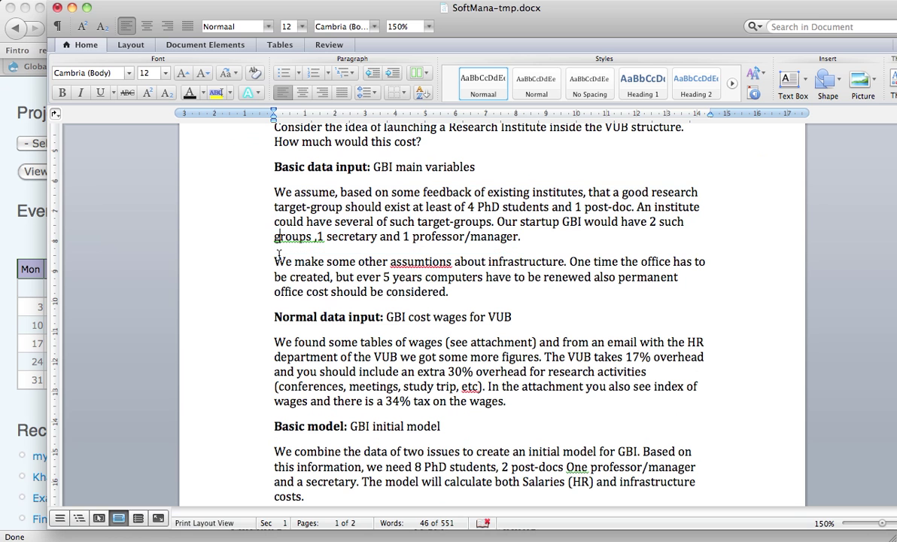
triple_click(278, 255)
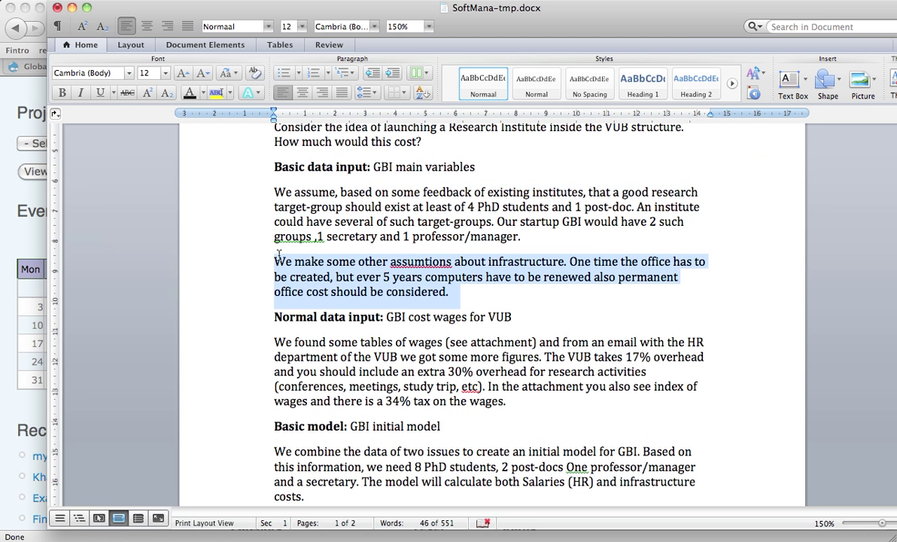
left_click(412, 261)
right_click(413, 261)
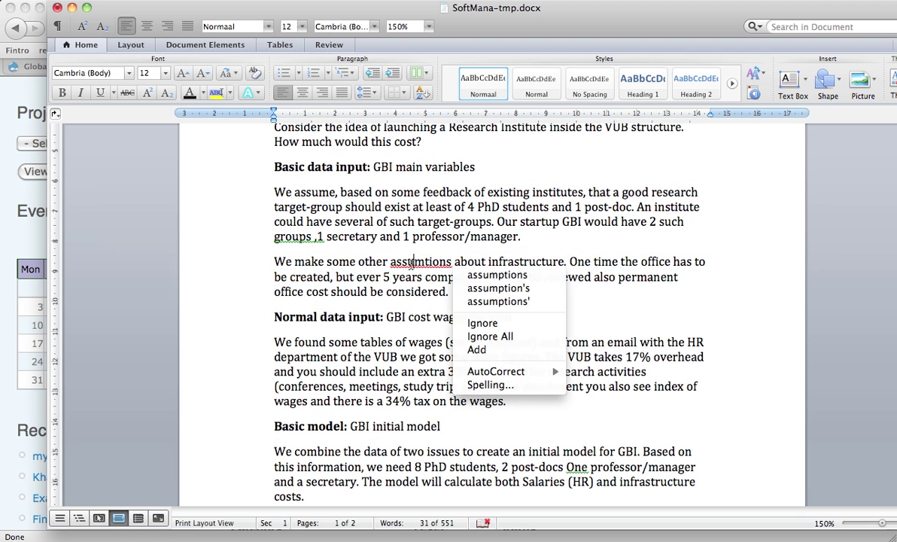
left_click(497, 271)
Step: Select and copy the infrastructure assumptions paragraph under the Basic data input heading
key("shift+Up")
key("shift+Down")
key("shift+Down")
key("super+c")
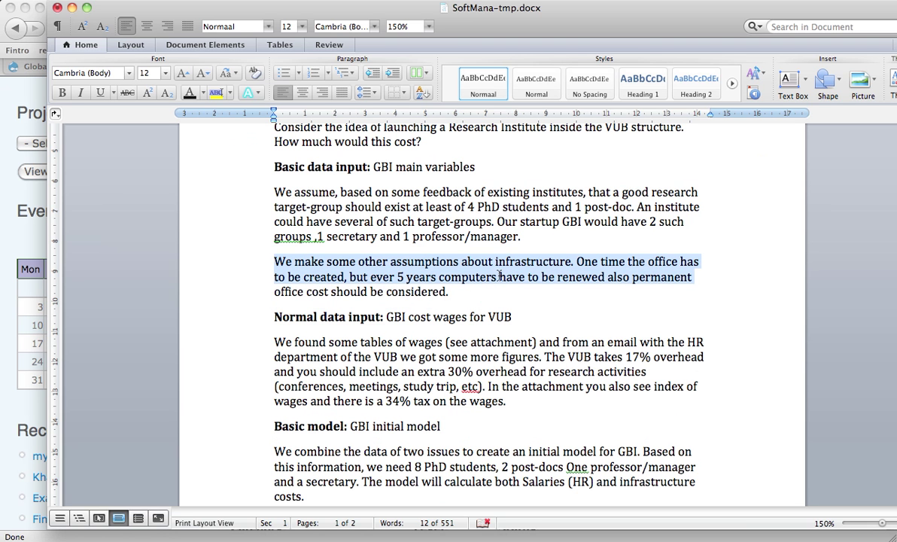
Step: Switch back to the browser, add the copied infrastructure assumptions paragraph to the GBI main variables issue's description, and save the issue
key("super+Tab")
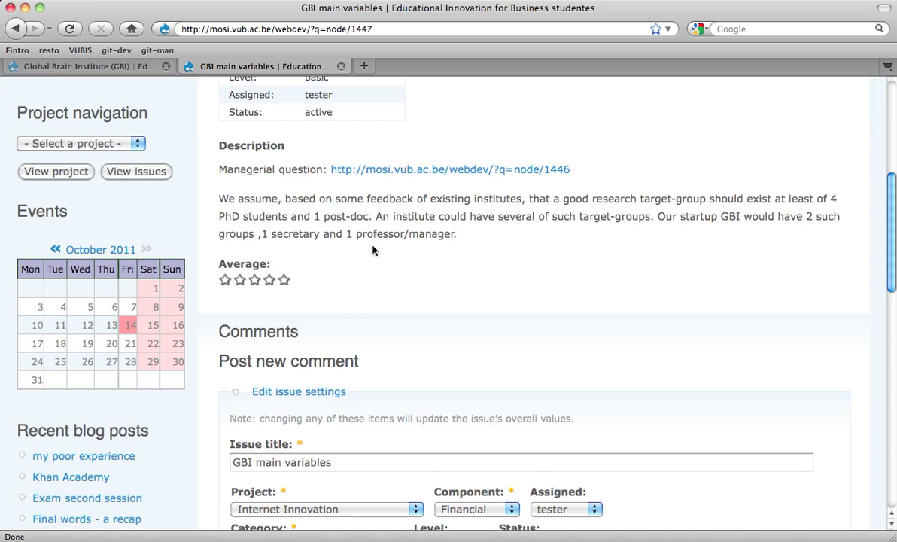
scroll(346, 228, "up", 5)
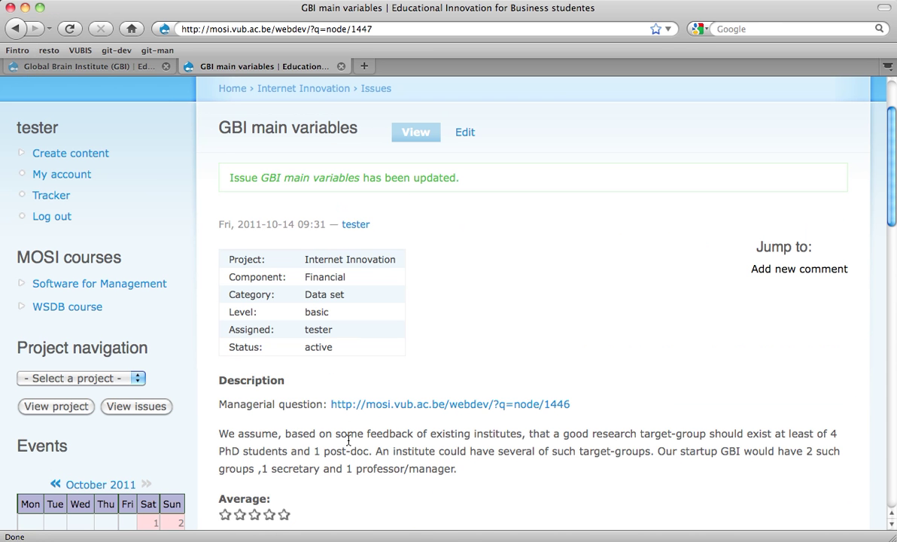
left_click(466, 142)
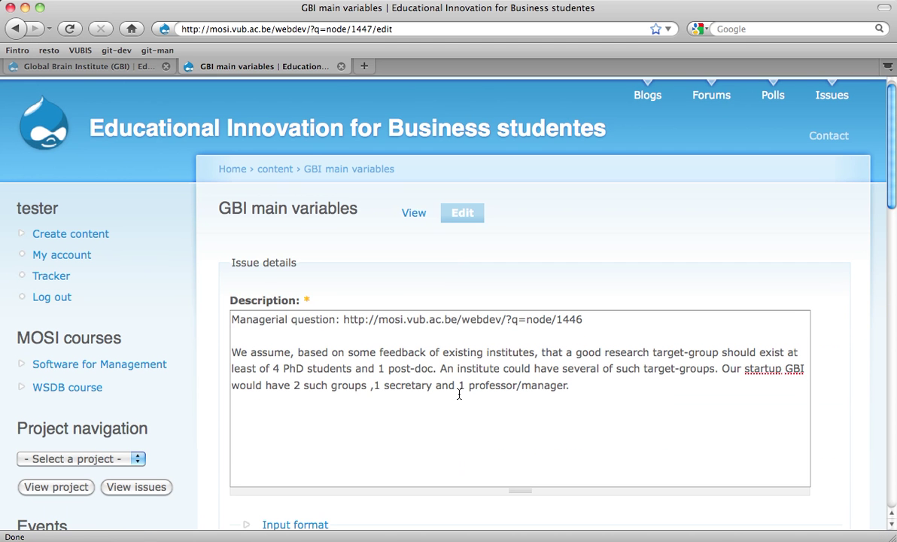
key("super+v")
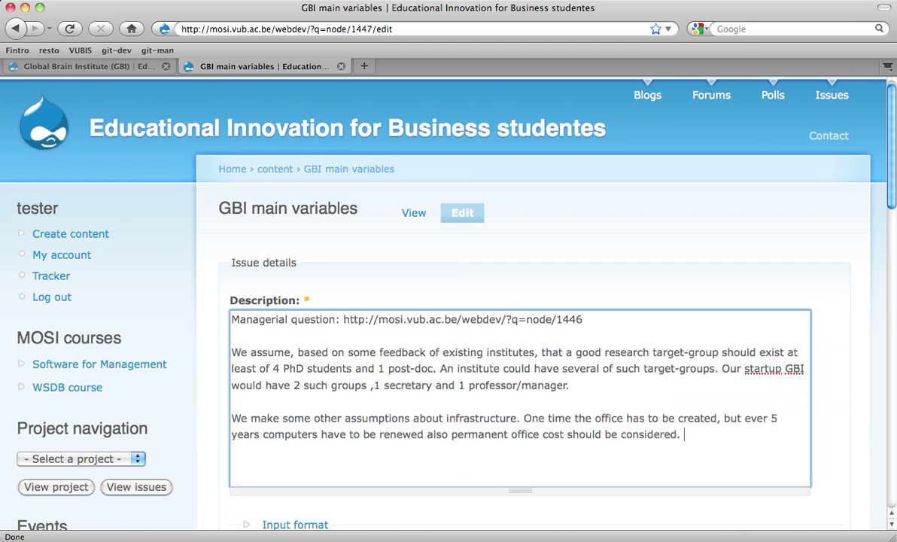
scroll(436, 378, "down", 5)
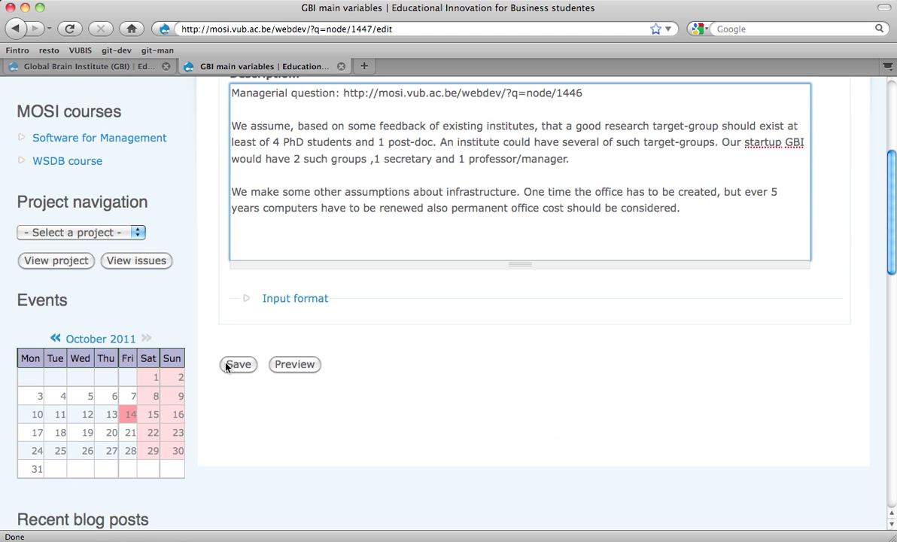
left_click(226, 365)
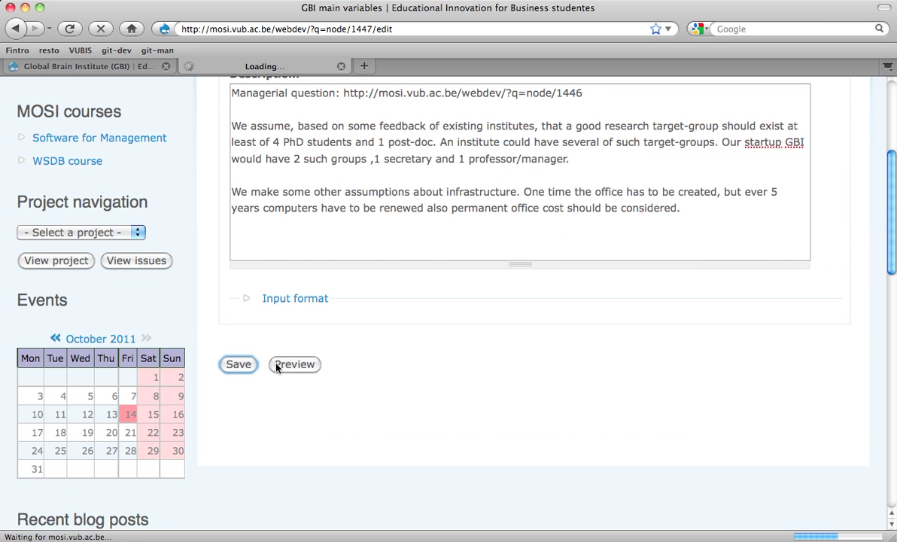
Step: Review the saved GBI main variables issue and its comment form, and check the Normal data input section in the Word document
scroll(295, 300, "down", 5)
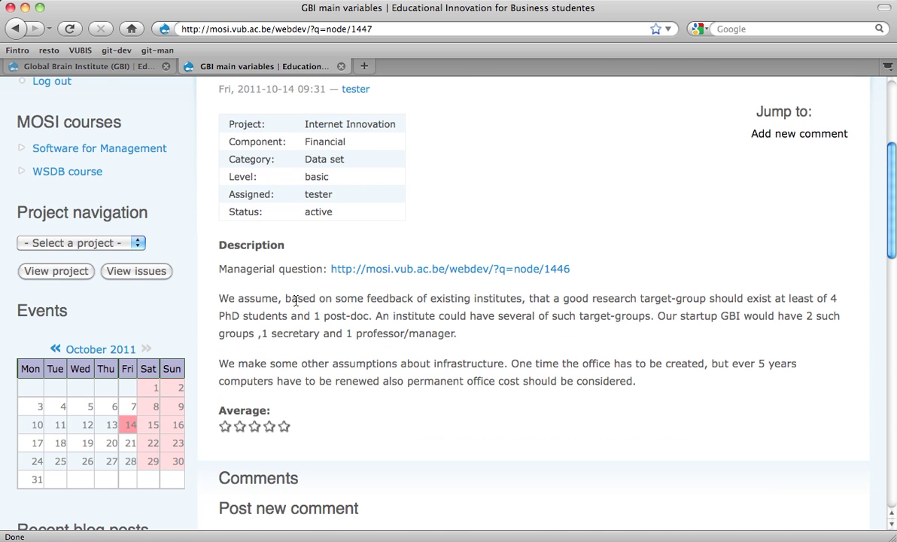
scroll(298, 76, "up", 3)
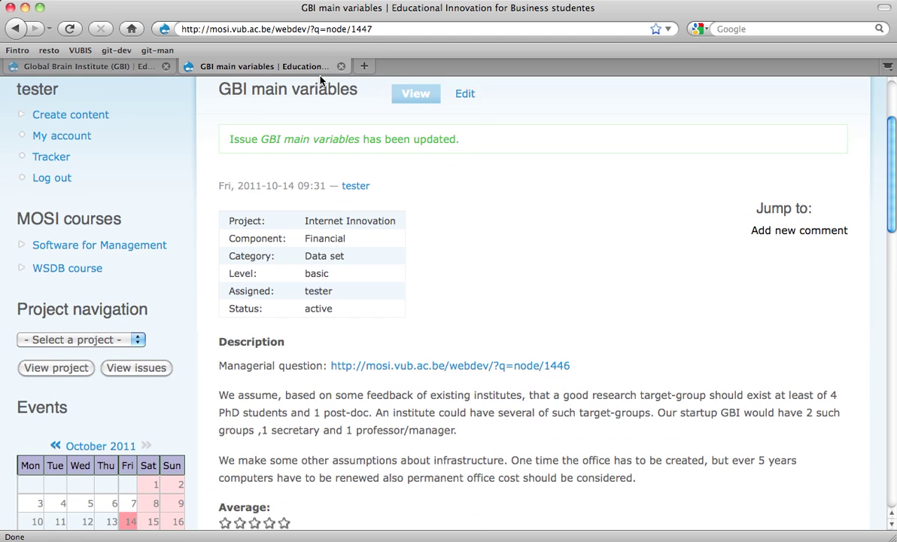
scroll(474, 116, "down", 5)
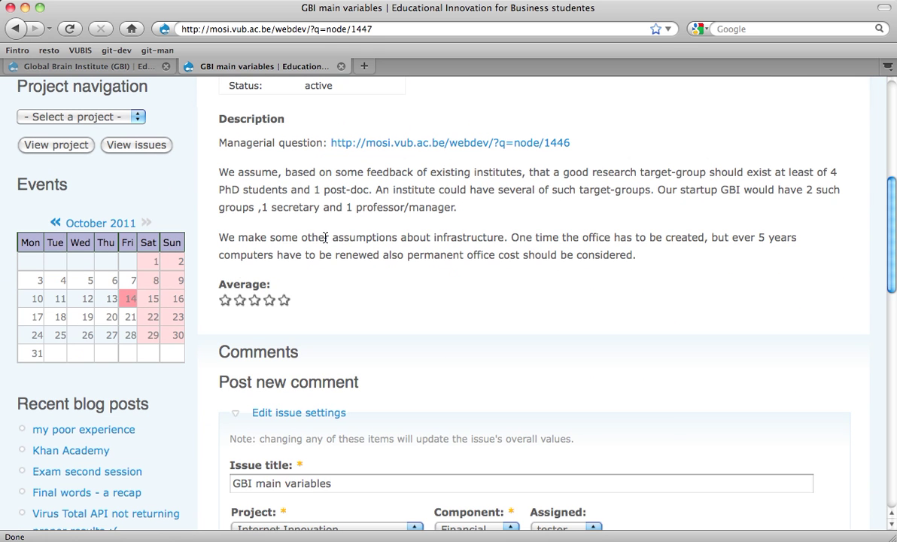
scroll(325, 236, "down", 9)
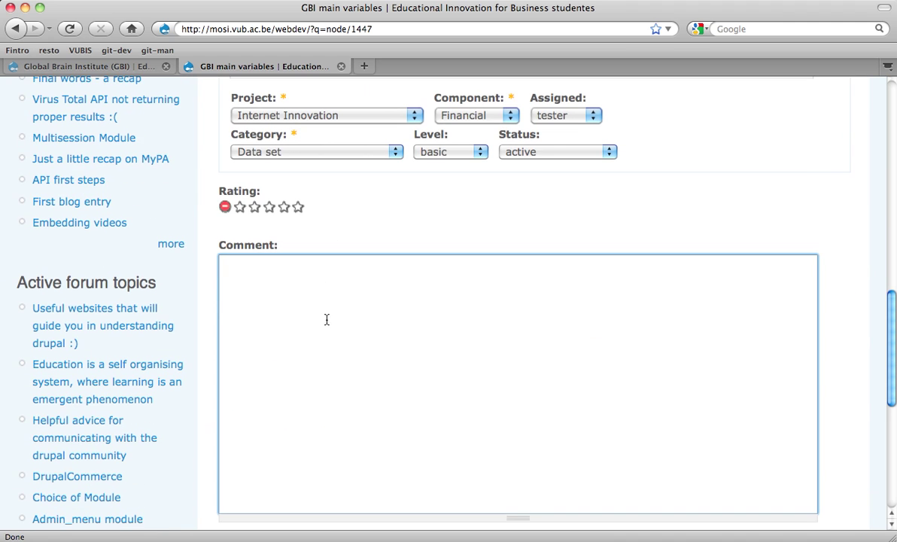
scroll(326, 319, "up", 10)
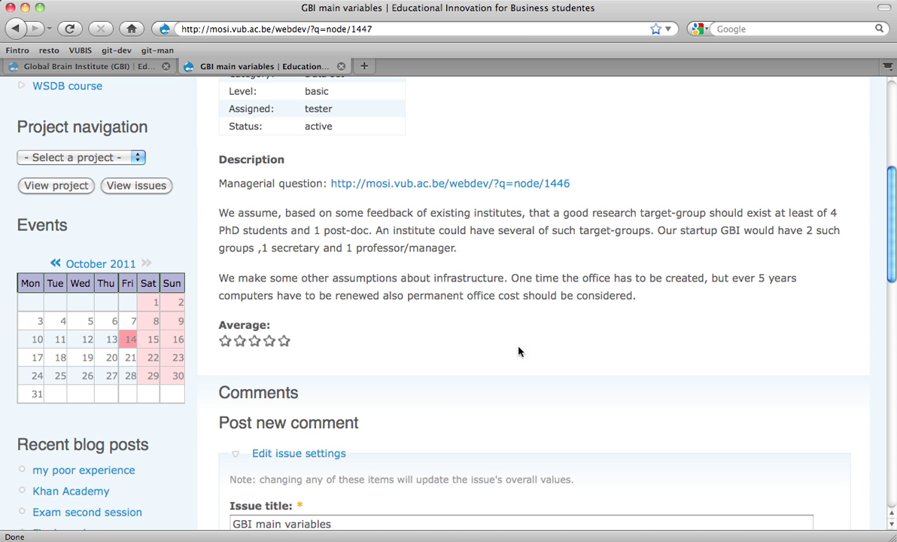
scroll(485, 326, "down", 5)
key("super+Tab")
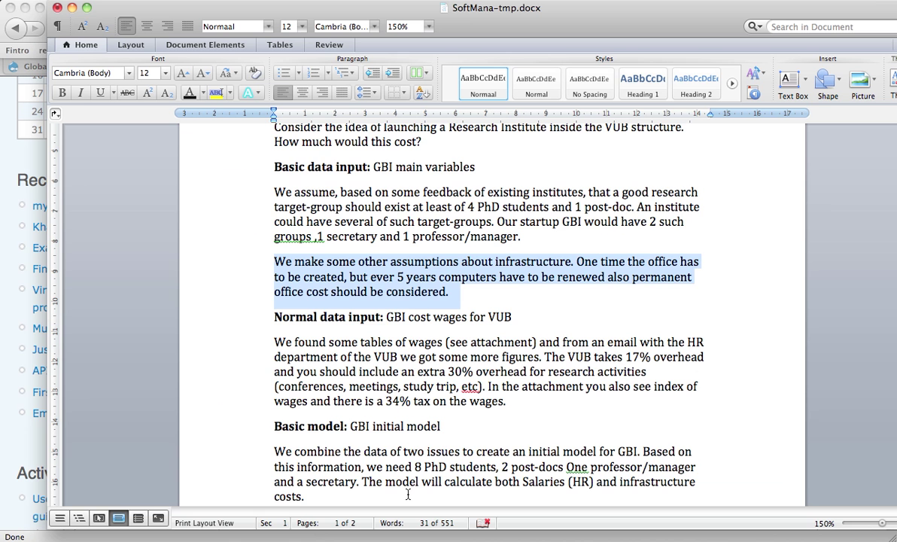
scroll(298, 310, "down", 3)
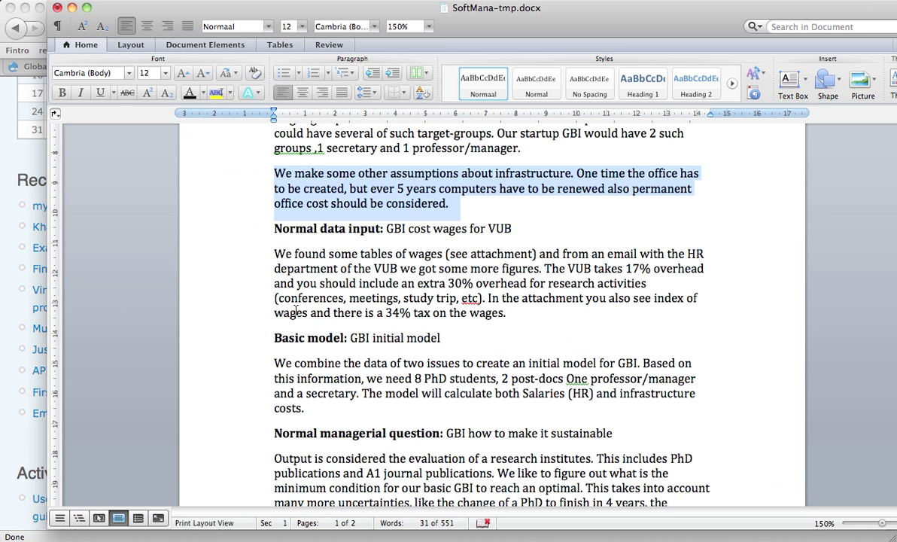
key("super+Tab")
scroll(359, 309, "up", 3)
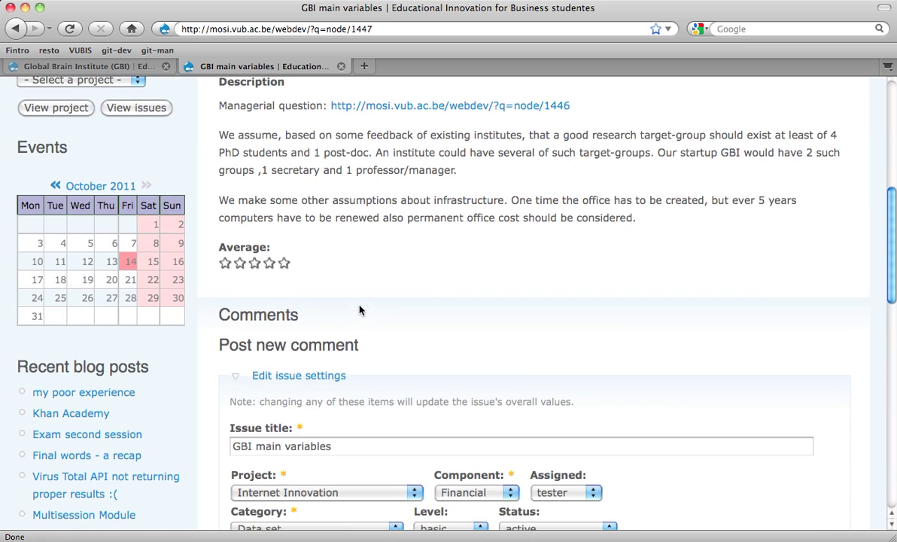
scroll(359, 309, "up", 10)
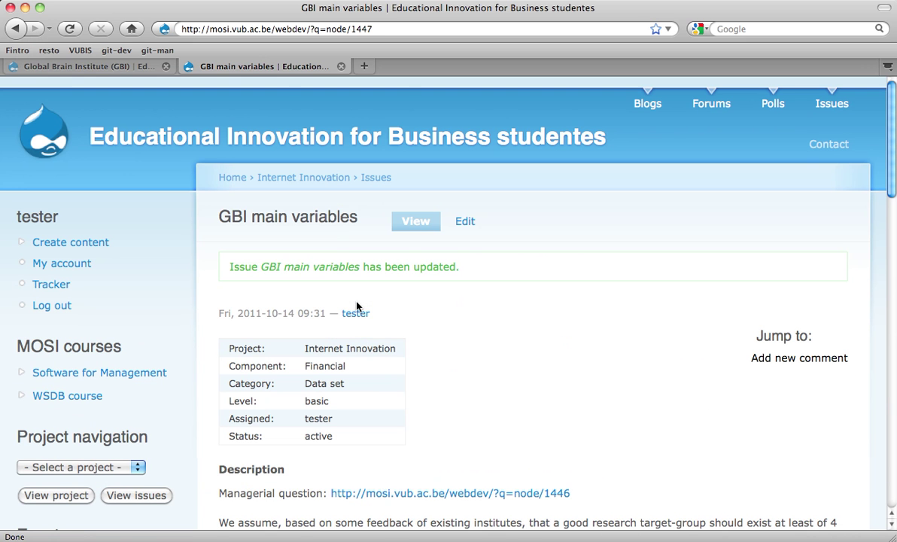
Step: Close the issue pages, open the issue list for the Internet Innovation project, and start a new issue there
key("super+w")
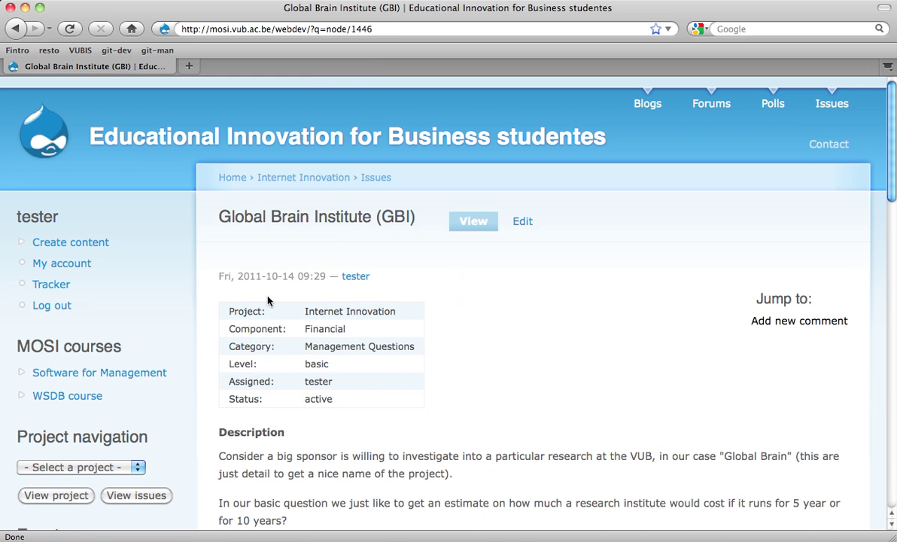
left_click(844, 113, "super")
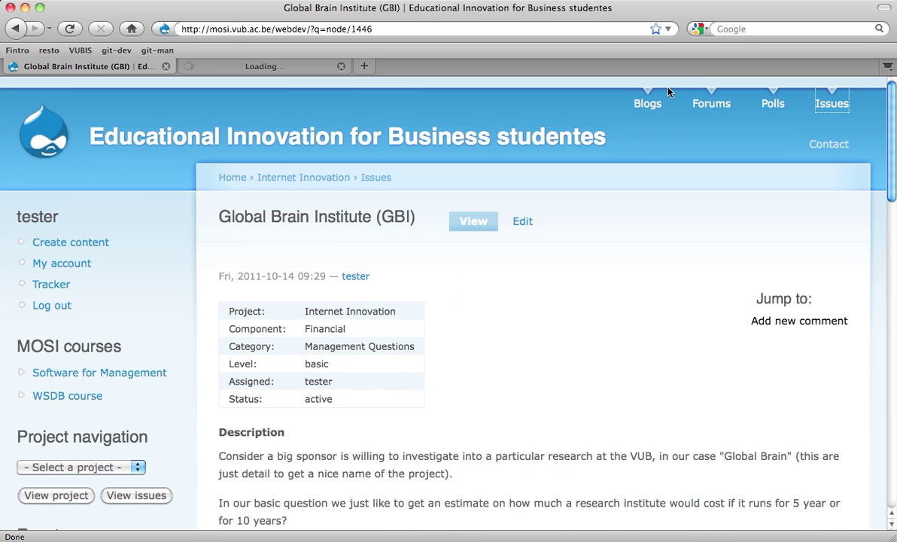
left_click(166, 66)
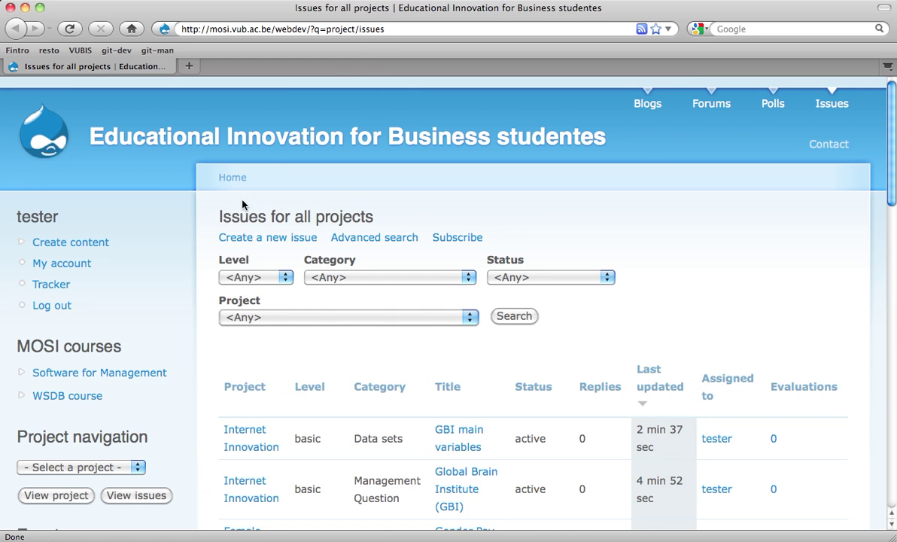
left_click(246, 449)
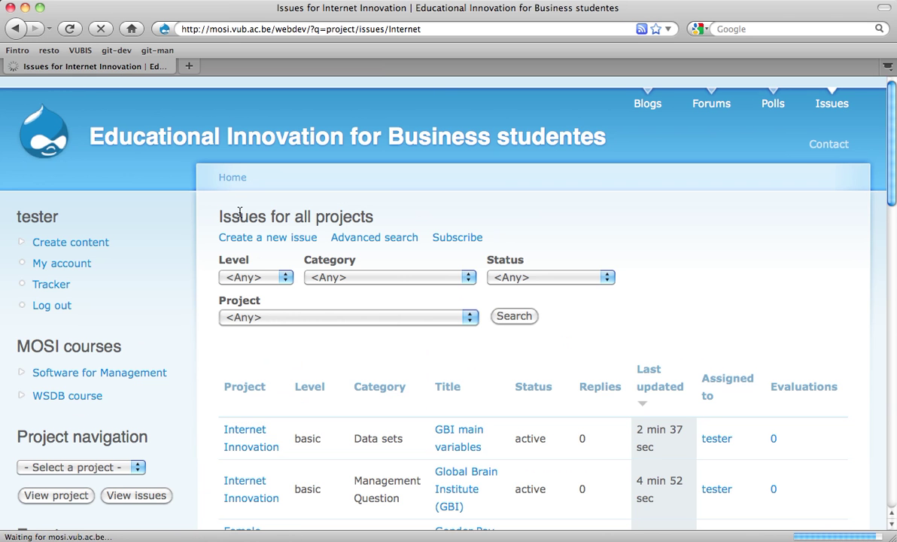
scroll(261, 212, "down", 5)
scroll(271, 241, "up", 4)
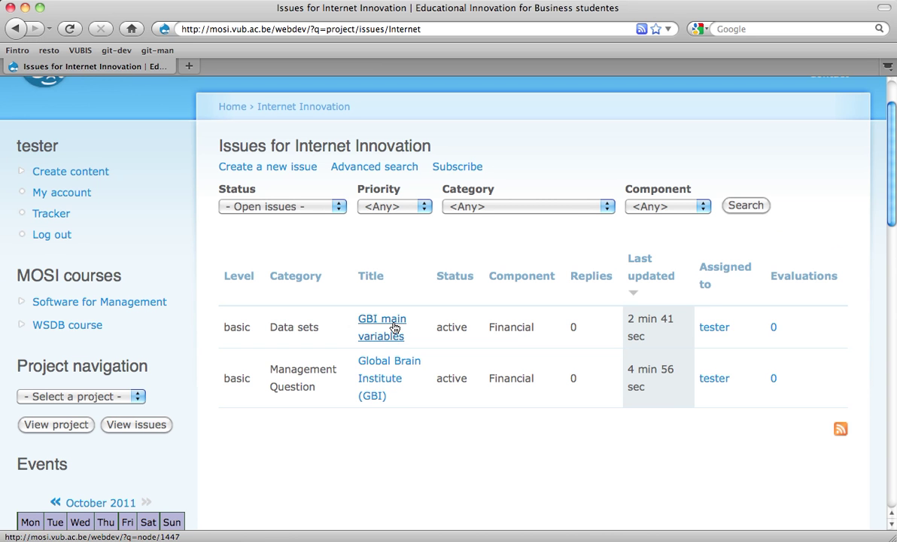
left_click(256, 174)
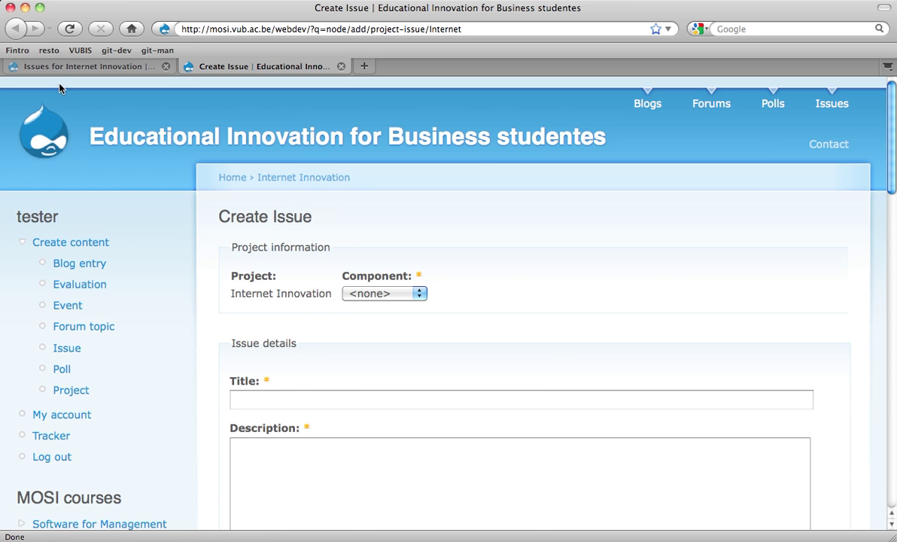
Step: Switch to SoftMana-tmp.docx in Word and copy the title "GBI cost wages for VUB" from the Normal data input heading
key("super+Tab")
key("super+Tab")
key("super+Tab")
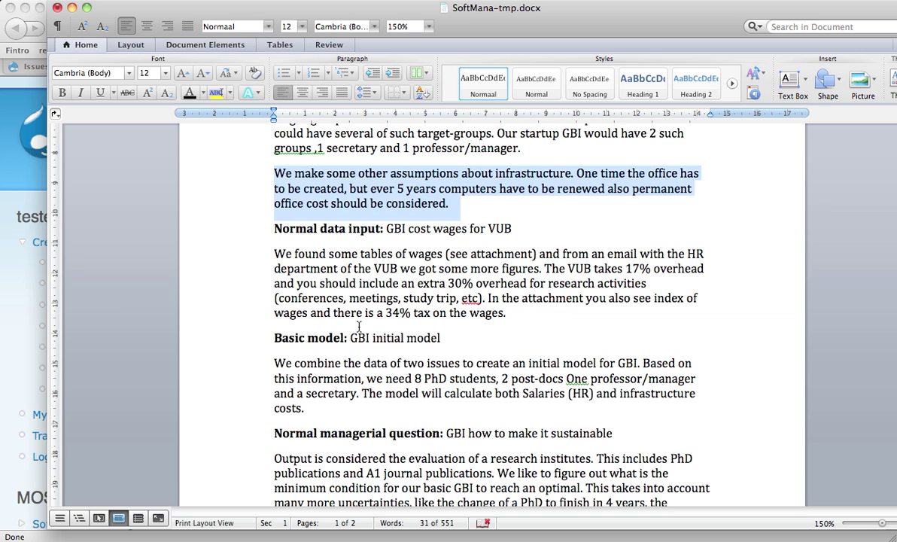
scroll(298, 231, "up", 5)
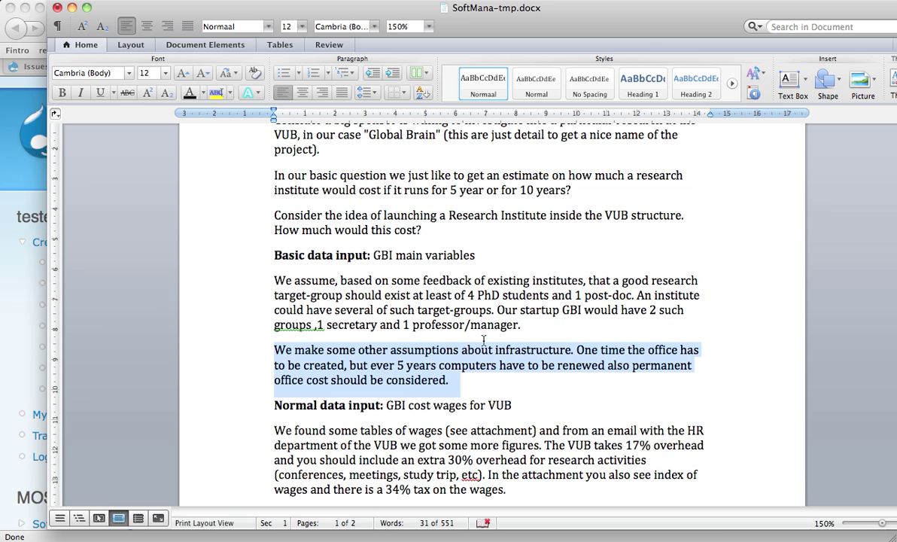
scroll(451, 318, "down", 3)
left_click(320, 293)
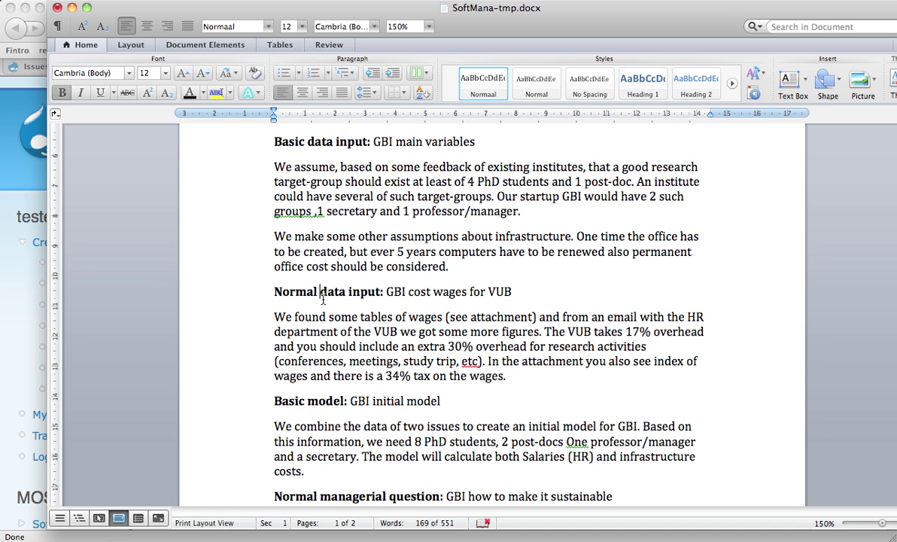
key("alt+Left")
key("alt+Right")
key("alt+Right")
key("alt+Right")
key("alt+Right")
key("alt+Right")
key("shift+End")
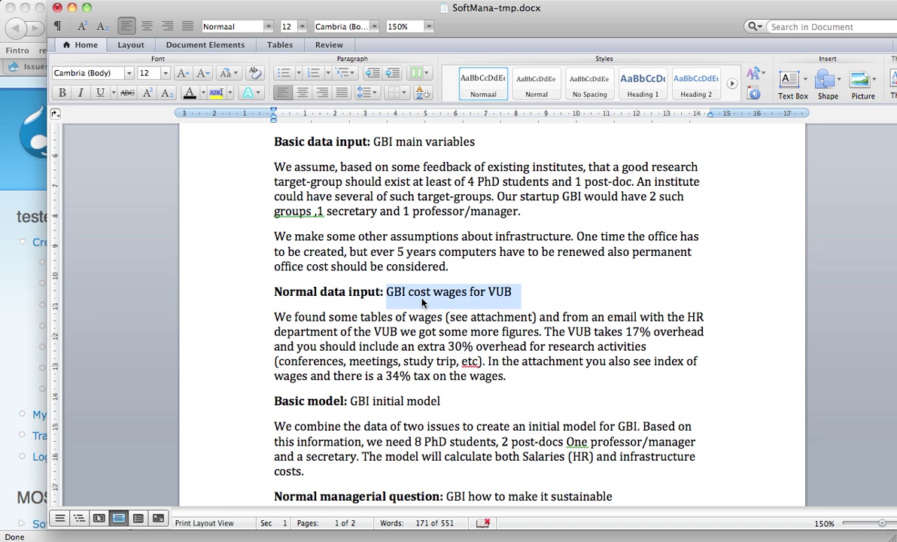
key("super+c")
Step: In the browser's new issue form, paste "GBI cost wages for VUB" as the title and set the component to Financial
key("super+Tab")
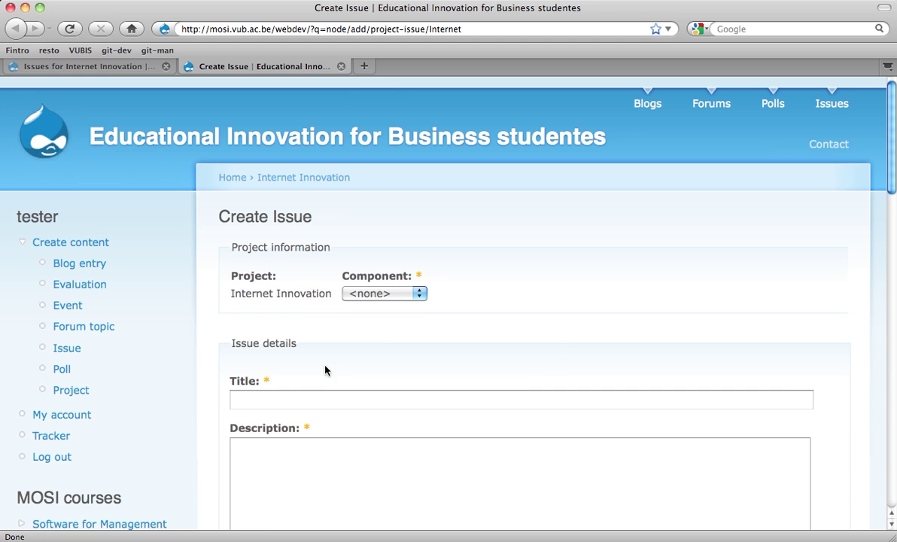
left_click(325, 400)
key("super+v")
left_click(369, 295)
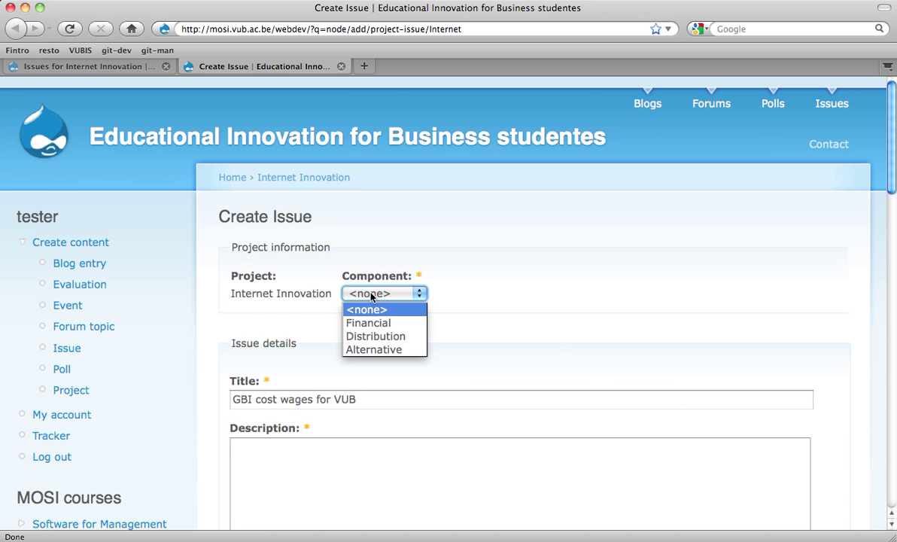
left_click(376, 323)
scroll(506, 402, "down", 5)
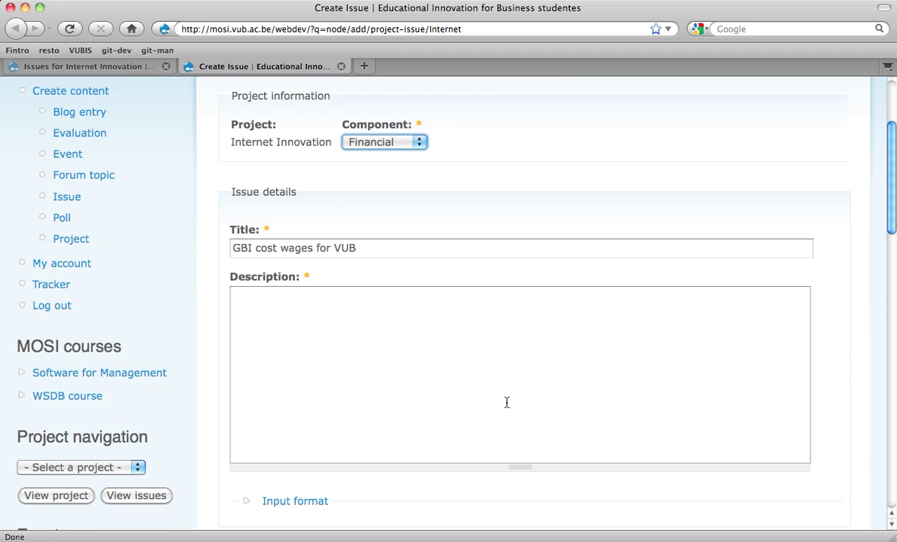
left_click(506, 402)
Step: Switch to Word and select the whole paragraph about wage tables, overhead and tax under the Normal data input heading
key("super+Tab")
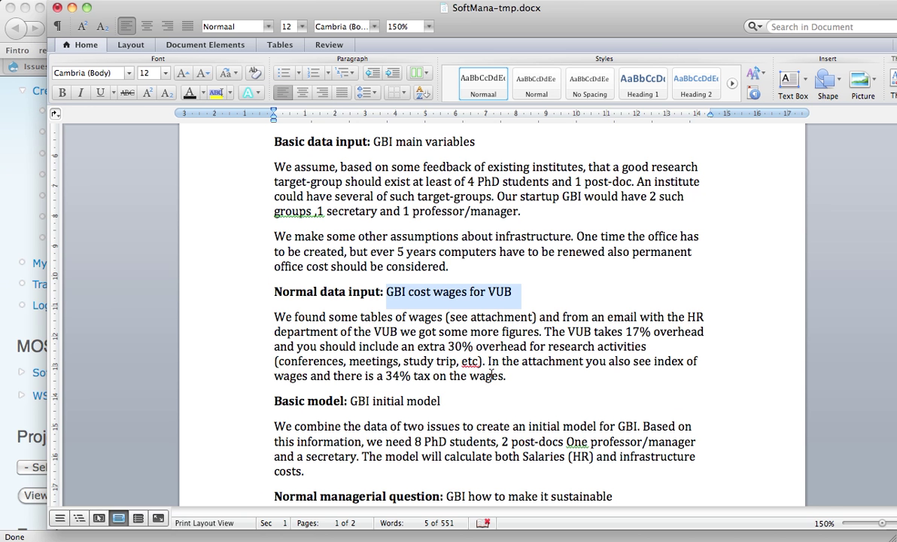
key("super+Down")
key("shift+Down")
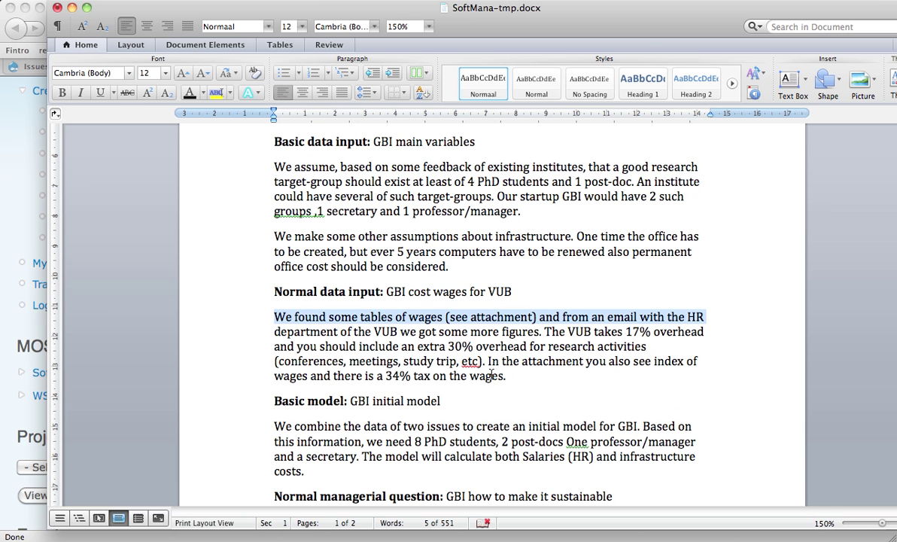
key("shift+Down")
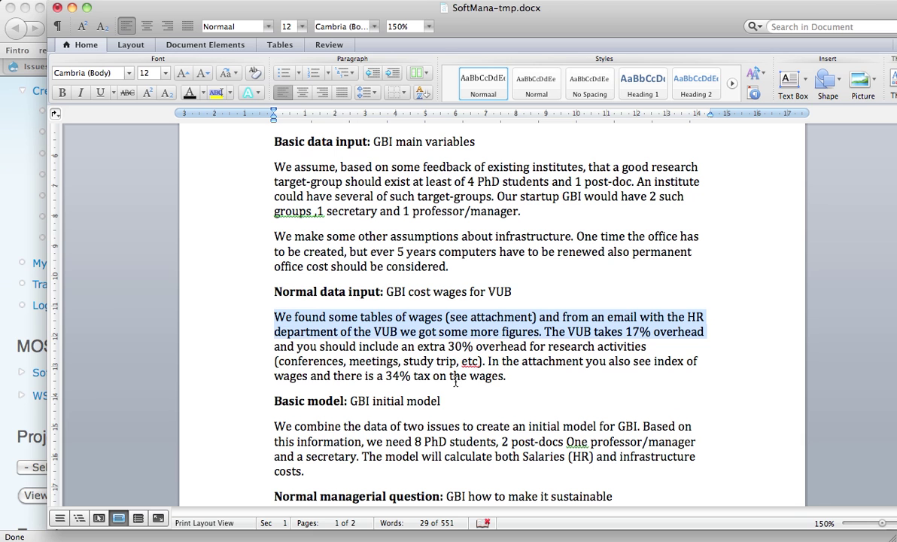
key("shift+Down")
key("shift+Down")
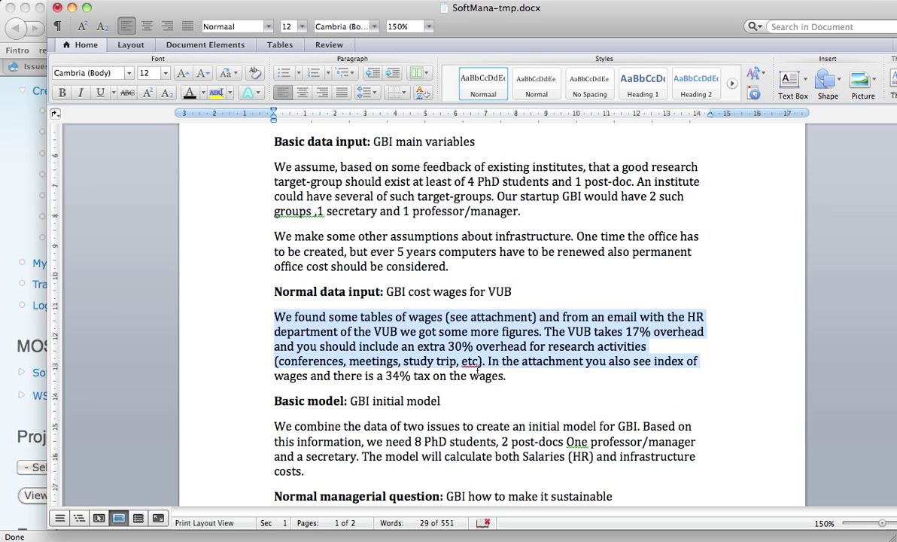
key("shift+Down")
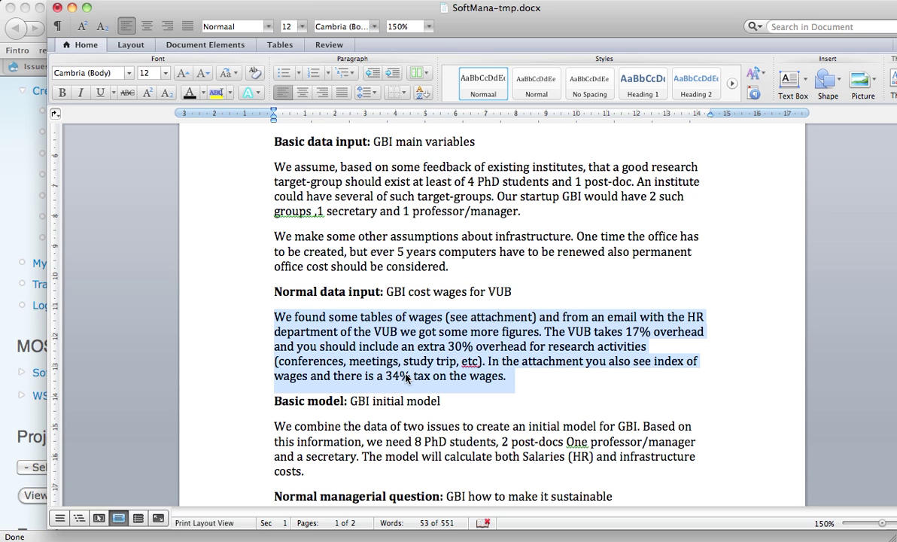
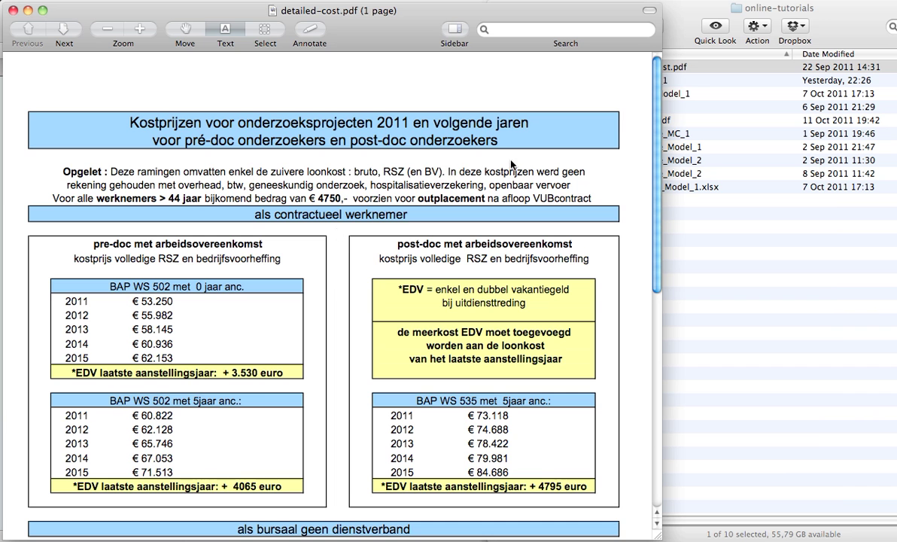
Step: Review the wage tables in detailed-cost.pdf, close the PDF, and return to the browser's new issue form
scroll(264, 342, "down", 5)
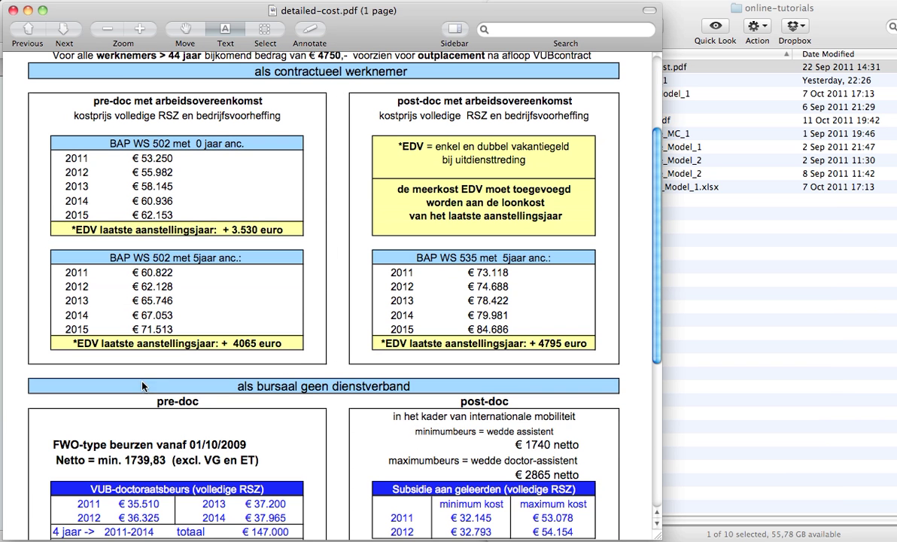
key("super+w")
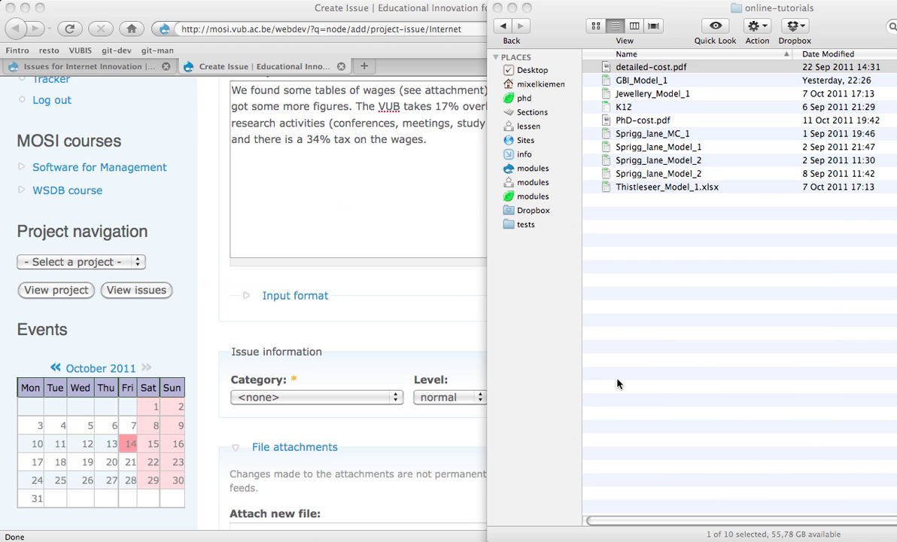
left_click(230, 331)
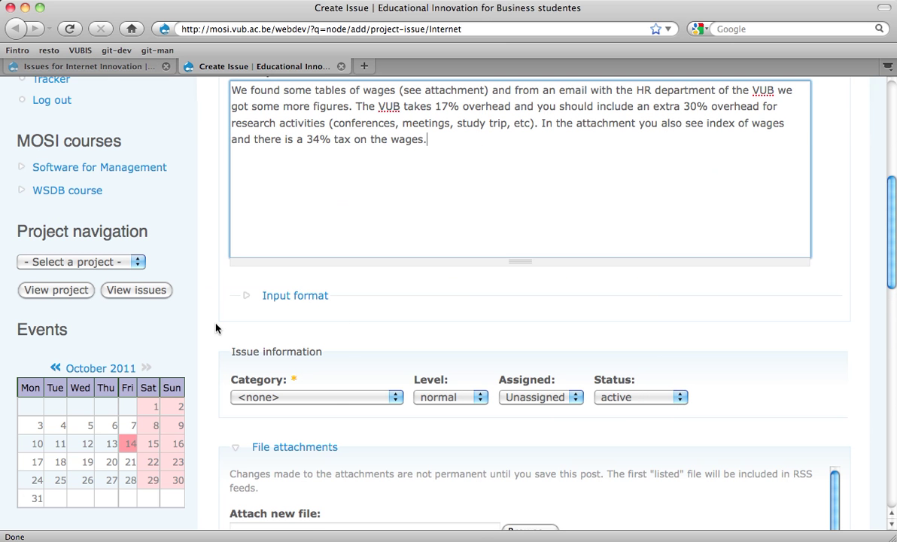
Step: Attach PhD-cost.pdf to the new issue from the online-tutorials folder under lessen, softmana, Oefeningen
scroll(330, 406, "down", 5)
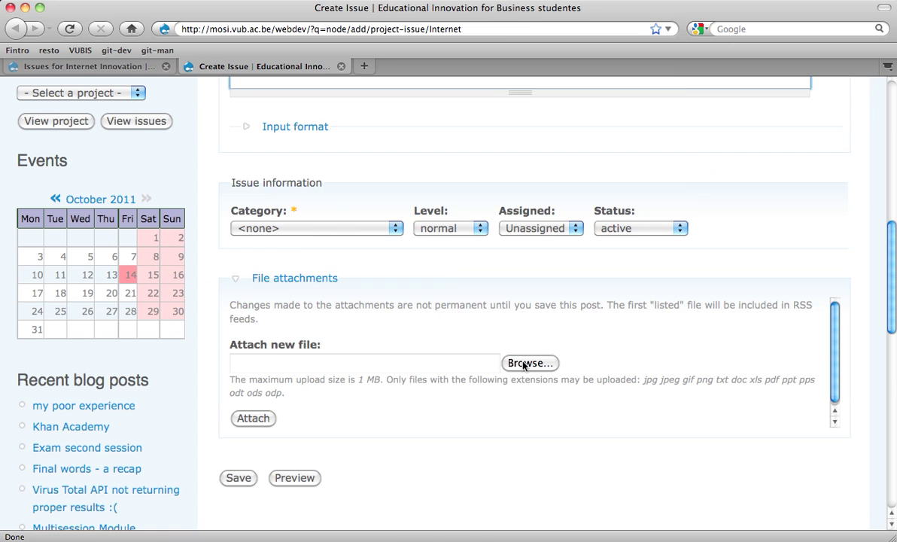
left_click(524, 365)
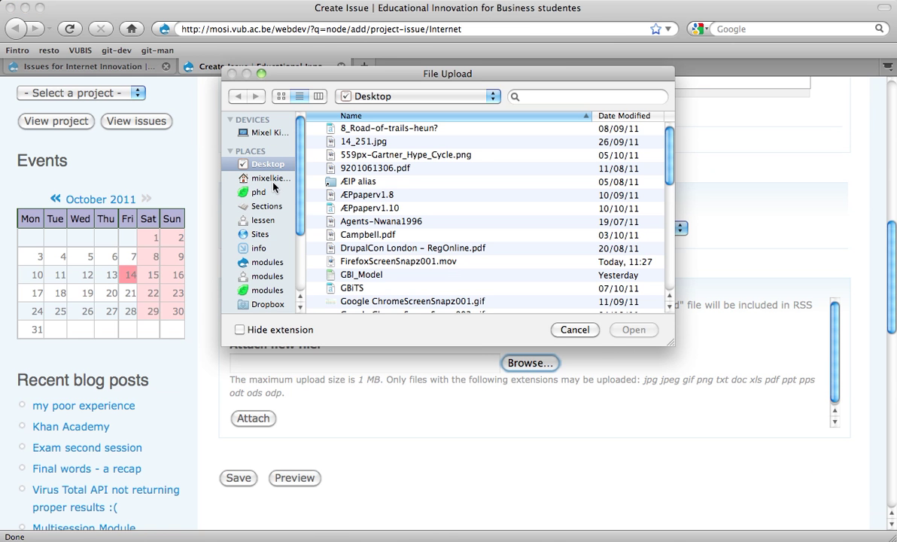
left_click(264, 219)
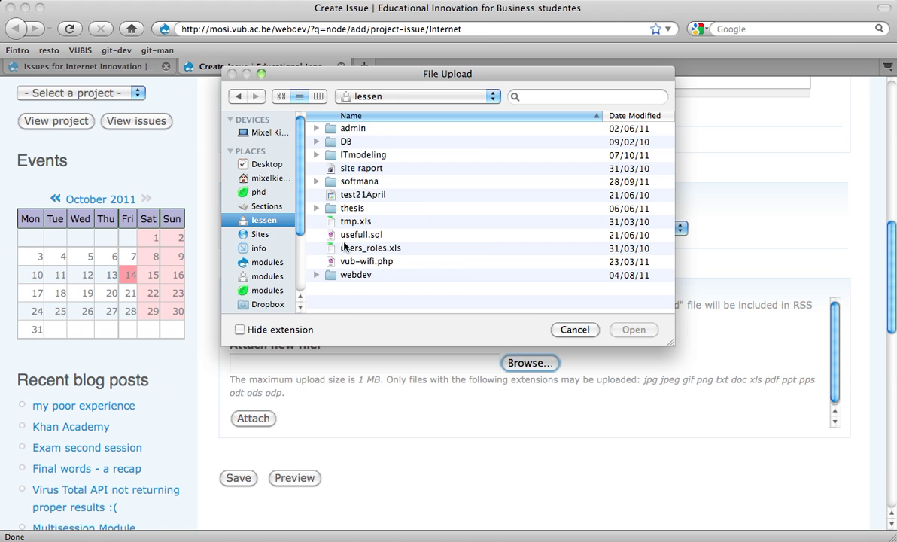
double_click(354, 182)
double_click(348, 141)
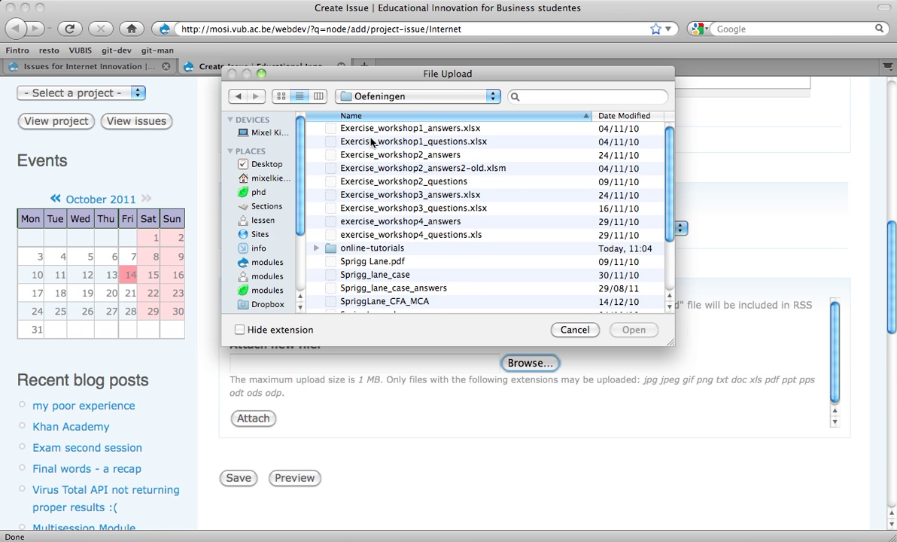
double_click(362, 246)
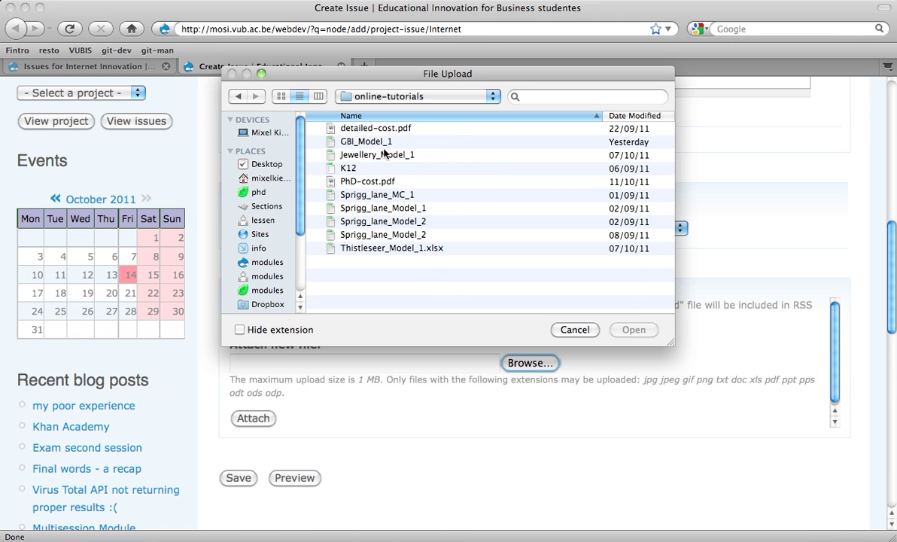
left_click(401, 128)
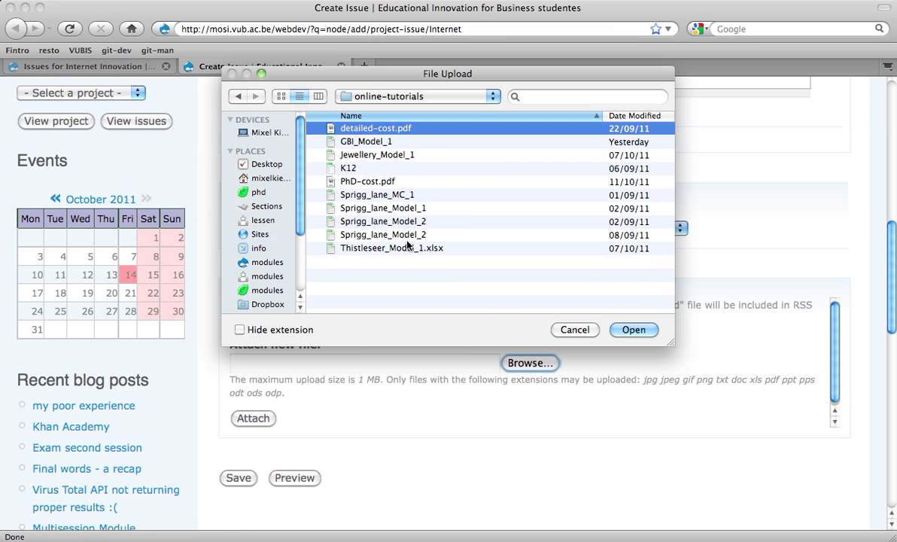
left_click(377, 183)
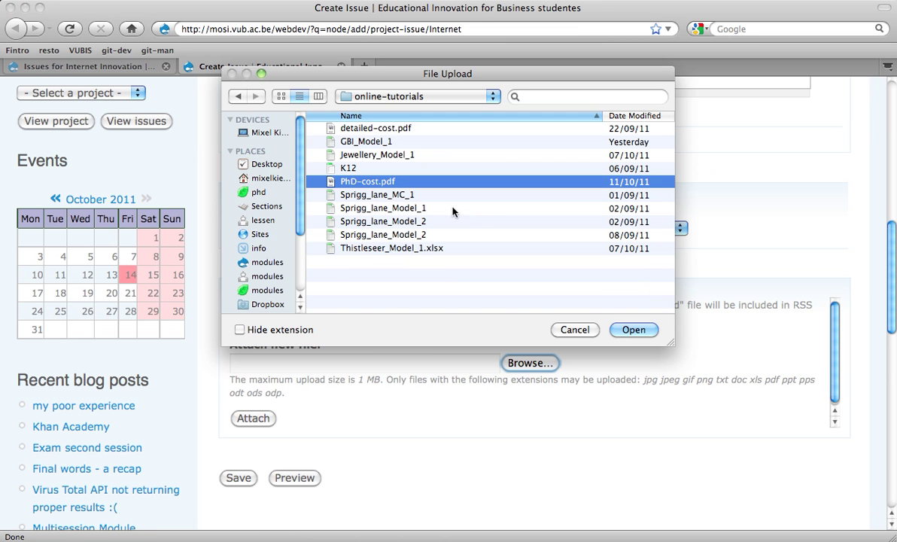
left_click(628, 330)
left_click(255, 418)
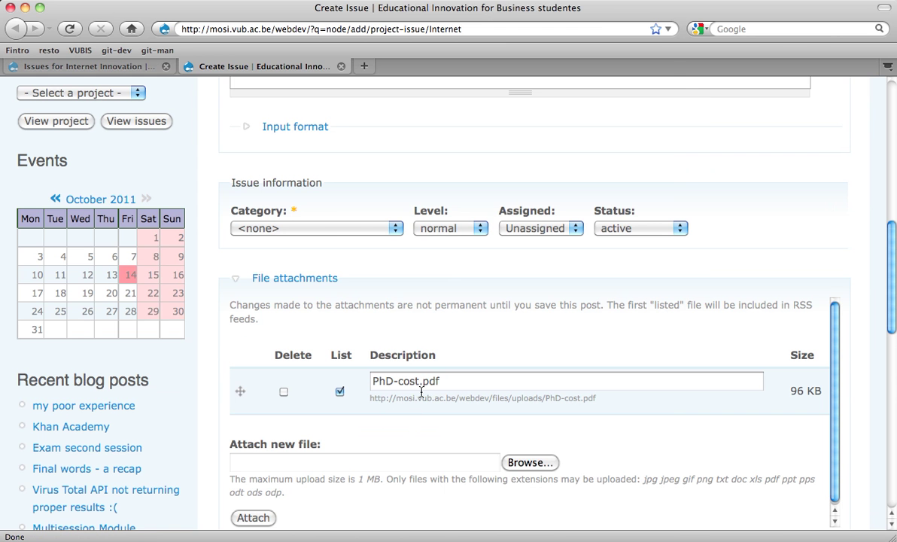
Step: Attach detailed-cost.pdf from the online-tutorials folder to the issue as a second file
left_click(527, 463)
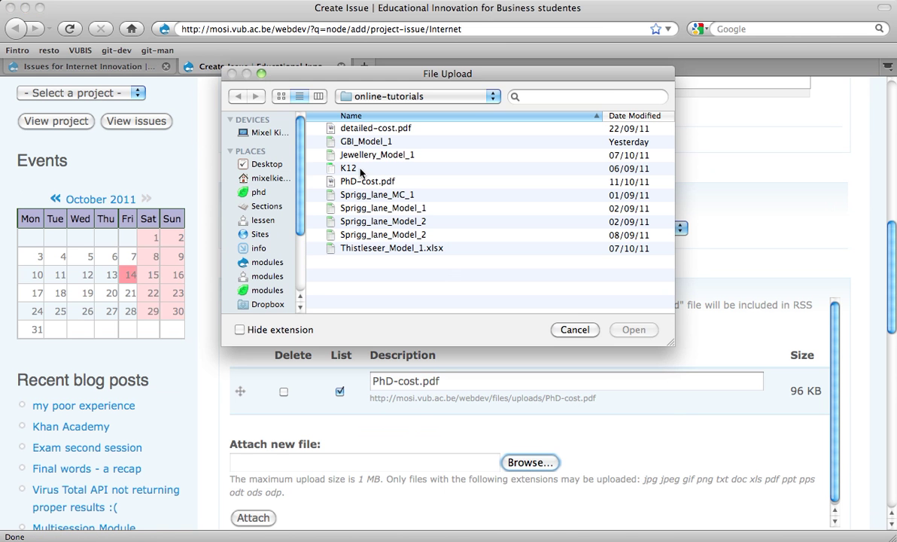
left_click(366, 130)
left_click(636, 331)
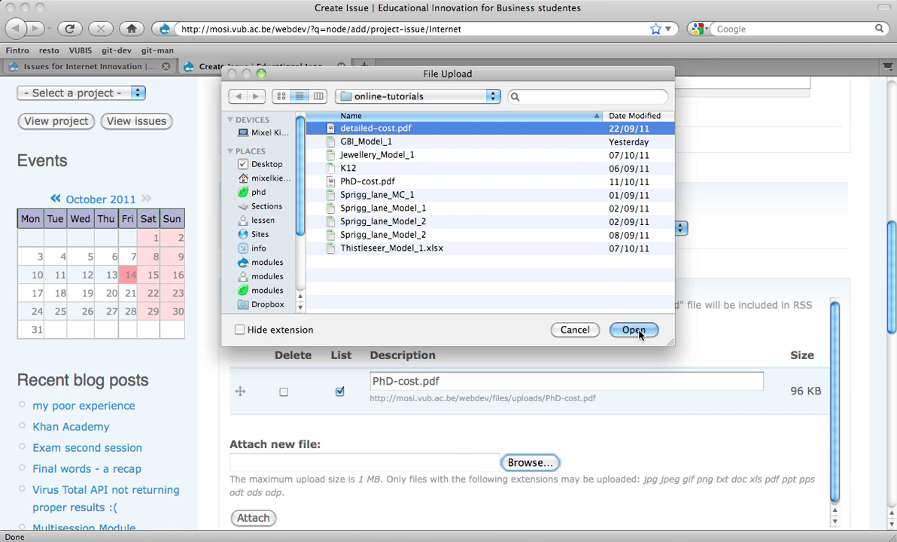
left_click(255, 515)
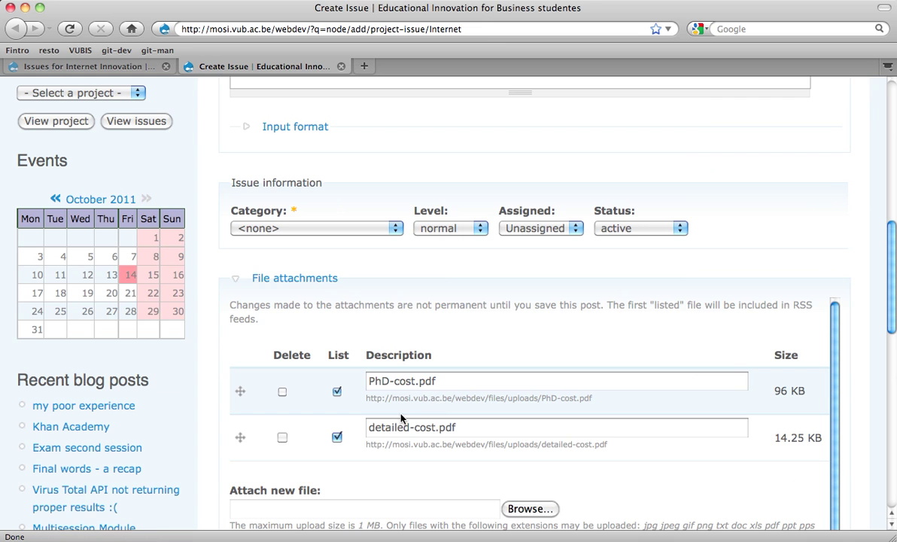
Step: Set the issue's category to Data set, assign it to tester with the level kept at normal, and save the issue
scroll(331, 316, "up", 10)
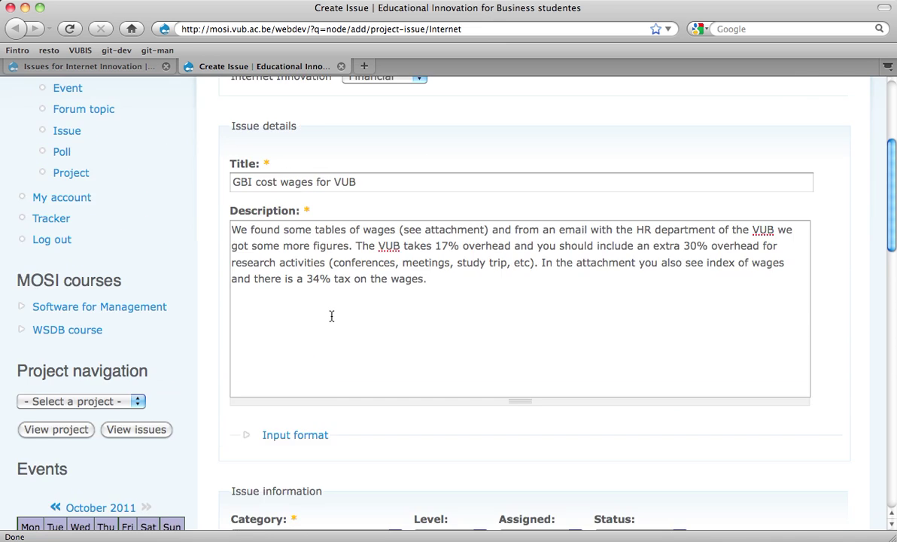
scroll(301, 315, "down", 6)
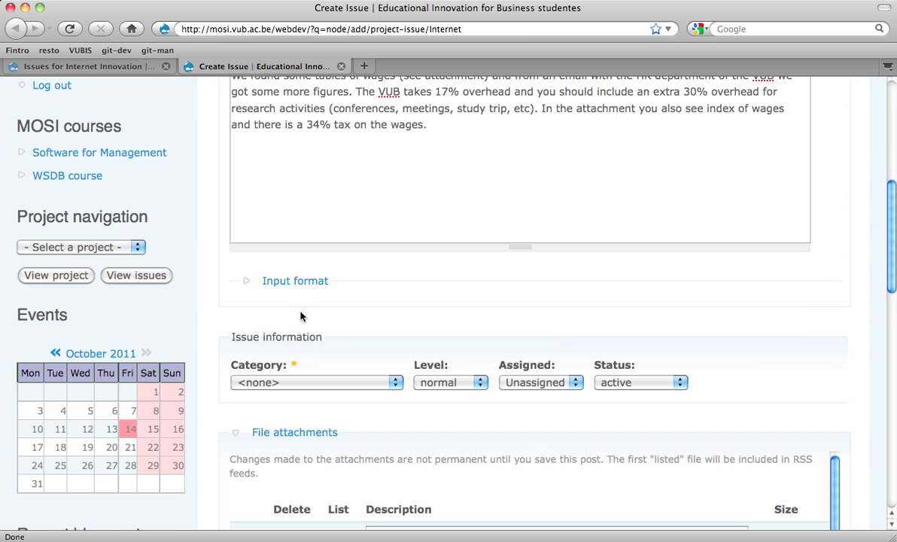
left_click(291, 382)
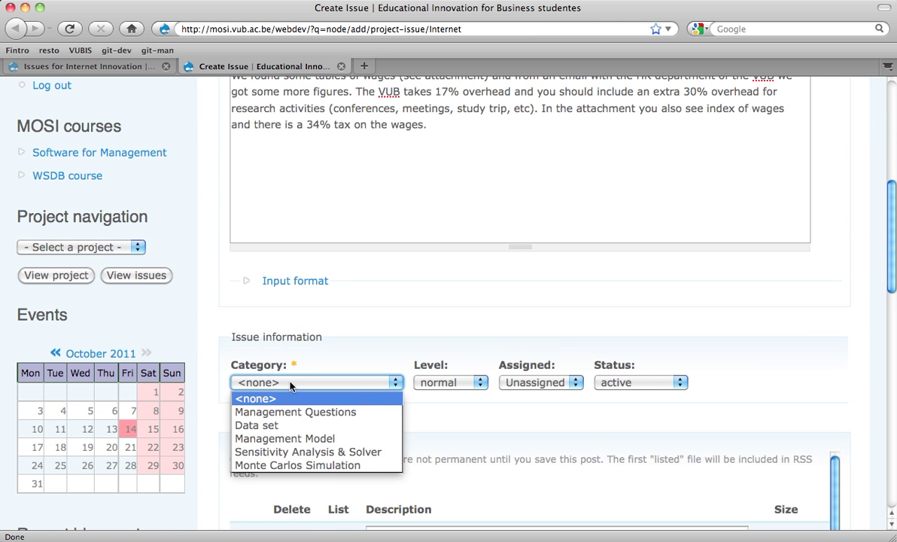
left_click(286, 424)
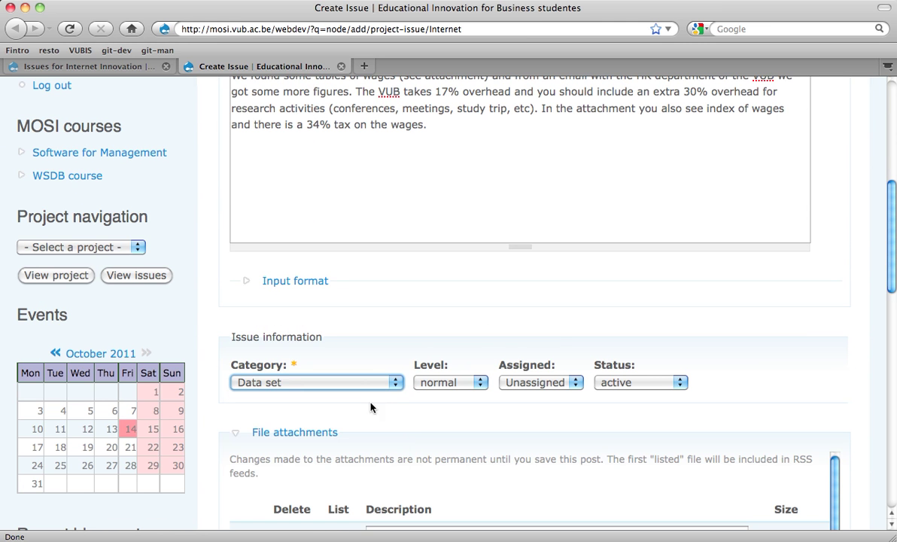
left_click(444, 384)
left_click(552, 383)
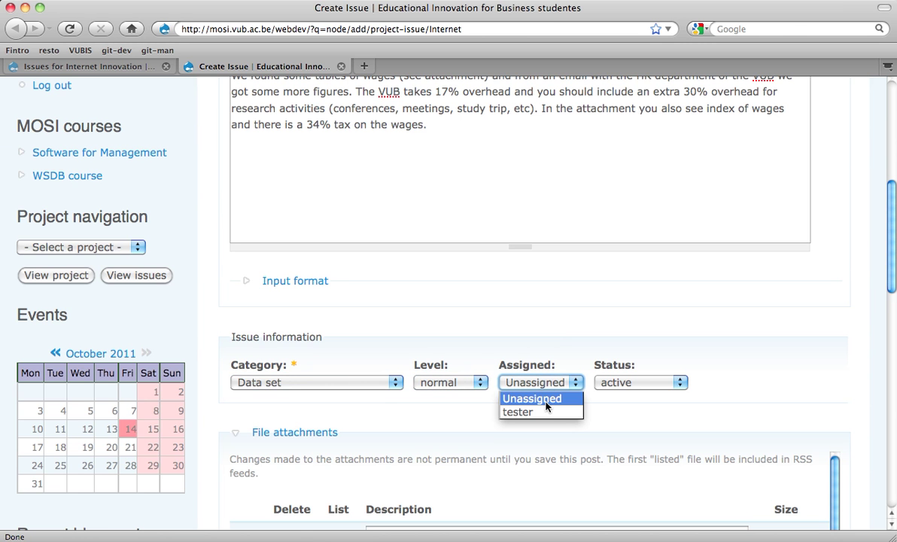
left_click(544, 411)
scroll(544, 410, "down", 9)
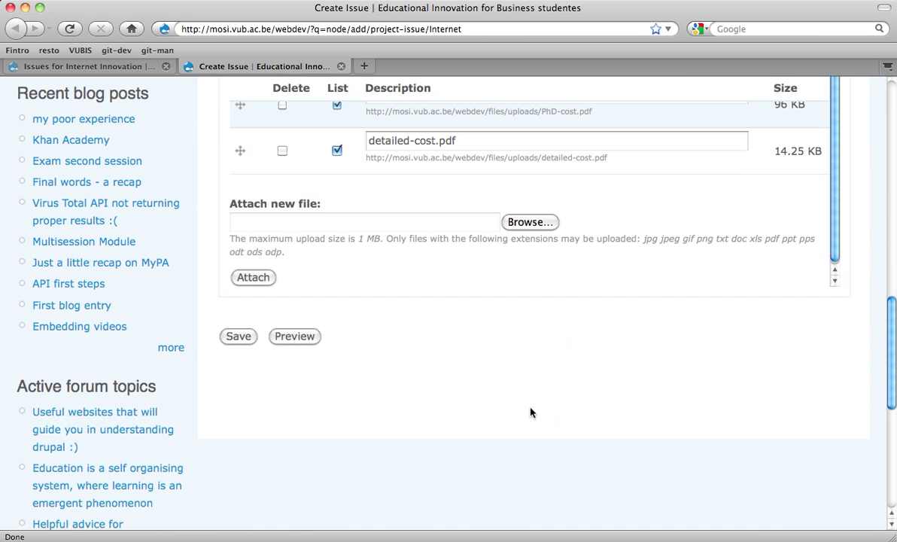
left_click(238, 337)
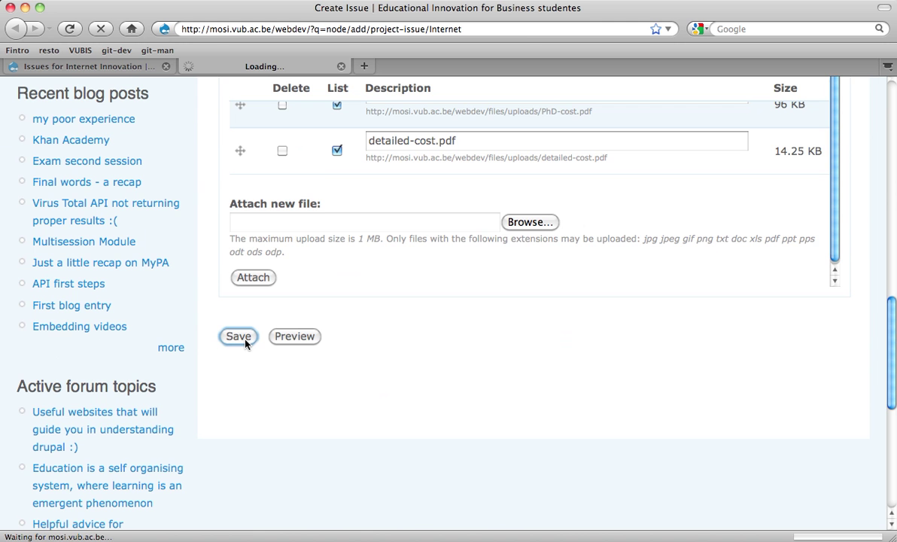
Step: Open the saved issue for editing, and copy the address of the Global Brain Institute (GBI) issue from a separate browser tab
scroll(246, 343, "up", 7)
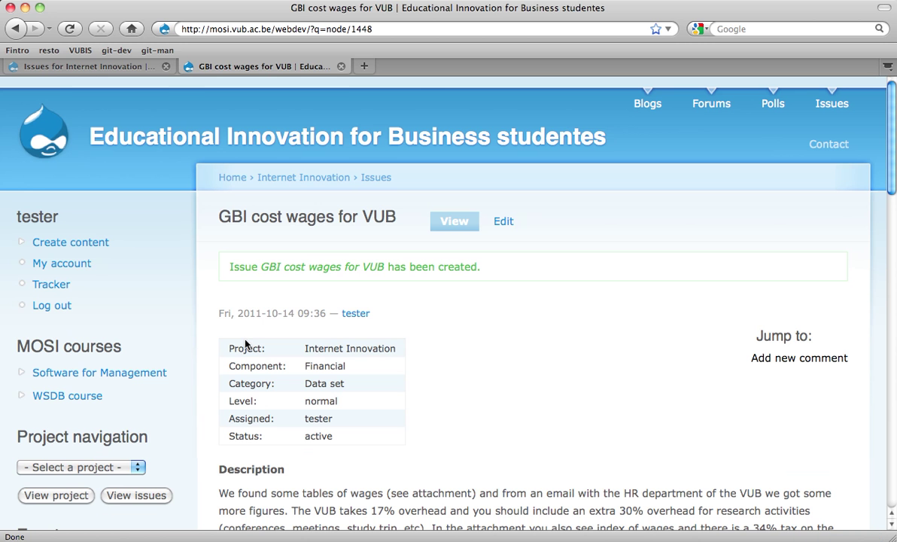
left_click(501, 226)
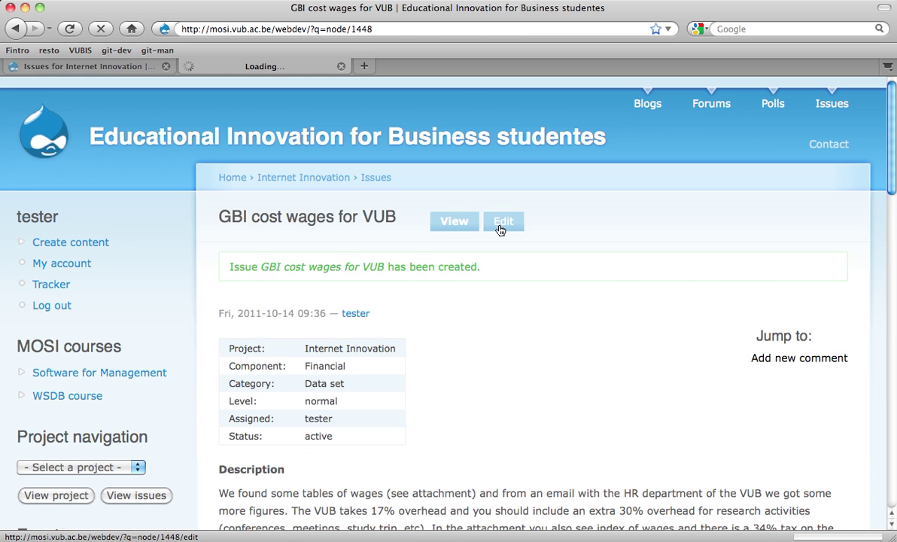
key("ctrl+shift+Tab")
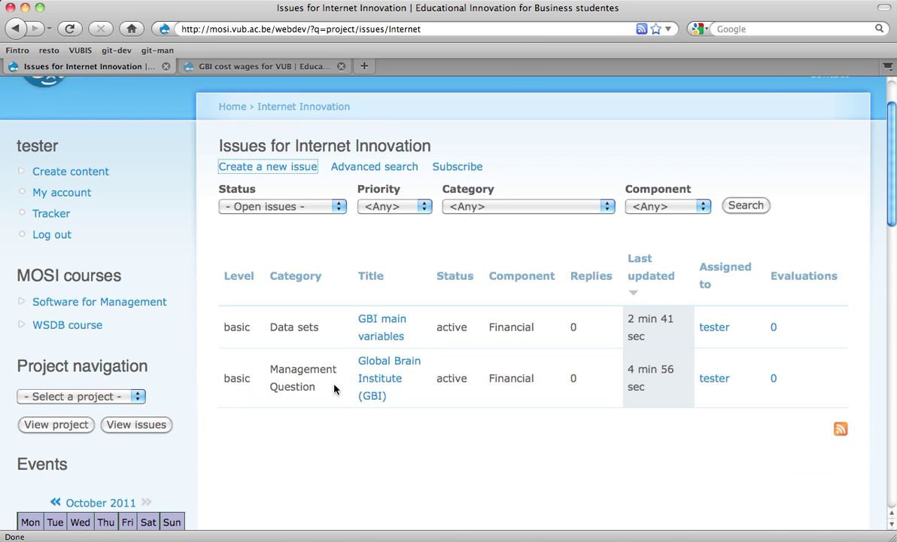
left_click(383, 375, "super")
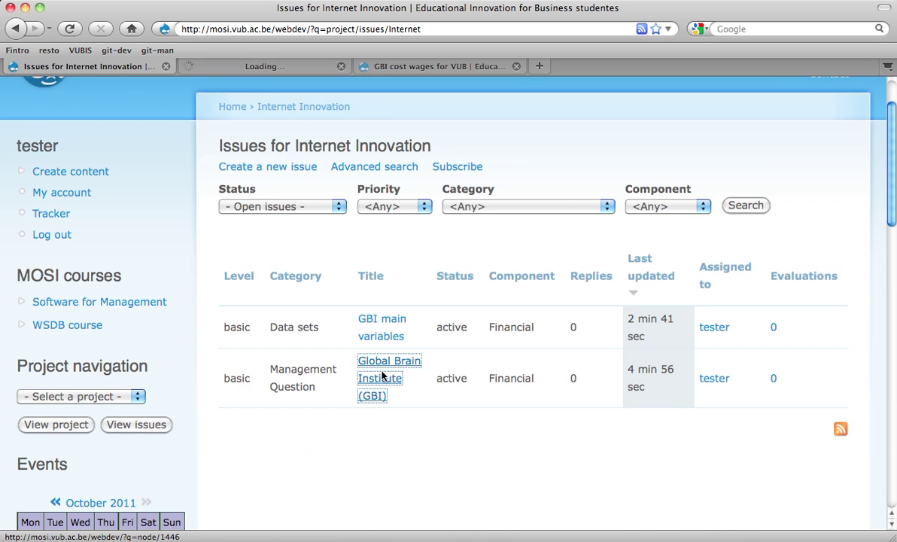
key("ctrl+Tab")
left_click(401, 32)
key("super+c")
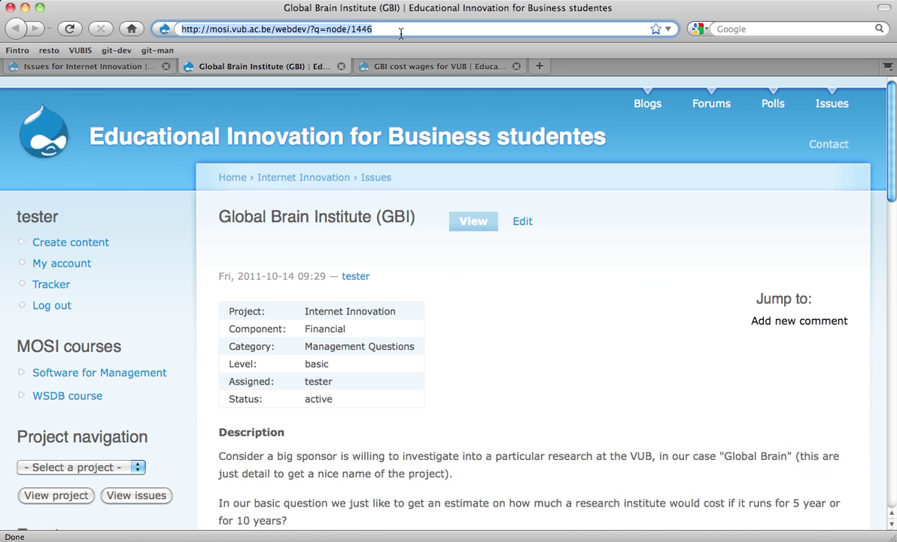
key("ctrl+Tab")
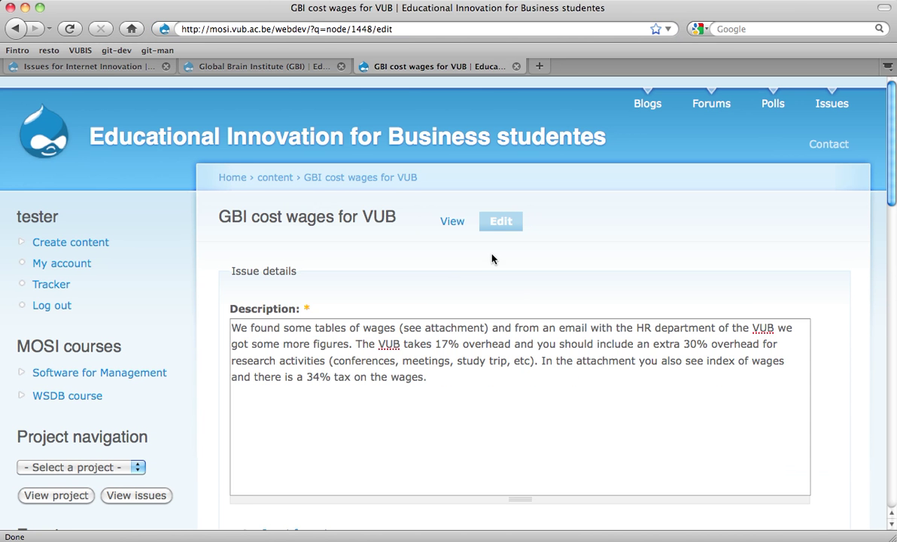
scroll(439, 298, "down", 4)
scroll(438, 298, "up", 5)
left_click(327, 329)
key("super+v")
key("Return")
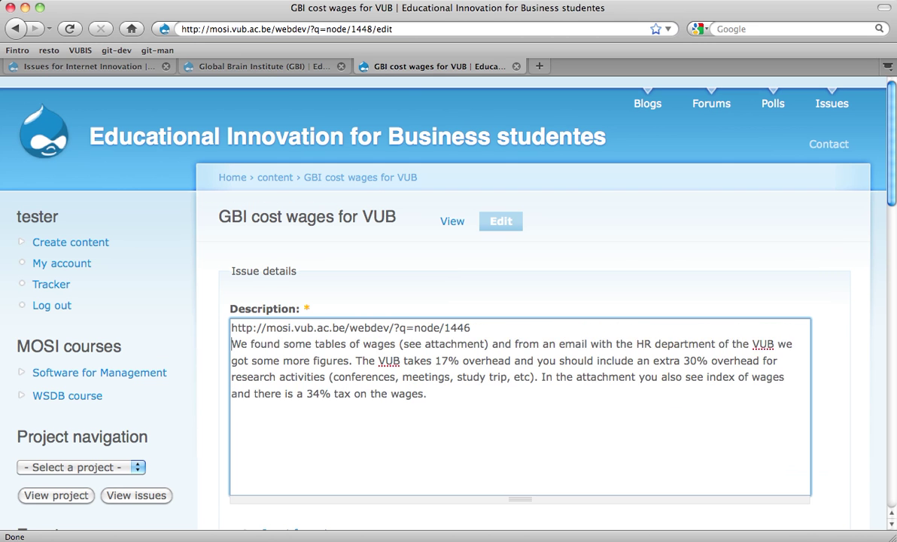
key("Return")
type("Manageri")
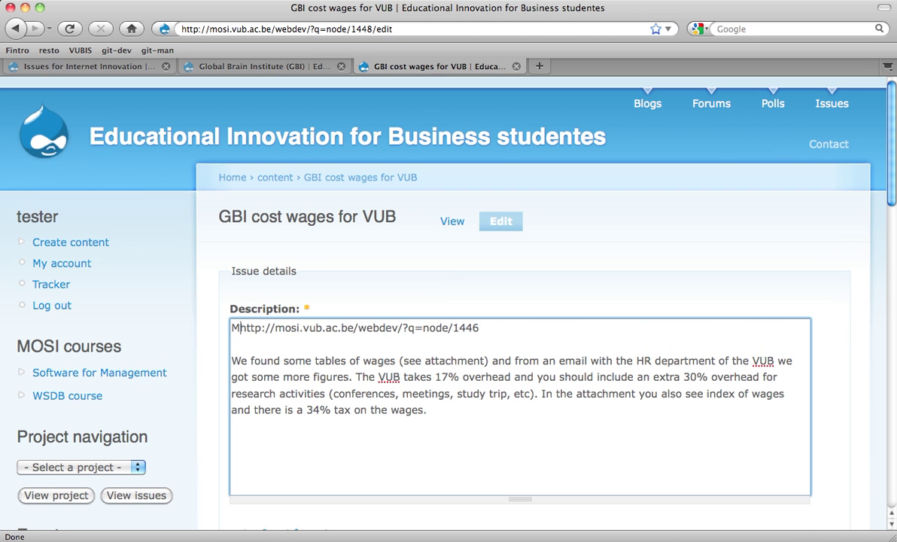
type("al ")
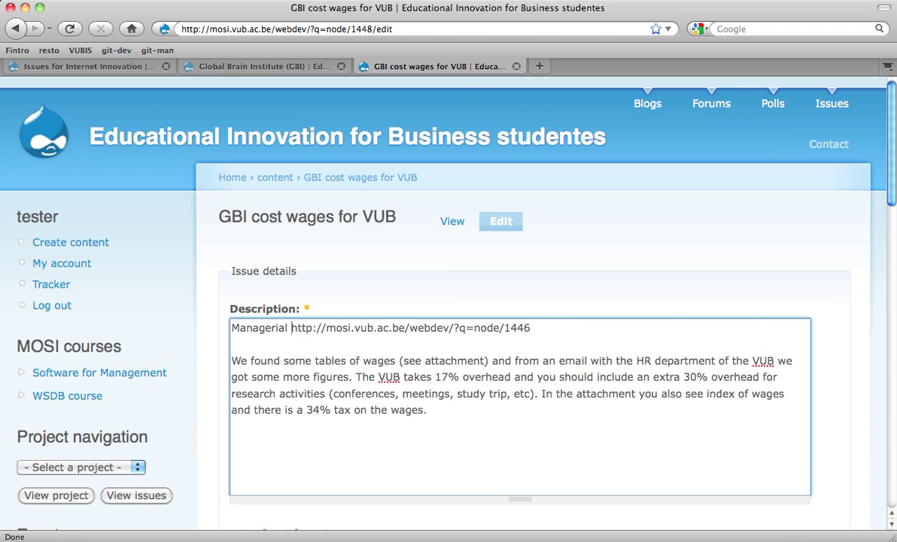
type("question")
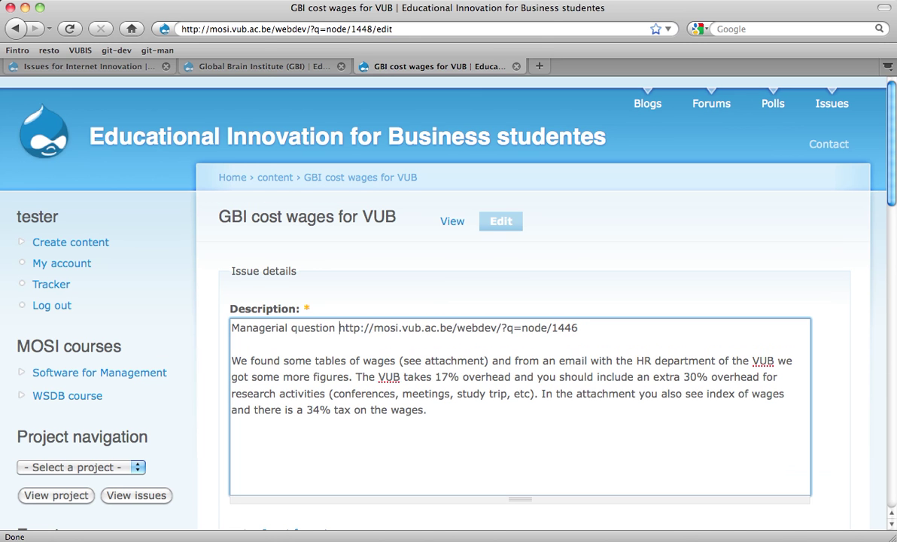
type(":")
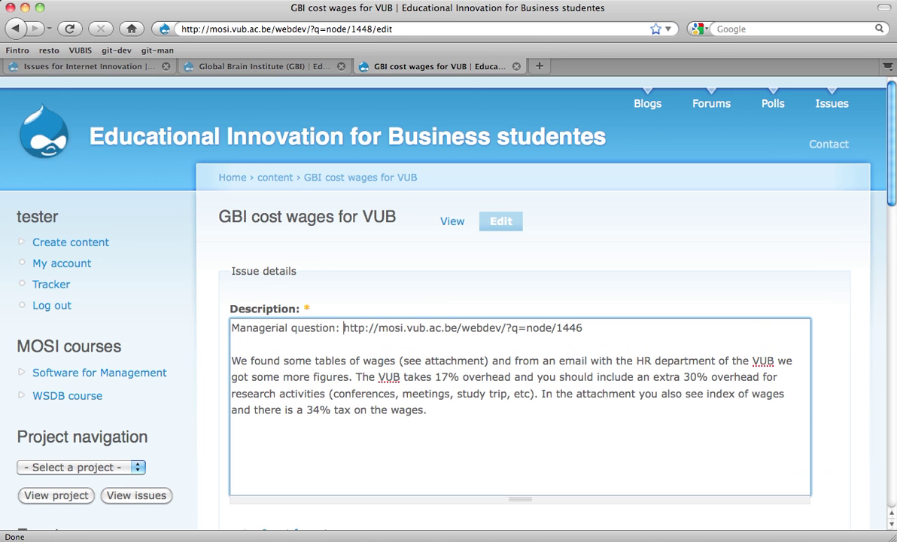
Step: Copy the whole "Managerial question" link line from the description, save the edited issue, and check its saved page
key("Home")
key("shift+End")
key("super+c")
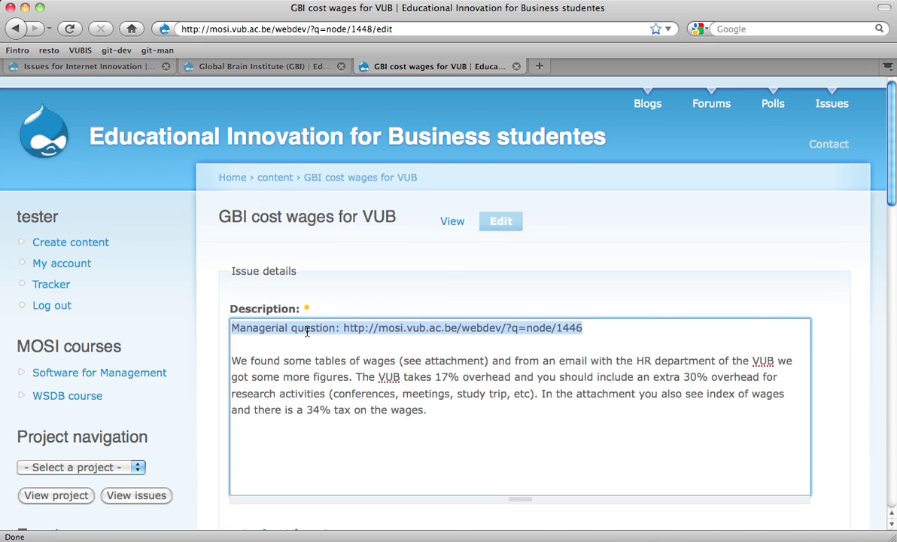
scroll(308, 331, "down", 5)
left_click(242, 342)
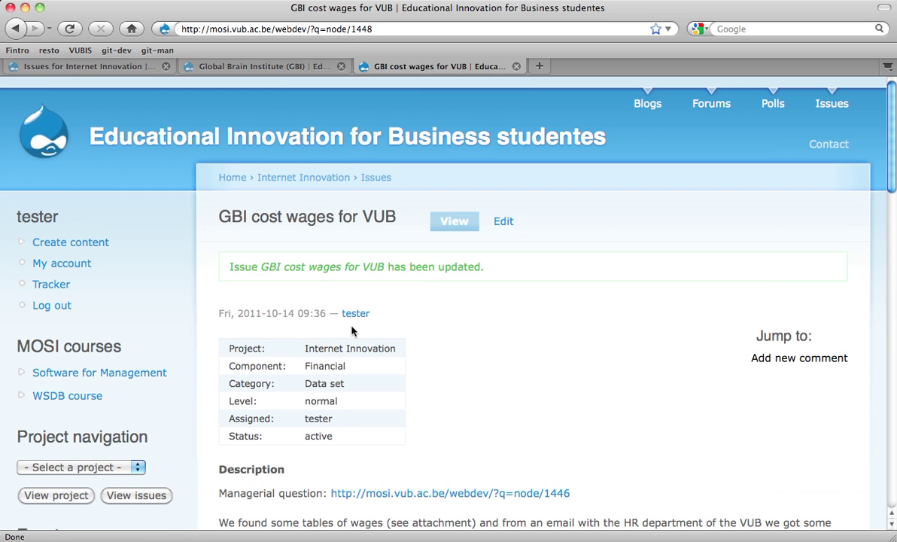
scroll(360, 334, "down", 3)
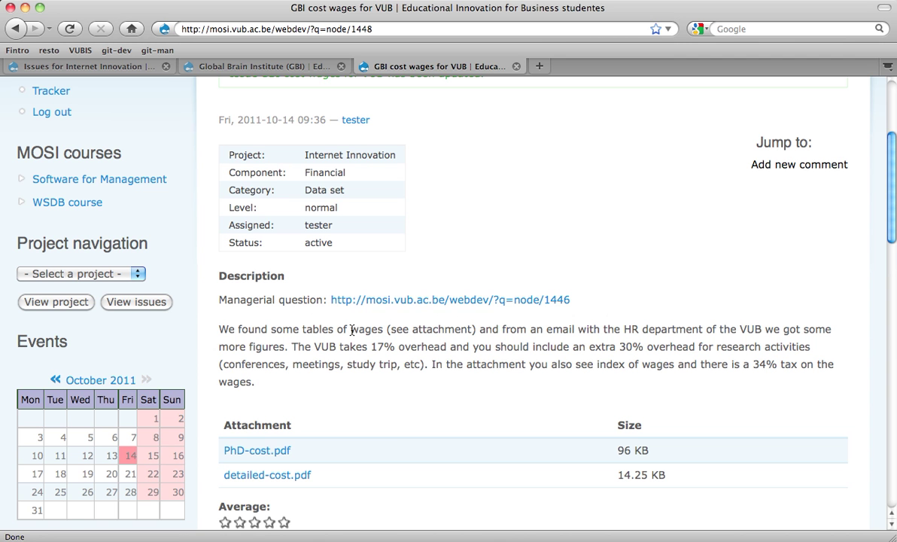
Step: Review the saved GBI cost wages for VUB issue and its attachments, and reload the Internet Innovation issue list
scroll(311, 371, "down", 1)
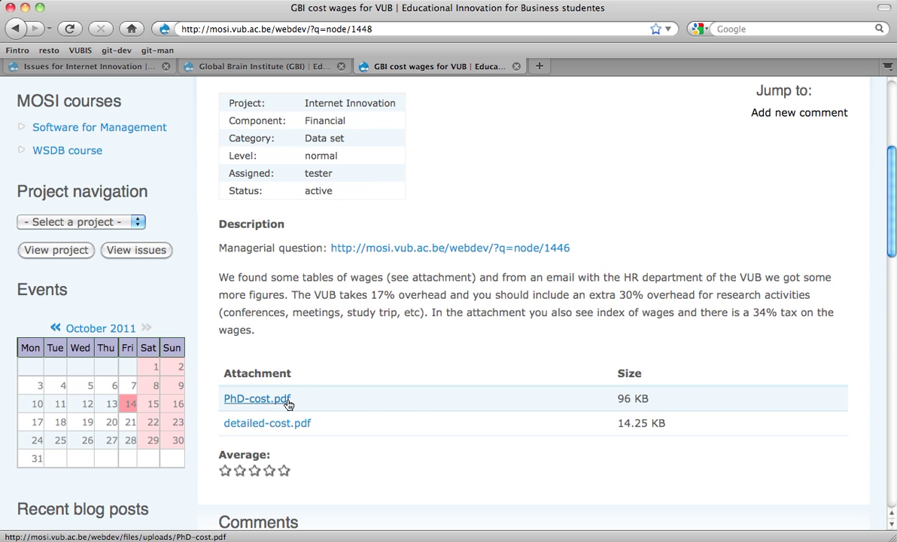
scroll(256, 384, "up", 5)
scroll(275, 476, "down", 5)
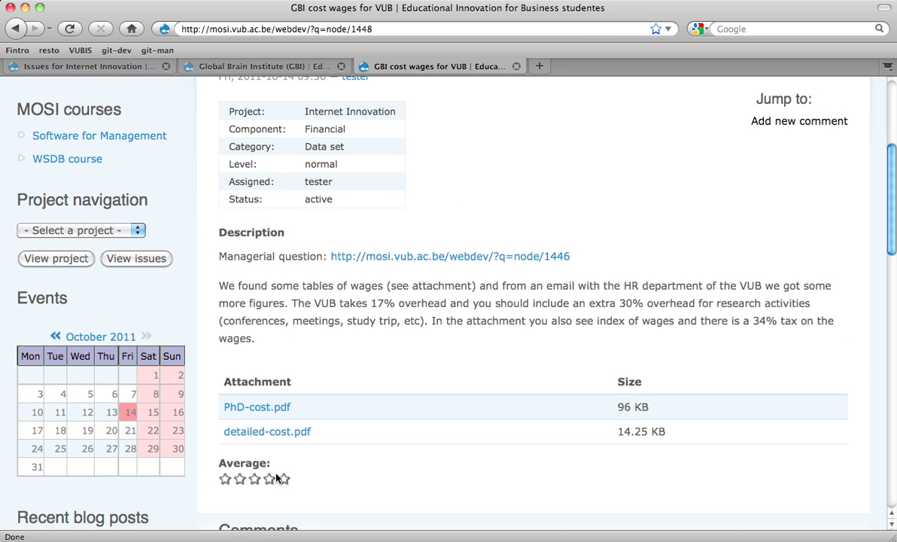
scroll(173, 334, "up", 1)
scroll(174, 334, "up", 3)
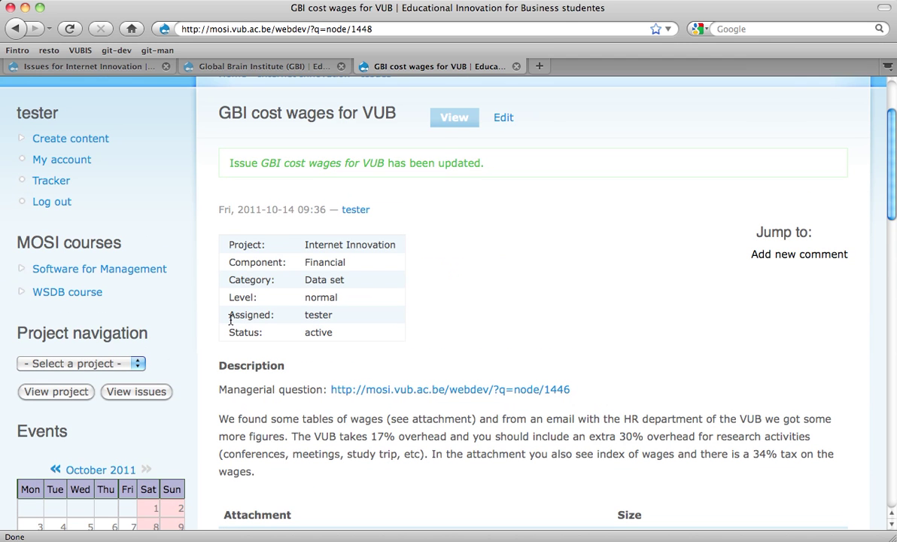
key("ctrl+Tab")
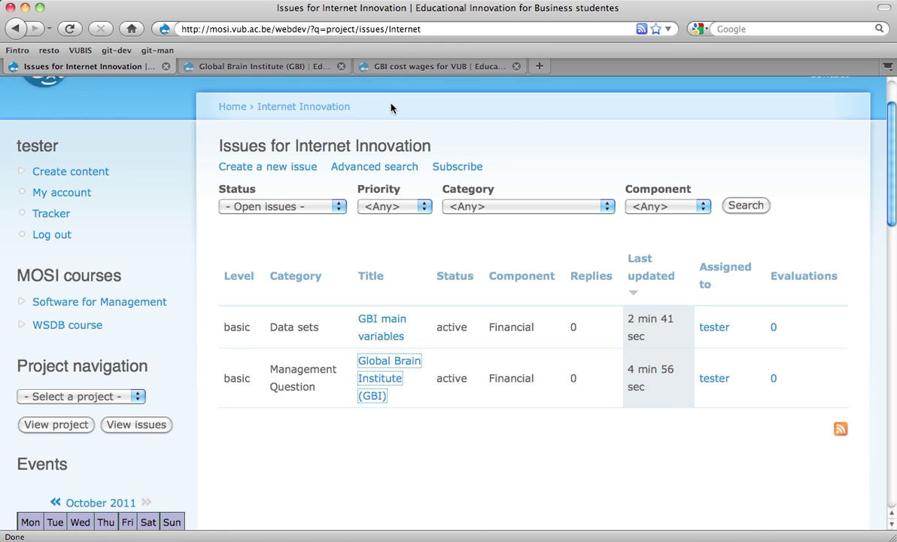
key("super+r")
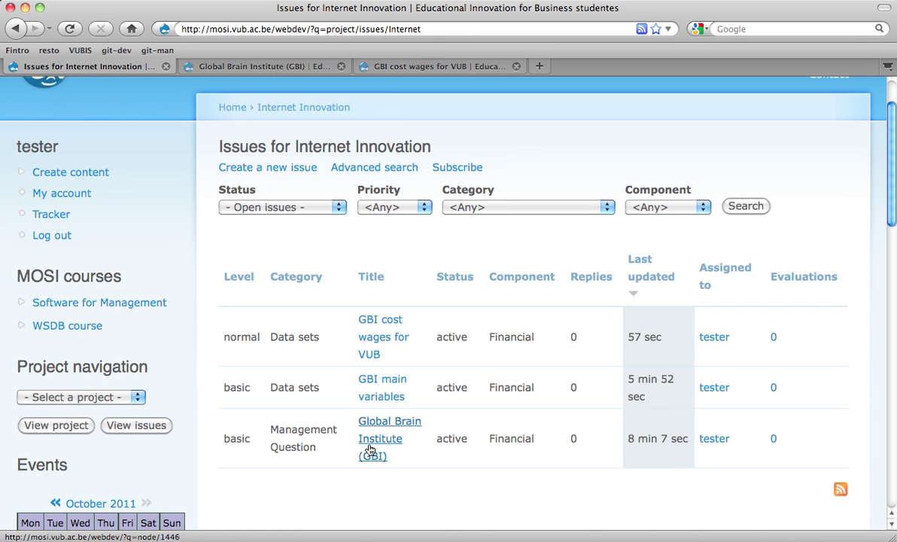
Step: Start a new issue in a separate browser tab with component Financial, and paste the copied "Managerial question" link line into its description
left_click(292, 169, "super")
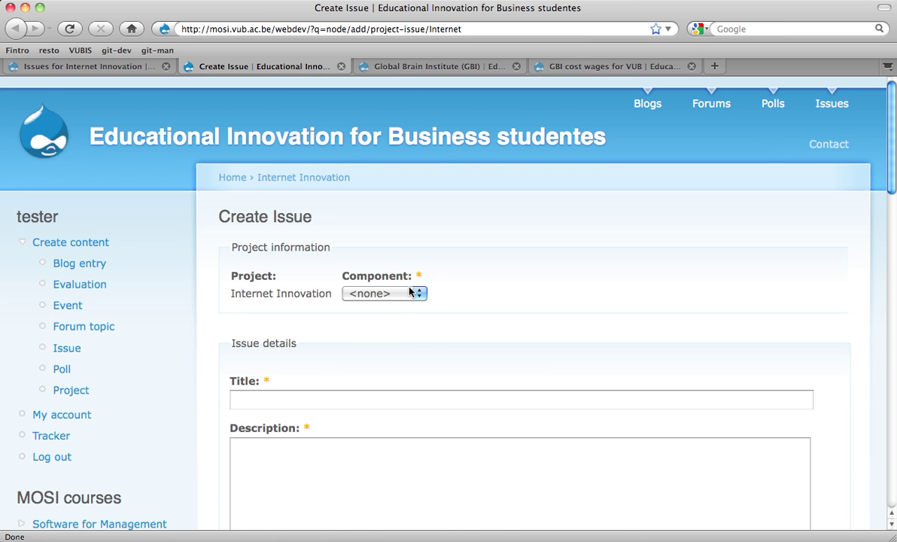
left_click(410, 292)
left_click(407, 322)
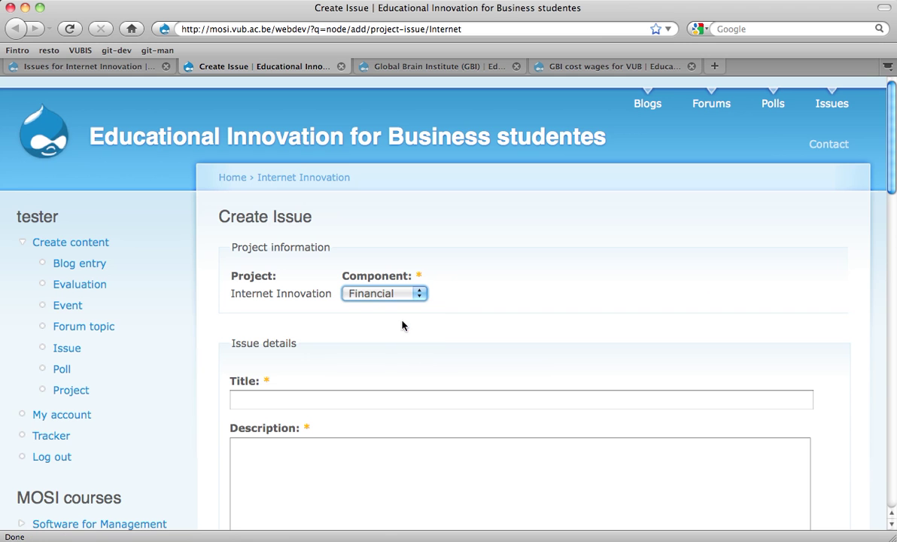
left_click(401, 474)
scroll(399, 475, "down", 5)
key("super+v")
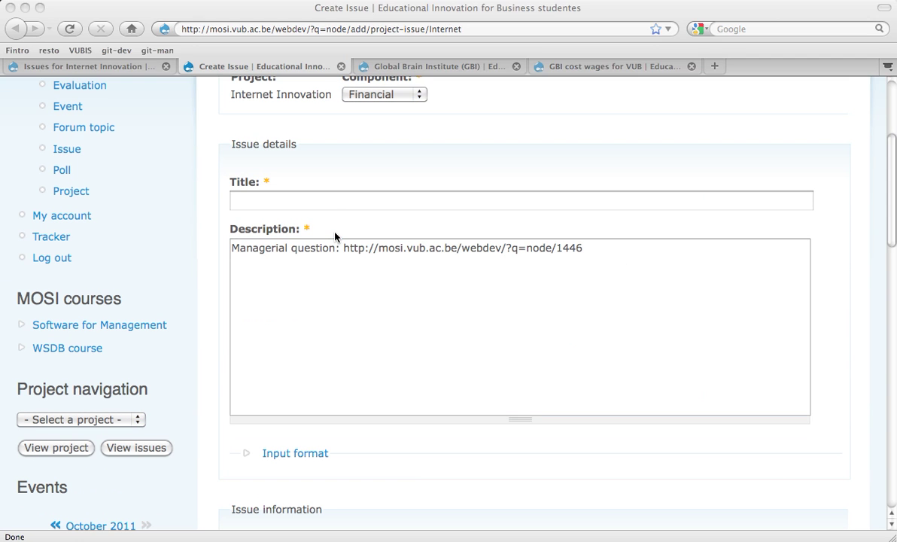
Step: Copy the Basic model heading's title "GBI initial model" from SoftMana-tmp.docx in Word into the new issue's title in the browser
key("super+Tab")
key("super+Tab")
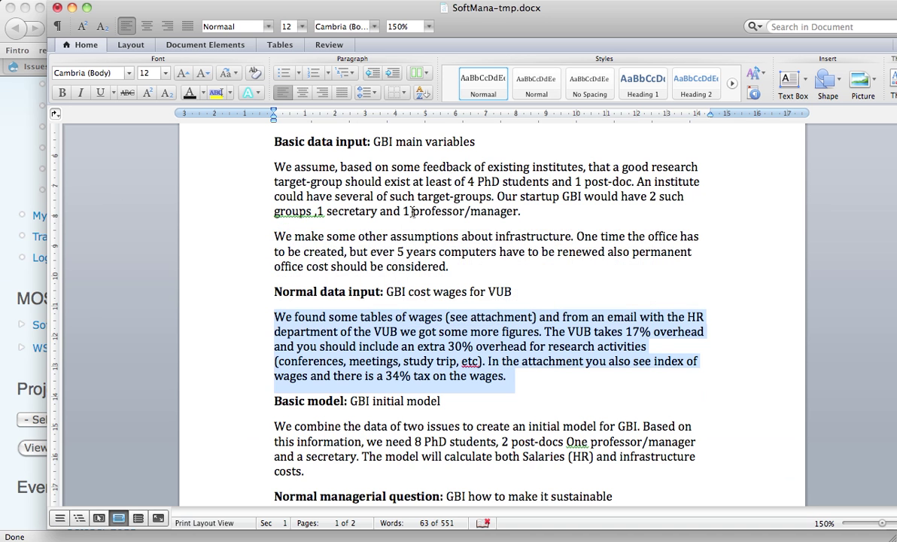
scroll(412, 211, "down", 5)
scroll(412, 211, "up", 2)
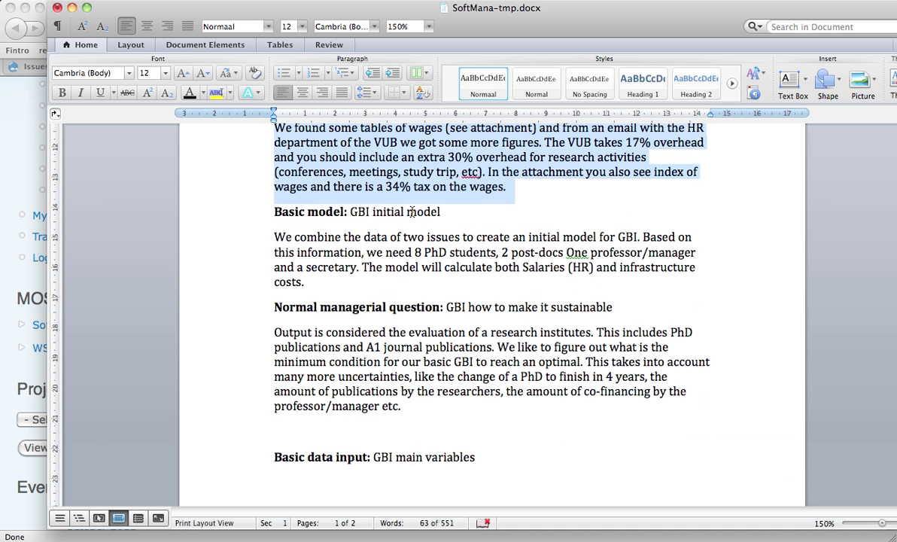
left_click(362, 218)
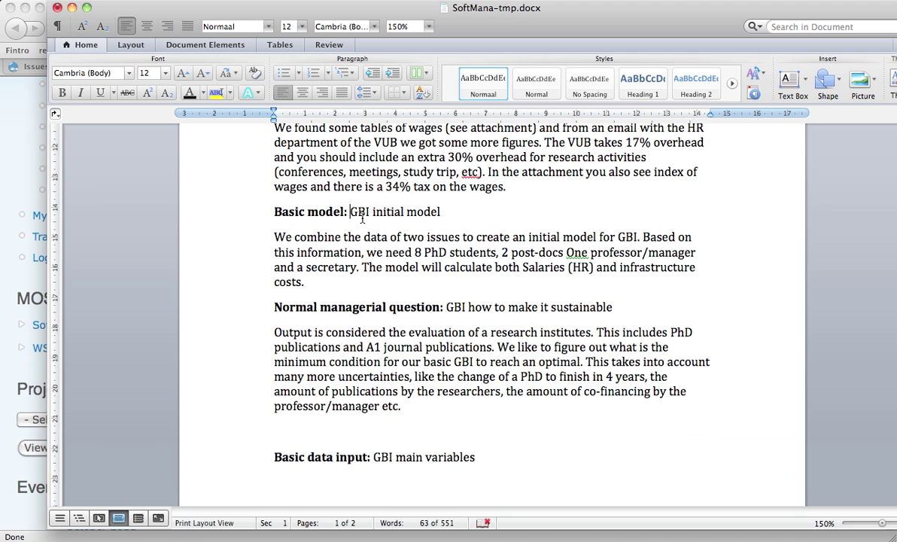
key("shift+End")
key("super+c")
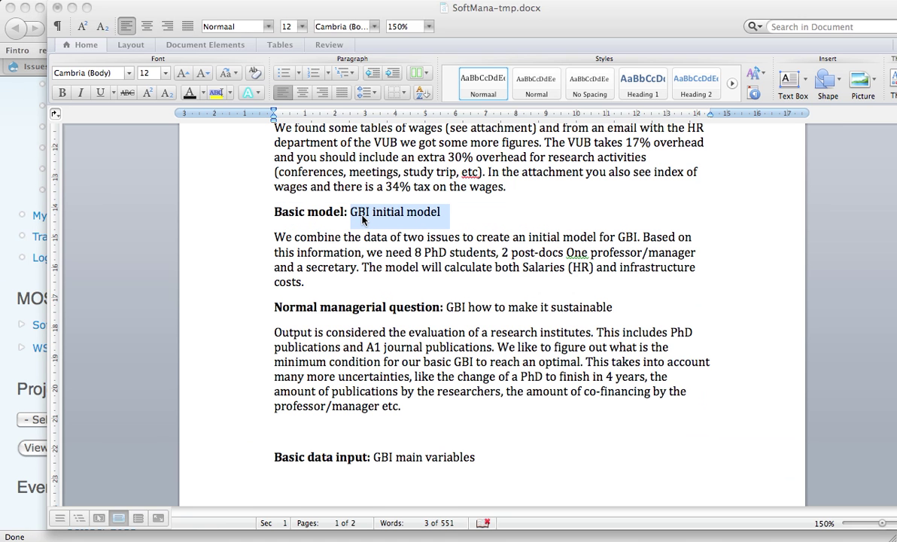
key("super+Tab")
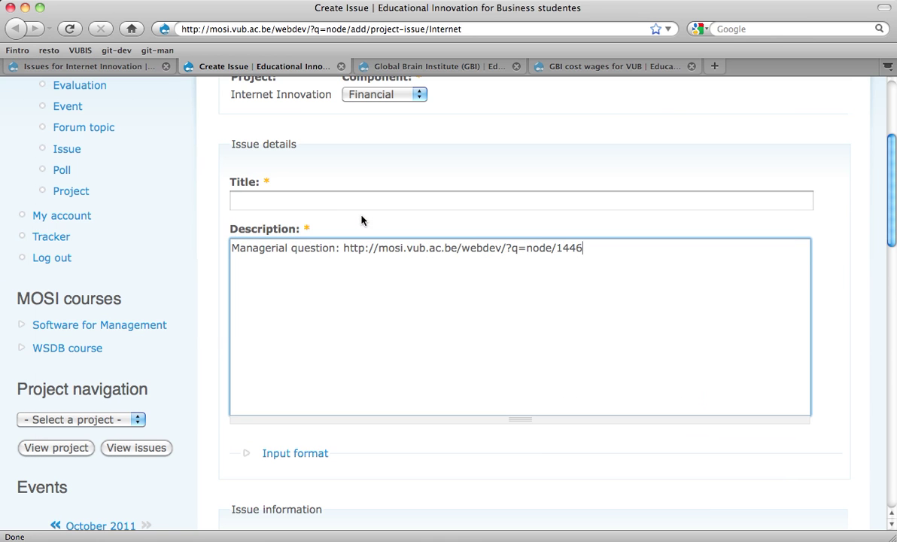
left_click(343, 206)
key("super+v")
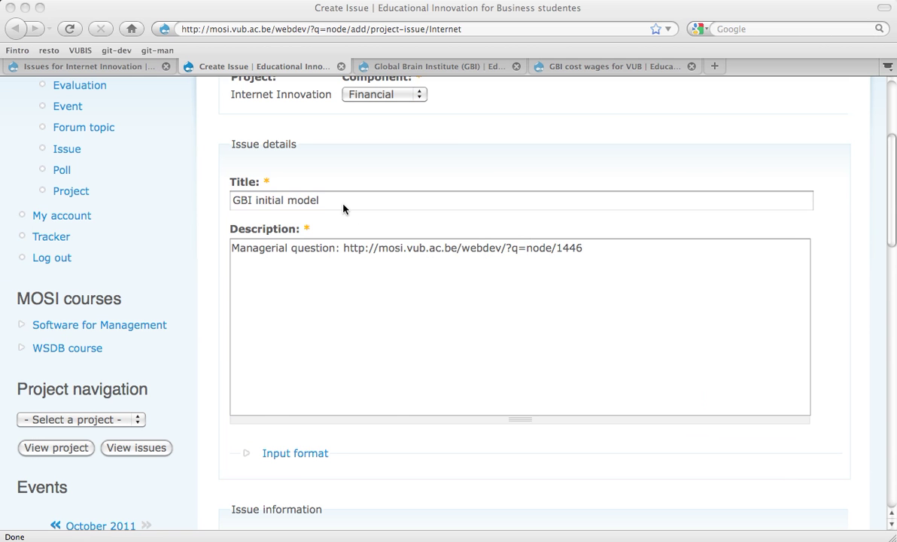
Step: Copy the paragraph under the Basic model heading from the Word document into the issue description, one blank line below the managerial question link
key("super+Tab")
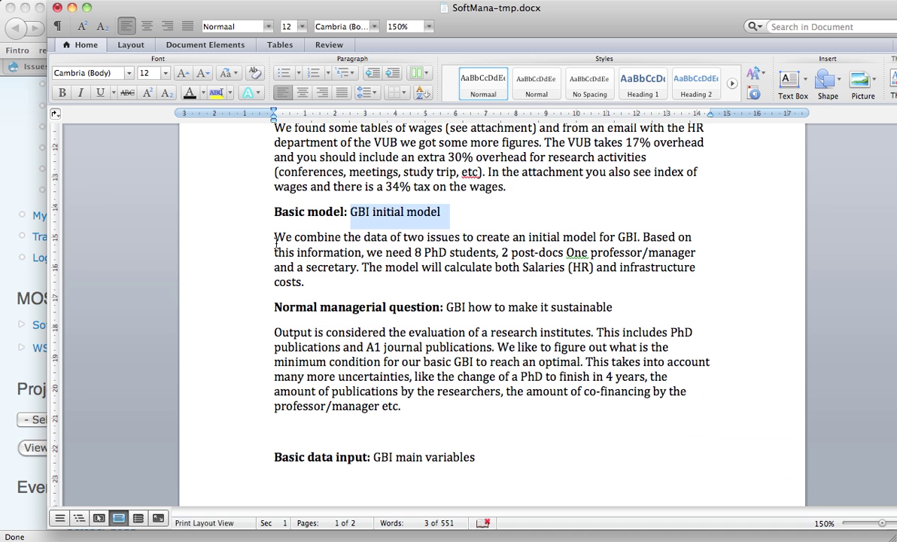
left_click_drag(274, 237, 308, 290)
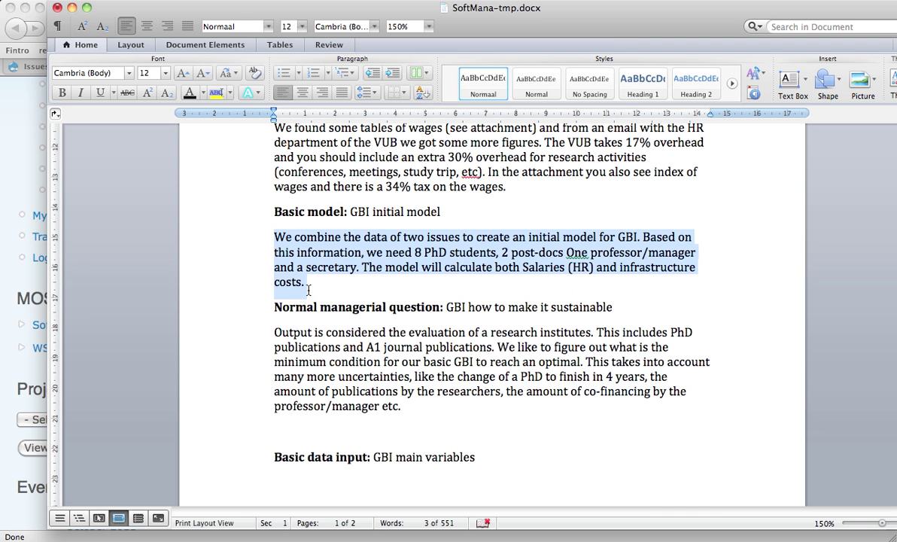
key("super+Tab")
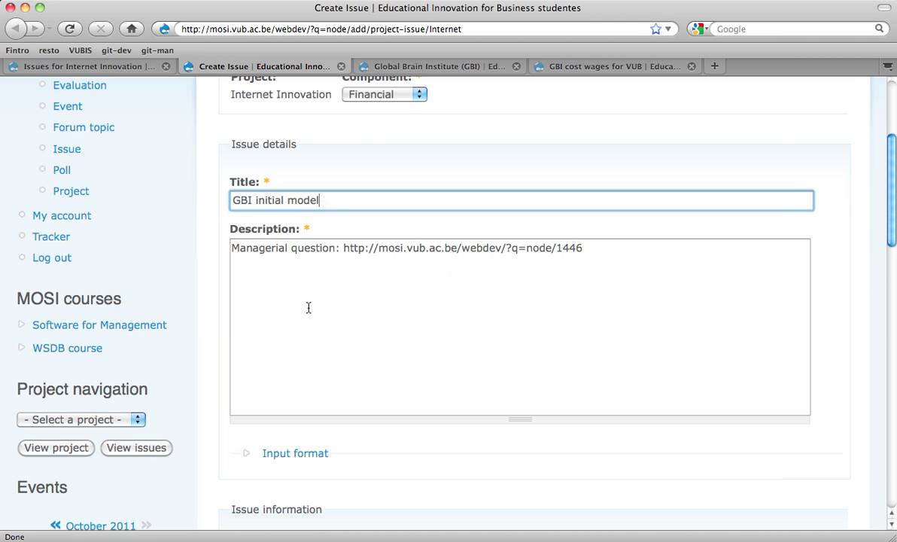
left_click(308, 307)
key("Return")
key("Return")
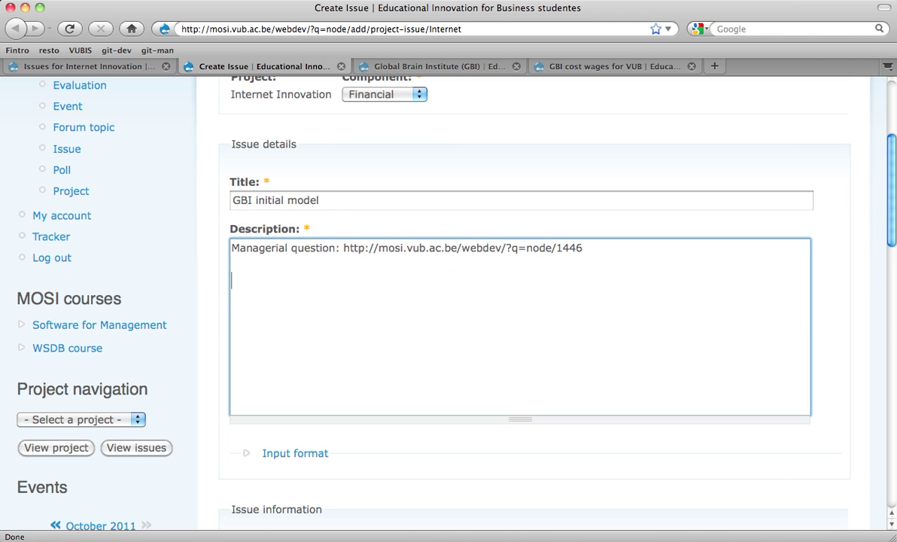
key("super+v")
Step: Look over the Global Brain Institute (GBI) issue, close its tab, and copy the address of the GBI cost wages for VUB issue
key("ctrl+Tab")
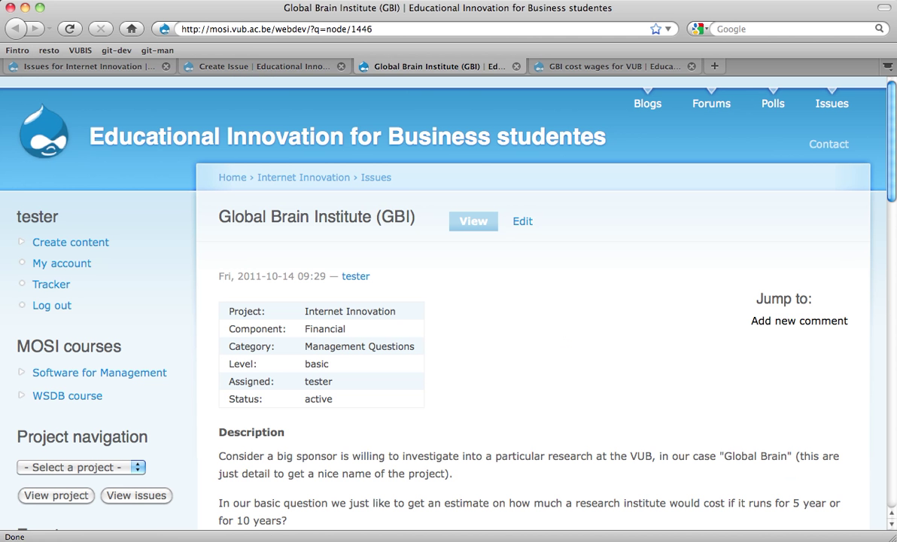
scroll(335, 306, "down", 3)
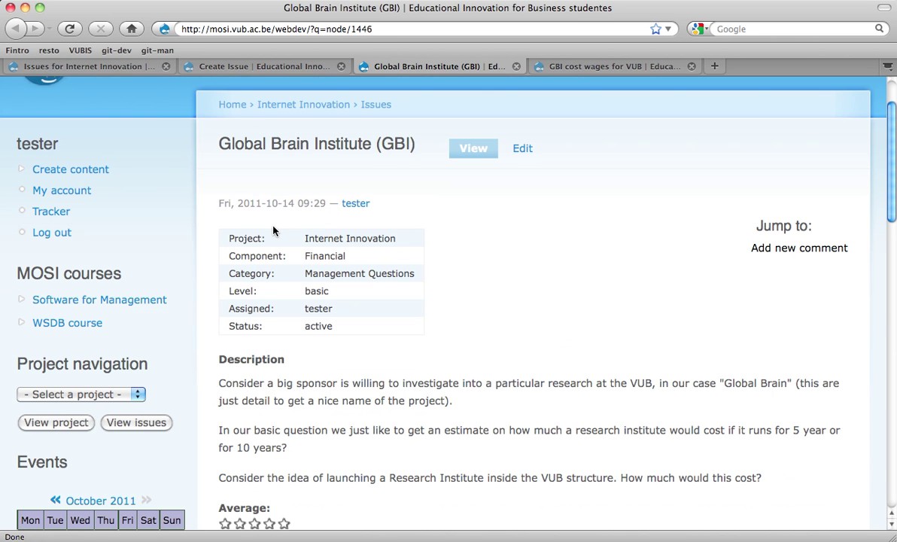
scroll(273, 227, "down", 1)
scroll(273, 227, "down", 8)
scroll(273, 228, "up", 3)
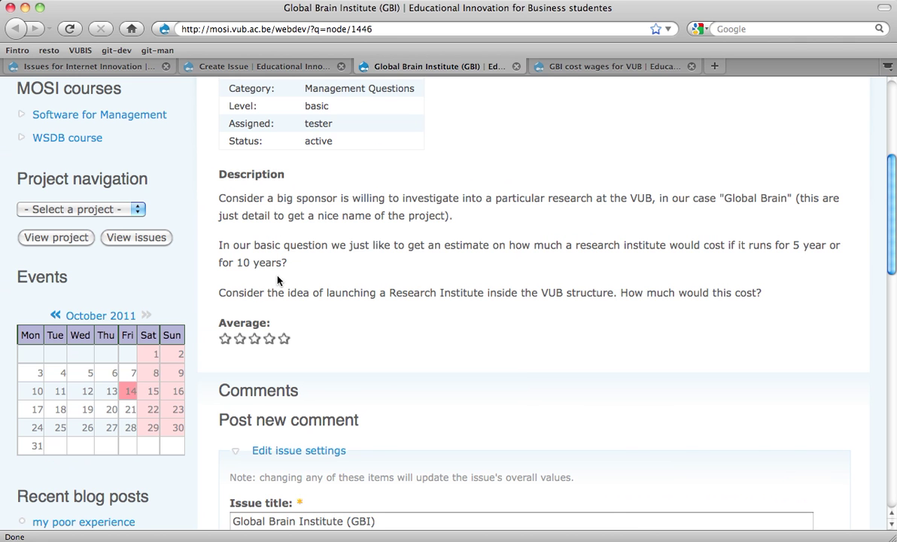
key("super+w")
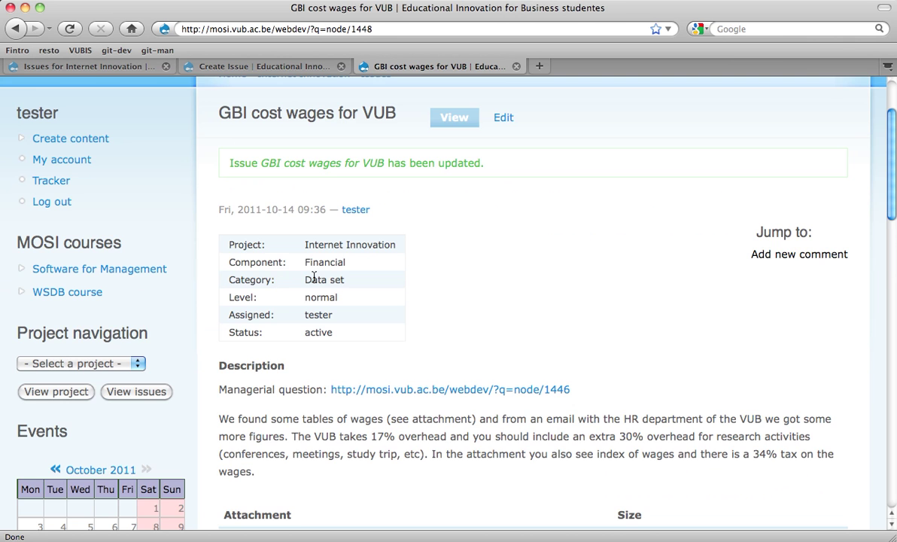
scroll(298, 256, "down", 2)
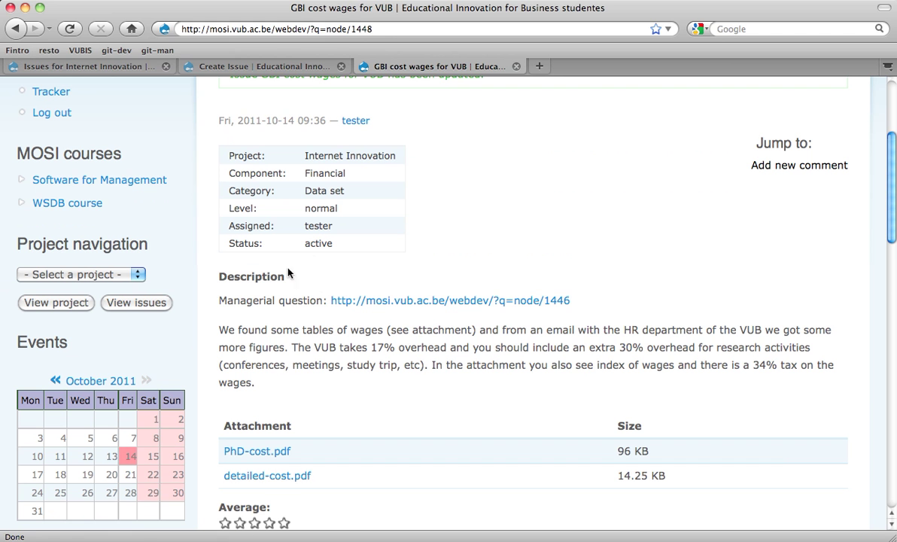
left_click(401, 29)
key("super+c")
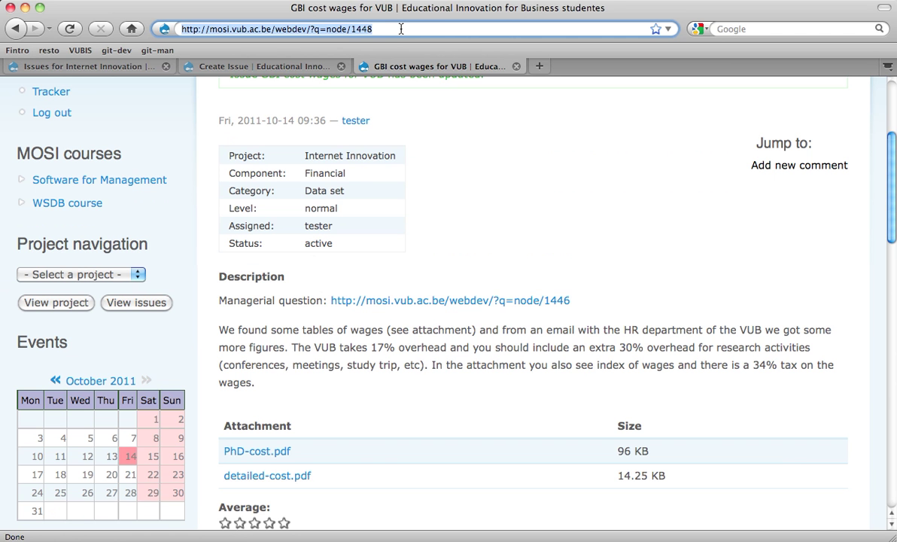
key("ctrl+Tab")
key("ctrl+Tab")
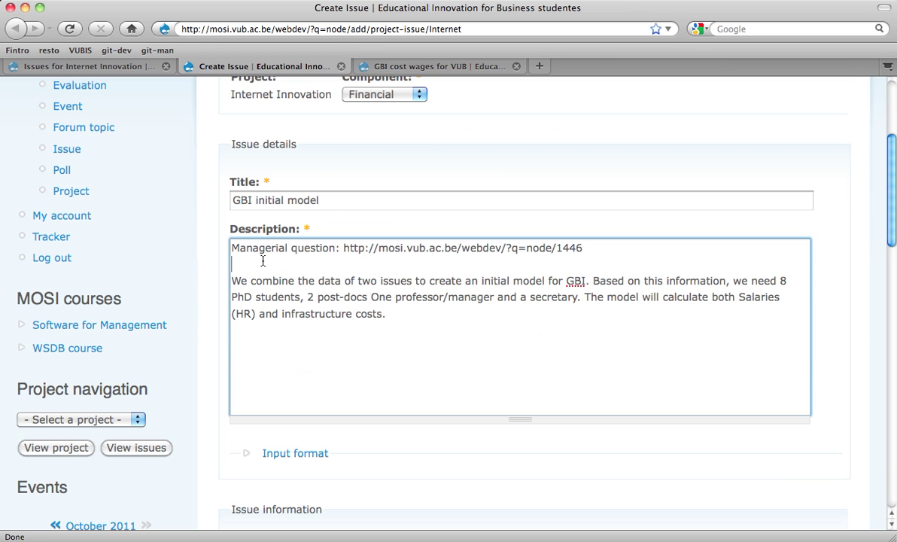
type("Data set:")
key("super+v")
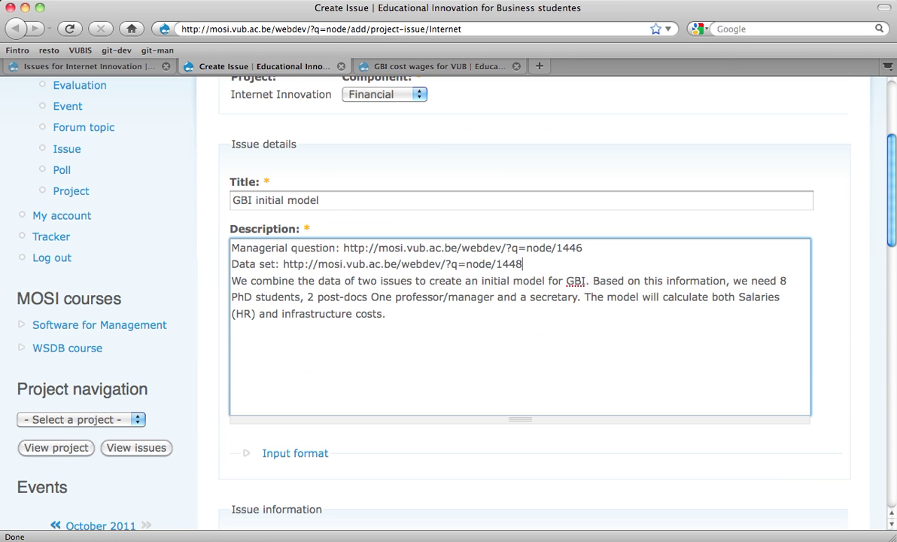
key("Return")
Step: Close the GBI cost wages for VUB tab, and copy the address of the GBI main variables issue from a separate browser tab
key("ctrl+Tab")
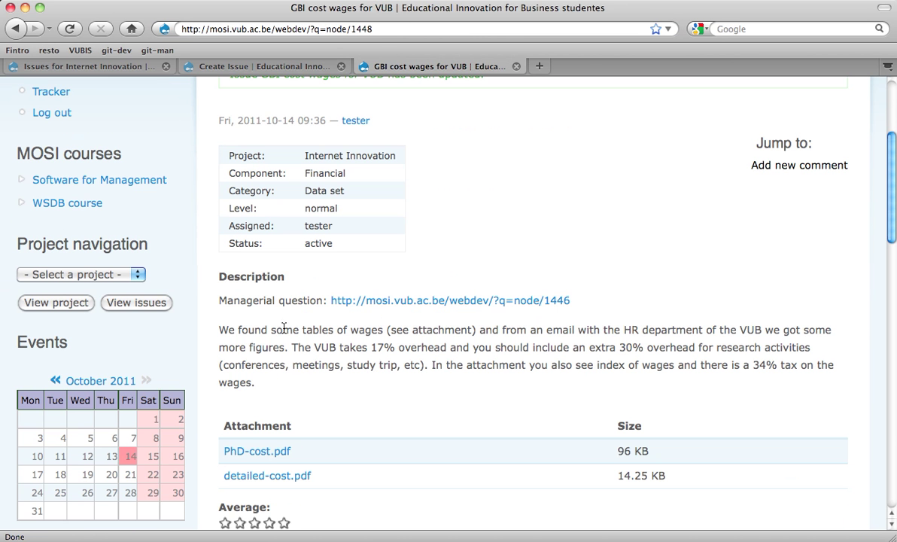
key("ctrl+shift+Tab")
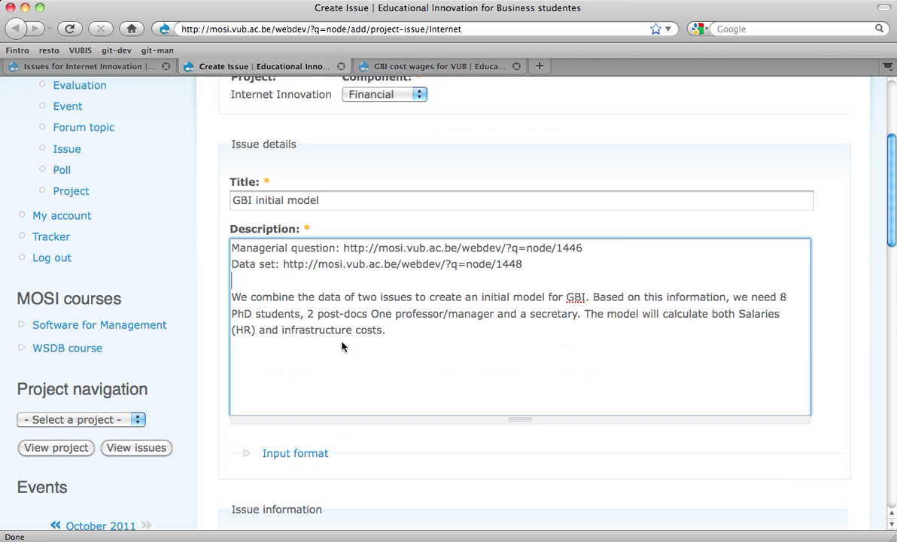
key("ctrl+Tab")
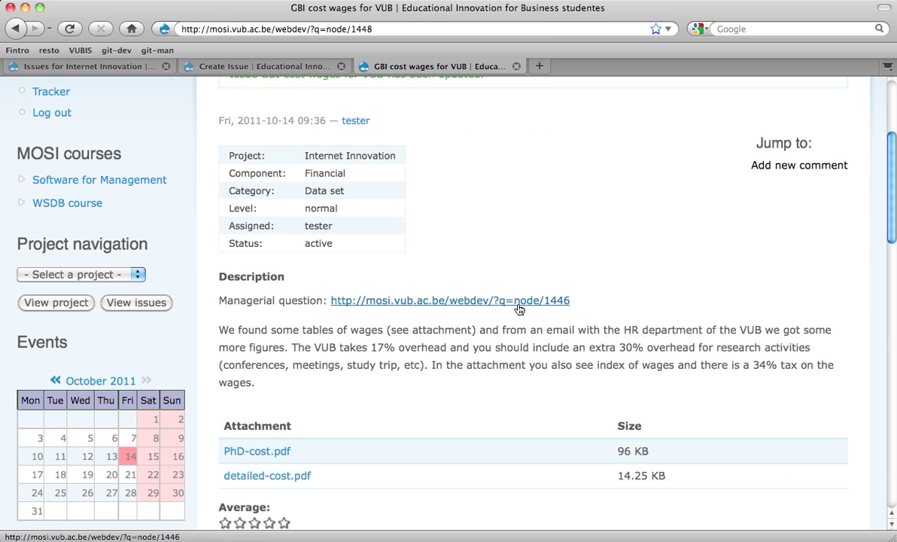
key("super+w")
key("ctrl+shift+Tab")
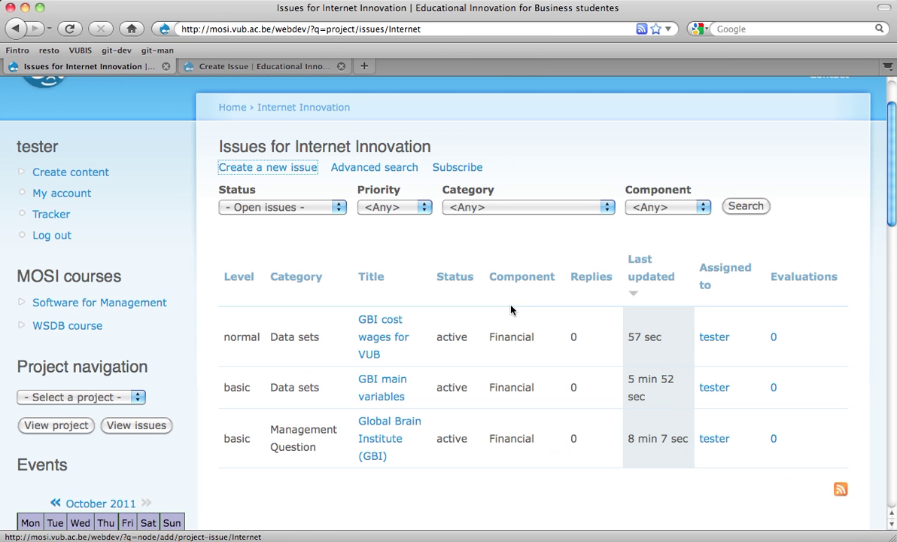
left_click(382, 385, "super")
key("ctrl+Tab")
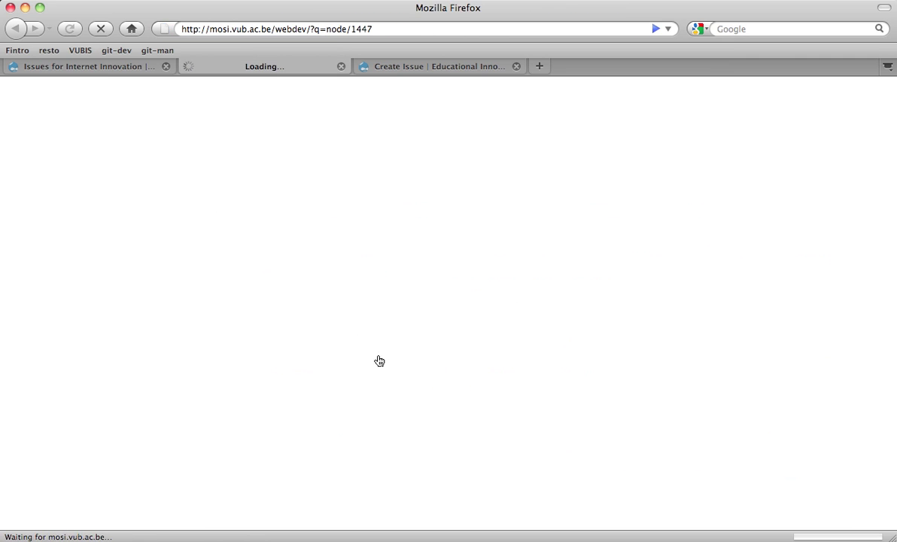
left_click(424, 33)
key("super+c")
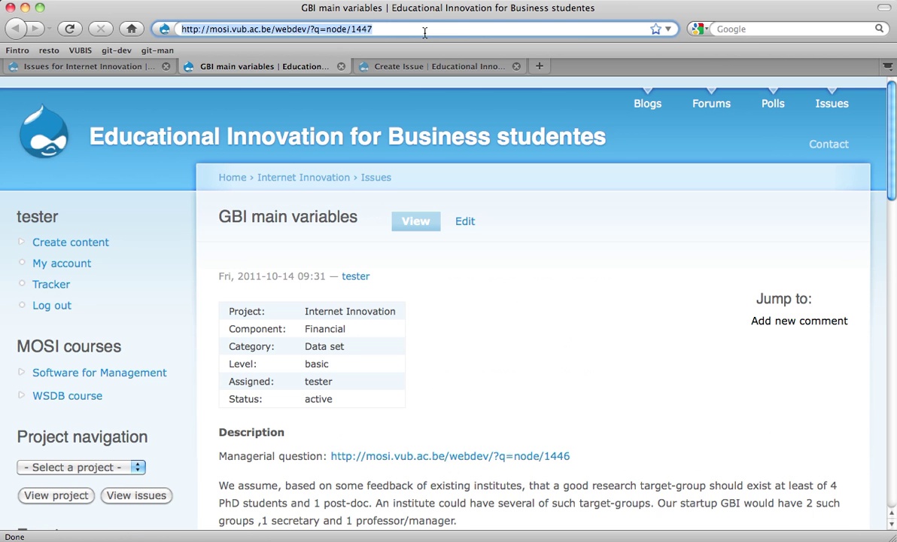
key("ctrl+Tab")
key("super+v")
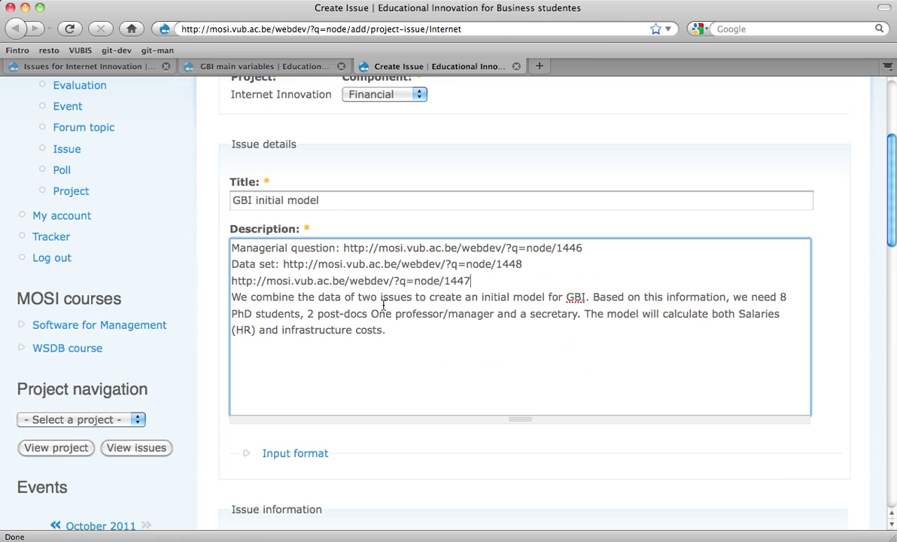
type("Data se")
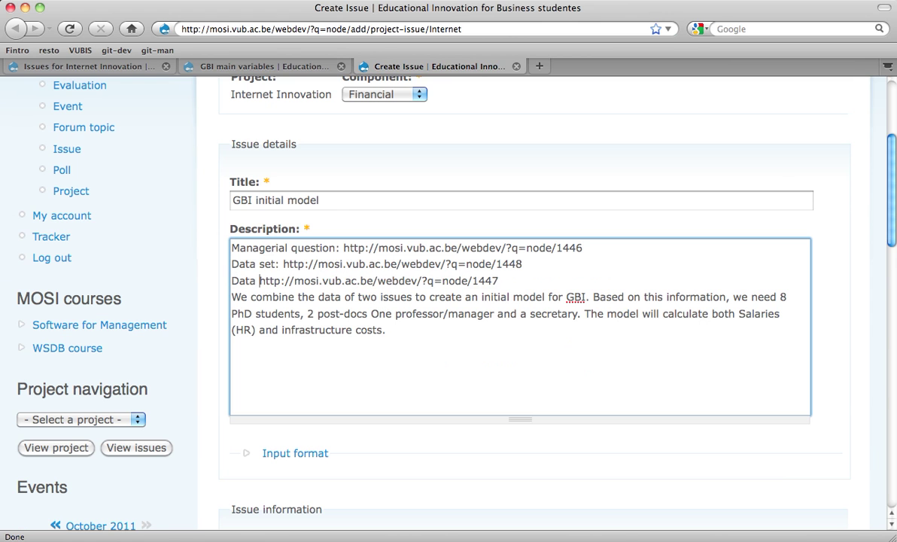
type("t:")
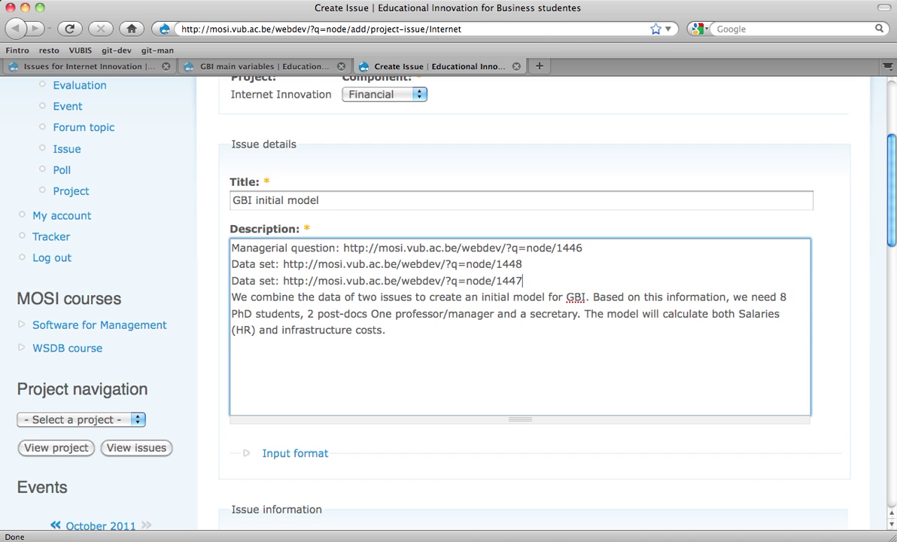
Step: Insert a blank line between the three issue links and the explanatory text in the new issue's description
key("Return")
left_click_drag(525, 280, 213, 253)
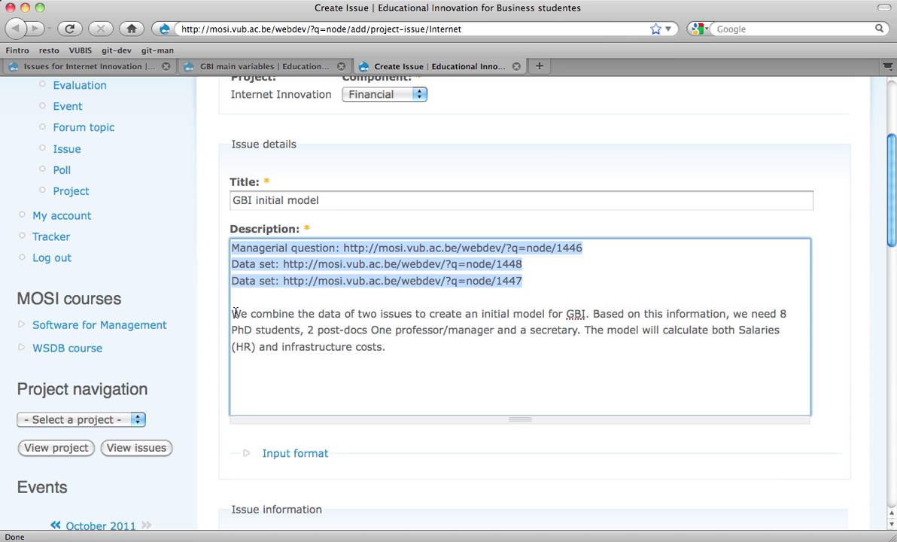
left_click_drag(231, 314, 233, 397)
Step: Set the new issue's category to Management Model and its level to basic
scroll(314, 401, "down", 10)
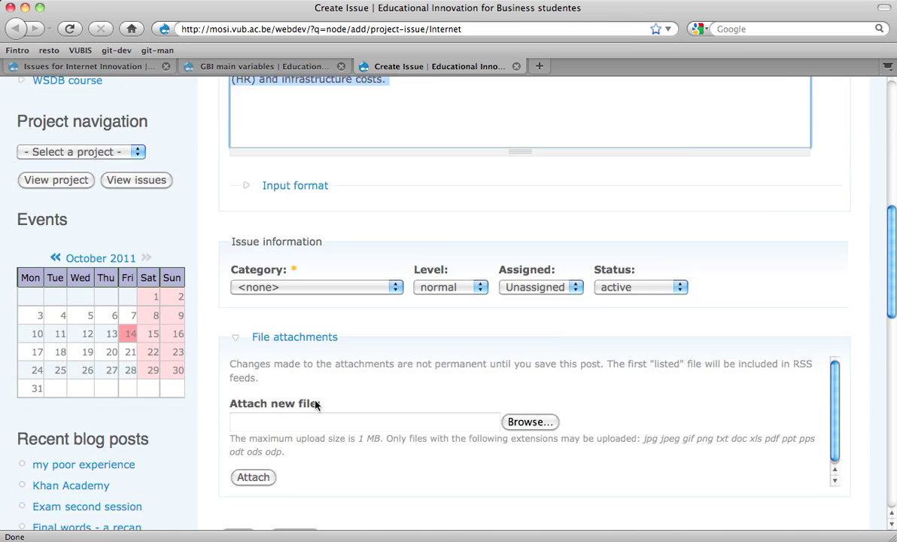
scroll(282, 251, "up", 4)
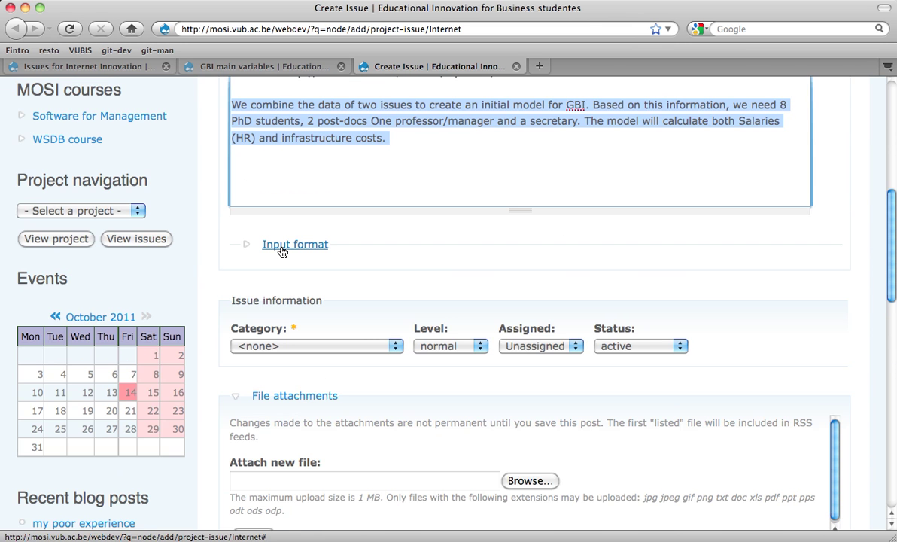
scroll(311, 426, "down", 1)
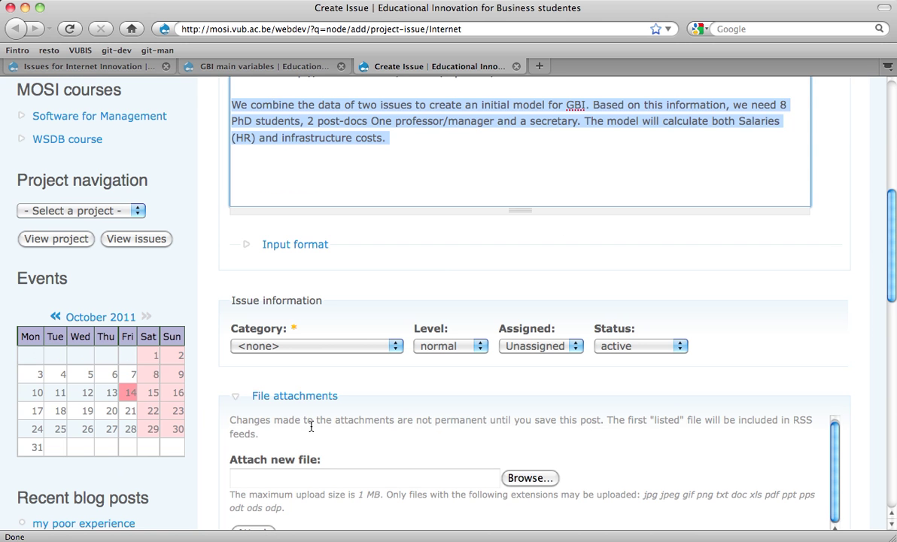
left_click(305, 346)
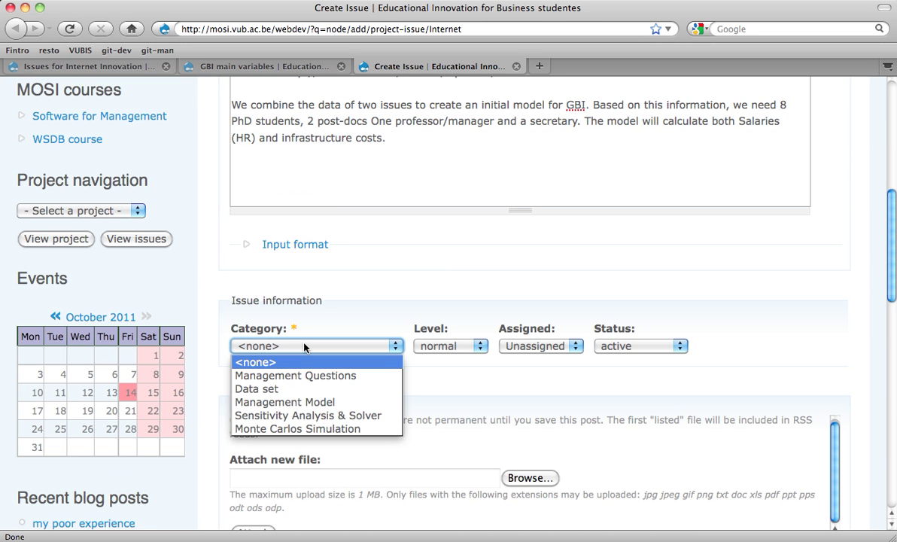
left_click(299, 403)
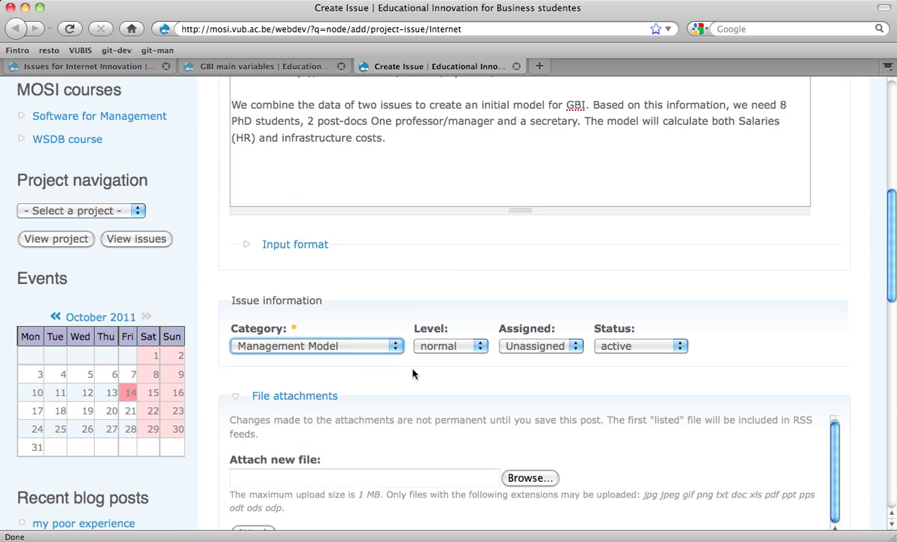
left_click(450, 346)
left_click(432, 362)
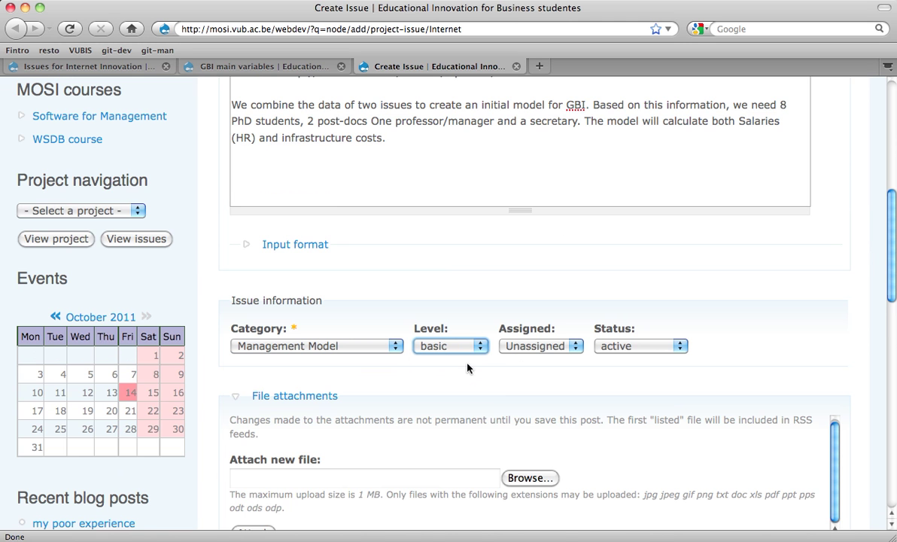
Step: Assign the GBI initial model issue to tester and save it
scroll(473, 389, "down", 4)
left_click(543, 208)
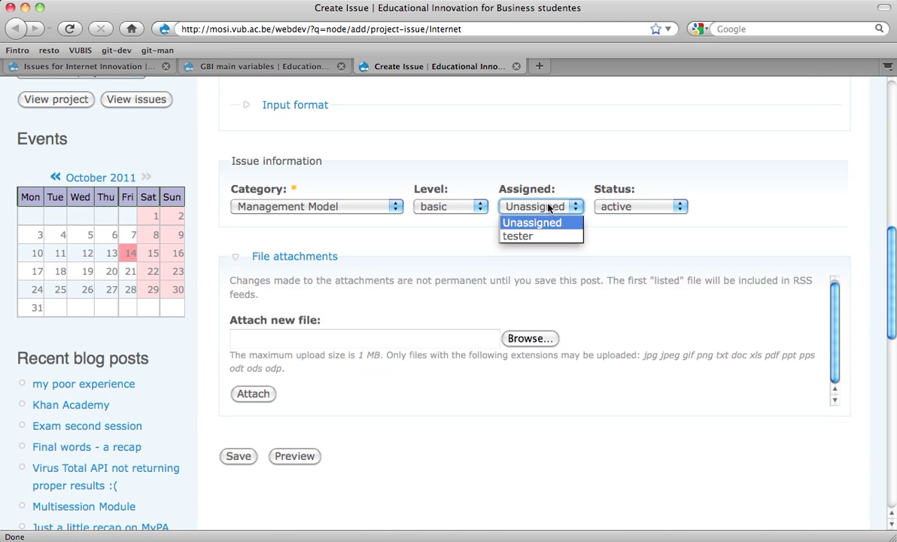
left_click(566, 239)
scroll(207, 358, "down", 4)
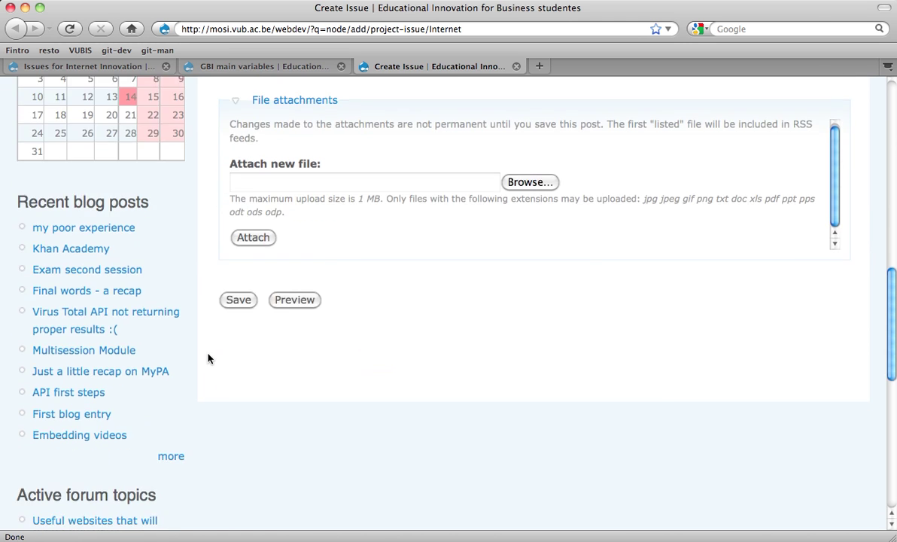
left_click(239, 301)
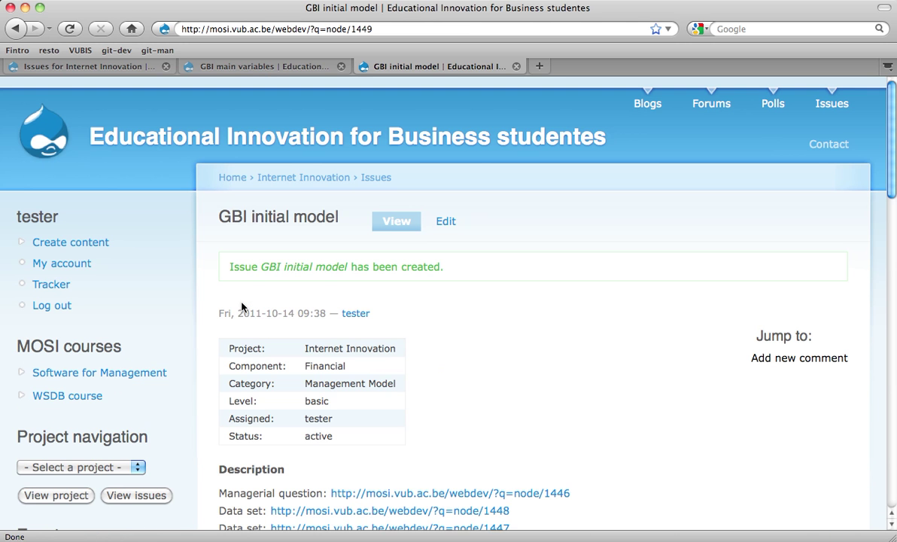
Step: Look over the saved GBI initial model issue, checking its settings, description links and comment form
scroll(242, 307, "down", 6)
scroll(242, 306, "down", 5)
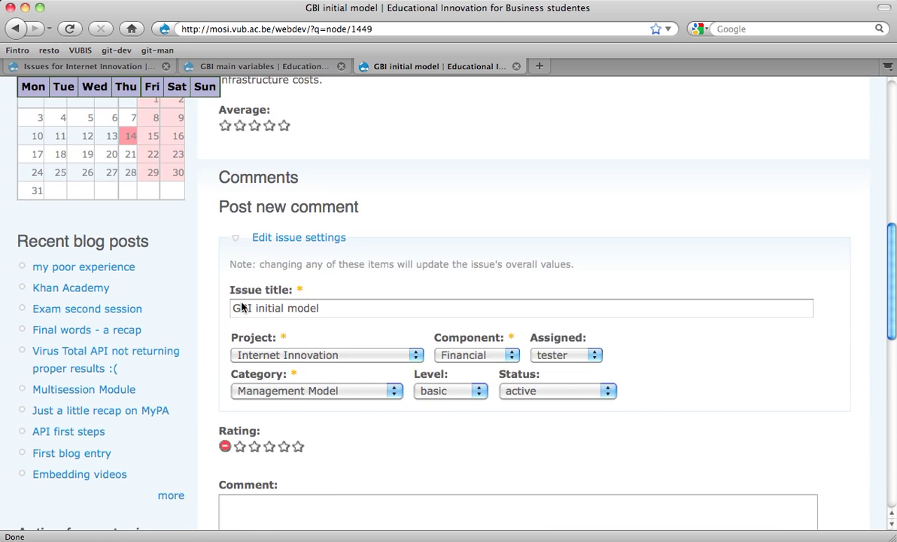
scroll(242, 306, "up", 11)
scroll(241, 306, "down", 2)
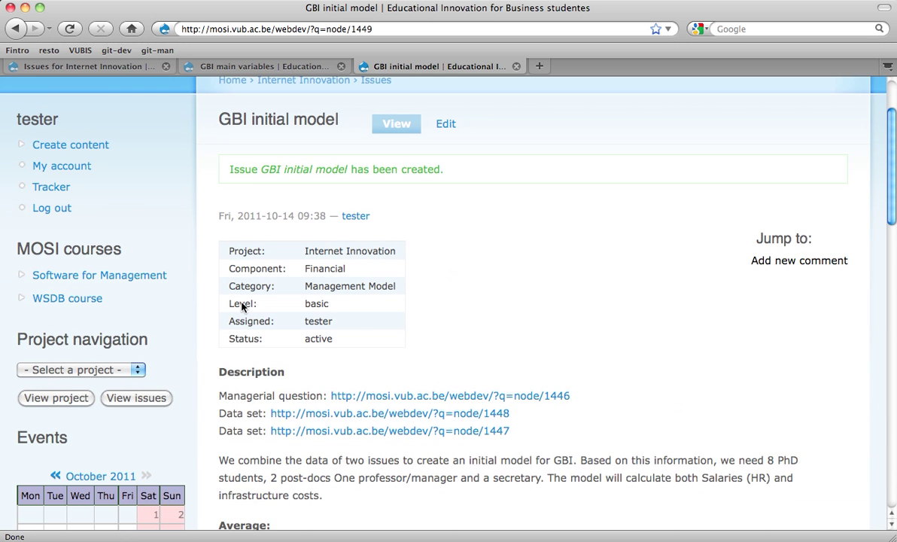
scroll(241, 307, "down", 7)
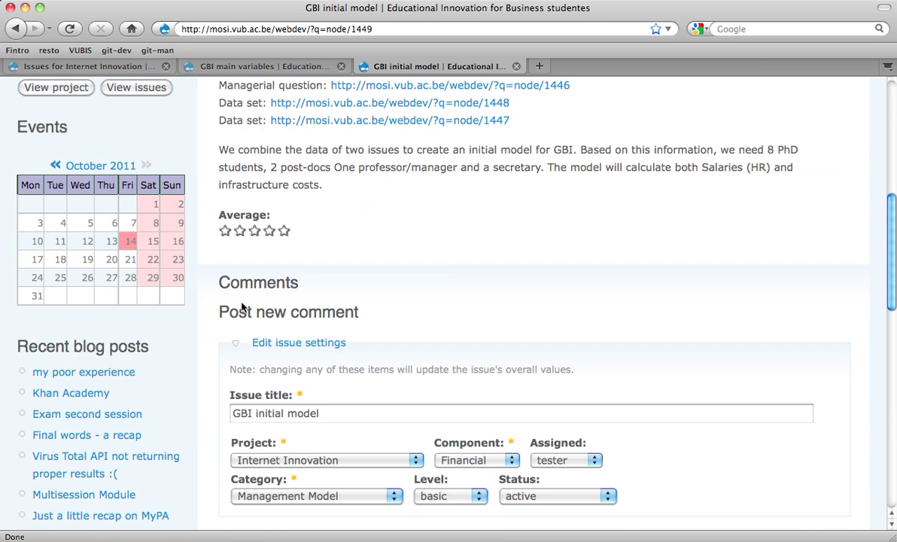
scroll(242, 306, "up", 5)
scroll(374, 300, "down", 6)
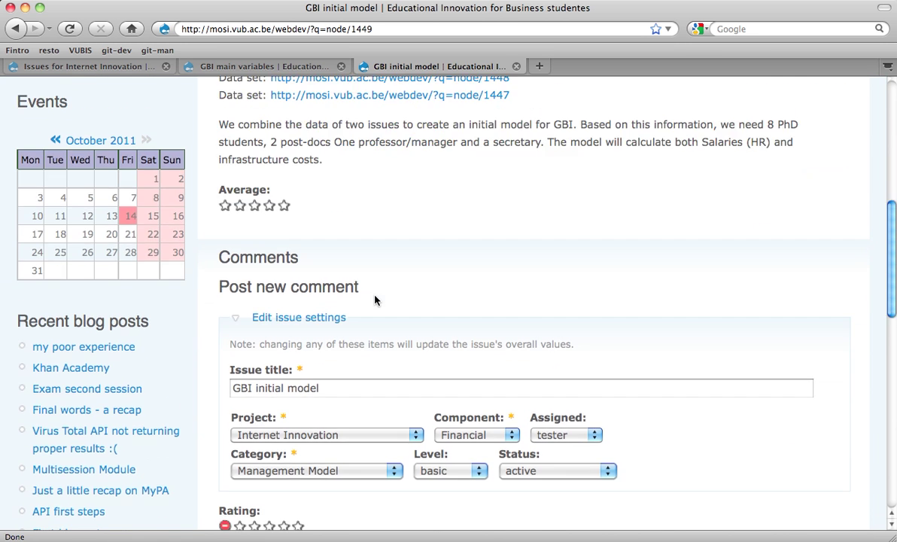
scroll(374, 300, "up", 7)
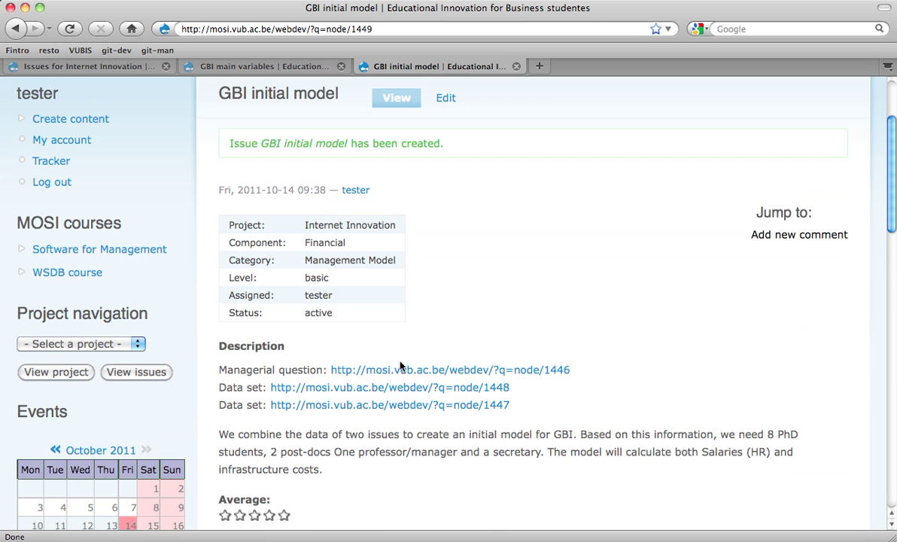
scroll(398, 372, "down", 5)
Step: Switch to the Word document and read the normal managerial question section below the basic model text
key("super+Tab")
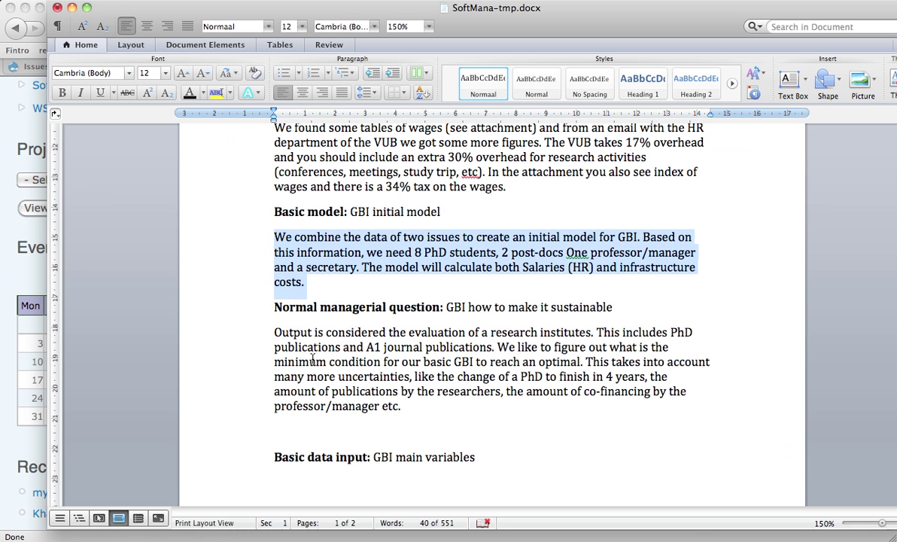
scroll(312, 360, "down", 3)
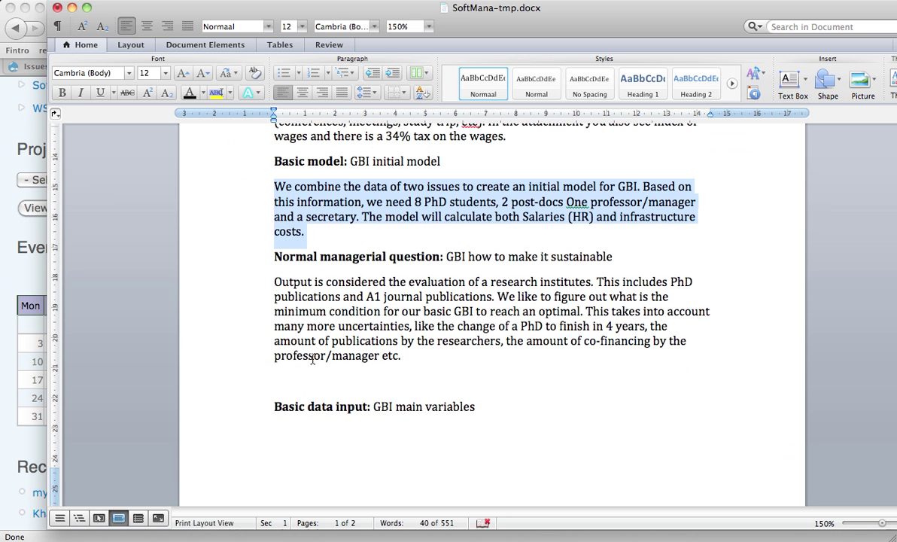
scroll(313, 360, "down", 4)
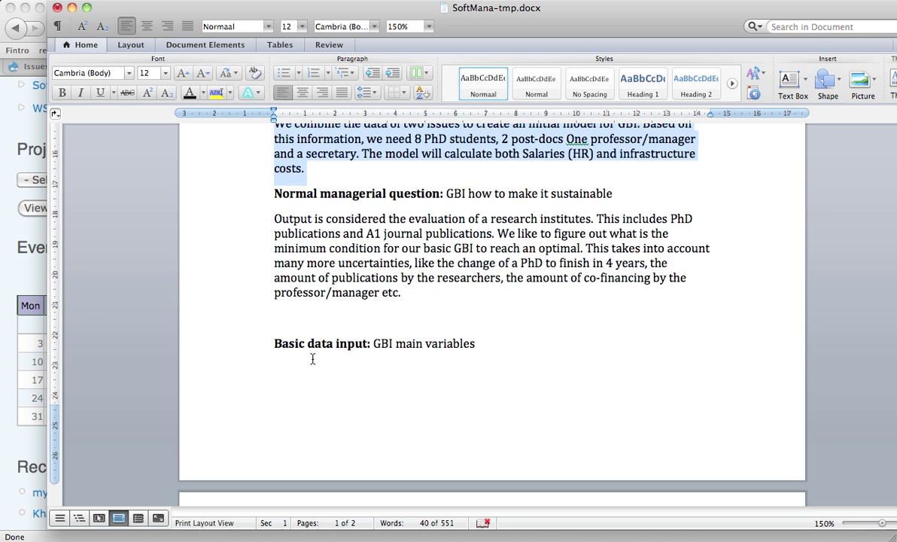
Step: Switch to Finder and open the GBI_Model_1 workbook from the online-tutorials folder at the CashFlows sheet's input values
key("super+Tab")
key("super+Tab")
key("super+Tab")
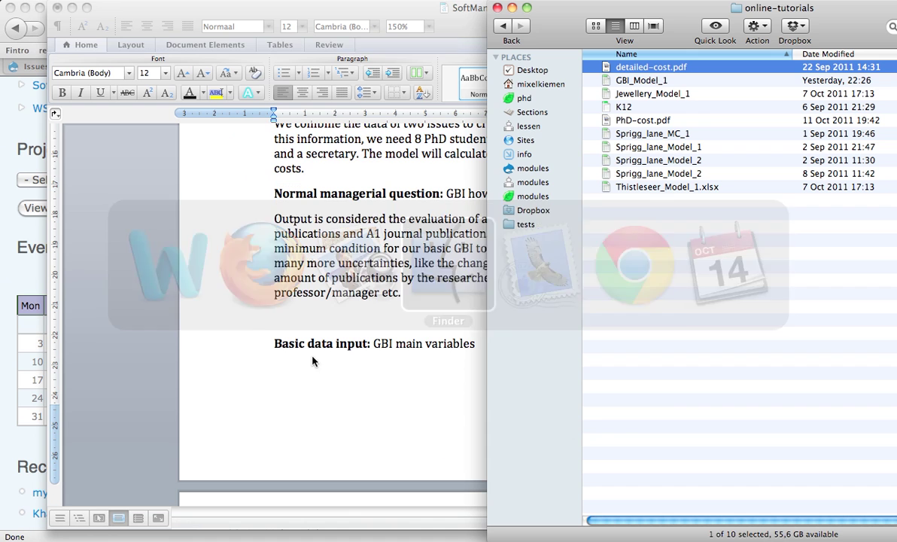
double_click(643, 81)
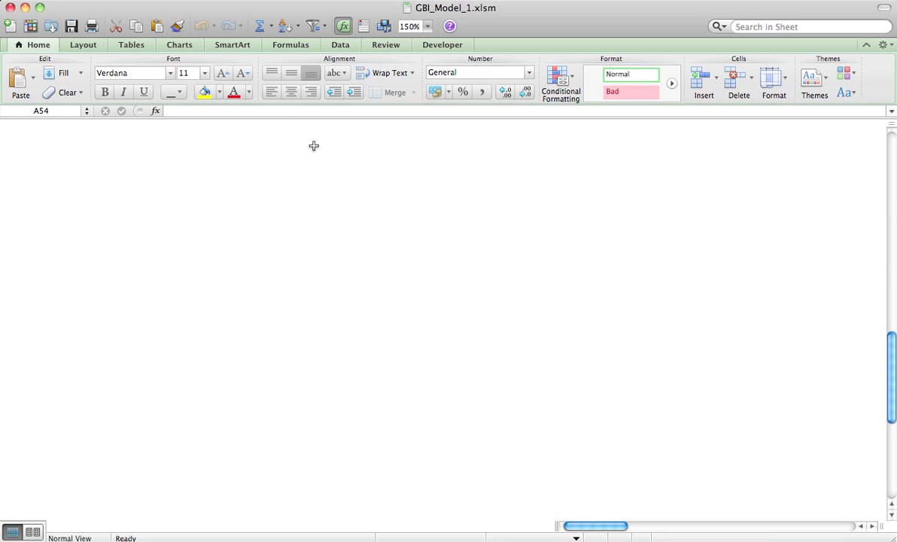
scroll(314, 145, "up", 15)
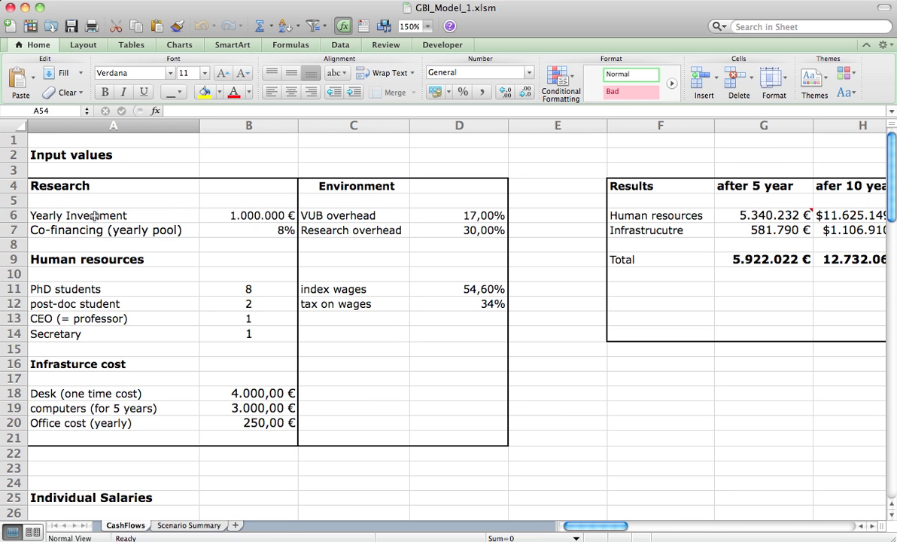
Step: Examine the Research inputs on the CashFlows sheet, covering the yearly investment and the yearly co-financing pool
left_click(255, 215)
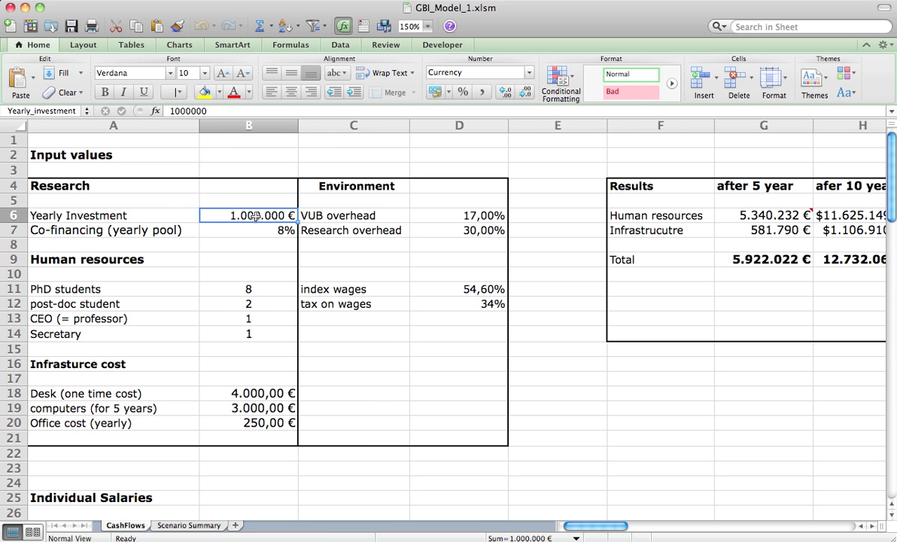
key("Down")
key("Up")
key("Down")
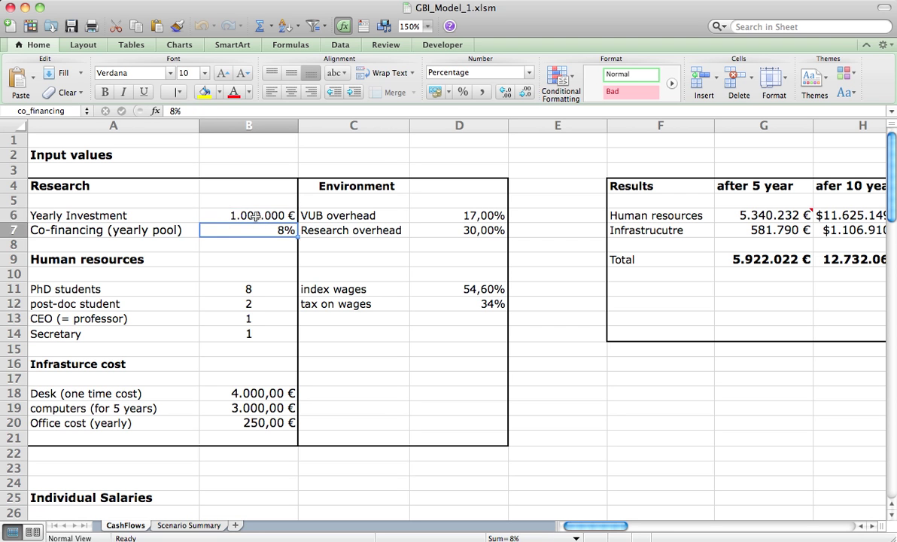
key("Up")
key("Down")
key("Up")
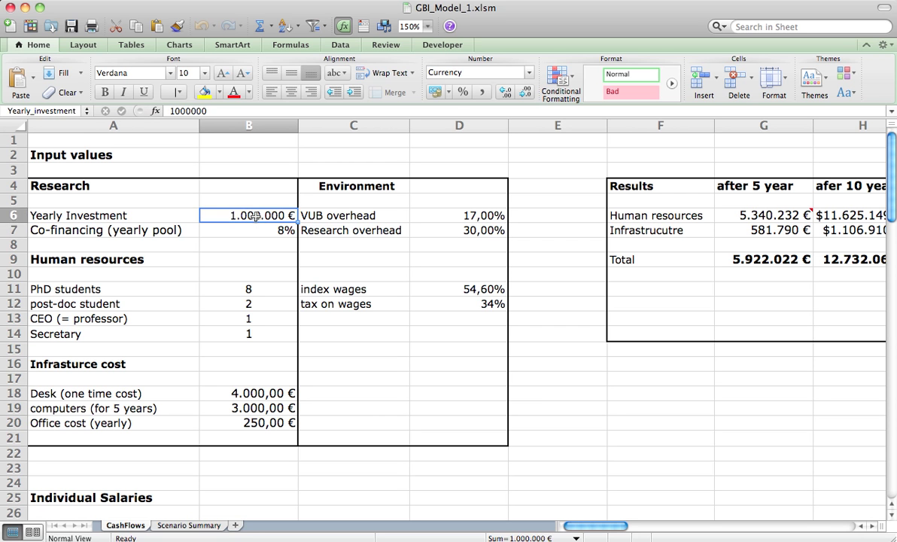
key("Down")
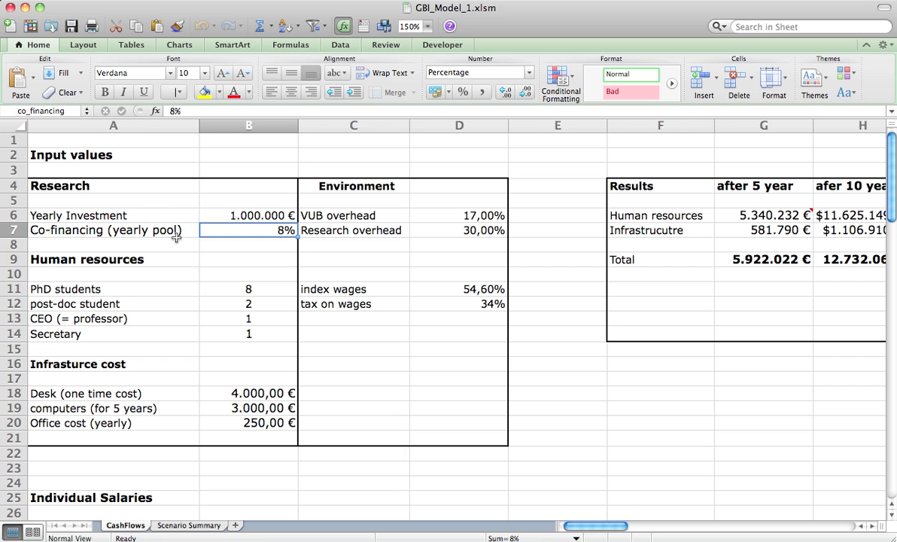
key("Down")
key("Down")
key("Down")
key("Down")
key("Down")
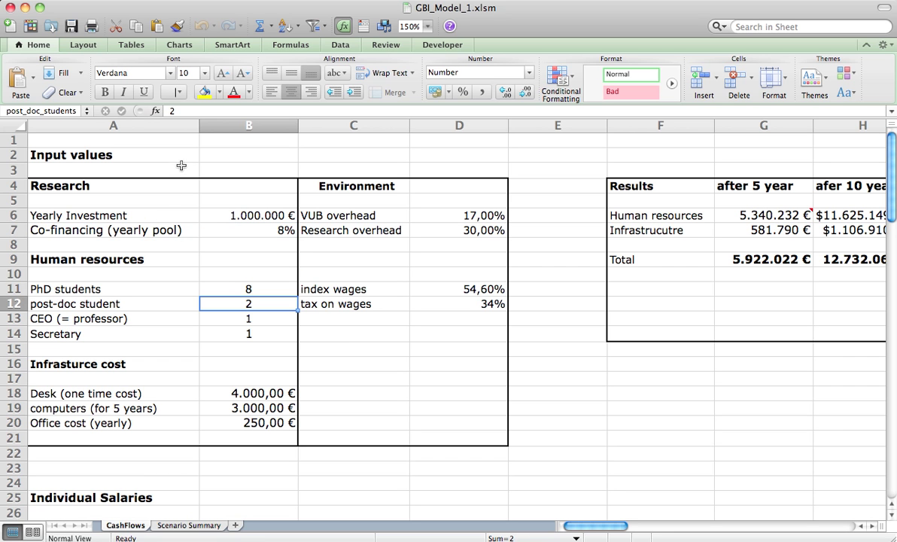
left_click_drag(36, 215, 243, 228)
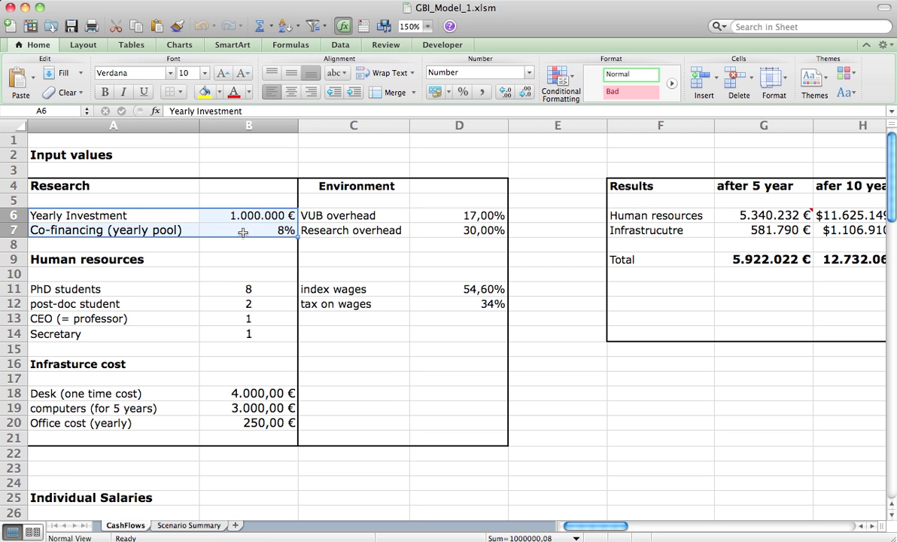
Step: Go through the Human resources headcounts from PhD students to secretary, and the infrastructure cost inputs below them
left_click(210, 304)
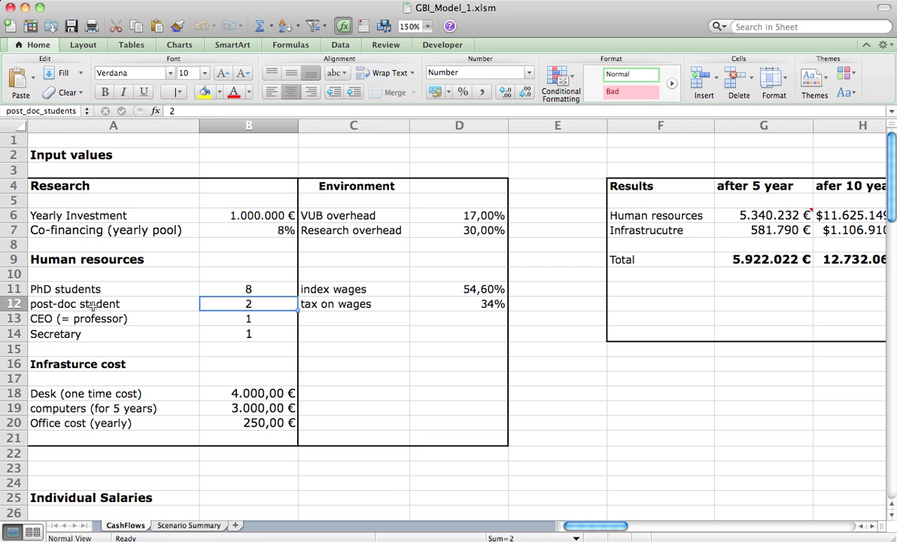
left_click(245, 289)
key("Down")
key("Down")
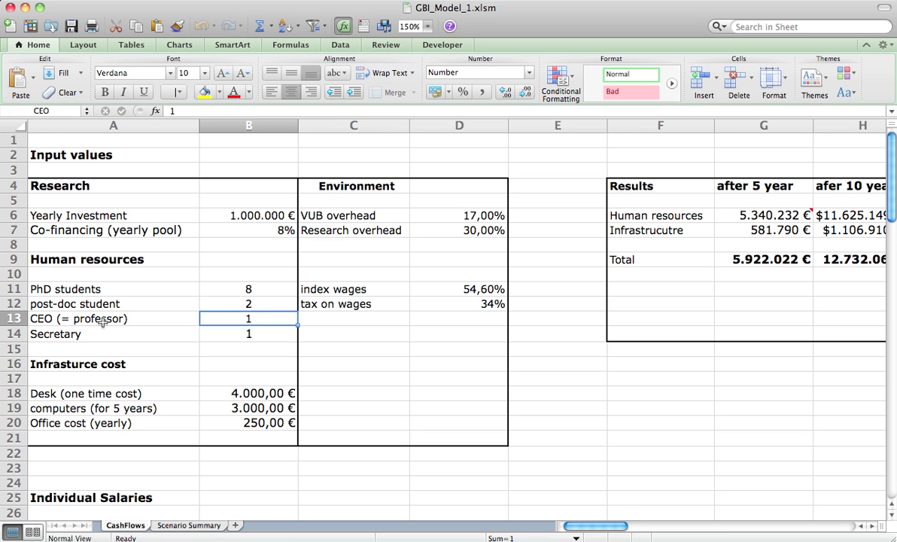
key("Down")
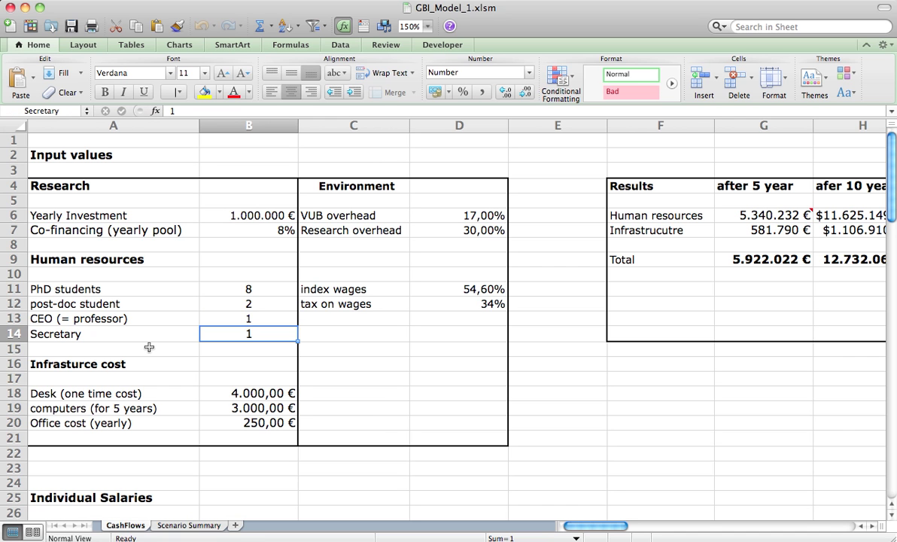
key("Down")
key("Down")
key("Down")
key("Down")
key("Down")
key("Down")
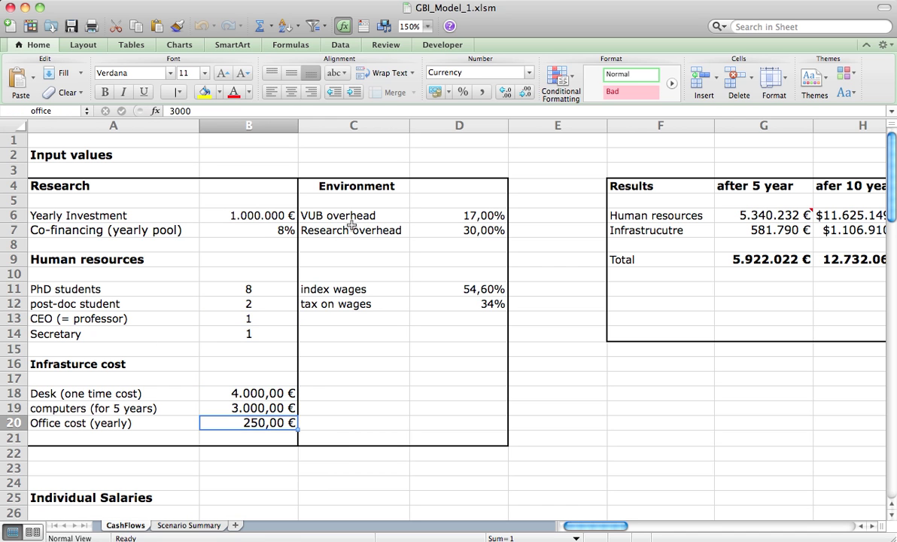
Step: Examine the Environment inputs, from the VUB and research overheads down to the wage index
left_click(369, 215)
key("Right")
key("Down")
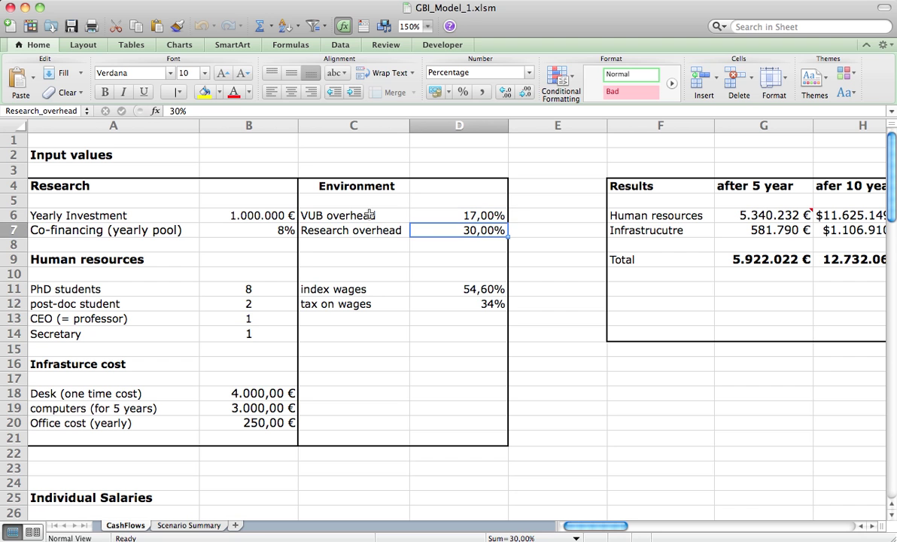
key("Down")
key("Down")
key("Down")
key("Down")
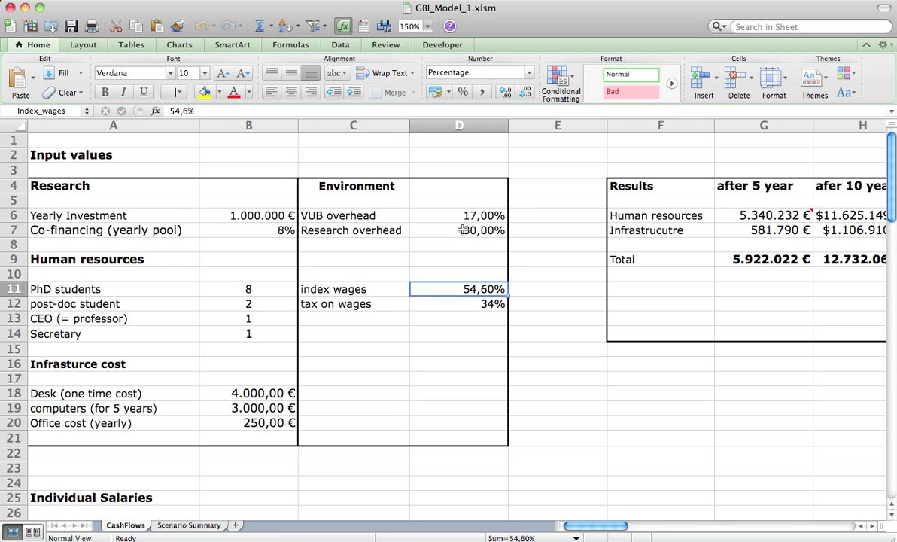
Step: Check the index wages and tax on wages inputs, consult the wage index in PhD-cost.pdf using Preview, and close the PDF
key("Down")
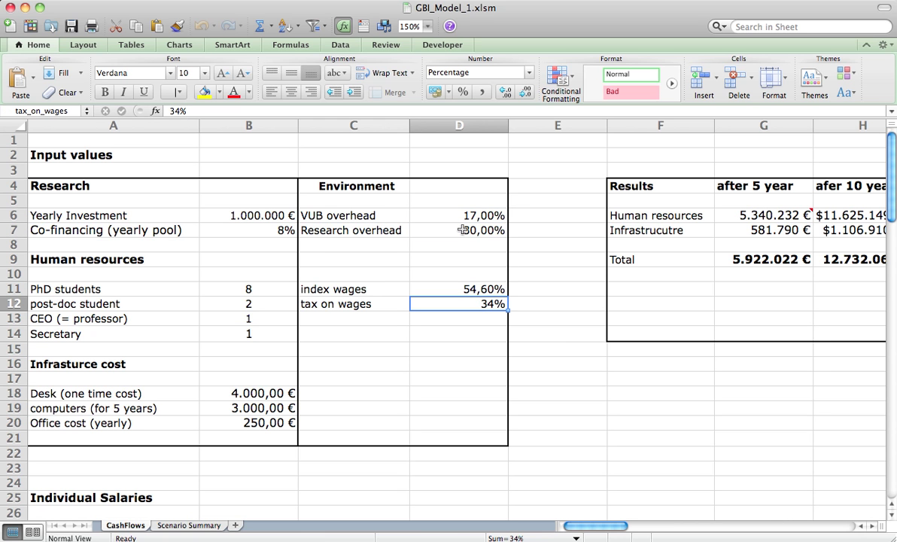
left_click(335, 285)
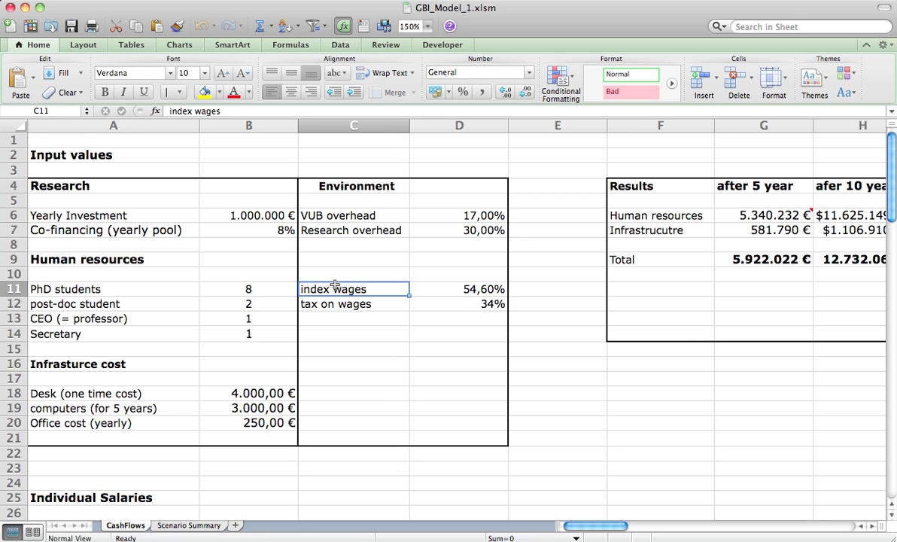
key("super+Tab")
key("super+Tab")
key("super+Tab")
key("super+Tab")
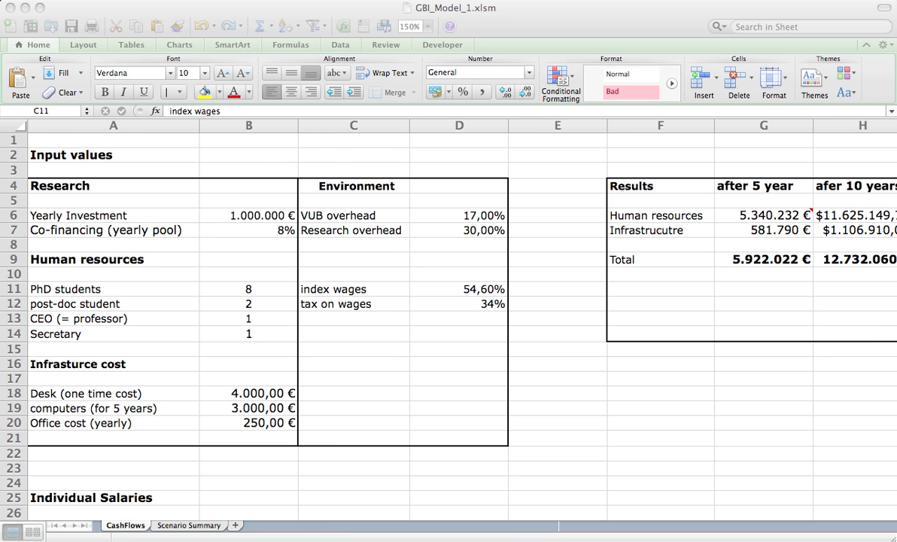
left_click(113, 2)
mouse_move(116, 36)
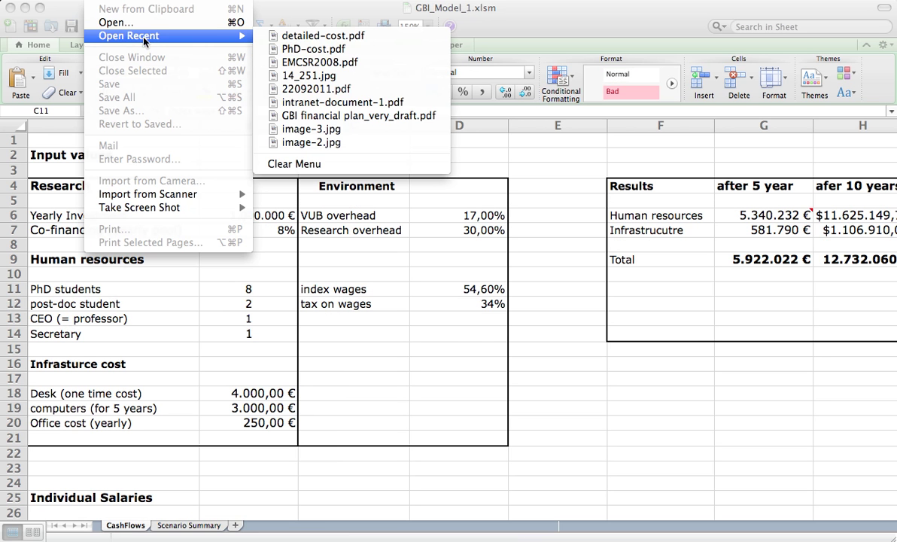
left_click(331, 49)
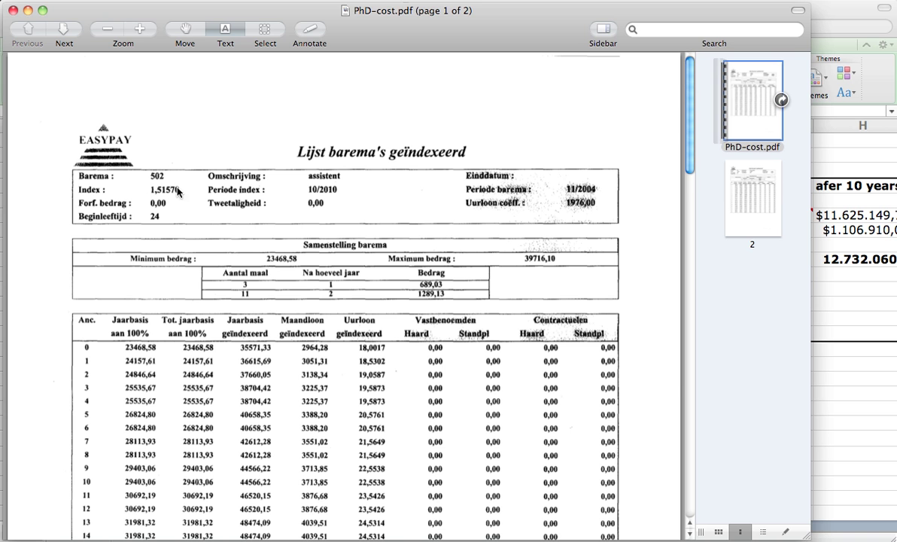
key("super+w")
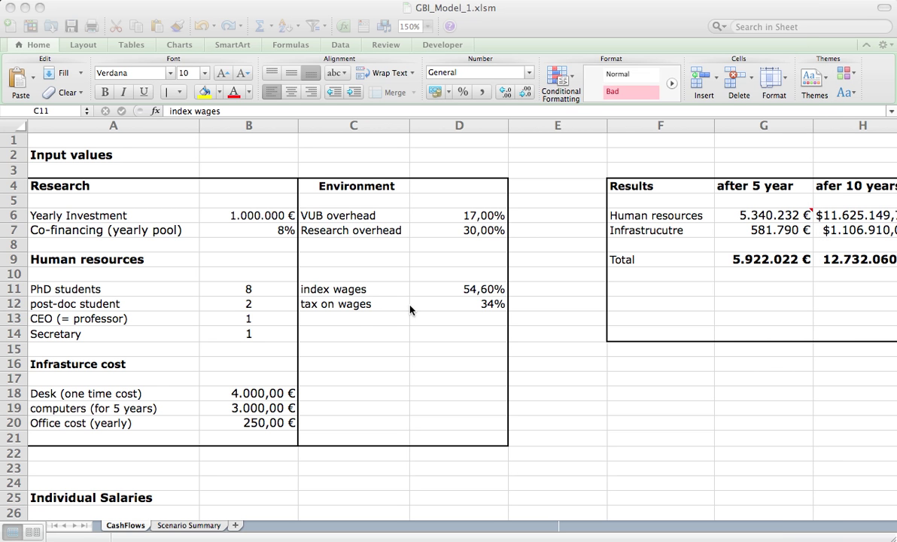
Step: Examine the year 0 basic wages for the PhD and post-doc students in the Individual Salaries table
scroll(466, 295, "down", 5)
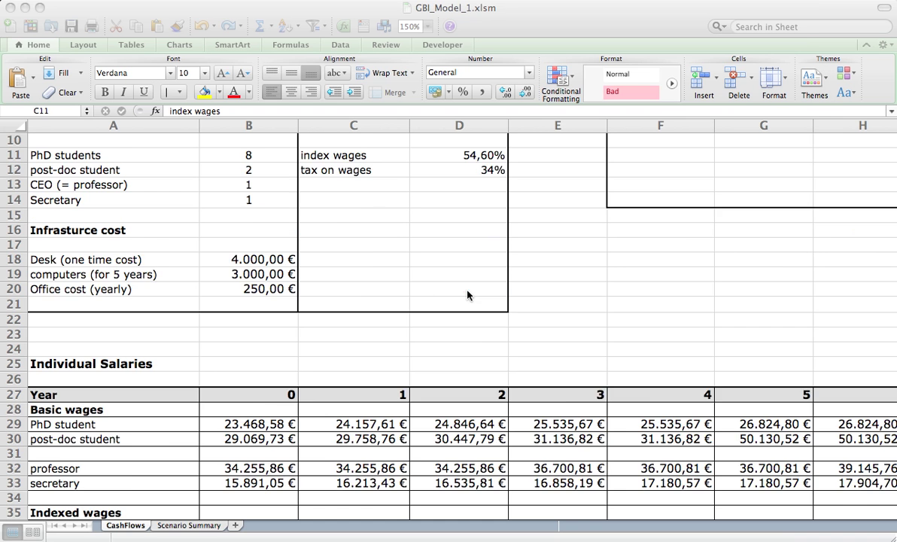
scroll(467, 295, "up", 5)
scroll(467, 295, "down", 7)
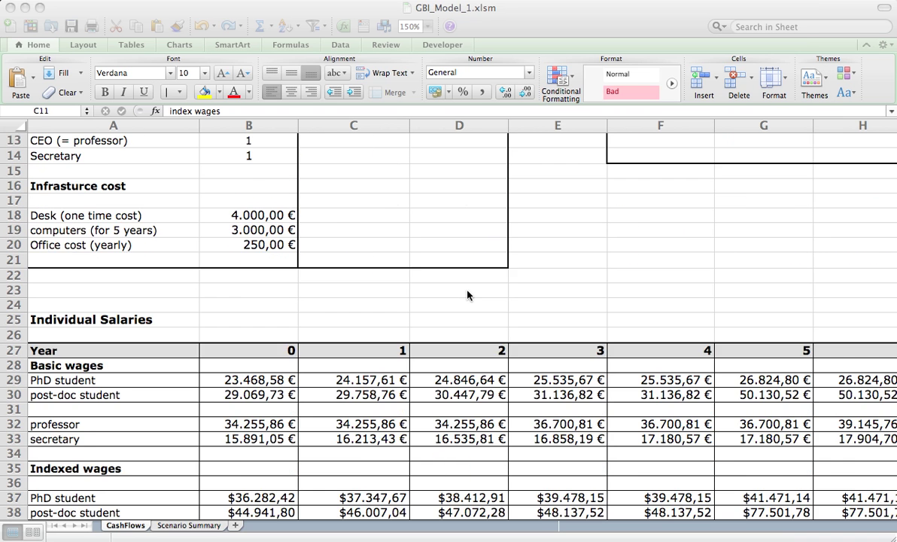
left_click(244, 340)
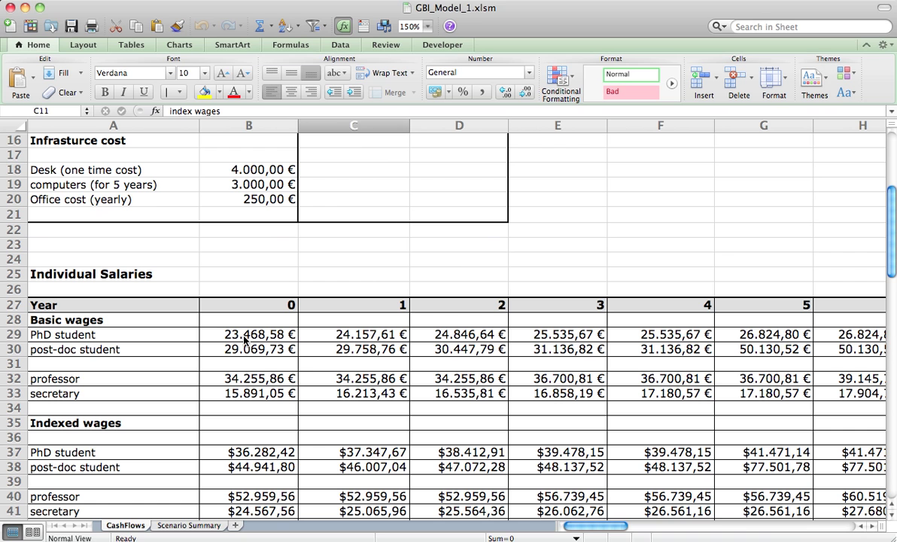
key("Down")
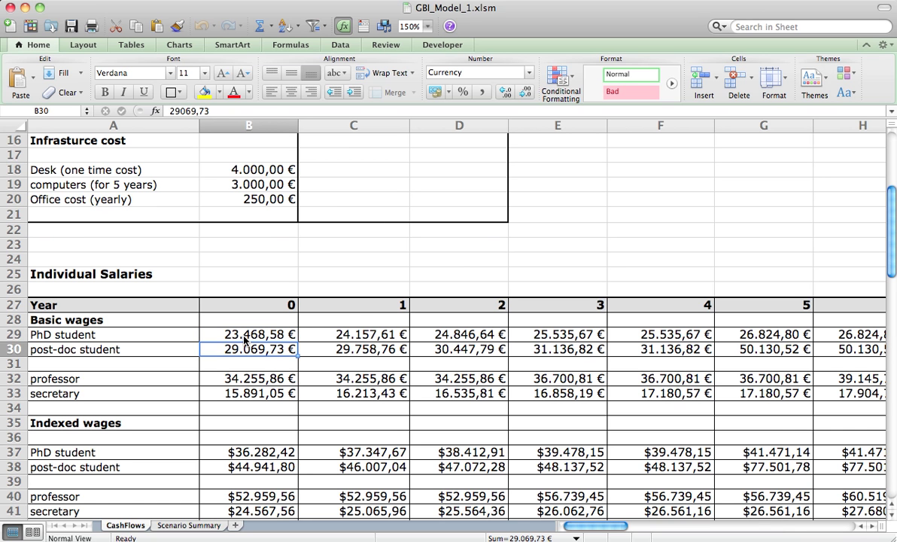
scroll(235, 295, "down", 5)
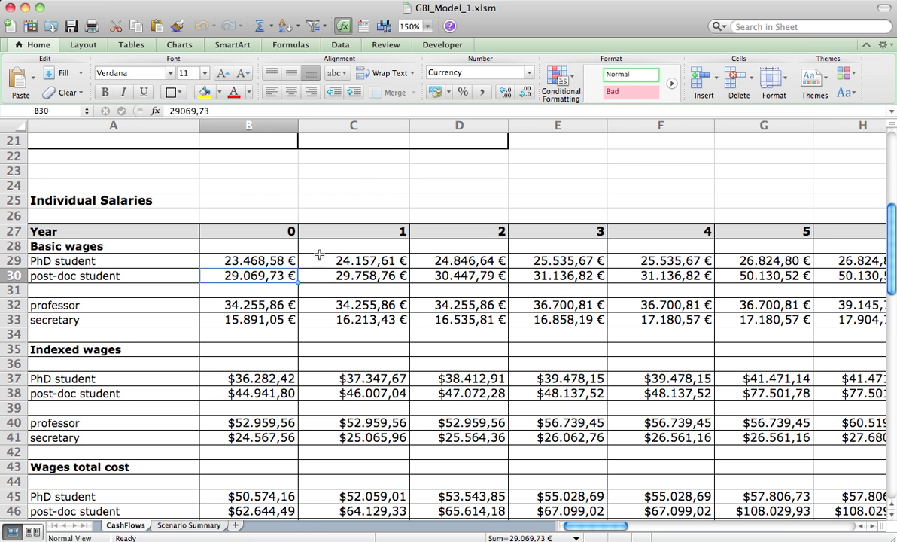
left_click(265, 260)
key("Down")
key("Down")
Step: Reopen PhD-cost.pdf in Preview to compare its minimum wage with the PhD student's basic wage, and return to the Excel workbook
key("super+Tab")
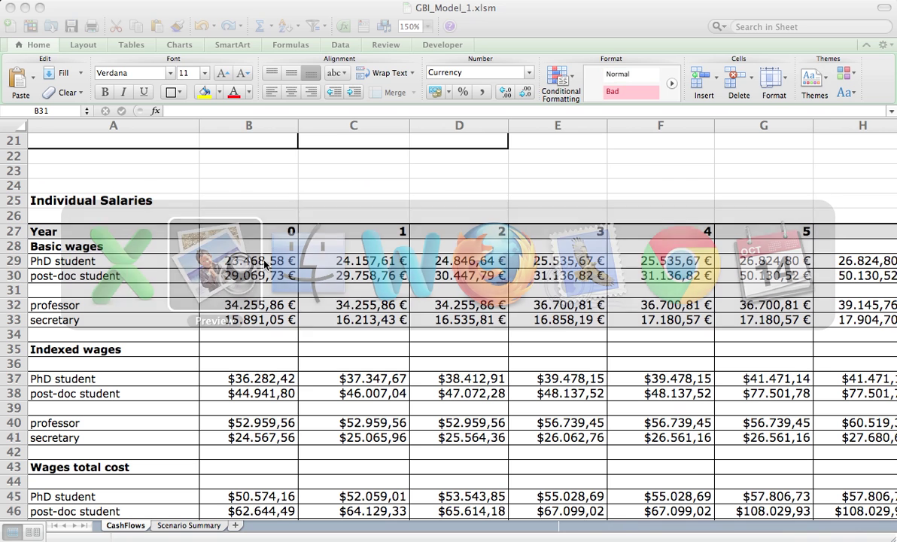
left_click(101, 0)
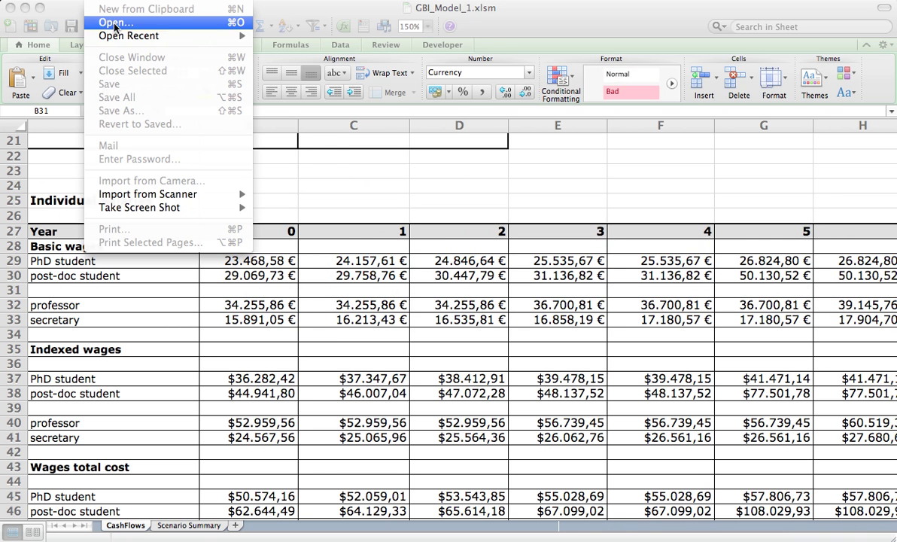
mouse_move(138, 37)
left_click(314, 36)
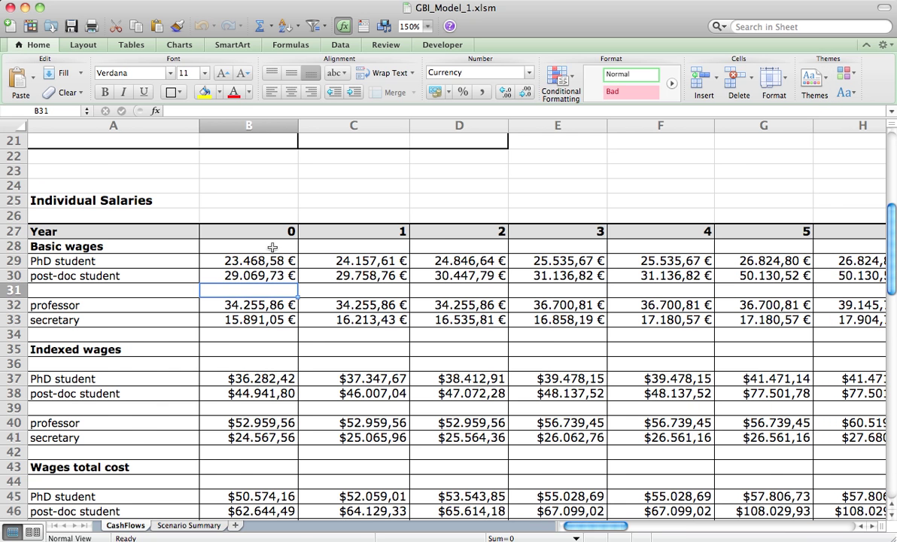
left_click(271, 209)
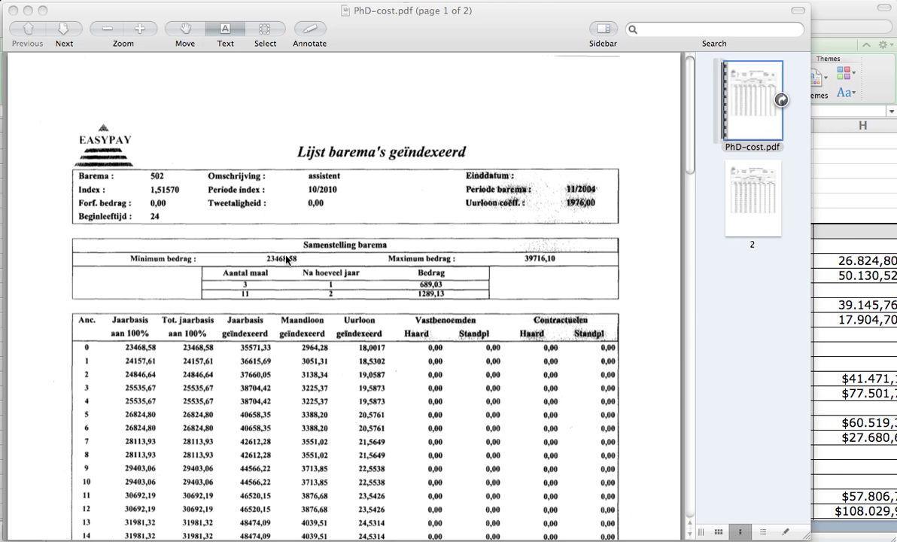
key("super+Tab")
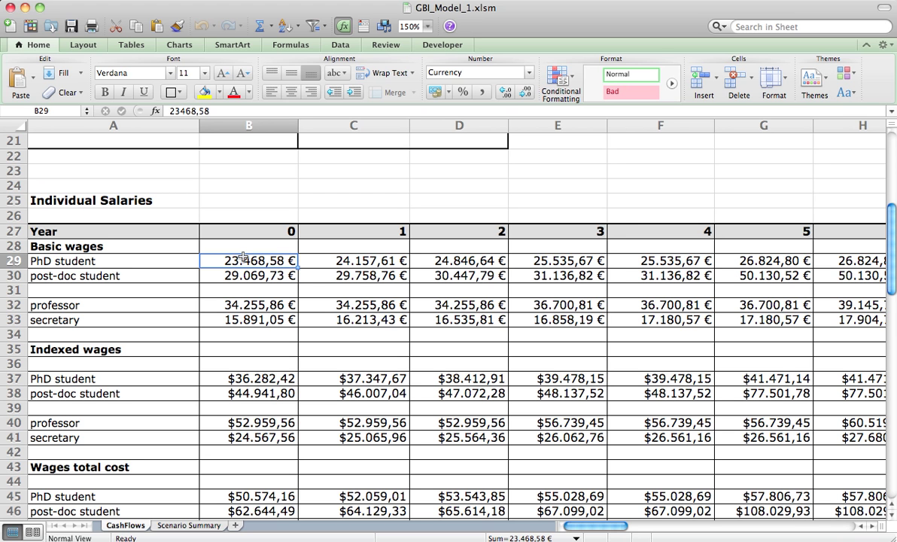
Step: Review the year 0 basic wages of the PhD student, post-doc student, professor and secretary
key("Left")
key("Down")
key("Right")
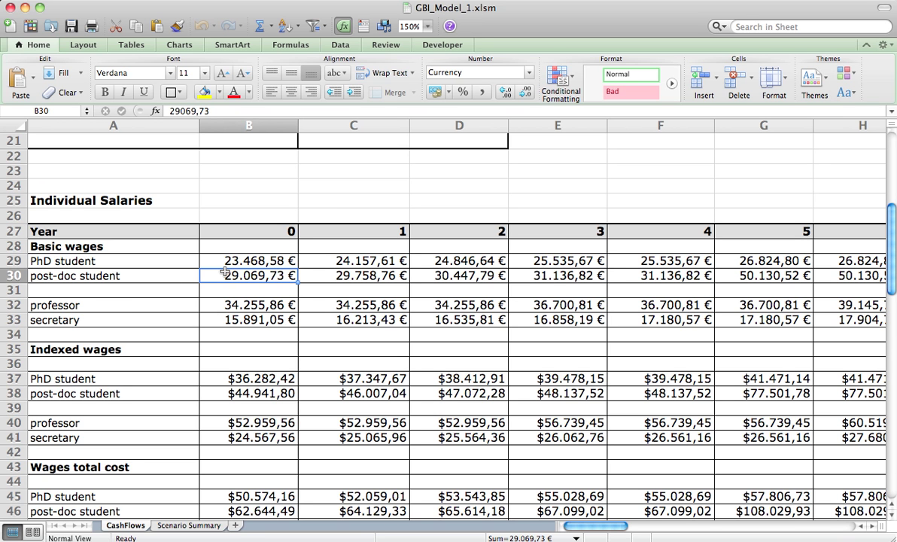
key("Up")
key("Down")
key("Down")
key("Down")
key("Down")
key("Down")
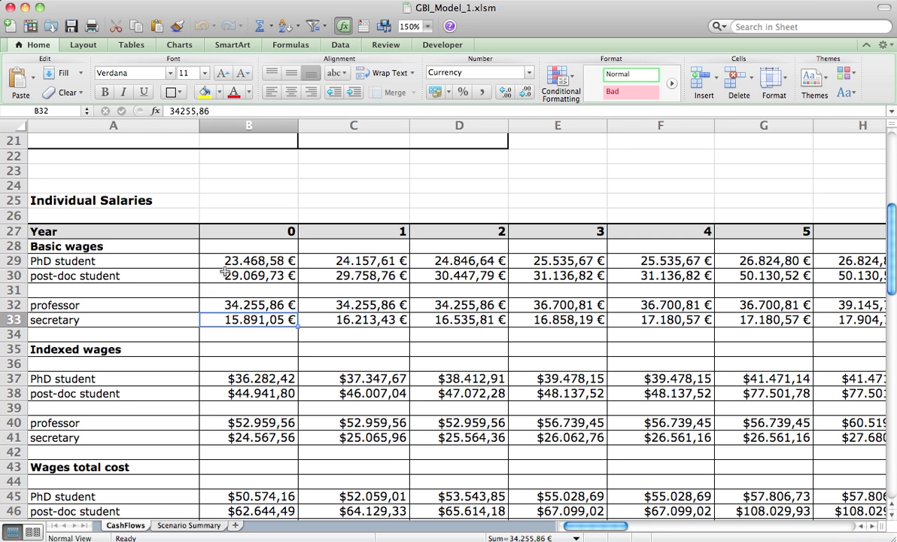
key("Up")
key("Up")
key("Up")
key("Up")
key("Up")
key("Down")
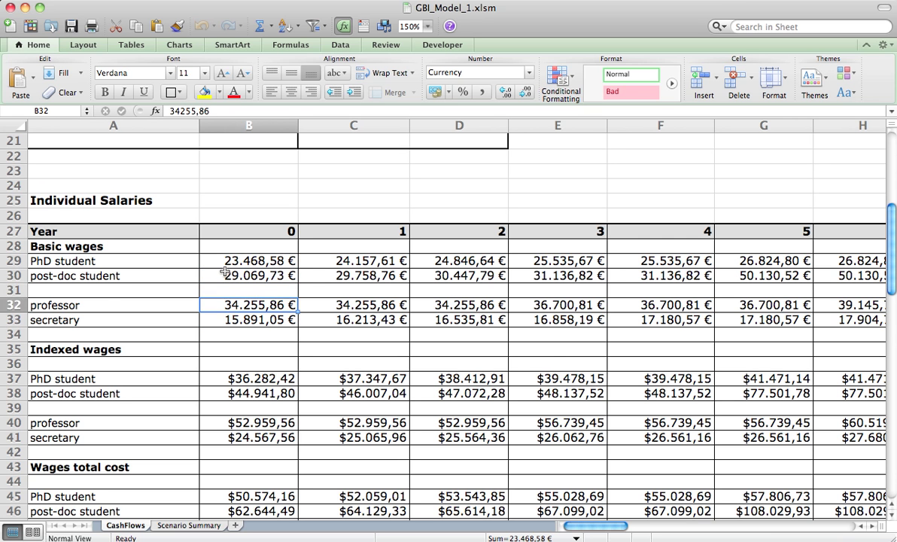
key("Down")
key("Down")
key("Down")
Step: Inspect the year 0 formulas in the Indexed wages section, from the PhD student row through the rows below it
scroll(262, 326, "down", 4)
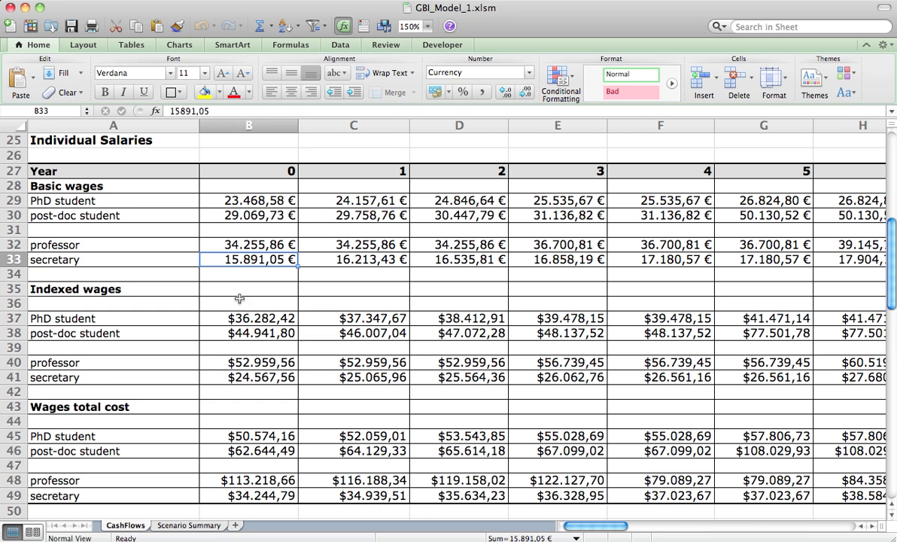
left_click(68, 289)
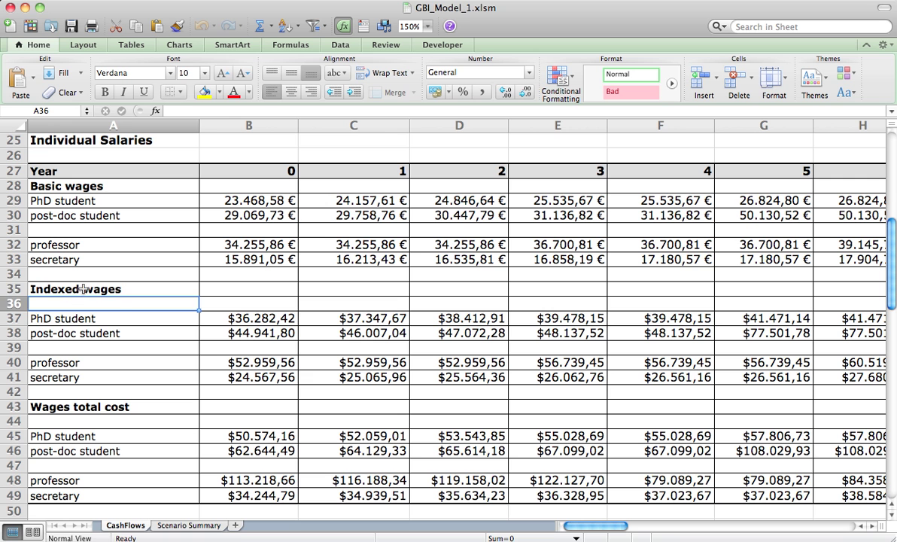
key("Down")
key("Down")
key("Right")
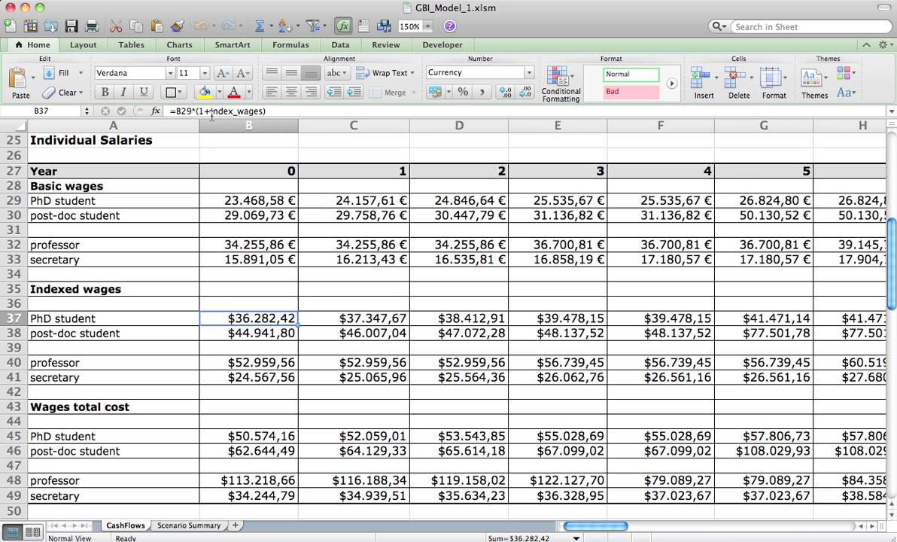
key("Down")
key("Down")
key("Down")
key("Down")
key("Down")
key("Down")
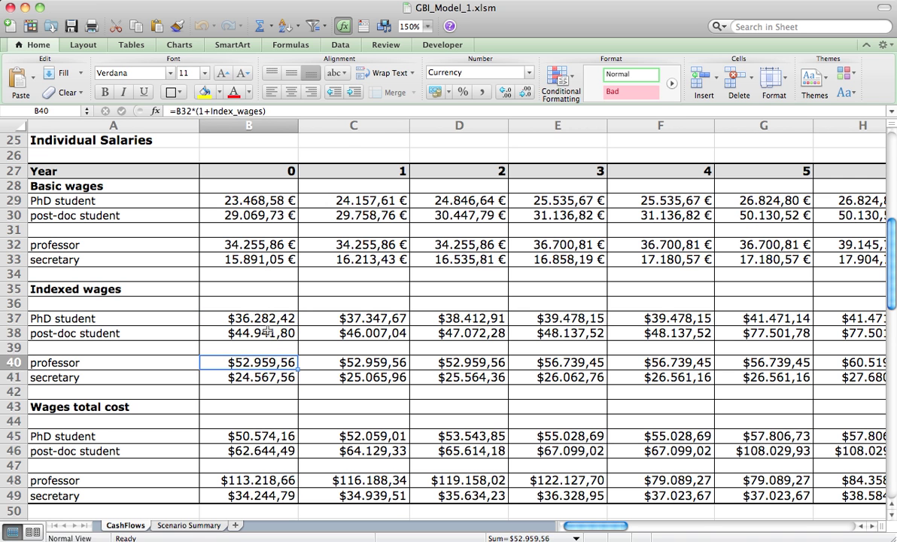
Step: Inspect the PhD student's year 0 formula under Wages total cost, highlighting its B29/12 term
key("Down")
key("Down")
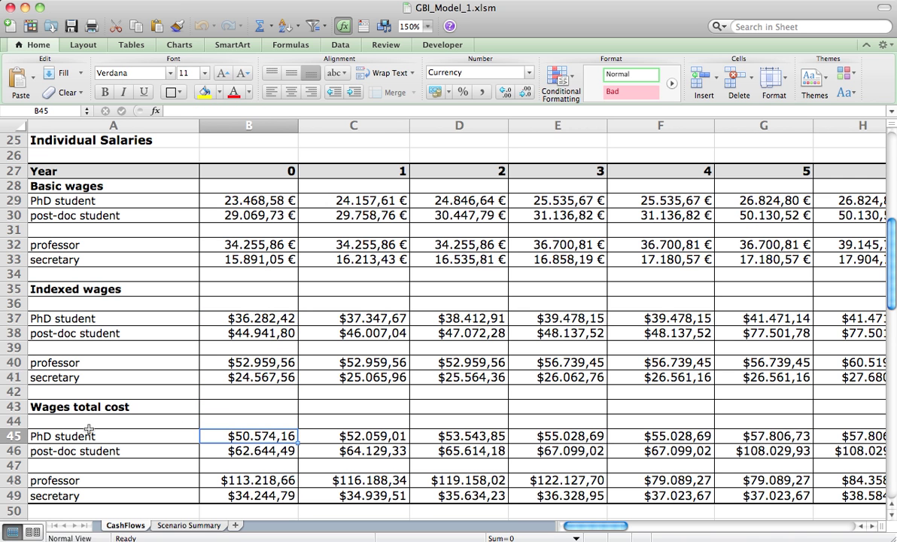
left_click(301, 111)
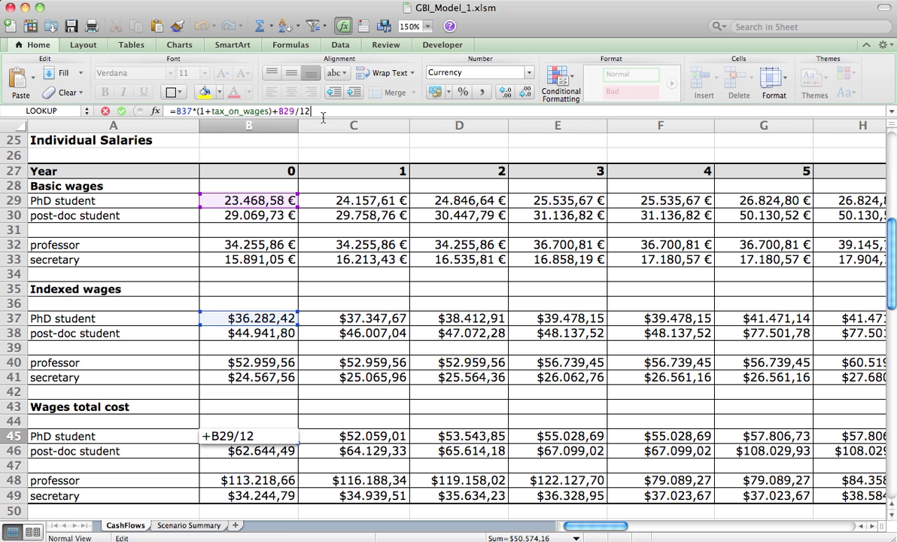
left_click_drag(314, 110, 275, 110)
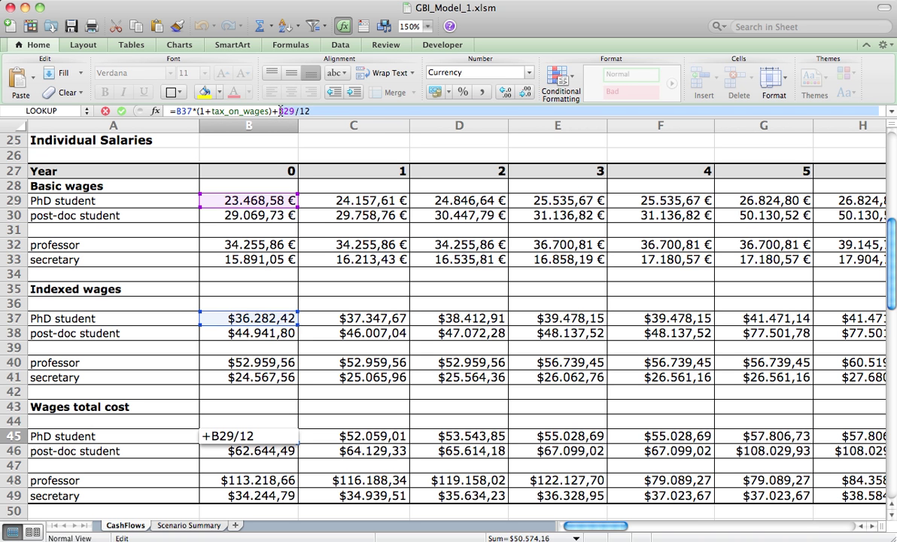
Step: Switch to SoftMana-tmp.docx in Word to read the wage overhead and tax notes, and return to the Excel workbook
key("super+Tab")
key("super+Tab")
key("super+Tab")
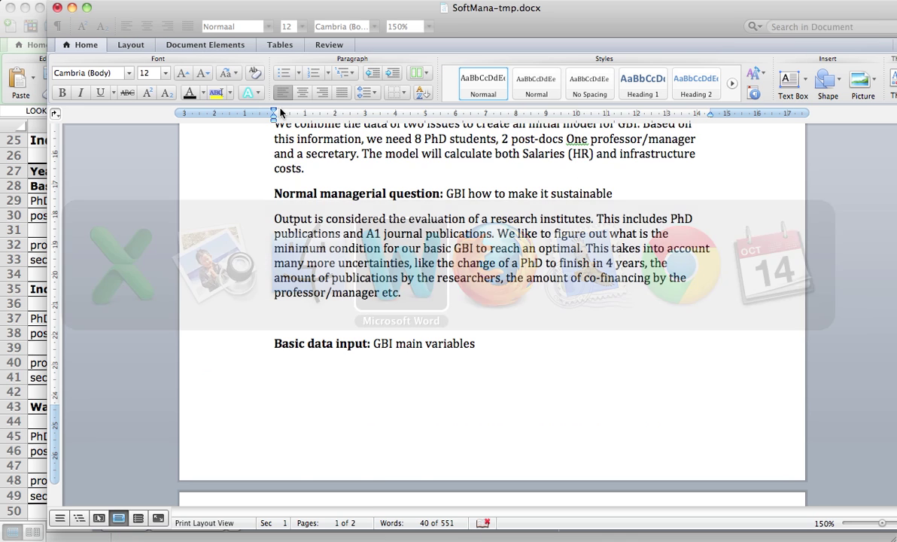
scroll(569, 288, "up", 3)
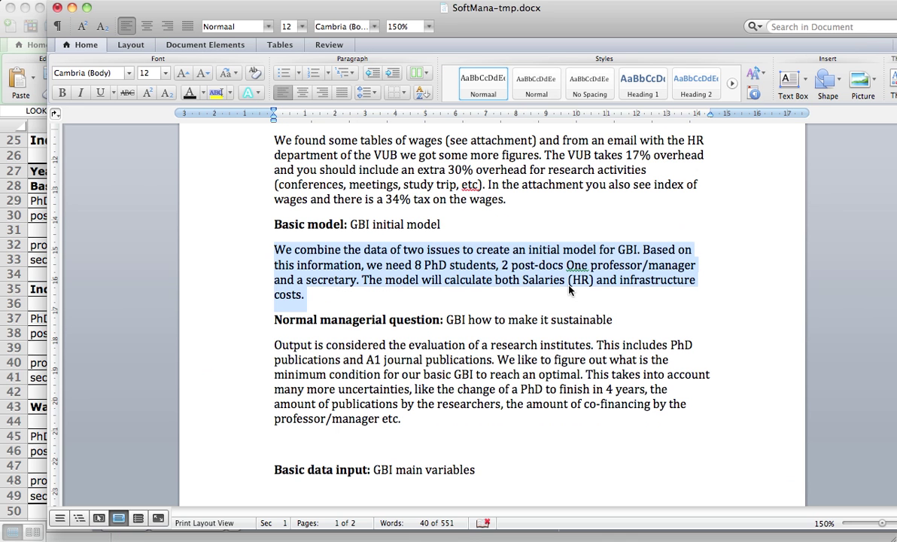
left_click(505, 346)
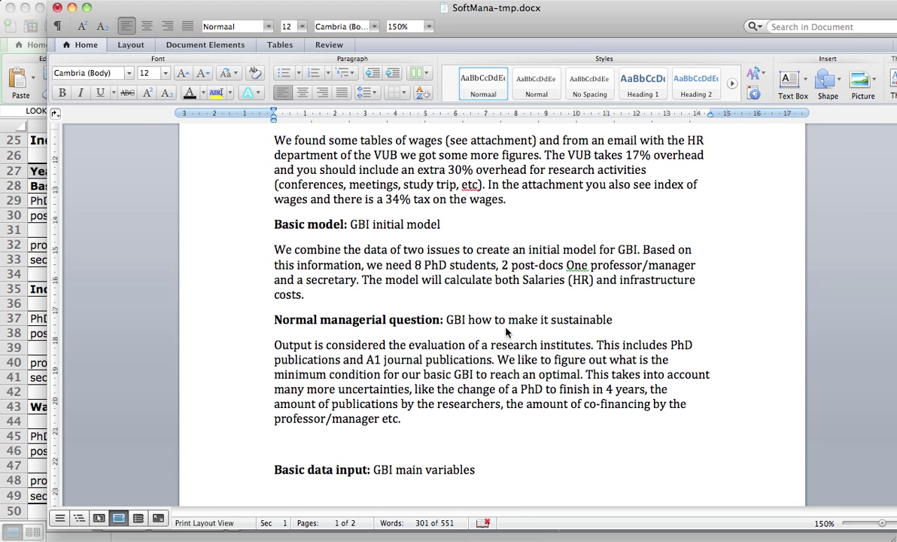
key("super+Tab")
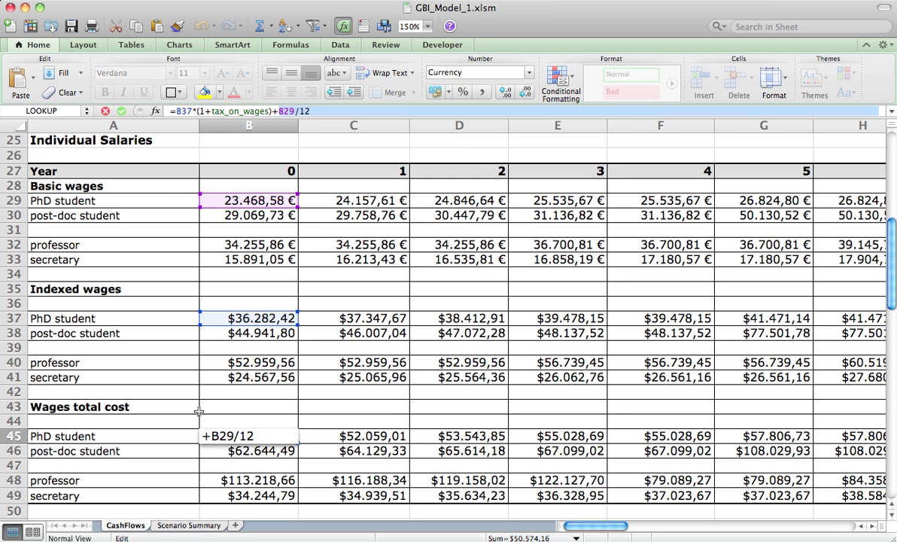
Step: Recheck the PhD student's year 0 total cost formula in B45 and leave formula editing
key("Return")
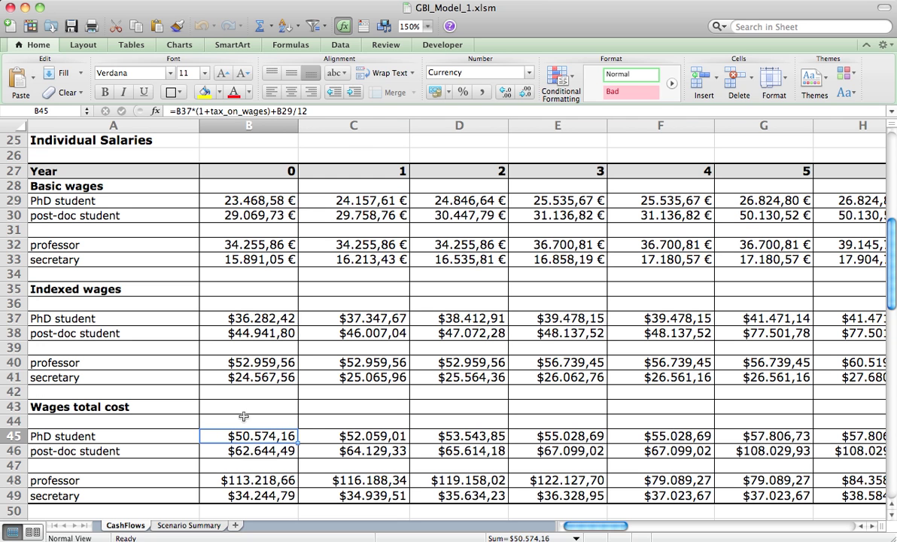
left_click(362, 111)
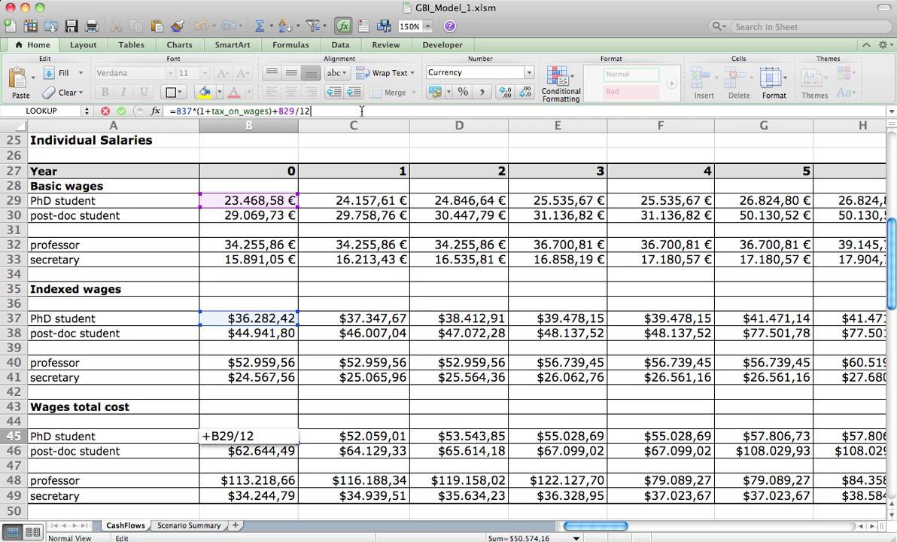
left_click(251, 438)
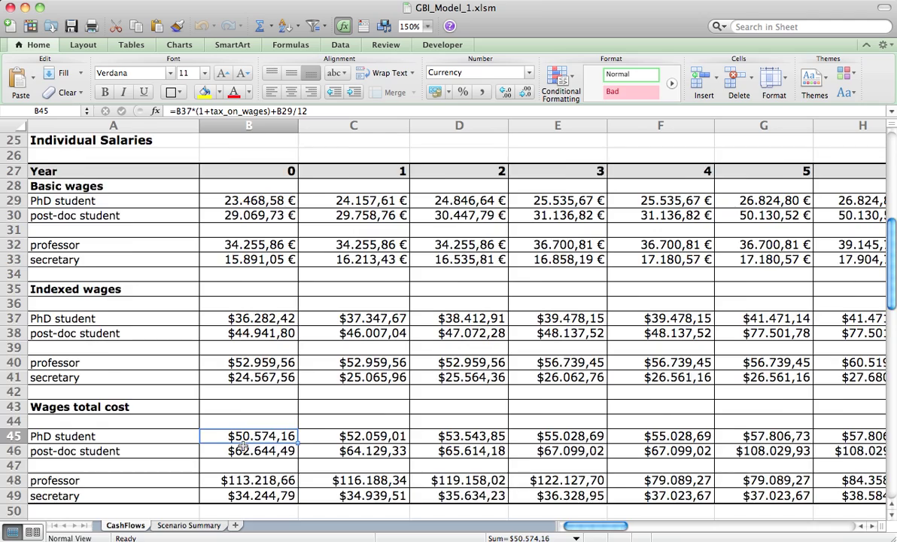
Step: Inspect the year 1 PhD students formula under Human Resources, trace its referenced wage and year ranges, and leave formula editing
scroll(241, 446, "down", 5)
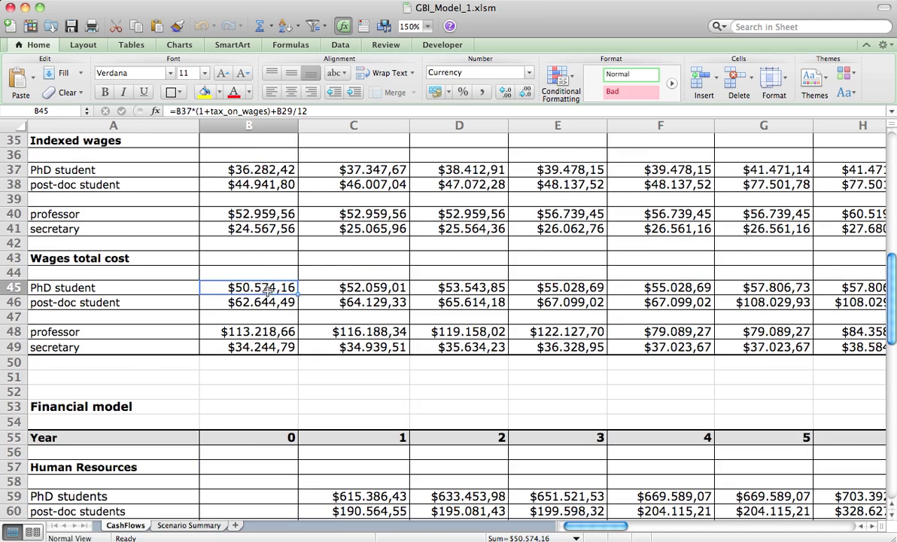
scroll(268, 290, "down", 6)
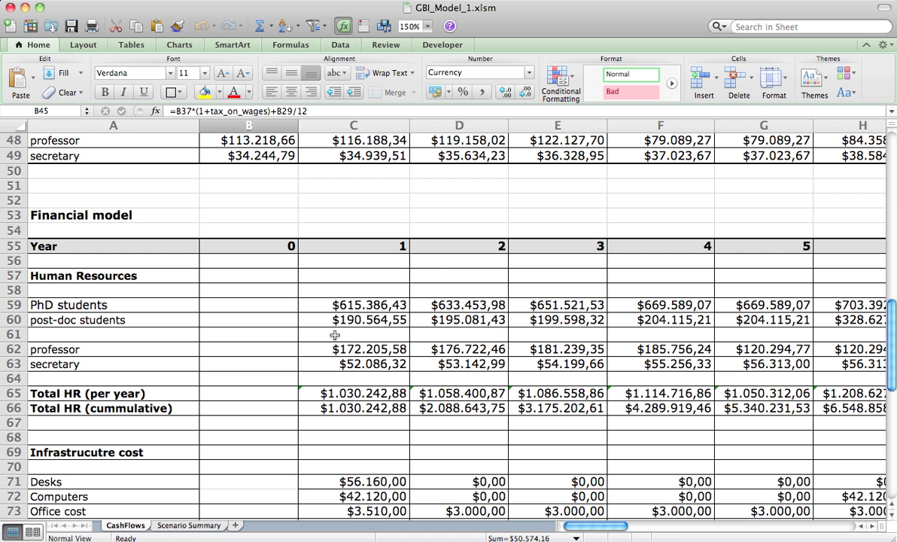
left_click(345, 305)
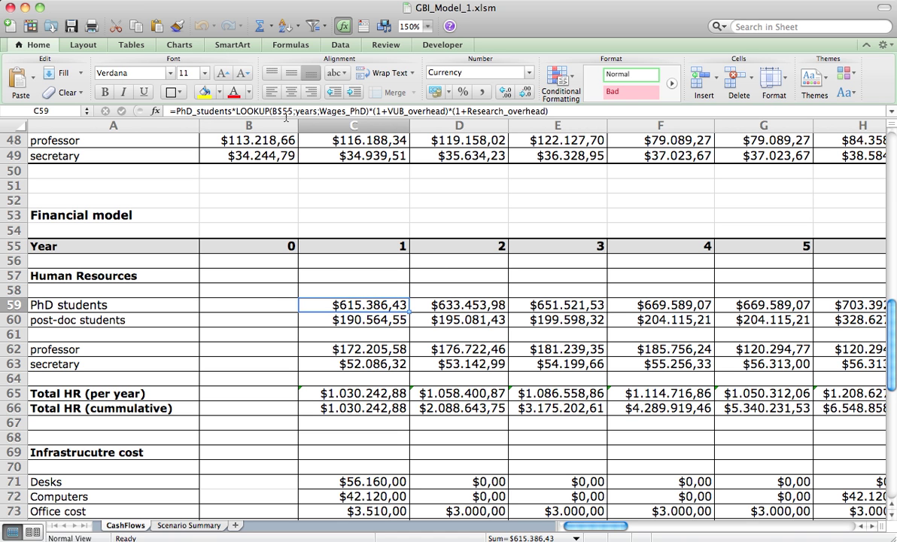
left_click(540, 110)
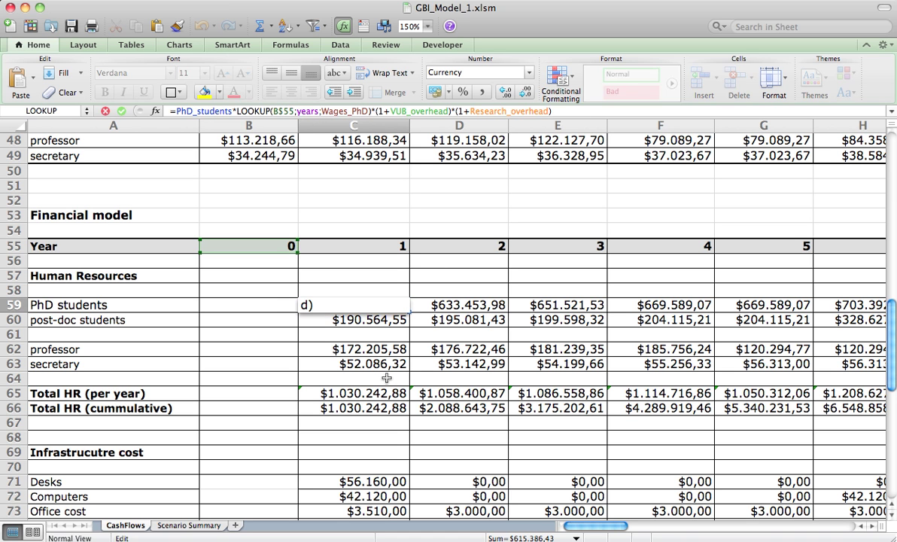
scroll(384, 376, "up", 8)
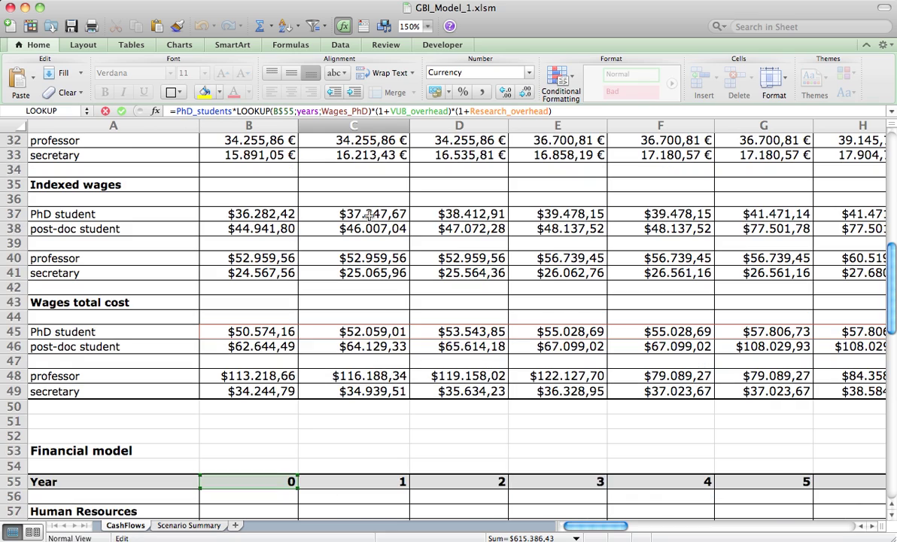
scroll(565, 214, "up", 8)
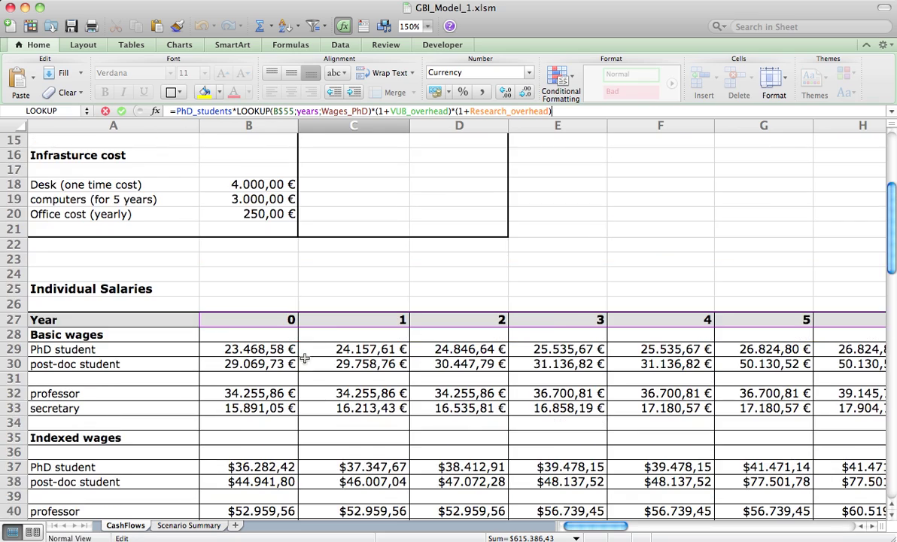
scroll(563, 325, "down", 8)
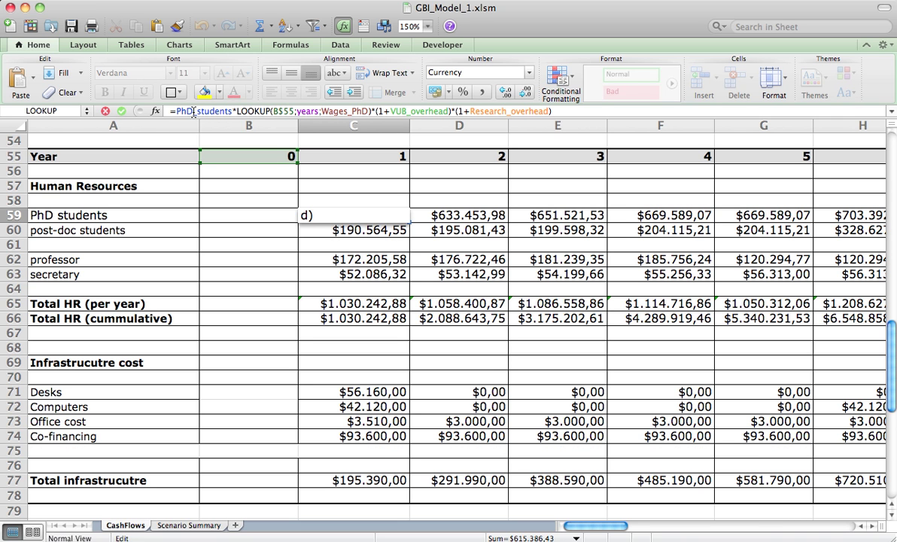
key("Escape")
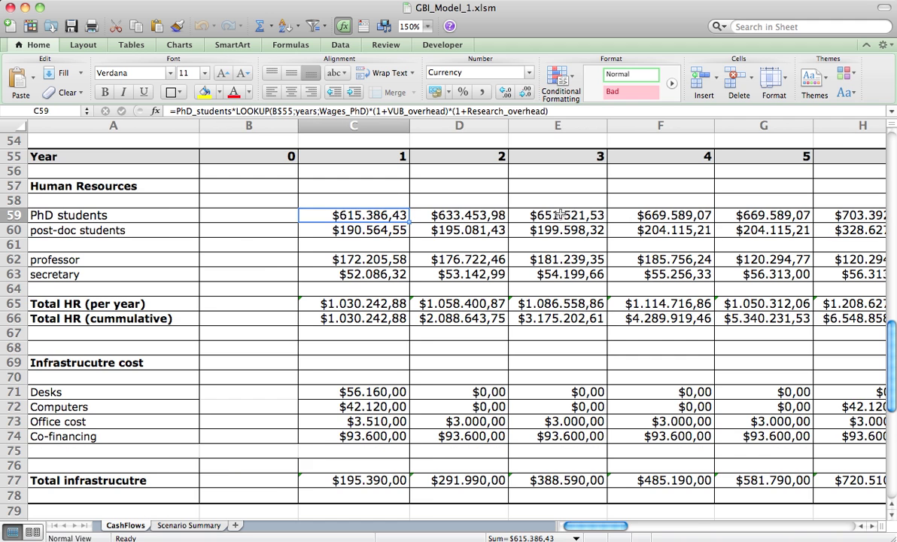
Step: Review the Human Resources rows and check which cells the year 1 Total HR (per year) formula sums
scroll(745, 228, "right", 8)
scroll(800, 245, "left", 8)
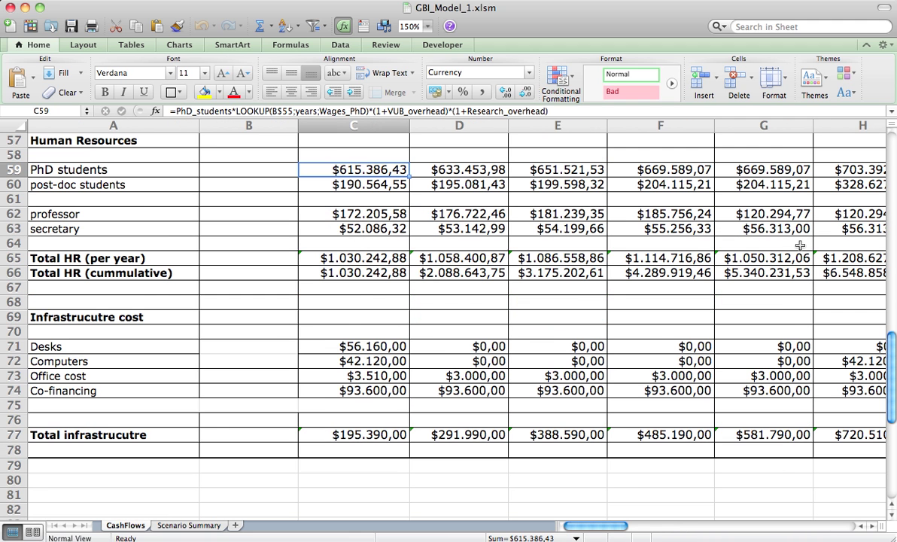
scroll(393, 267, "down", 3)
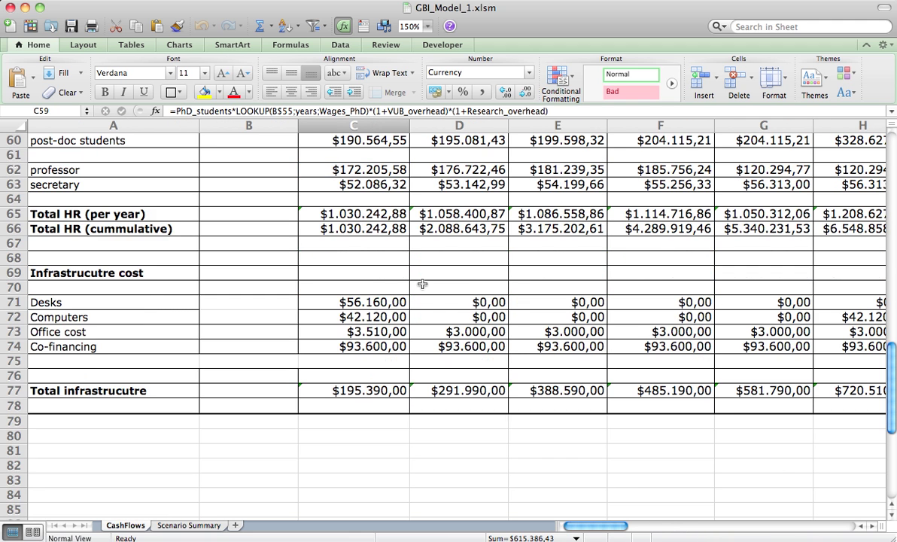
scroll(337, 200, "up", 4)
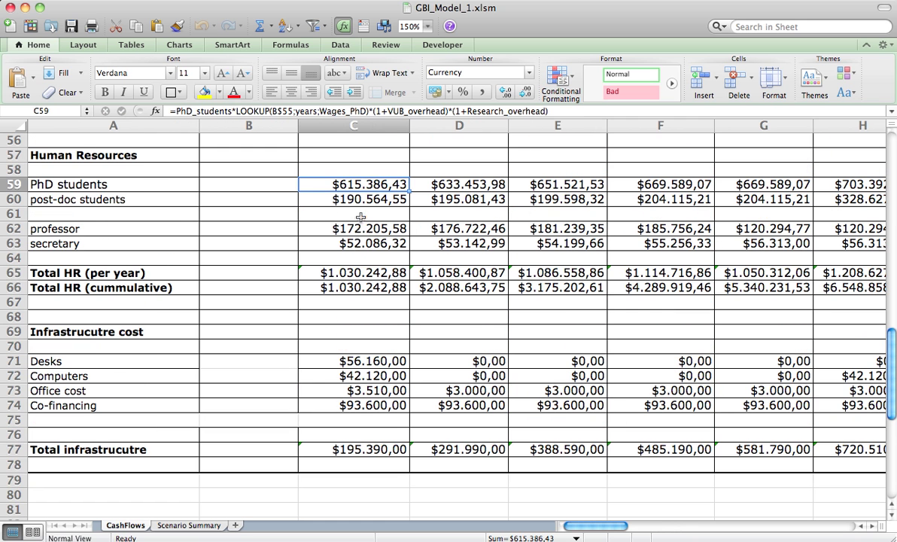
left_click(347, 272)
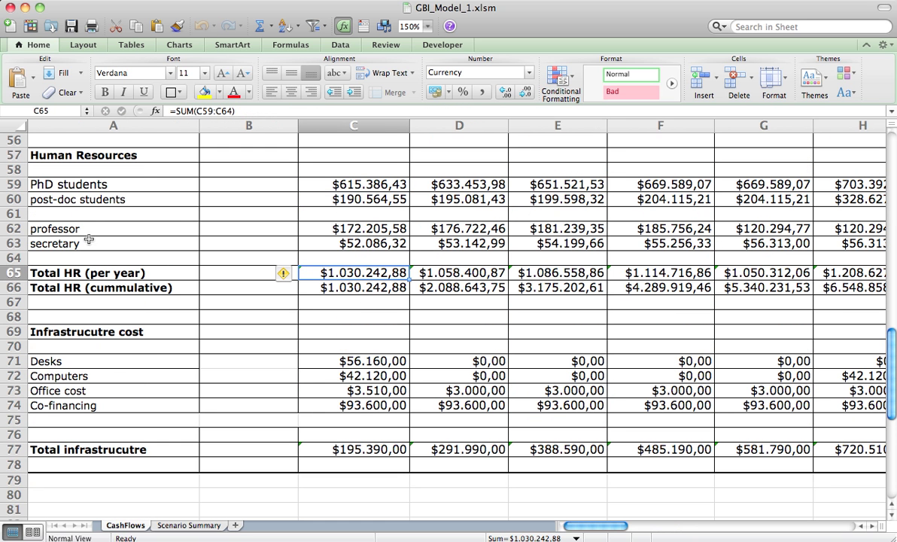
left_click(245, 111)
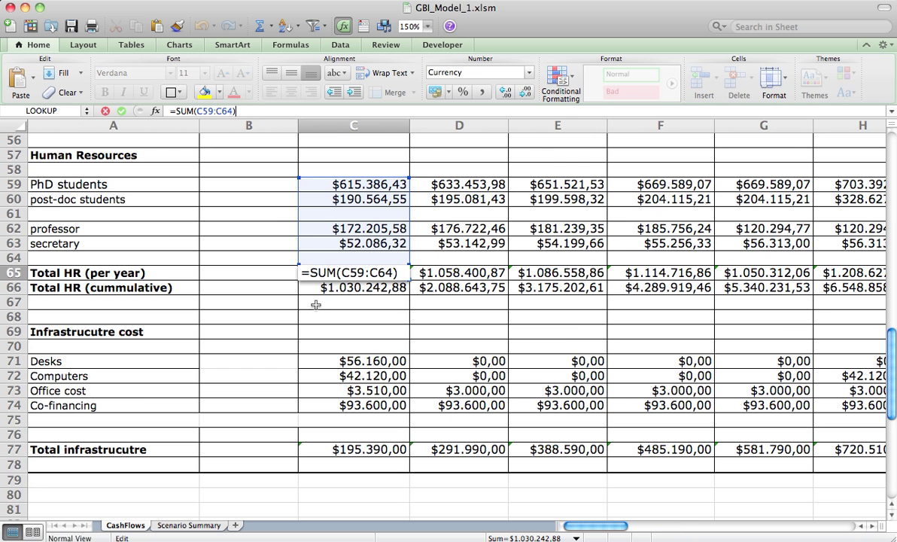
key("Escape")
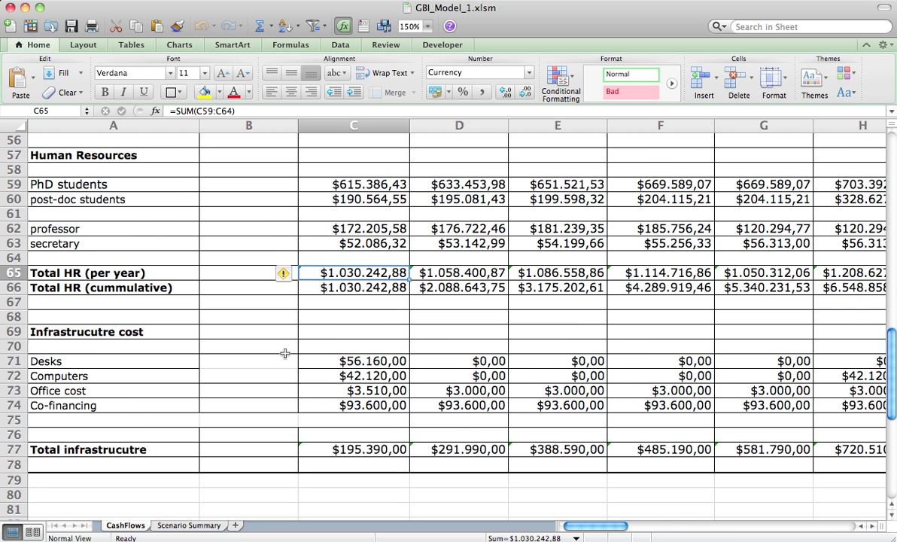
Step: Inspect the year 1 formulas in the infrastructure cost section, from Desks down through Co-financing
scroll(316, 320, "down", 3)
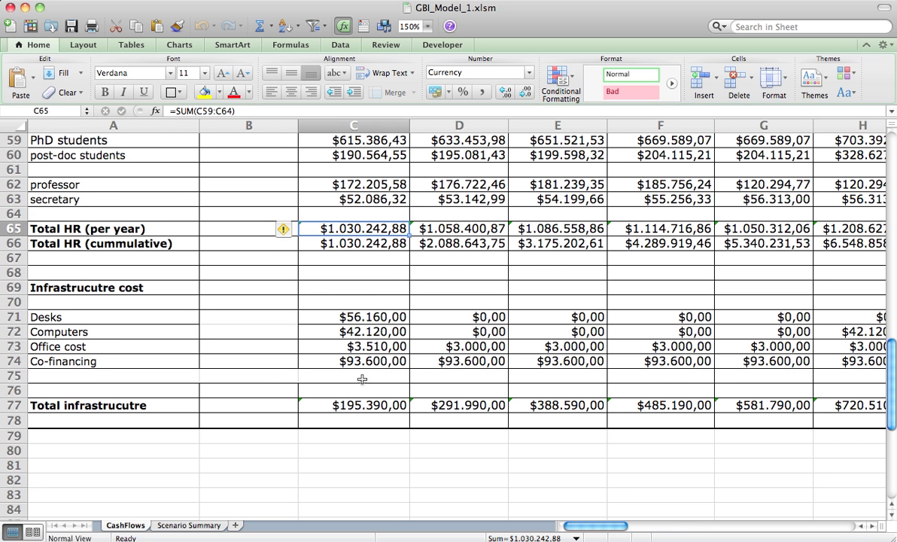
left_click(331, 316)
key("Down")
key("Down")
key("Down")
key("Up")
key("Up")
key("Up")
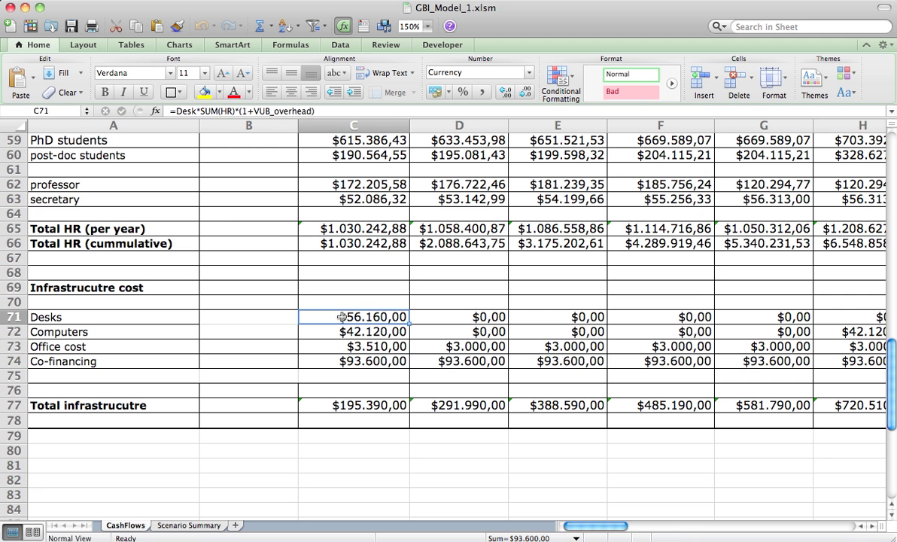
key("Down")
key("Down")
key("Down")
key("Down")
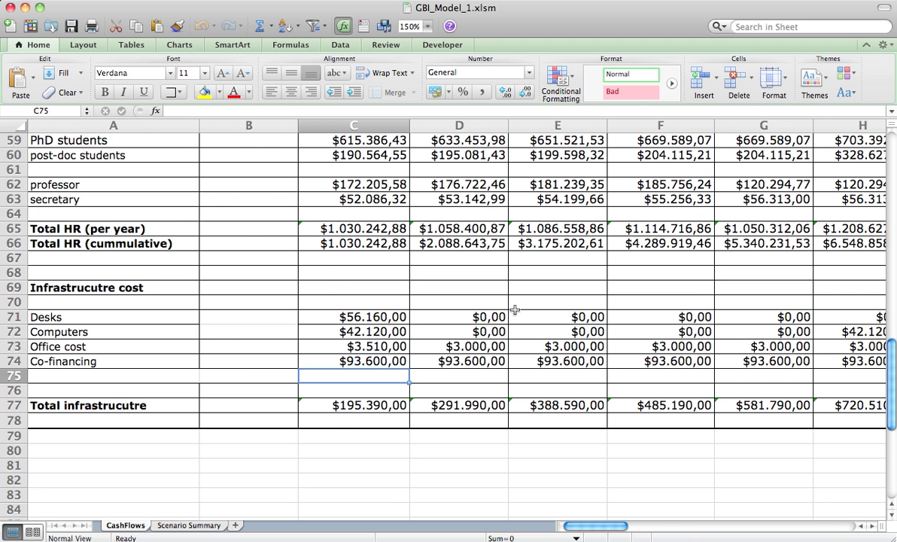
Step: Review the infrastructure costs across all years, and check the Office cost formulas from year 1 through year 5
scroll(602, 340, "right", 7)
scroll(626, 343, "left", 4)
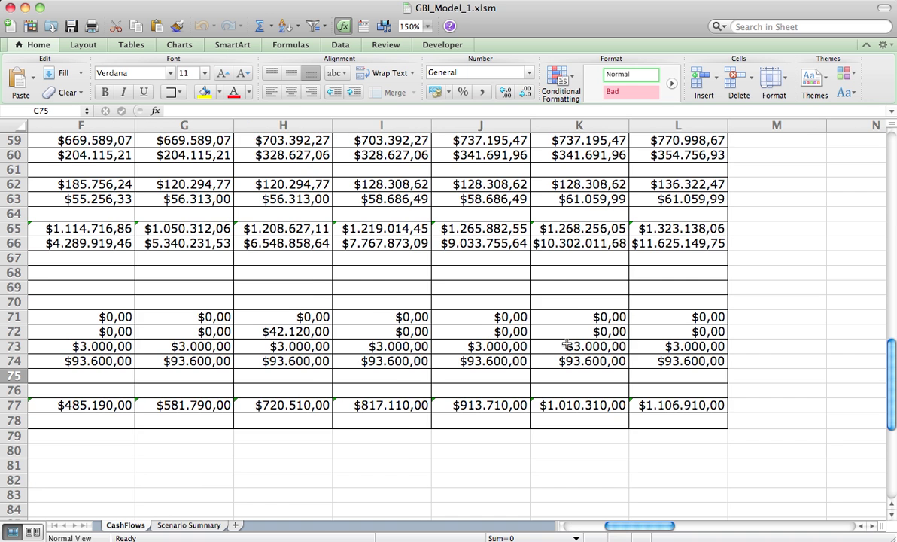
scroll(263, 316, "left", 5)
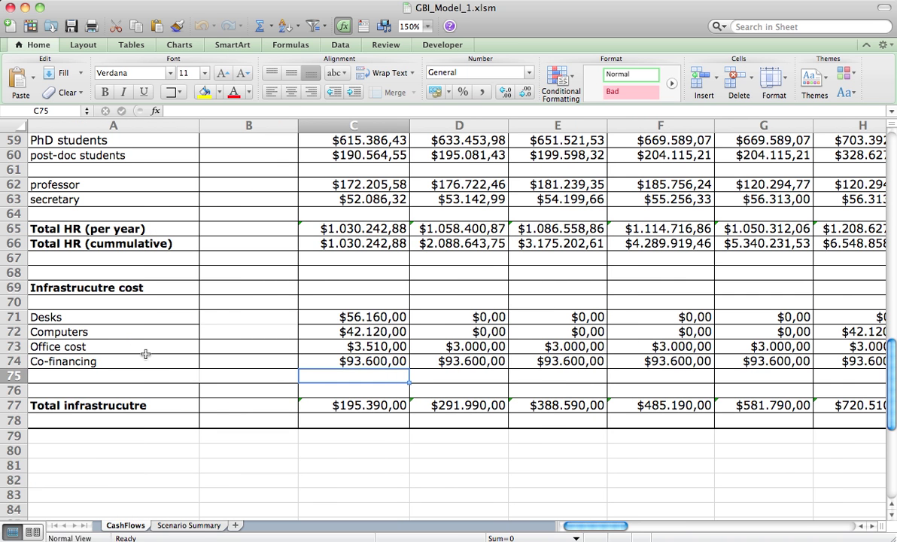
left_click(366, 348)
key("Right")
key("Right")
key("Right")
key("Right")
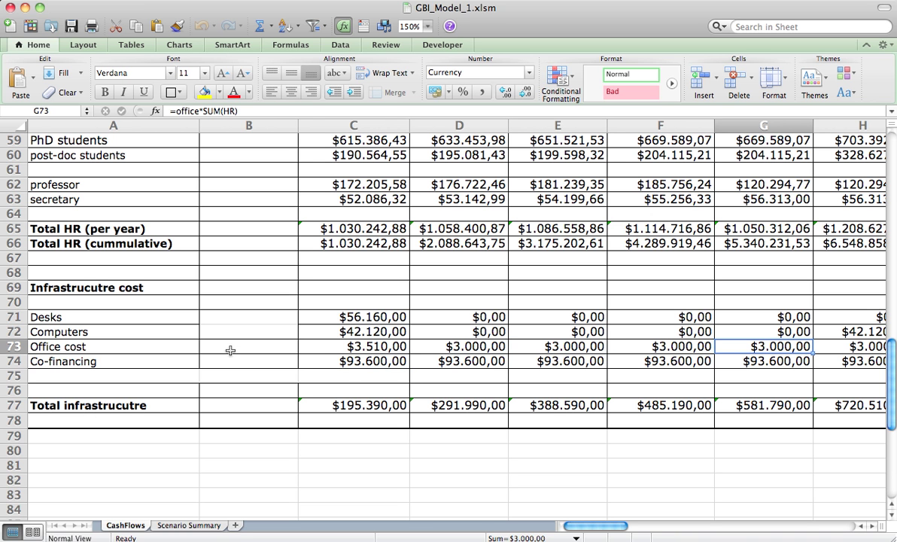
Step: Inspect the year 1 formulas for Co-financing and the infrastructure total
left_click(374, 365)
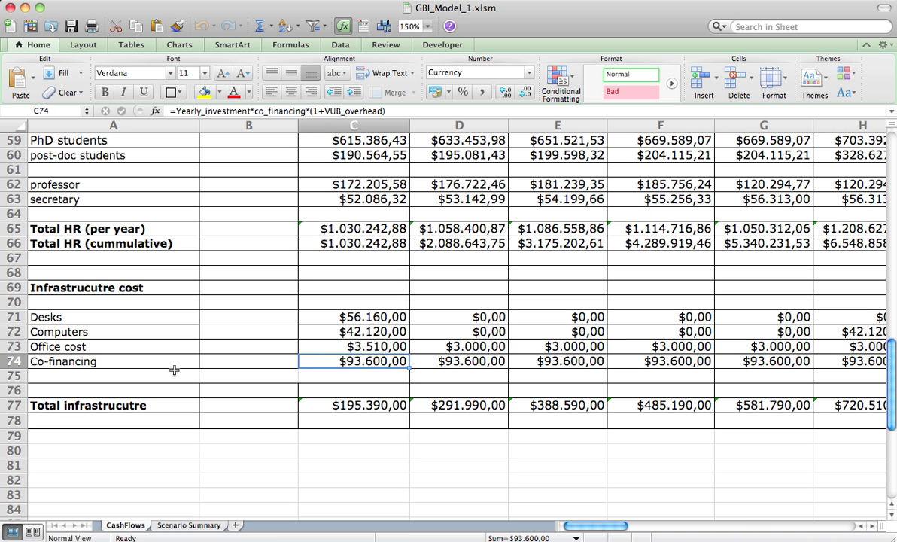
scroll(139, 353, "down", 1)
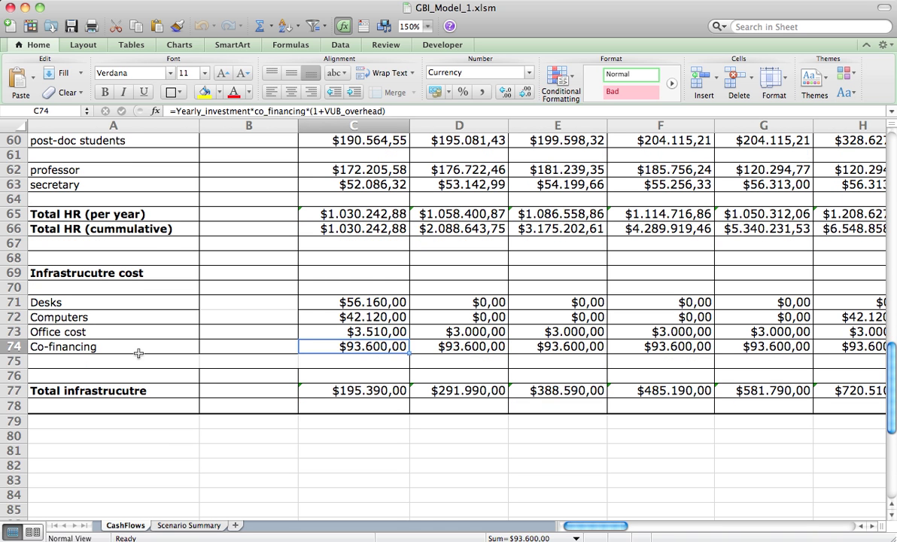
left_click(304, 404)
left_click(331, 386)
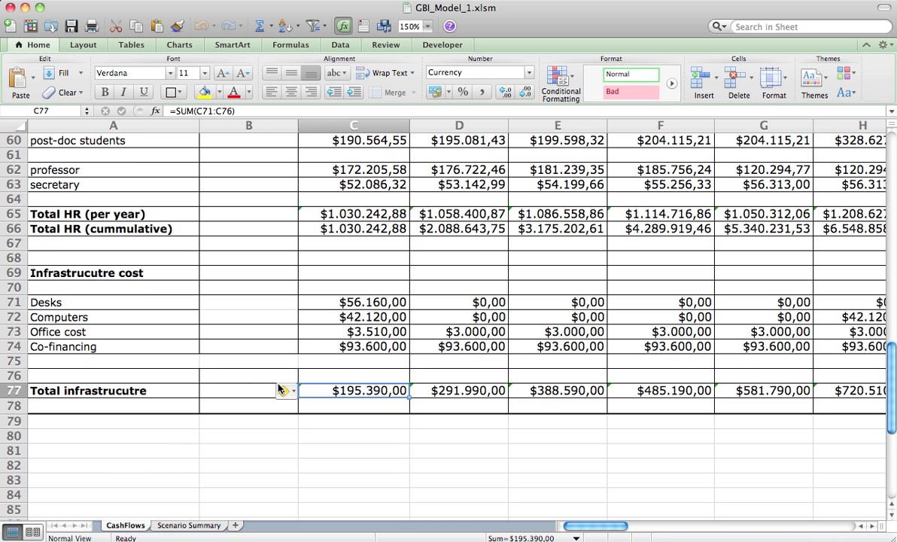
Step: Return to the Results table near the start of the sheet and inspect the Human resources formula for after 5 years
scroll(595, 448, "down", 5)
scroll(595, 447, "up", 15)
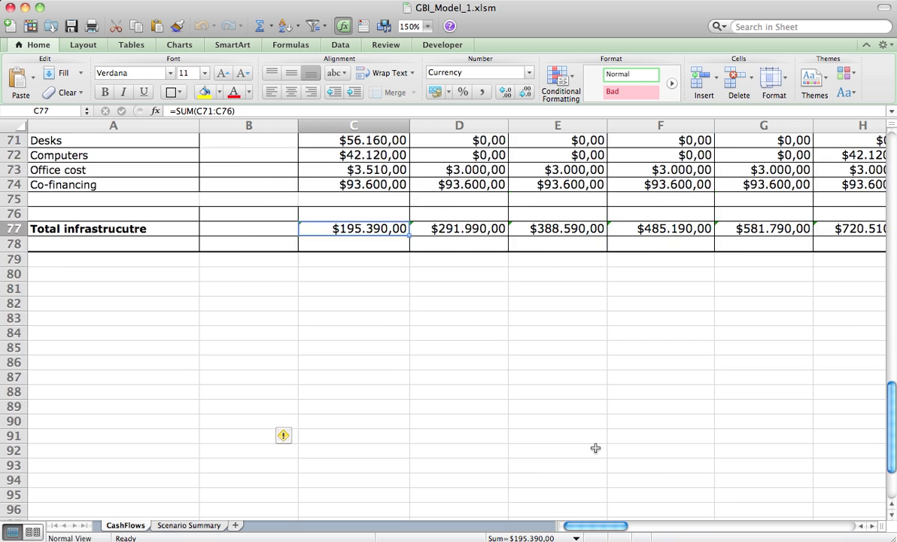
scroll(595, 448, "up", 6)
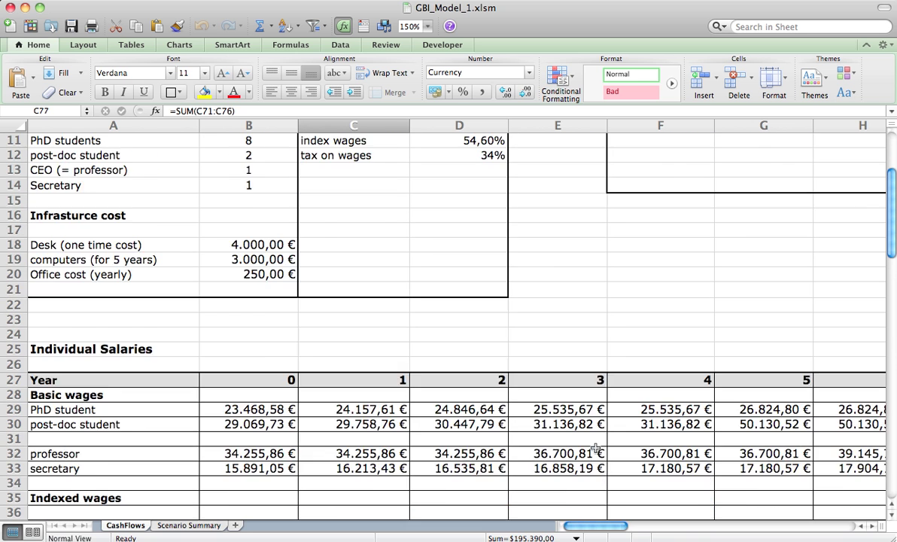
scroll(610, 348, "right", 2)
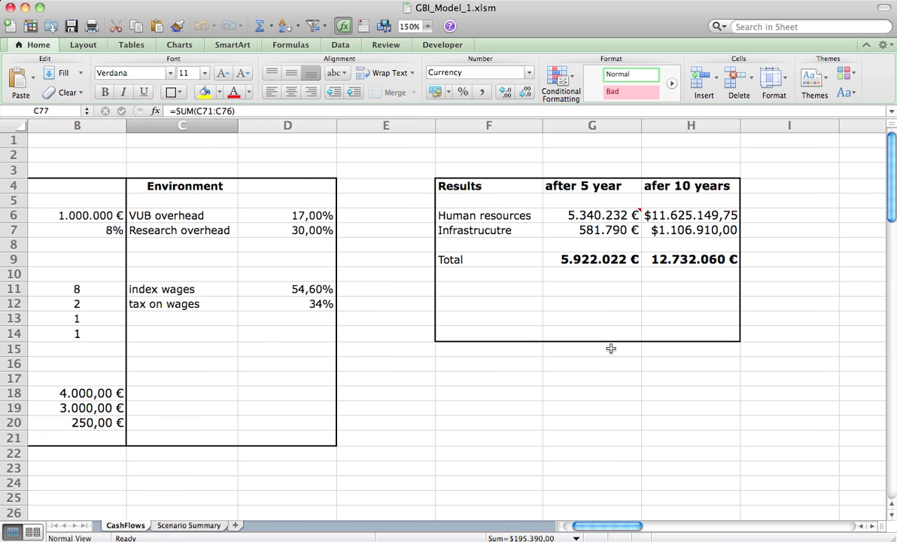
left_click(579, 215)
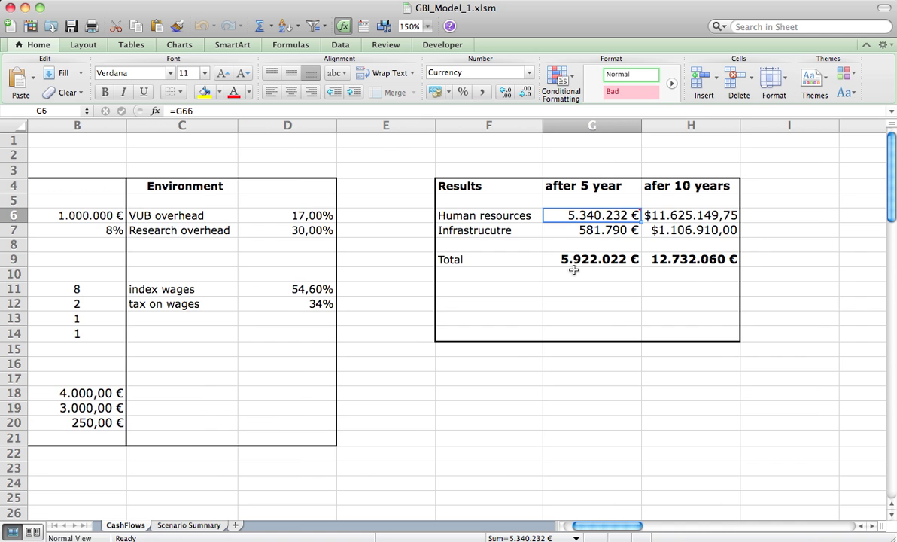
Step: Switch to Firefox, where the GBI initial model issue page is open
key("super+Tab")
key("super+Tab")
key("super+Tab")
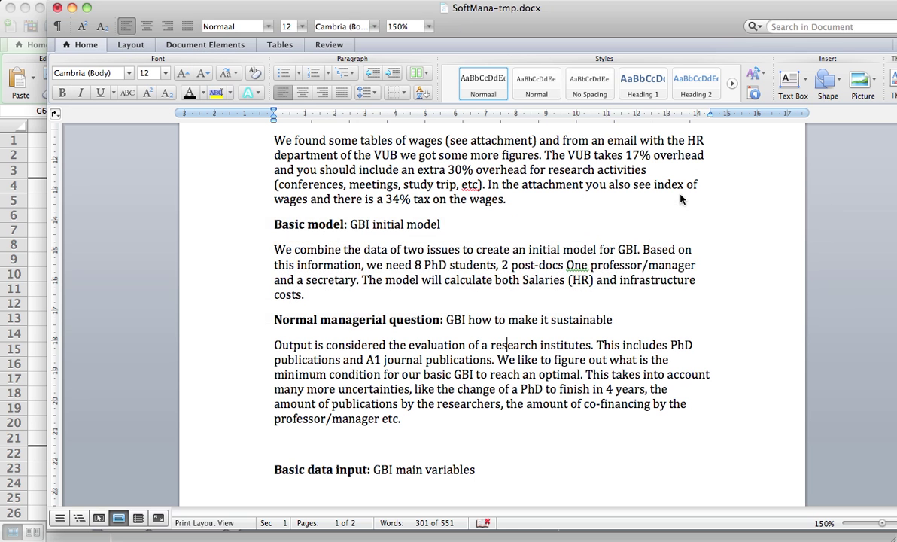
key("super+Tab")
key("super+Tab")
key("super+Tab")
key("super+shift+Tab")
key("super+Tab")
key("super+shift+Tab")
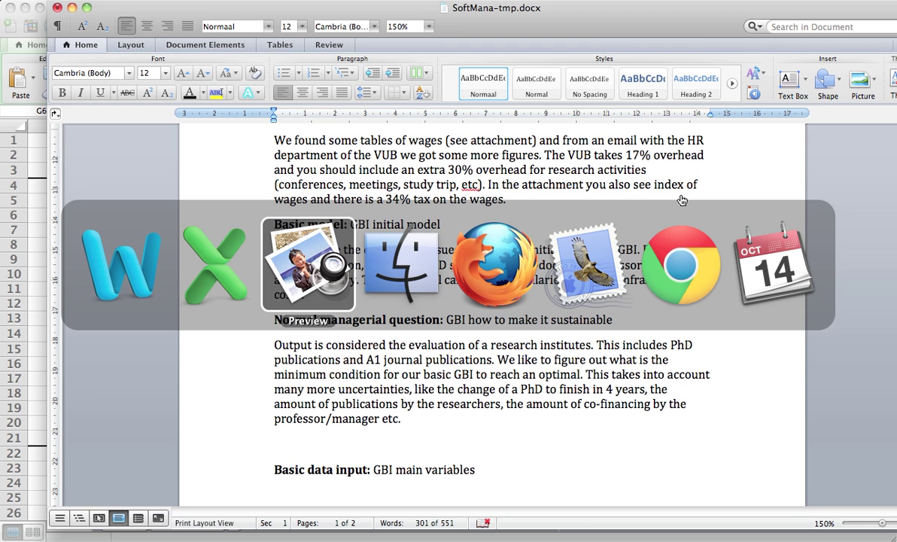
key("super+shift+Tab")
key("super+Tab")
key("super+Tab")
key("super+Tab")
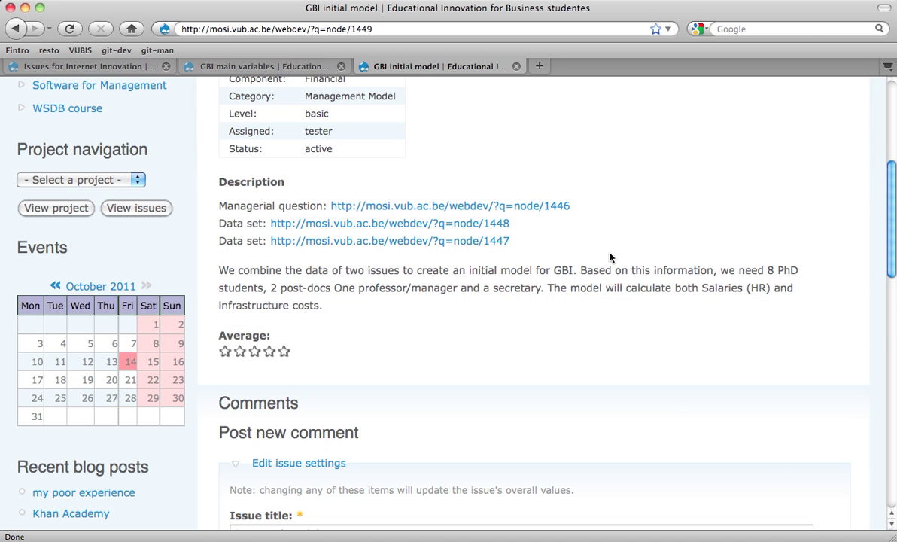
Step: Write the issue comment "It seems we need 6 mil in 5 years and 13 min for 10 mil"
scroll(595, 267, "down", 5)
scroll(376, 334, "down", 5)
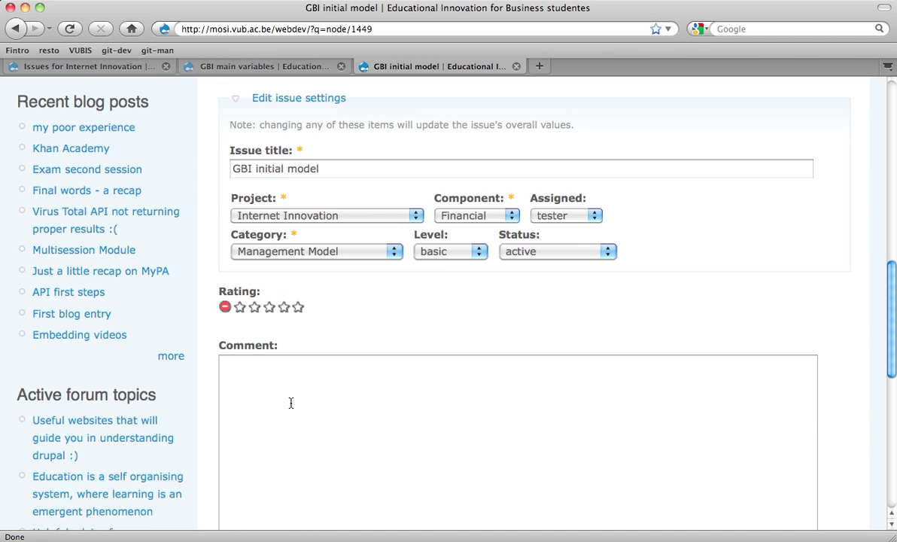
left_click(292, 403)
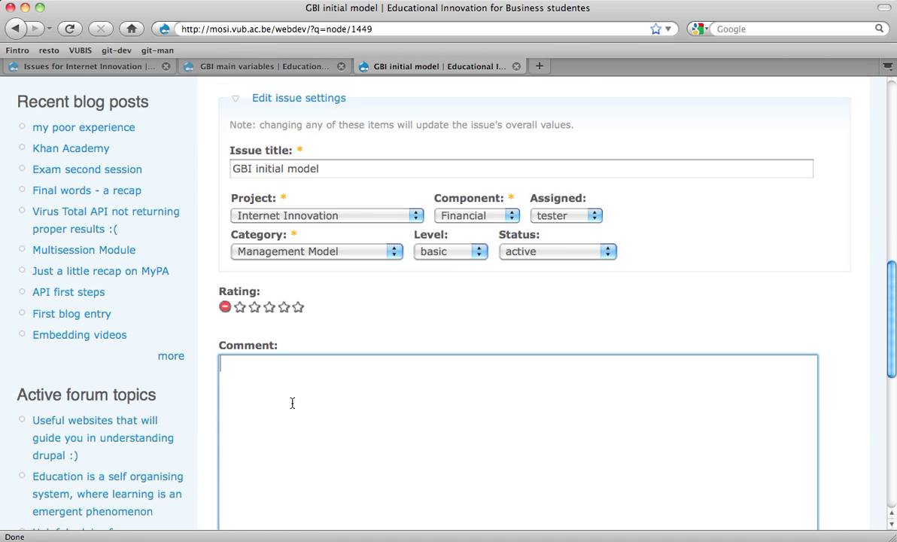
type("It seems we need")
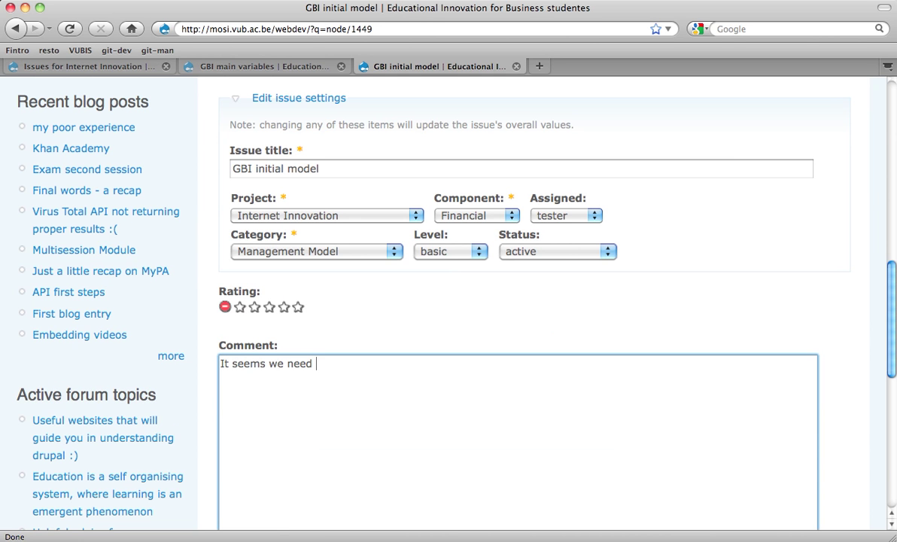
type(" 6 mil in 5 years and ")
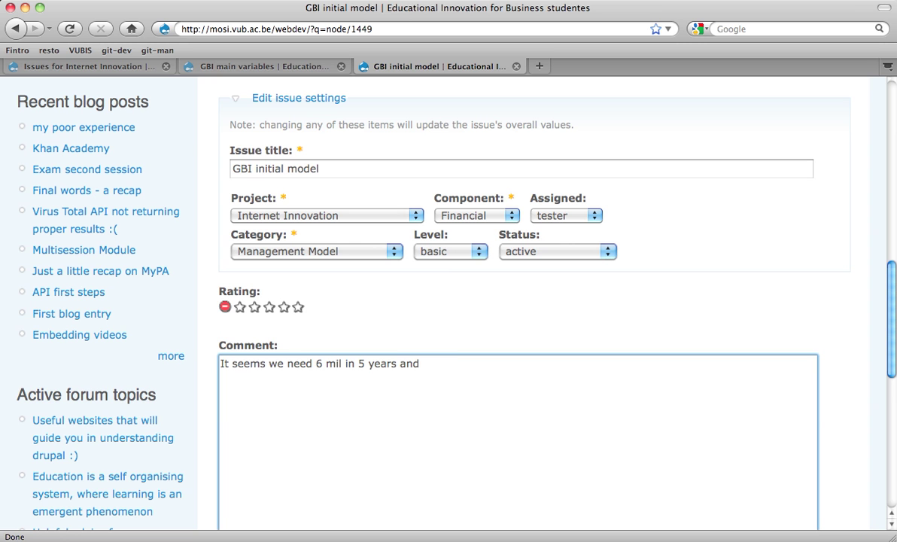
type("13 min afte")
key("BackSpace")
key("shift+alt+Left")
type("for 10 mil")
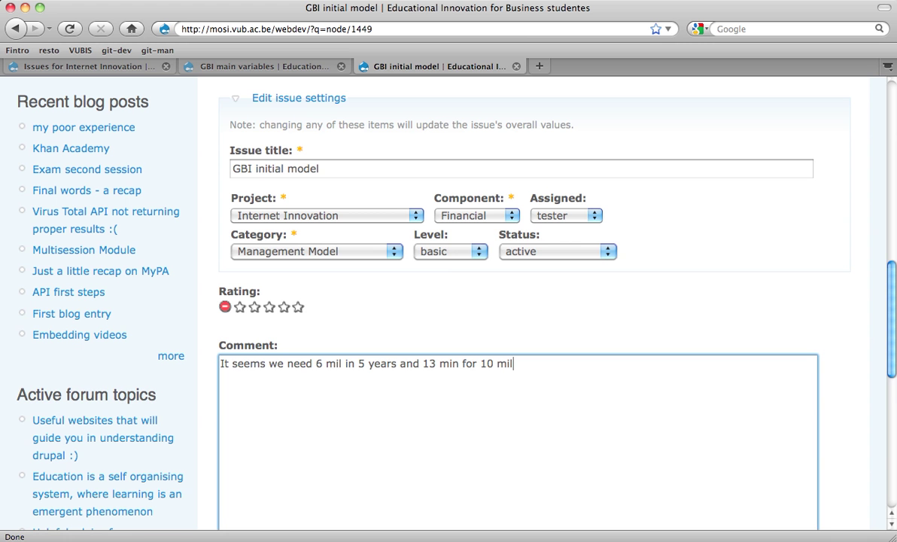
scroll(316, 344, "down", 10)
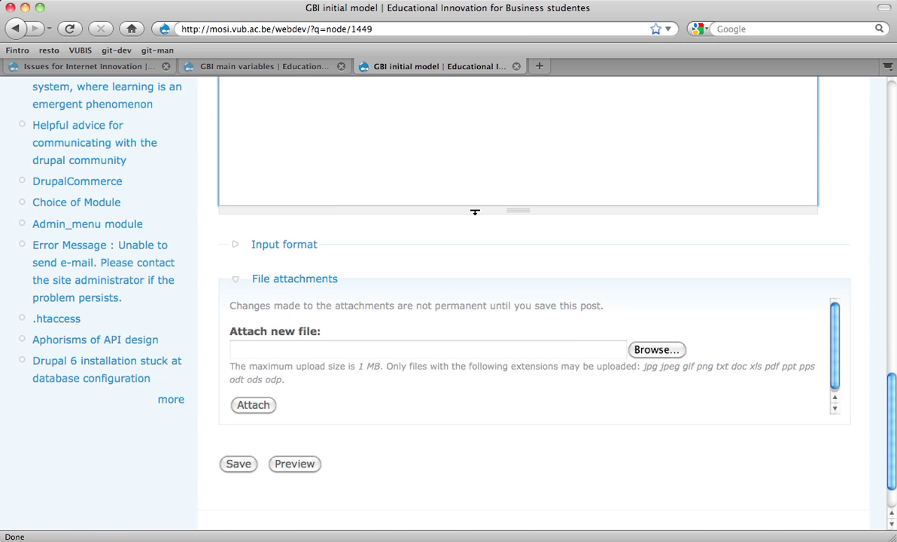
scroll(475, 211, "up", 5)
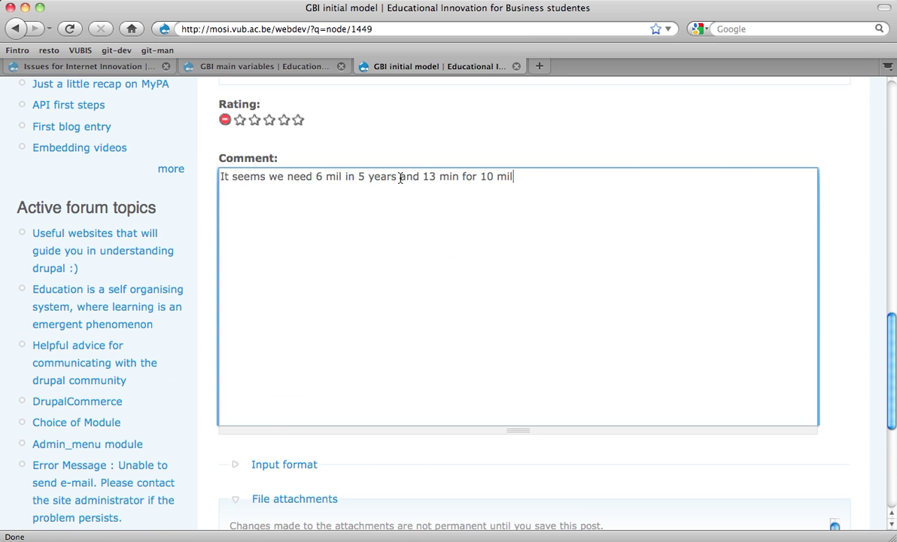
Step: Switch to the GBI_Model_1 workbook in Excel and inspect the PhD student cost formulas for years 5 and 6
key("super+Tab")
key("super+Tab")
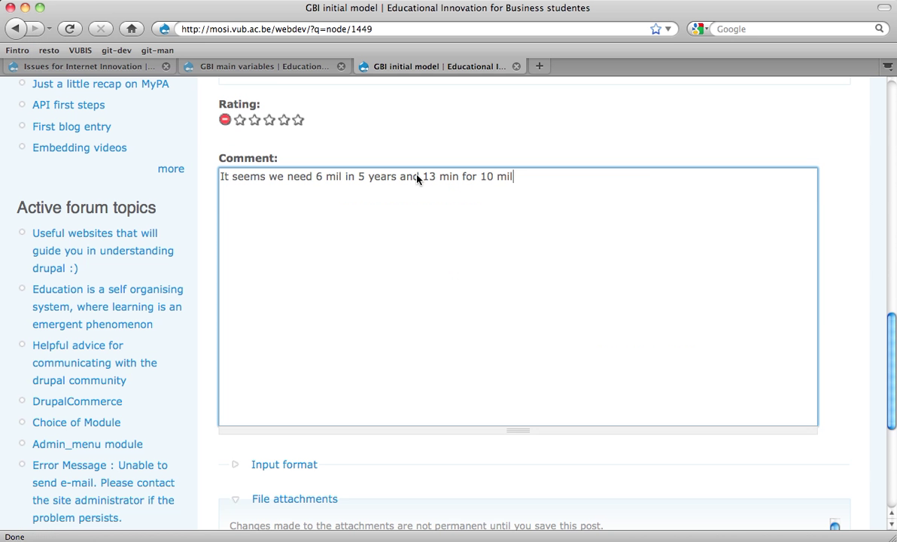
key("super+Tab")
key("super+shift+Tab")
key("super+Tab")
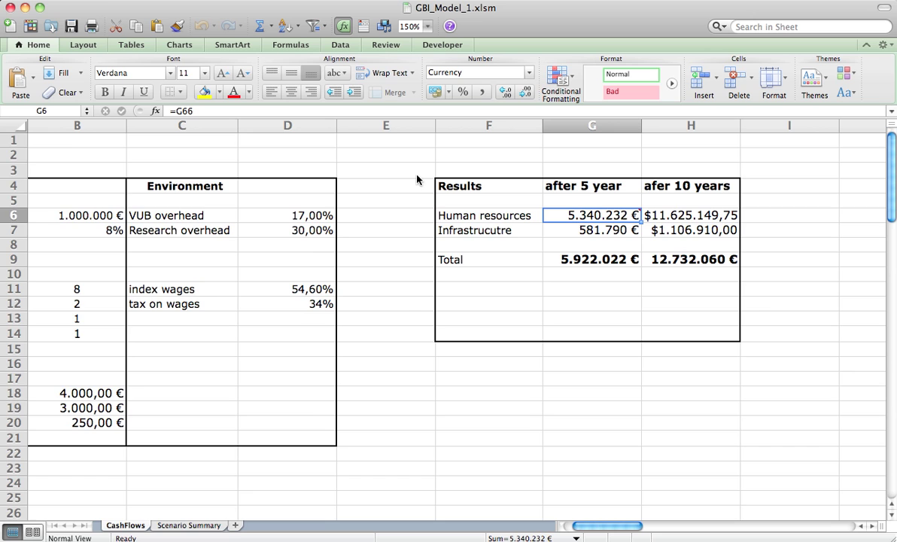
scroll(518, 261, "down", 10)
scroll(519, 261, "down", 8)
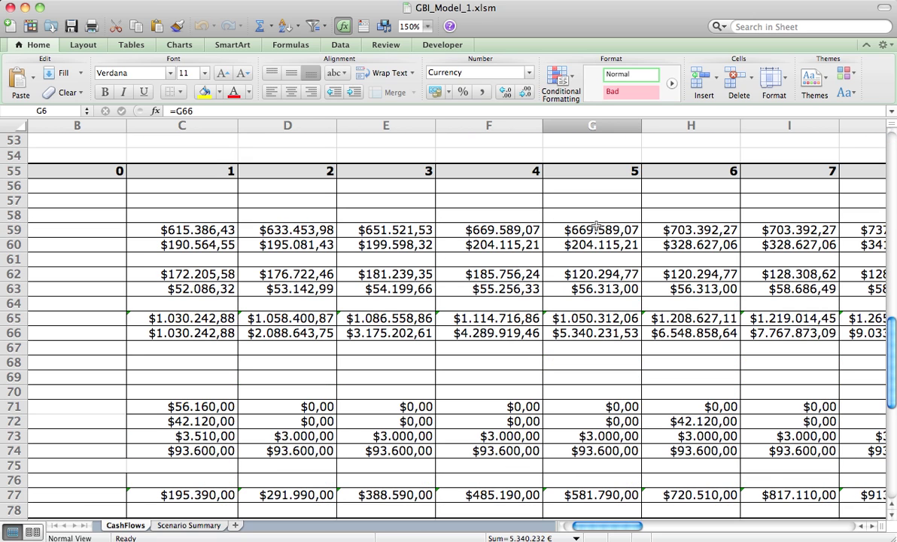
left_click(597, 227)
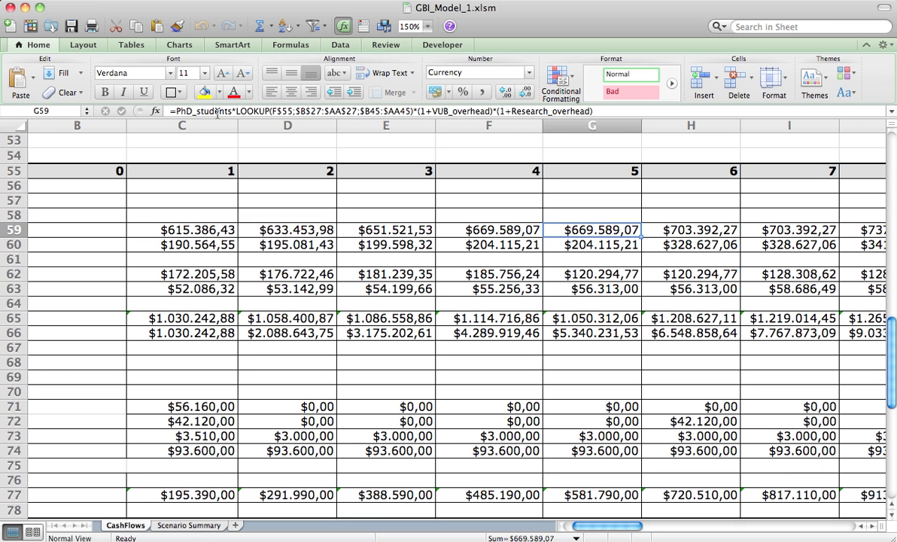
left_click(669, 235)
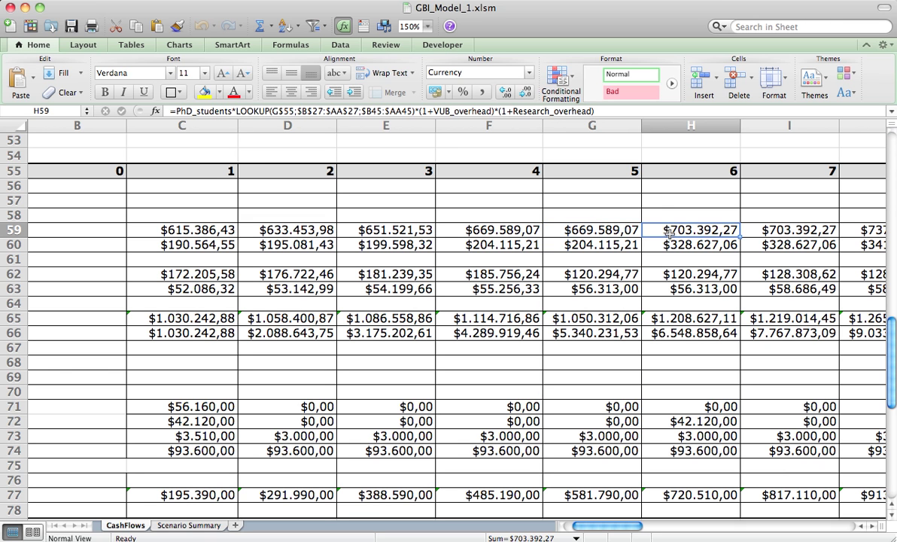
scroll(324, 337, "up", 10)
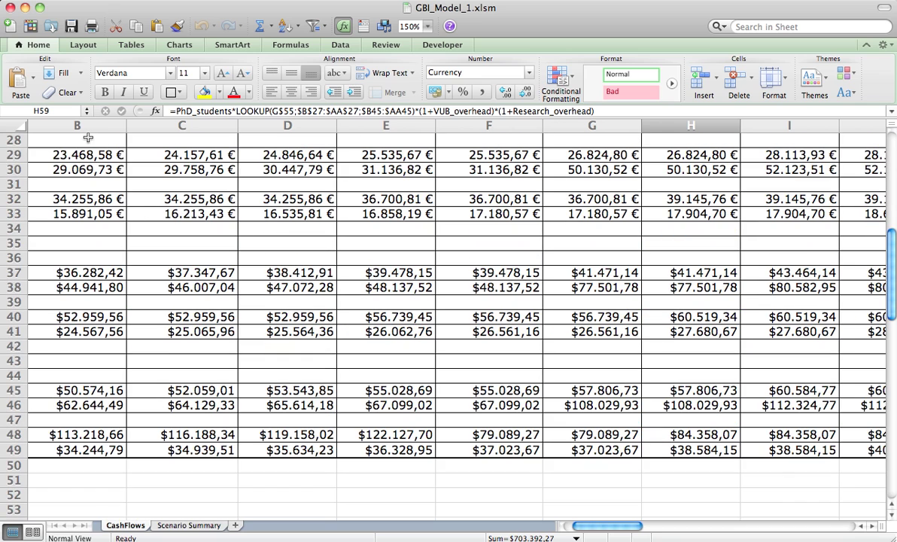
scroll(670, 176, "up", 5)
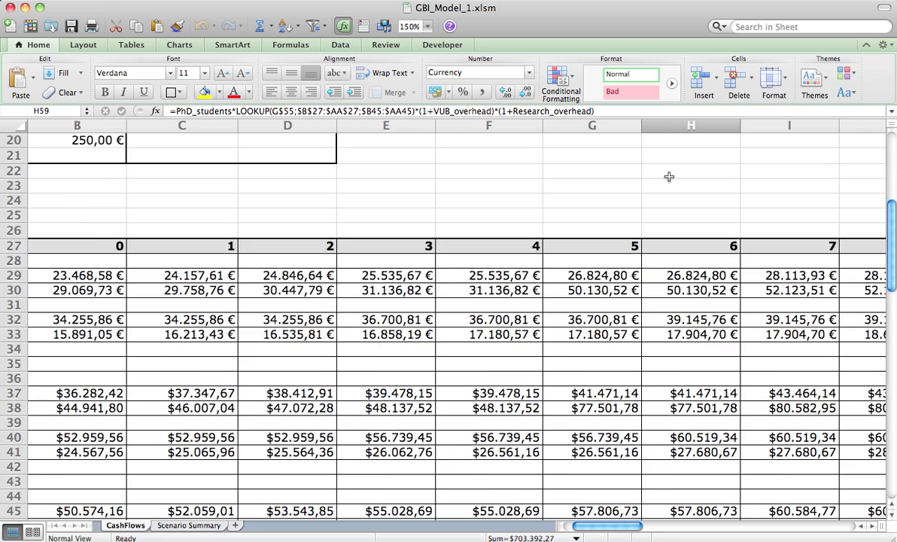
Step: Switch back to Firefox and try to attach the GBI_Model_1 file from the online-tutorials folder to the comment
key("super+Tab")
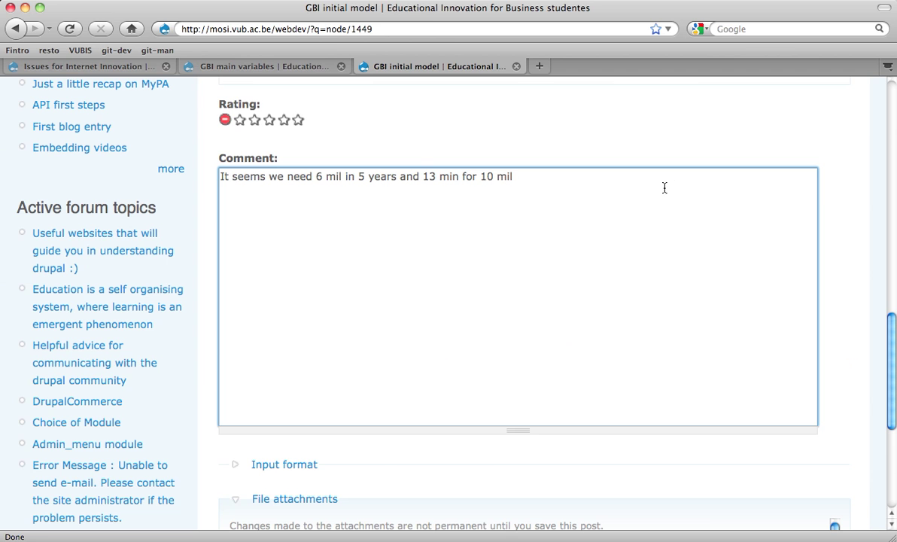
key("super+Tab")
key("super+Tab")
left_click(329, 242)
scroll(331, 279, "down", 6)
left_click(655, 302)
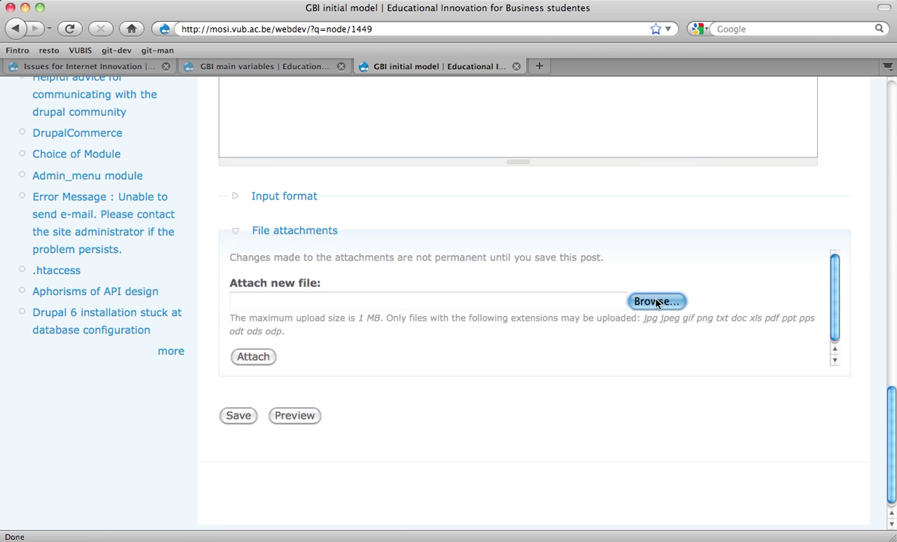
left_click(357, 142)
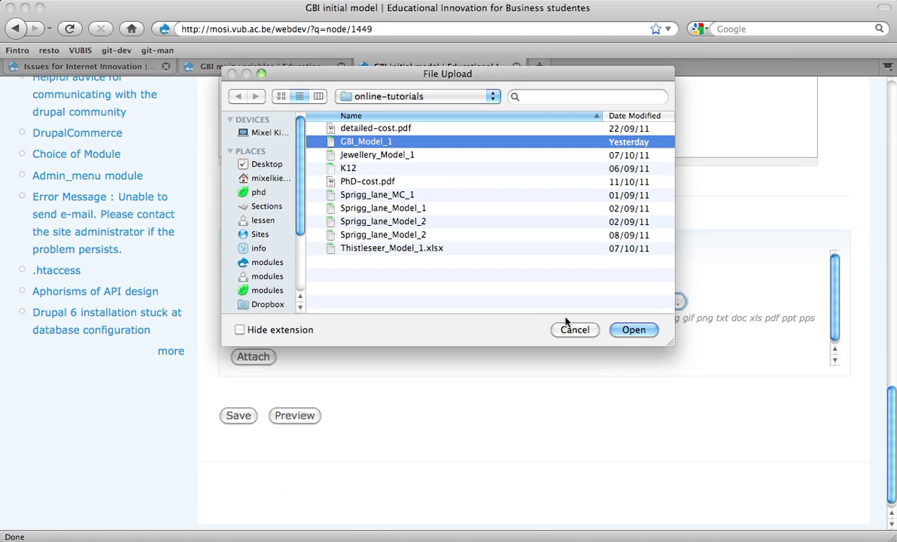
left_click(626, 331)
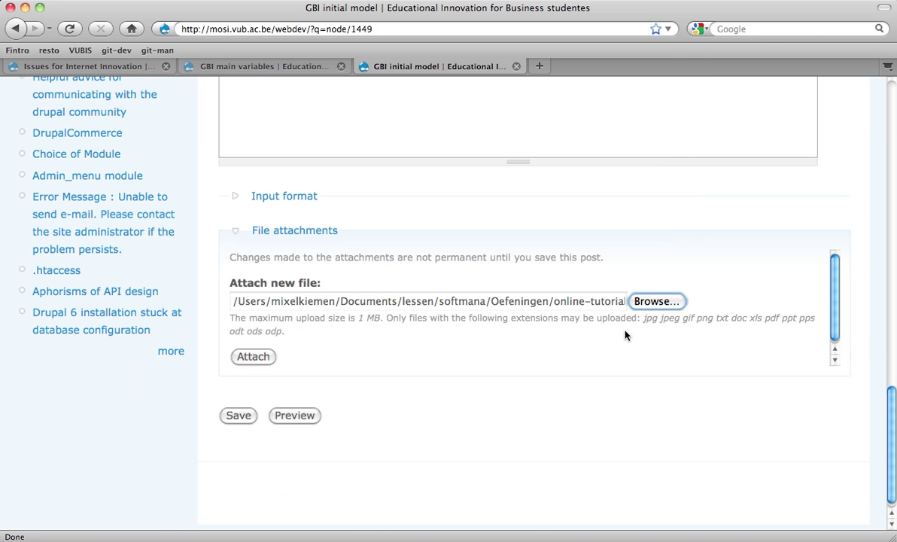
left_click(253, 357)
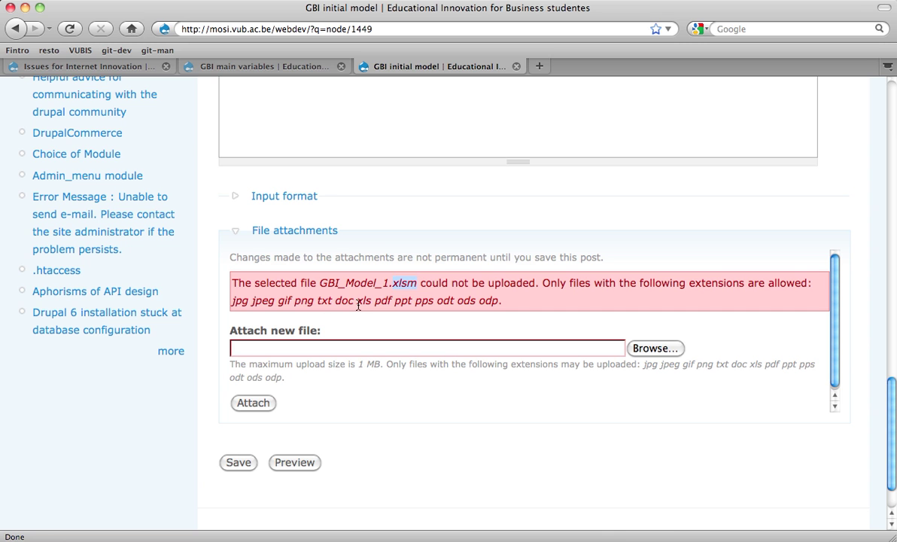
Step: Compare the workbook's file extension with the extensions allowed for attachments
left_click_drag(393, 284, 399, 288)
scroll(388, 355, "up", 2)
scroll(388, 357, "down", 3)
scroll(388, 357, "up", 5)
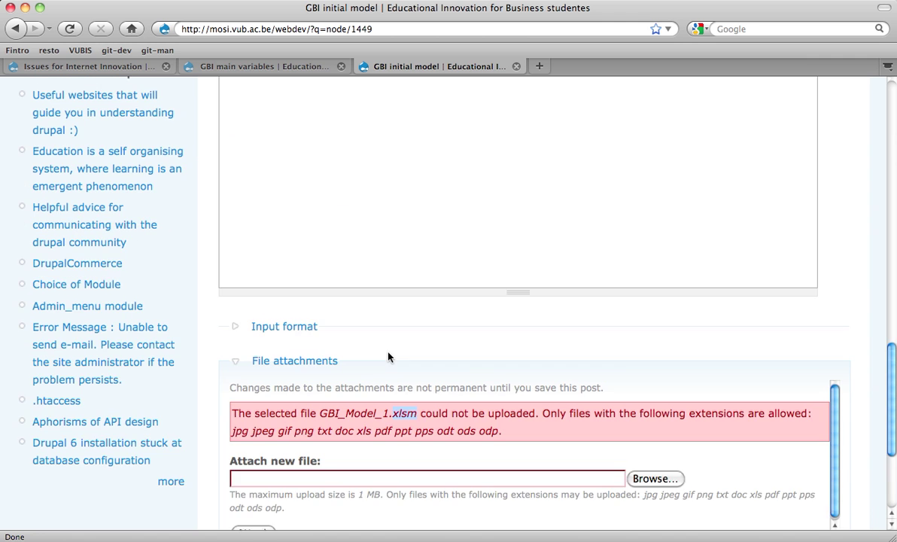
scroll(388, 356, "down", 4)
key("super+Tab")
key("Tab")
key("super+shift+Tab")
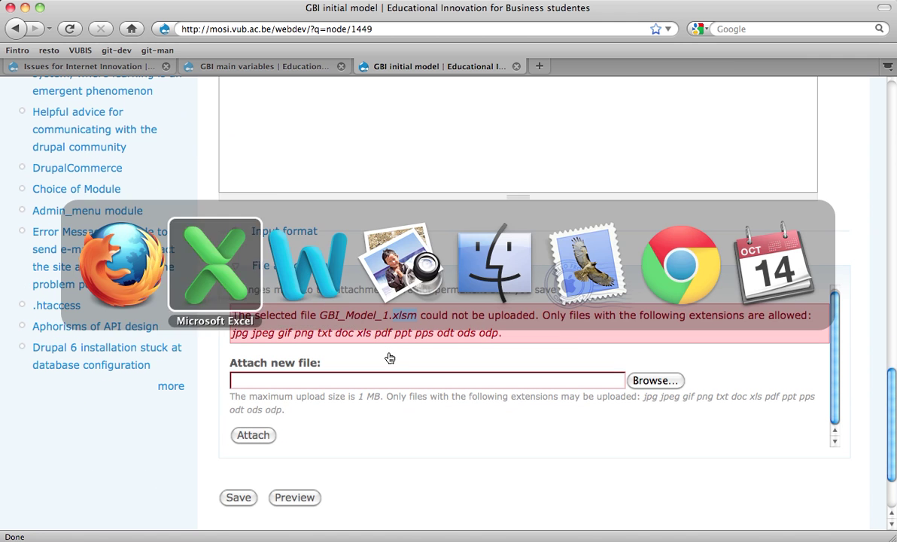
key("super+shift+Tab")
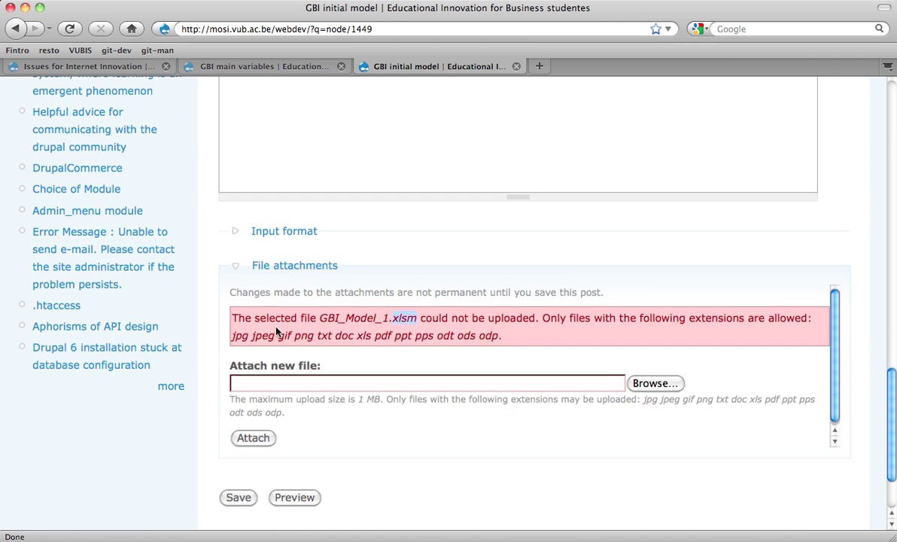
Step: Review the GBI initial model issue's details, description and drafted comment
scroll(277, 331, "up", 15)
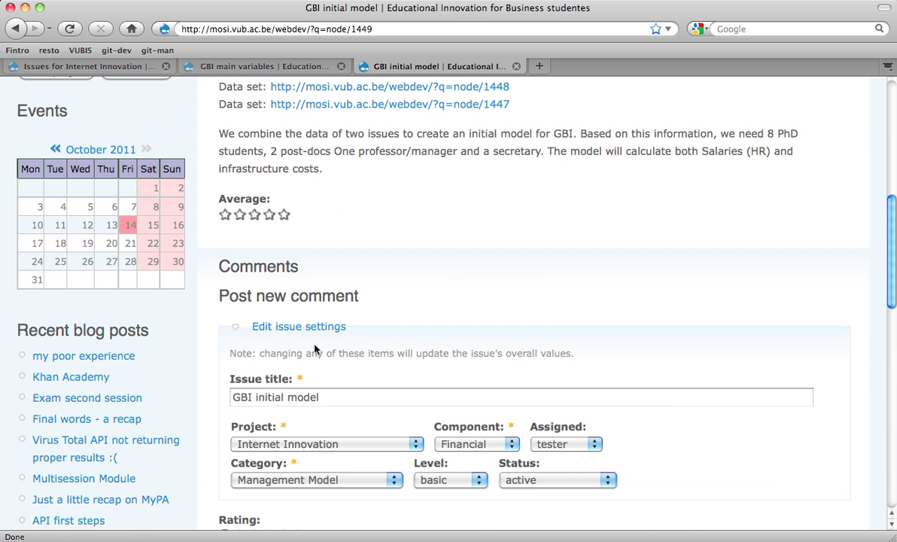
scroll(314, 349, "up", 4)
scroll(314, 349, "up", 1)
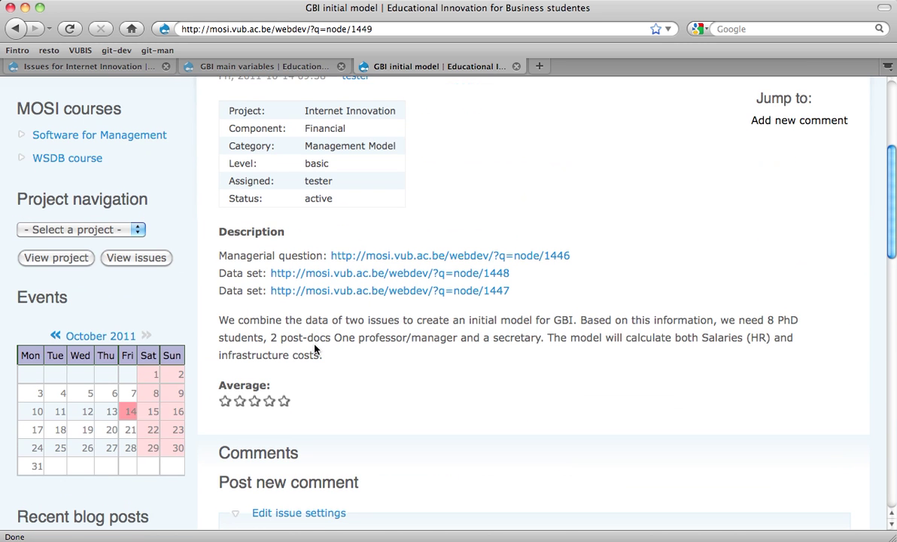
scroll(315, 349, "down", 14)
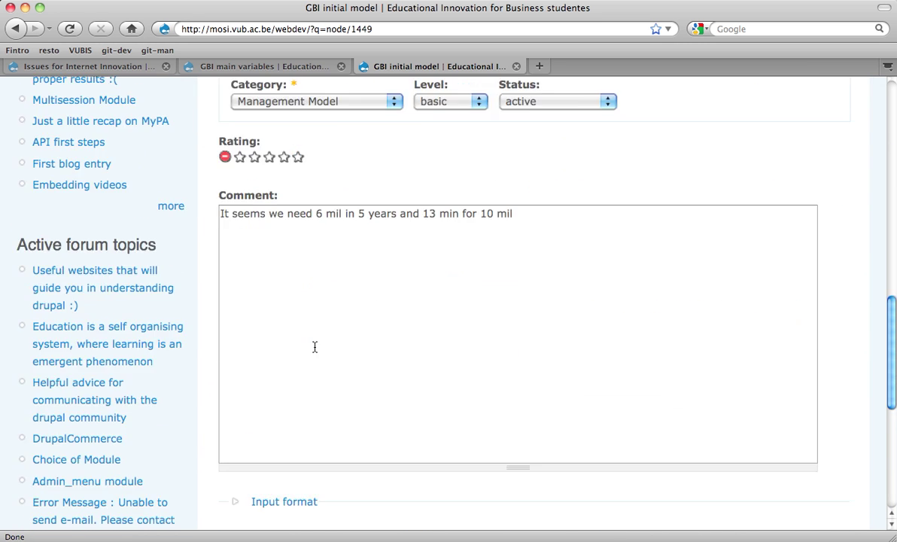
scroll(314, 349, "up", 1)
scroll(313, 354, "down", 3)
scroll(311, 360, "down", 3)
scroll(237, 495, "up", 14)
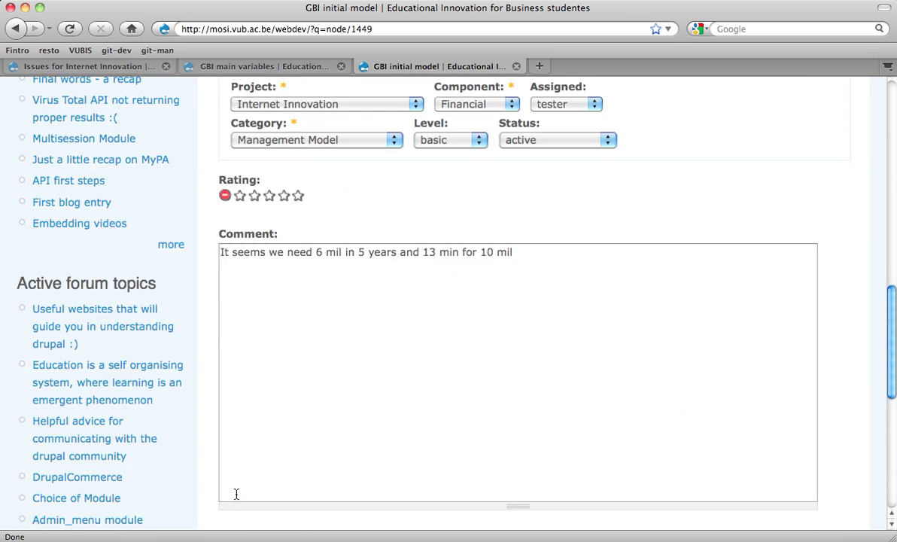
scroll(236, 495, "up", 7)
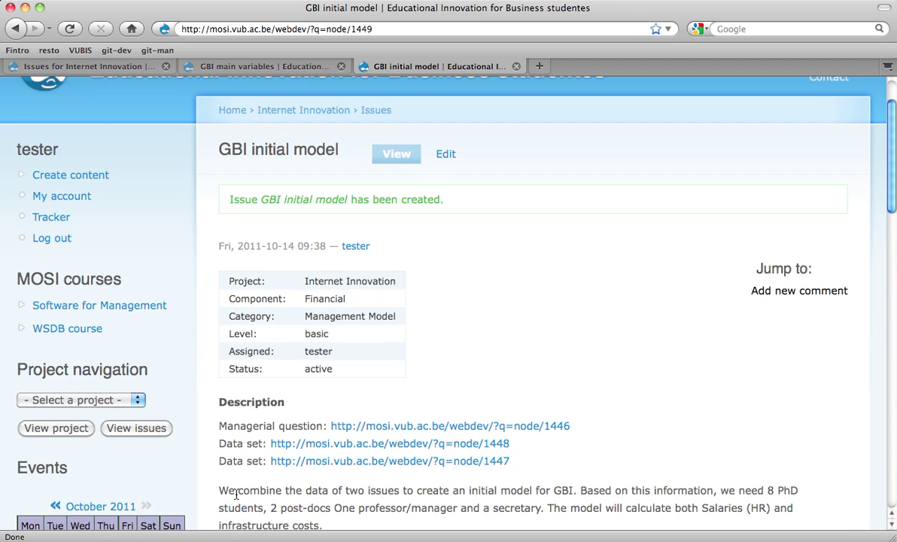
Step: Set the issue's status to needs review in the new comment's issue settings
scroll(236, 495, "down", 8)
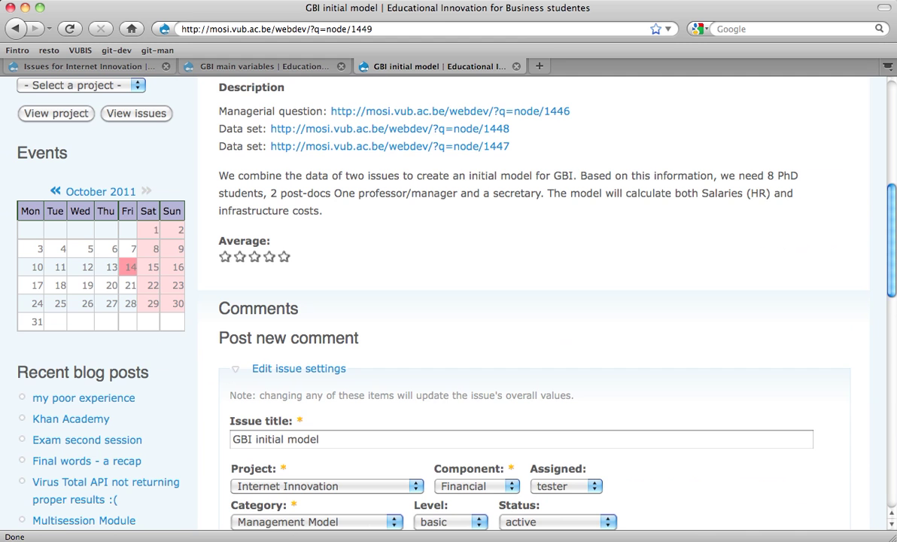
scroll(281, 532, "down", 2)
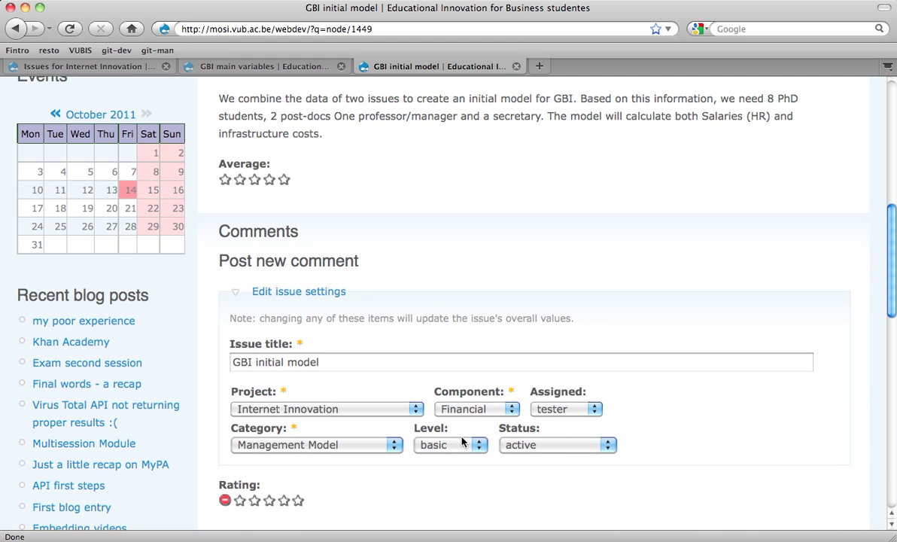
left_click(557, 445)
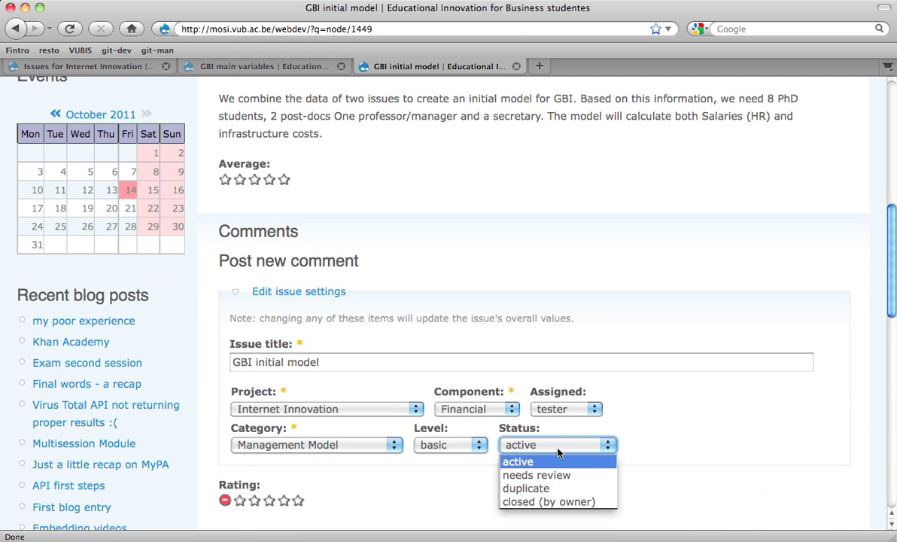
left_click(521, 474)
scroll(554, 478, "down", 4)
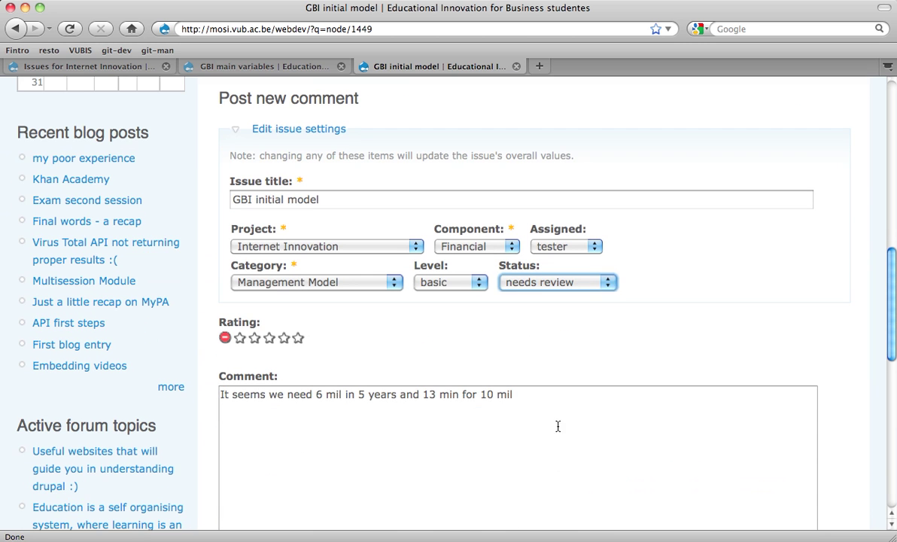
left_click(542, 288)
left_click(542, 289)
Step: Switch to the SoftMana-tmp document in Word and select the paragraph under "Normal managerial question: GBI how to make it sustainable"
key("super+Tab")
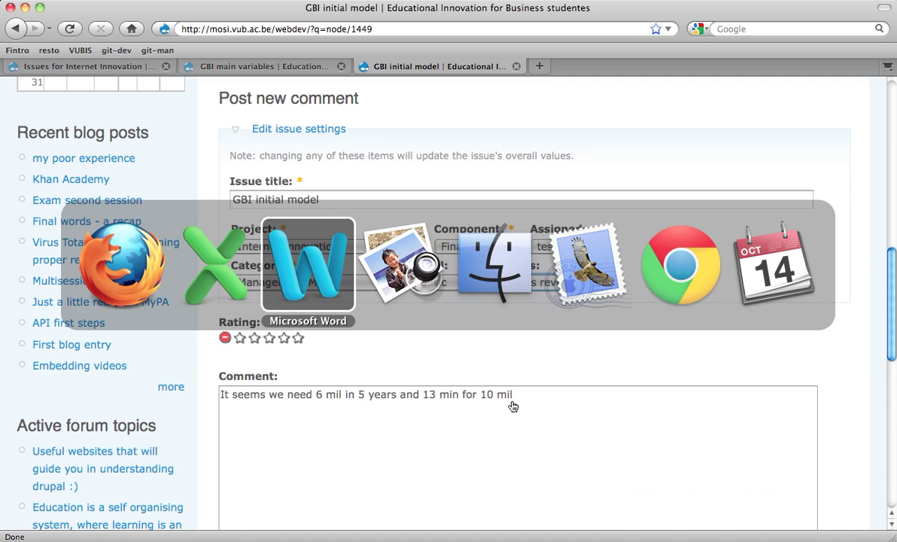
scroll(465, 336, "down", 3)
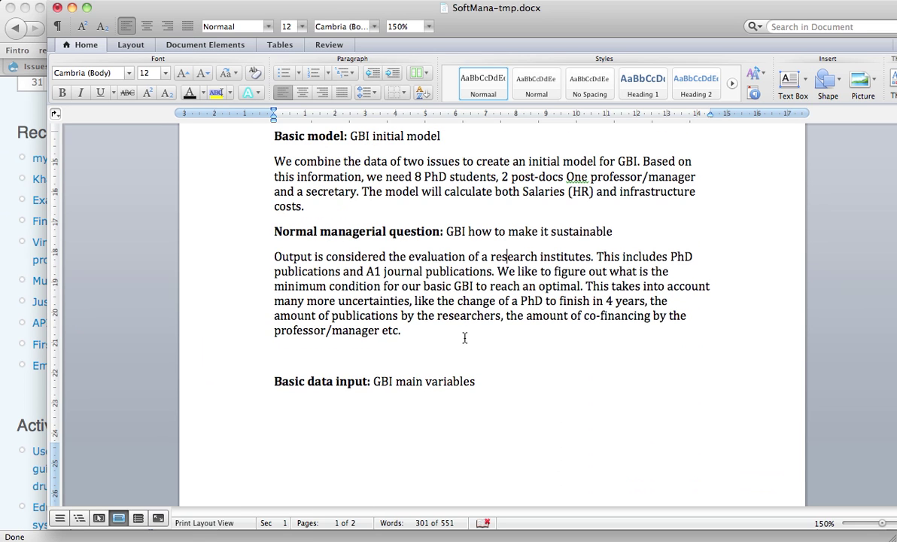
left_click(277, 256)
key("shift+Down")
key("shift+Down")
key("shift+Down")
key("shift+Down")
key("shift+Down")
key("shift+Down")
key("shift+Down")
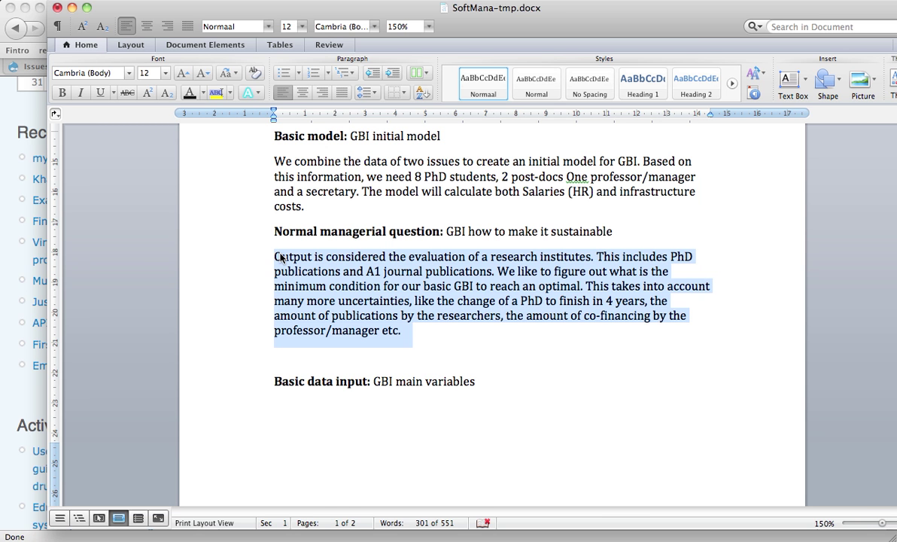
scroll(282, 340, "down", 7)
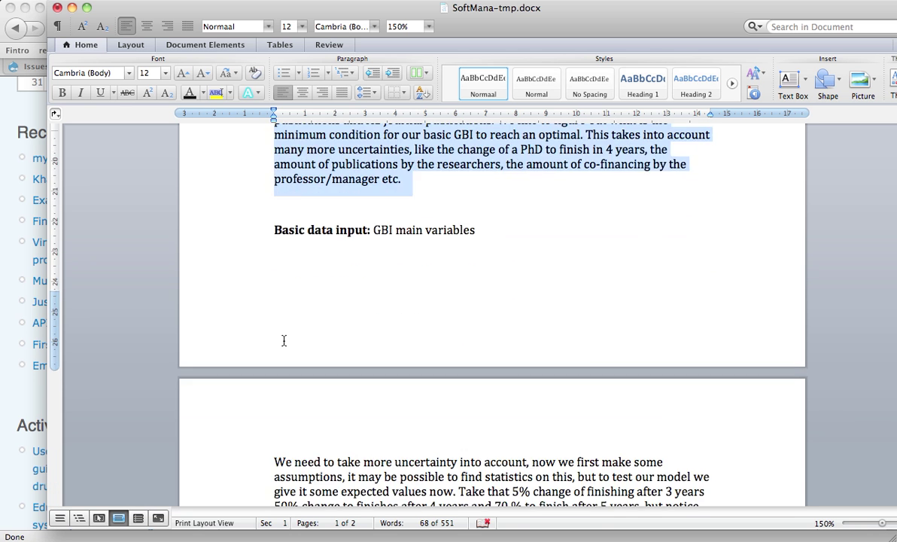
Step: Switch to the GBI_Model_1 workbook in Excel and review its human resources costs, infrastructure costs, input values and results
scroll(290, 344, "up", 1)
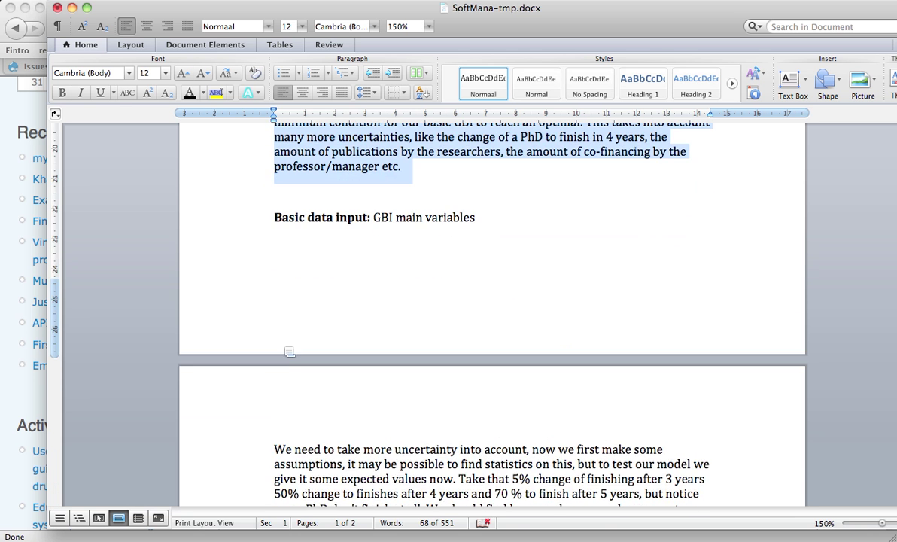
scroll(275, 339, "down", 6)
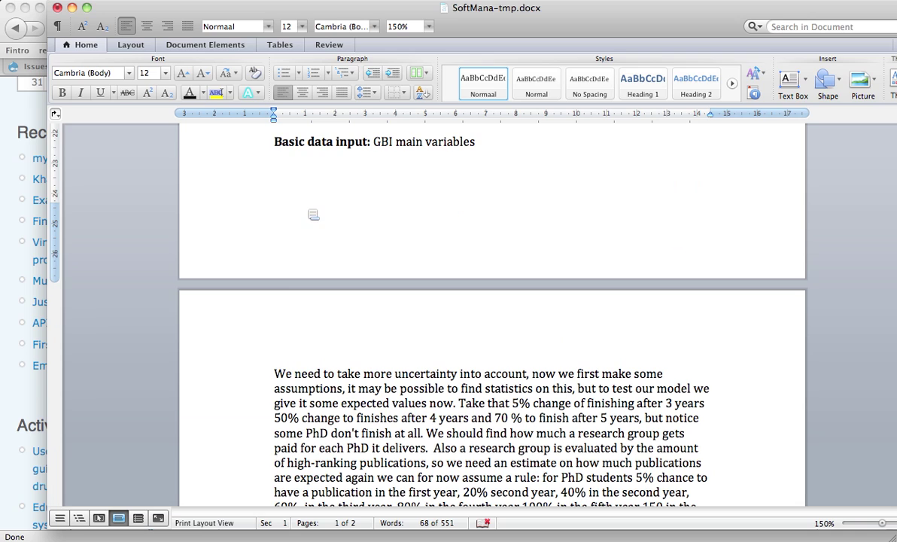
key("super+Tab")
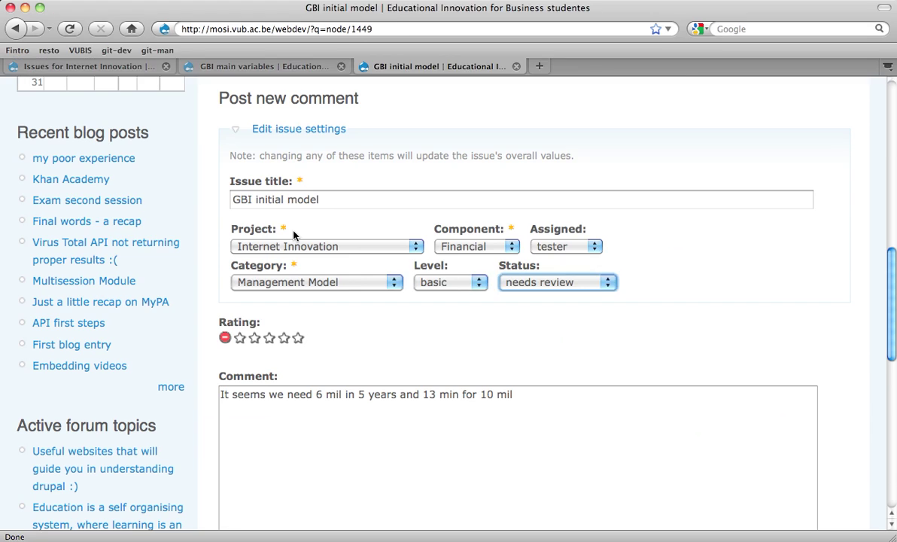
key("super+Tab")
key("super+Tab")
scroll(418, 347, "down", 15)
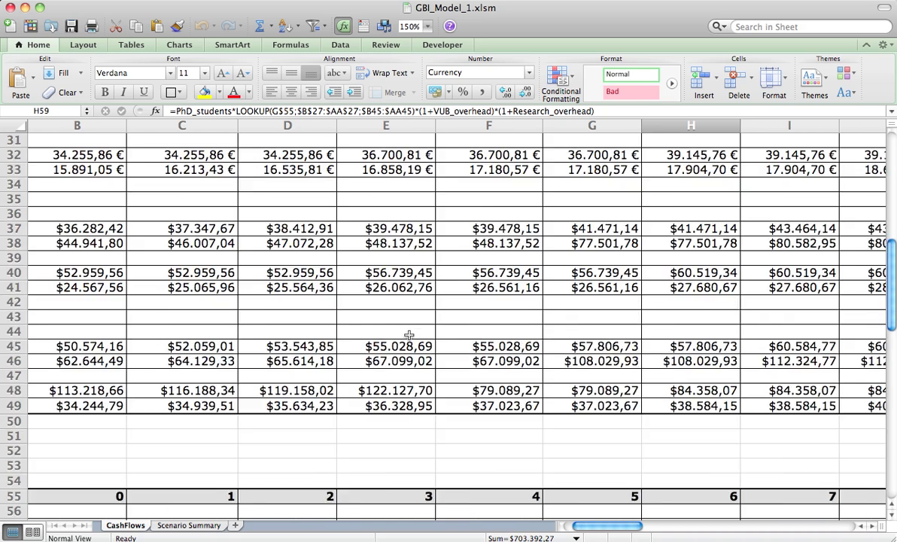
scroll(414, 338, "left", 2)
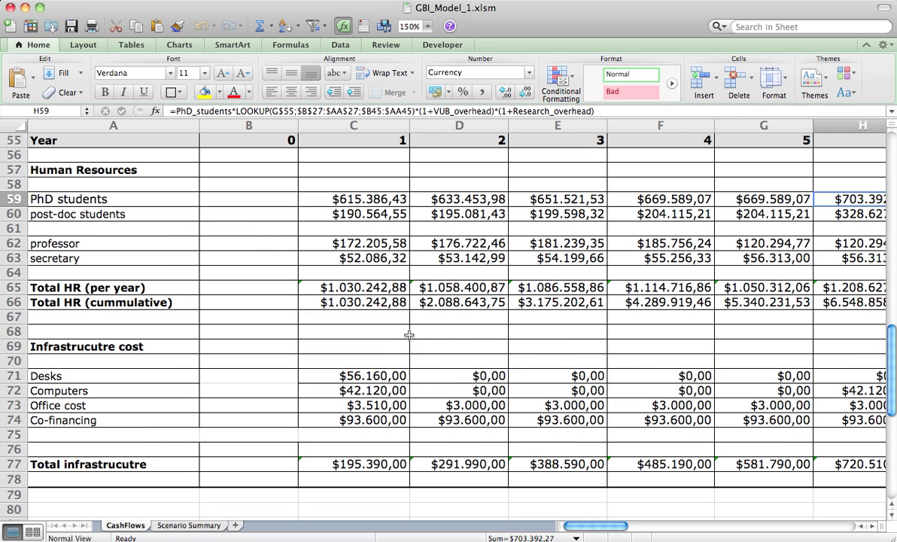
scroll(409, 335, "up", 18)
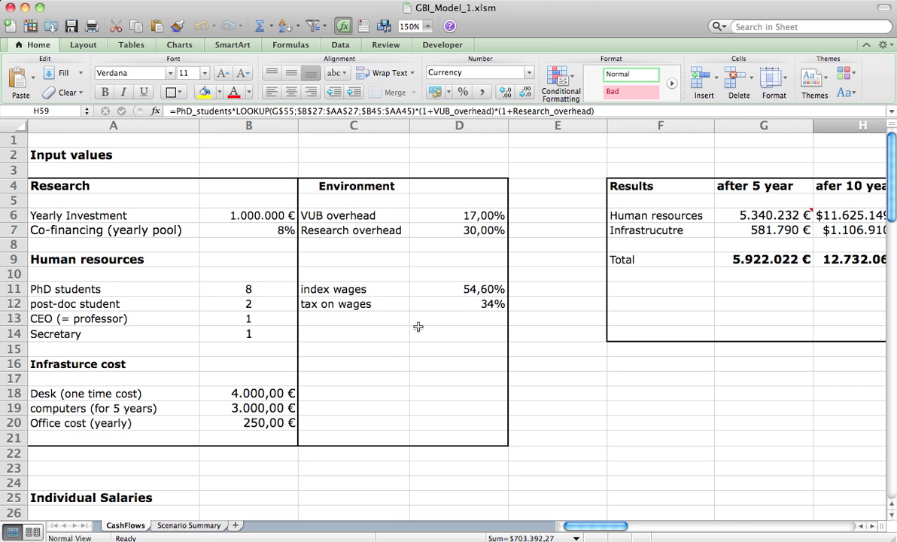
Step: Switch back to the SoftMana-tmp document in Word and read through the paragraph of assumptions on PhD completion and publications
key("super+Tab")
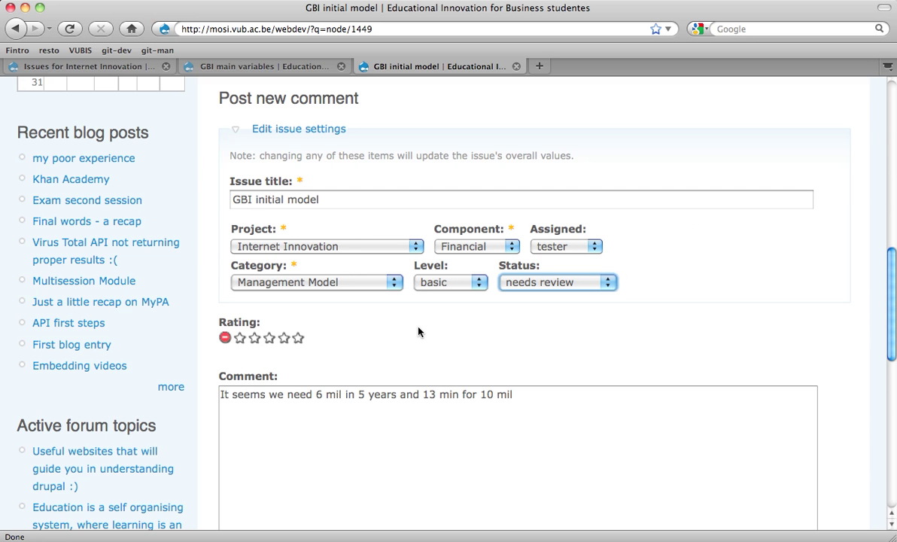
key("super+Tab")
key("super+Tab")
scroll(400, 356, "down", 3)
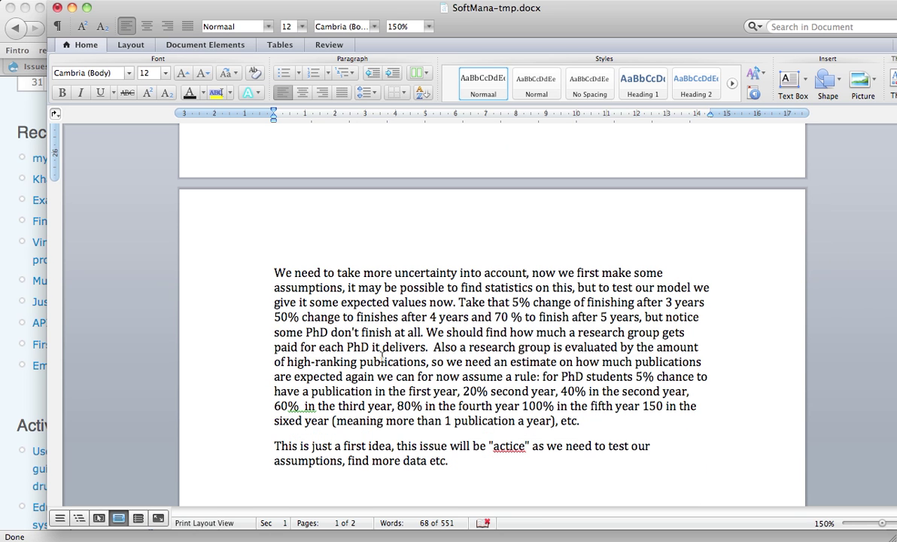
left_click(277, 272)
key("shift+Down")
key("shift+Down")
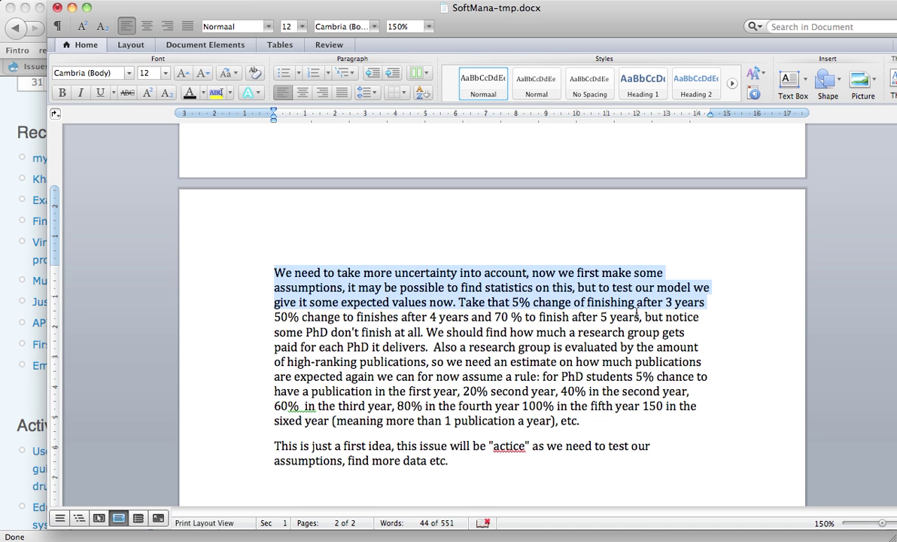
key("shift+Down")
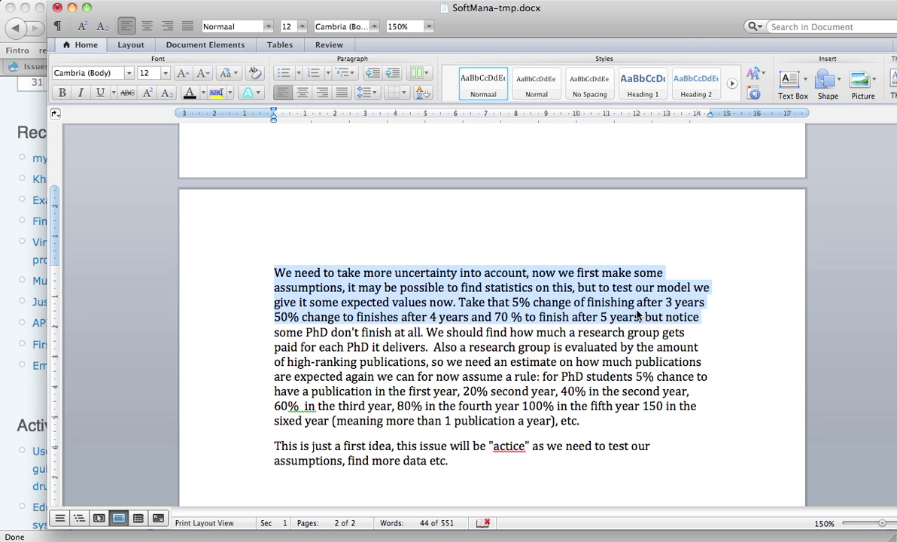
key("shift+Down")
key("shift+Down")
key("shift+Down")
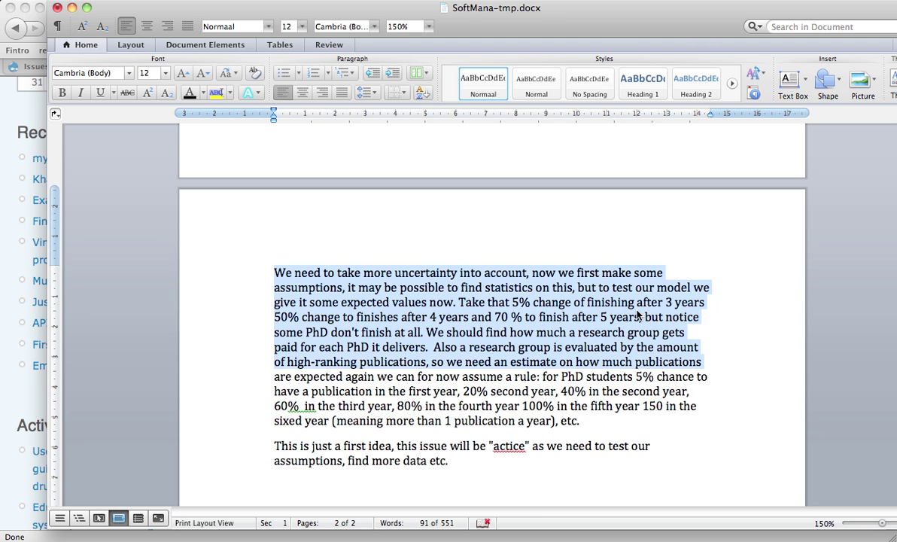
key("shift+Up")
key("shift+Up")
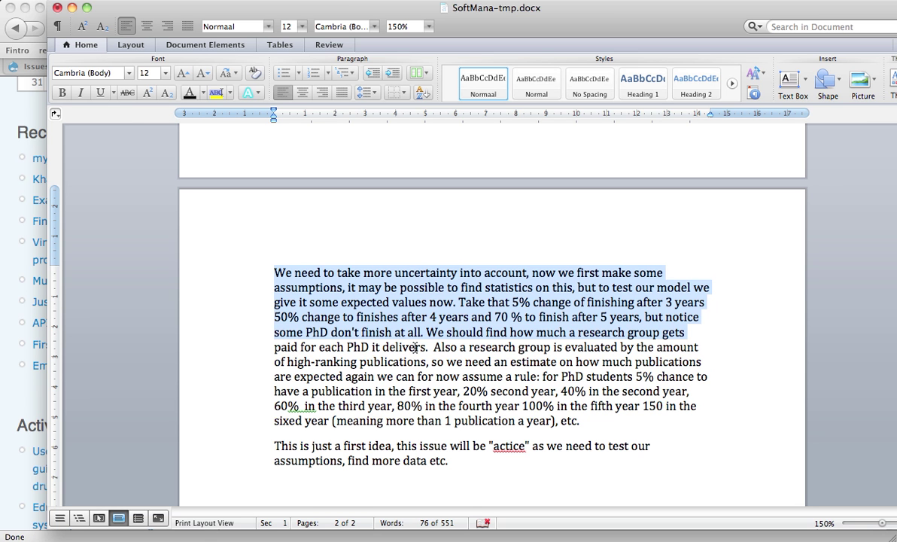
key("shift+Down")
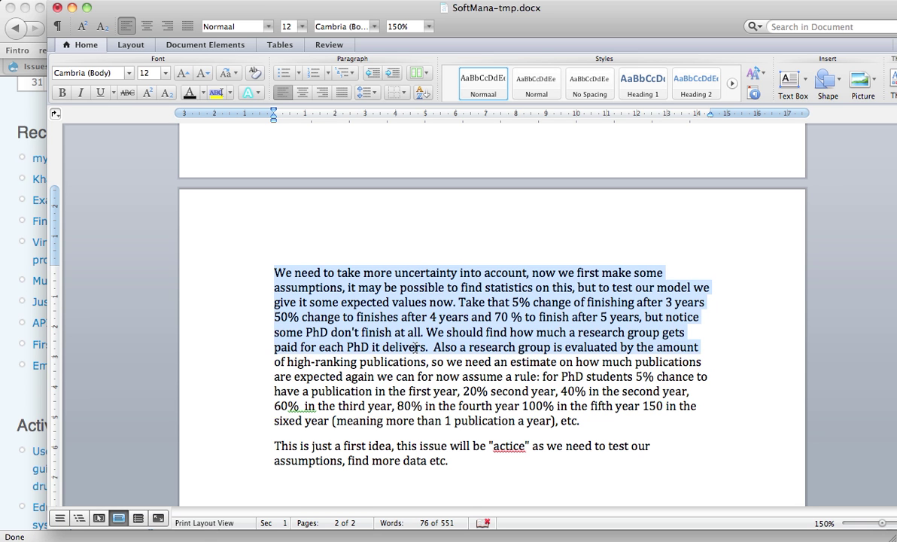
key("shift+Down")
key("shift+Down")
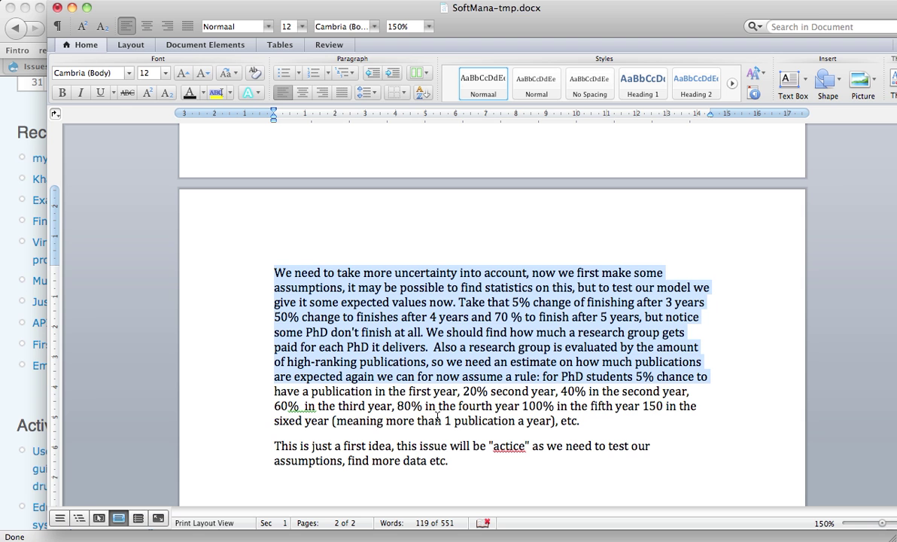
Step: Add a % sign after 150 in the publication rule and copy the two paragraphs from "We need to take more uncertainty" onward
left_click(665, 407)
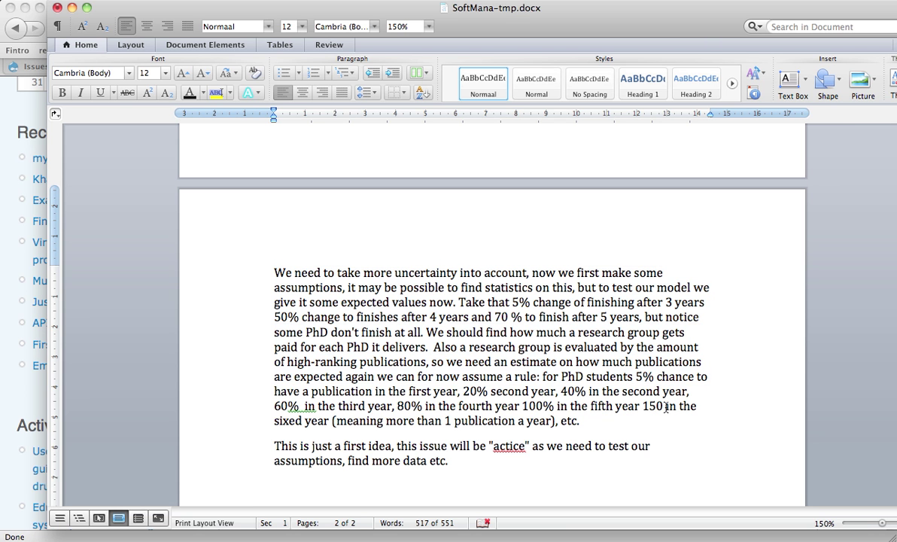
type("%")
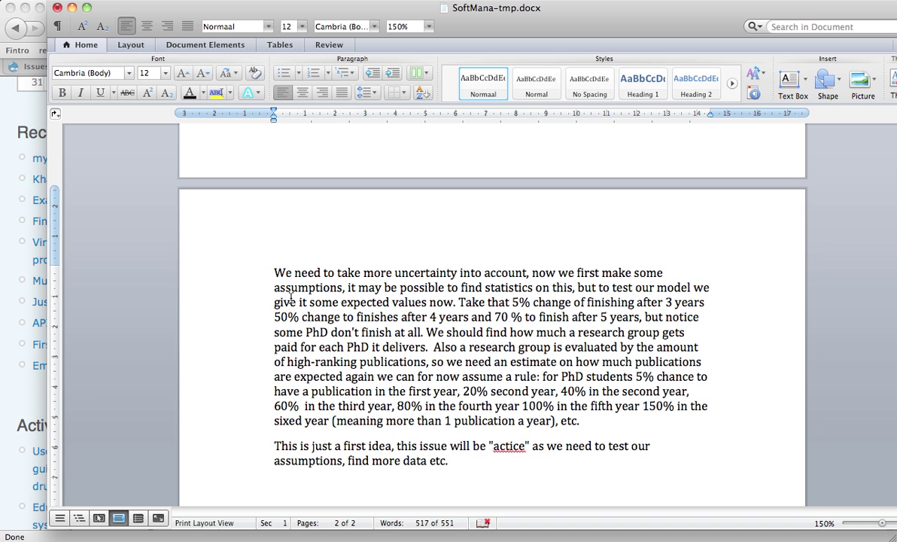
left_click_drag(275, 270, 525, 468)
key("super+c")
Step: Switch to Firefox and start a new issue for the Internet Innovation project with Financial as its component
key("super+Tab")
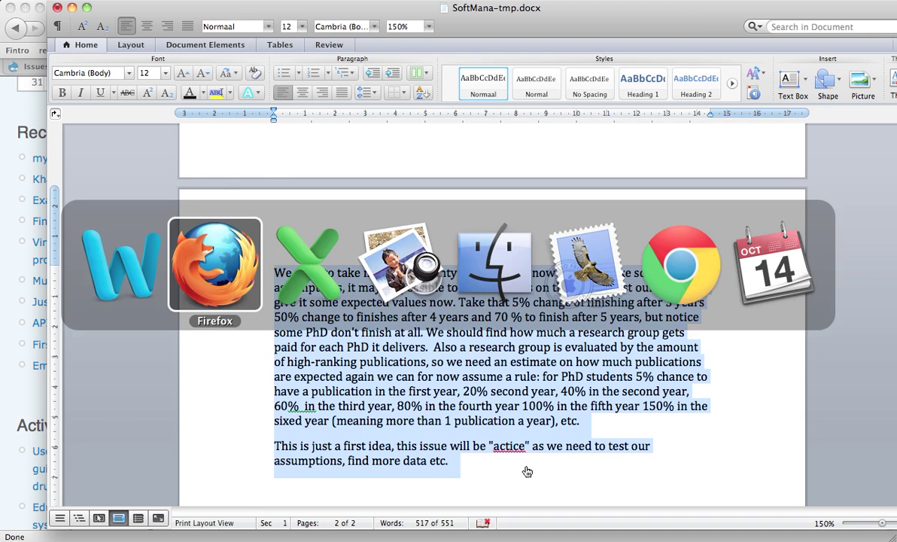
key("super+Tab")
key("super+Tab")
key("super+shift+Tab")
key("super+shift+Tab")
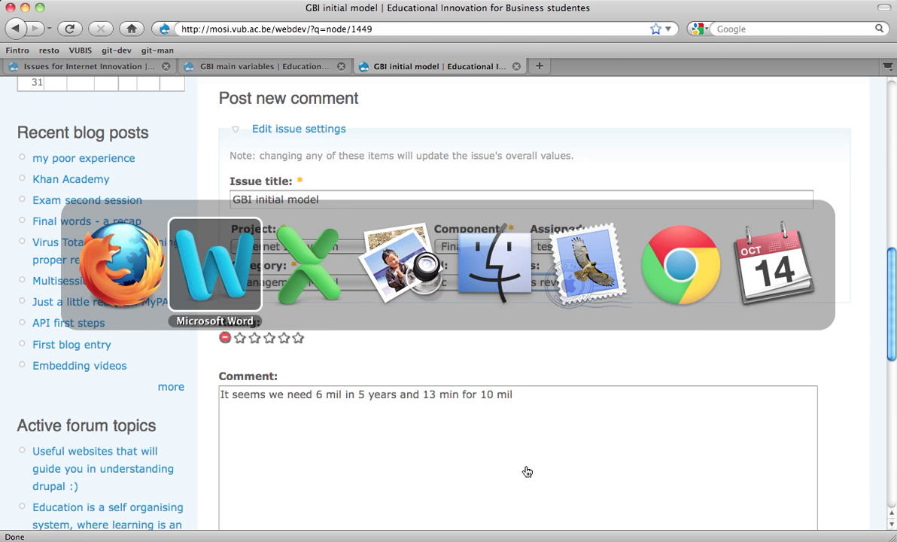
scroll(268, 395, "up", 20)
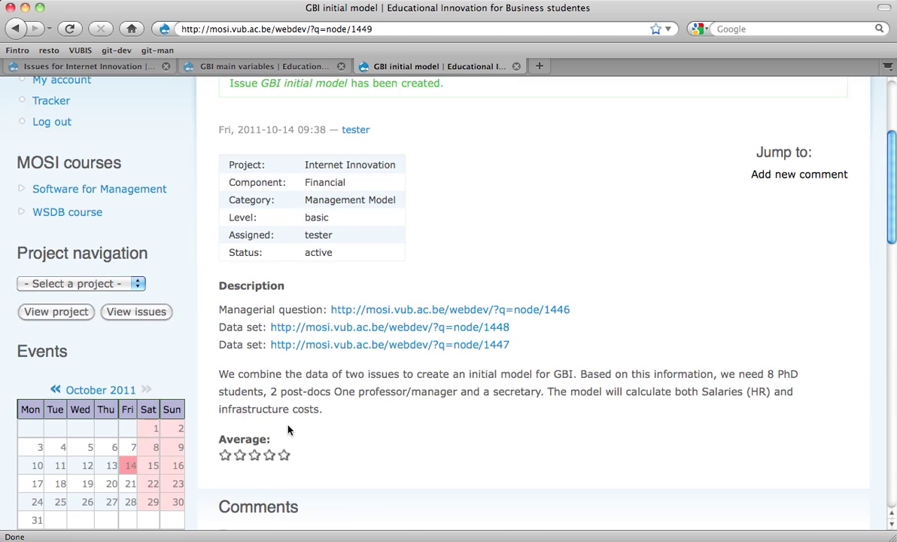
key("super+1")
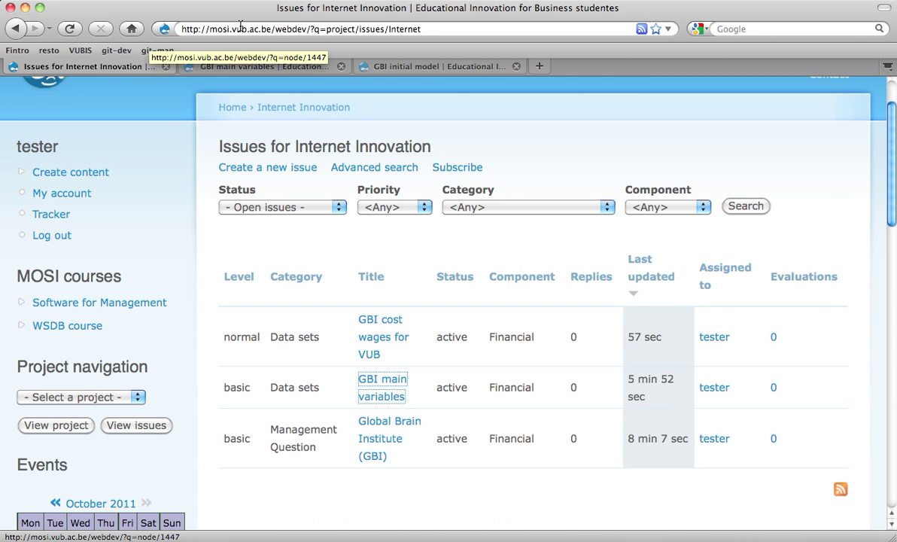
left_click(289, 172, "super")
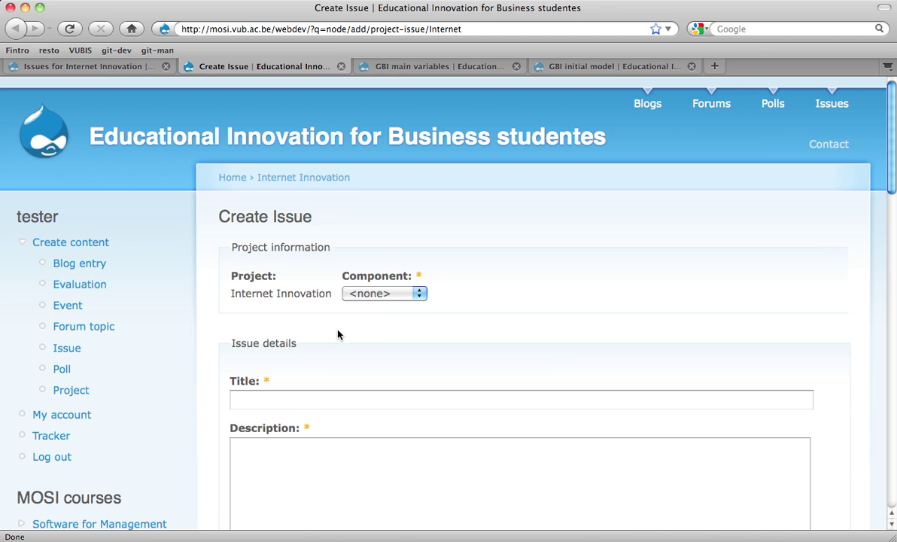
left_click(379, 299)
left_click(373, 324)
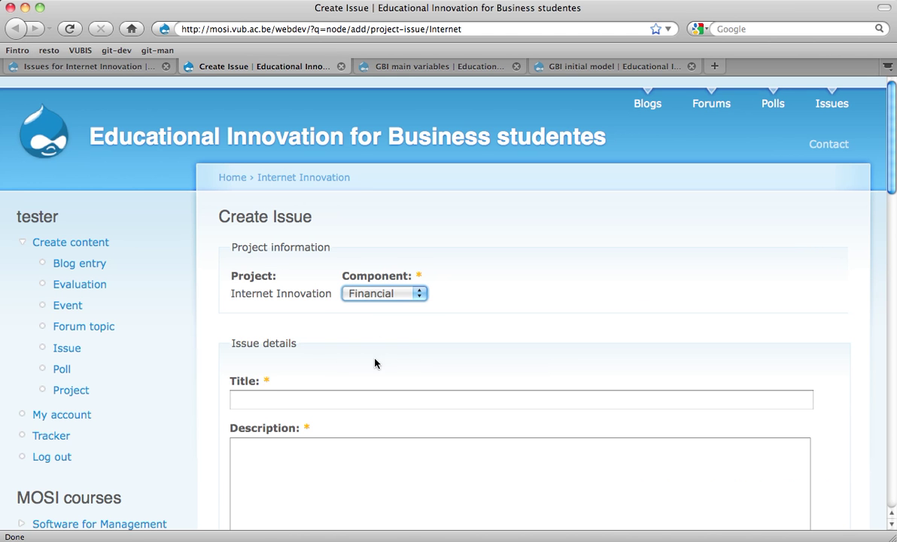
Step: Paste the copied assumptions text into the new issue's description, leaving a blank line above it
left_click(366, 471)
scroll(367, 473, "down", 3)
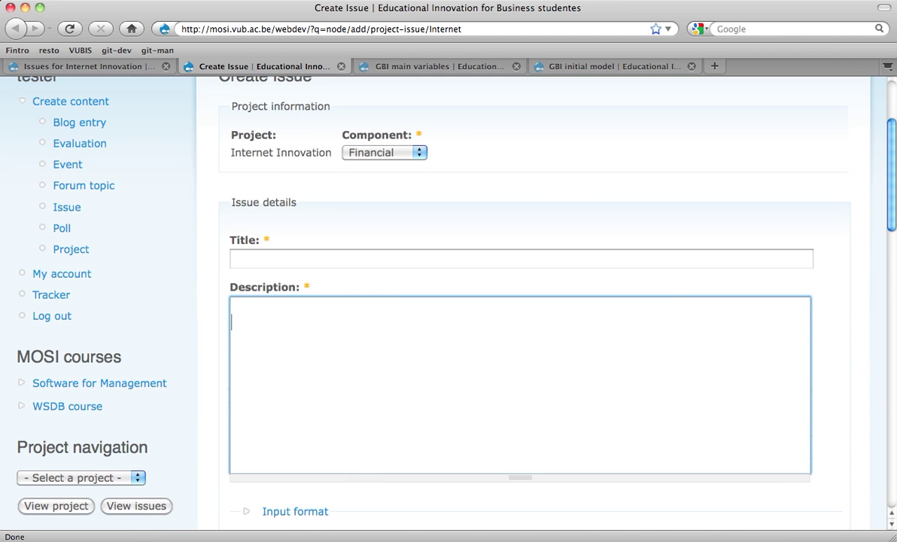
key("super+v")
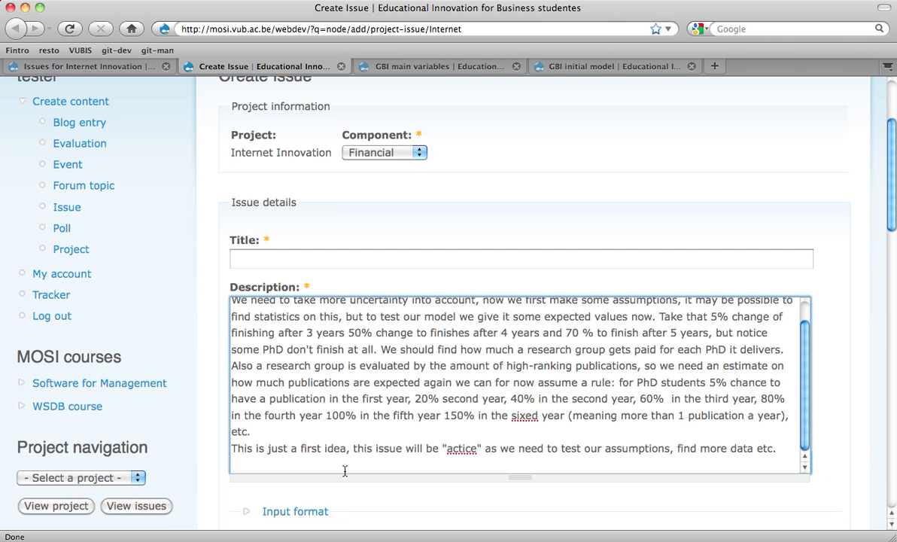
Step: Copy the web address of the GBI initial model issue from its open page
key("ctrl+Tab")
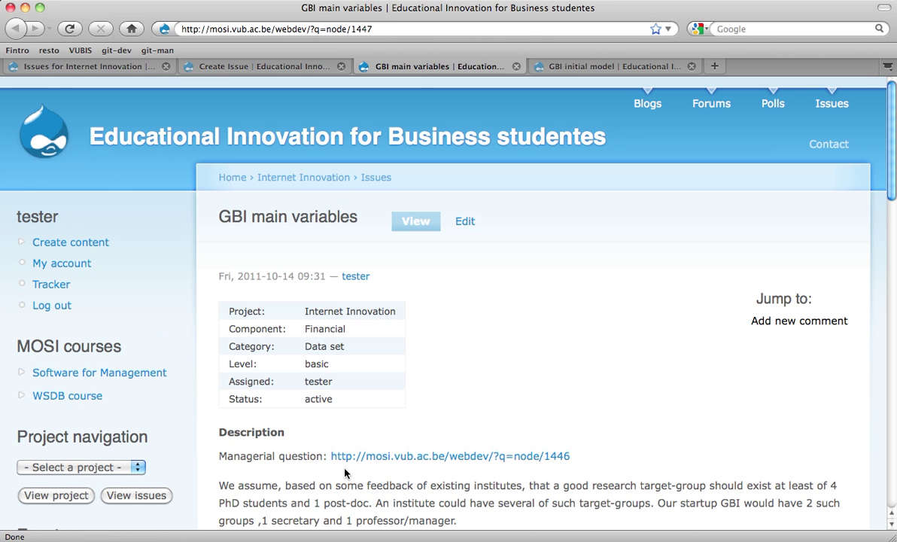
key("ctrl+Tab")
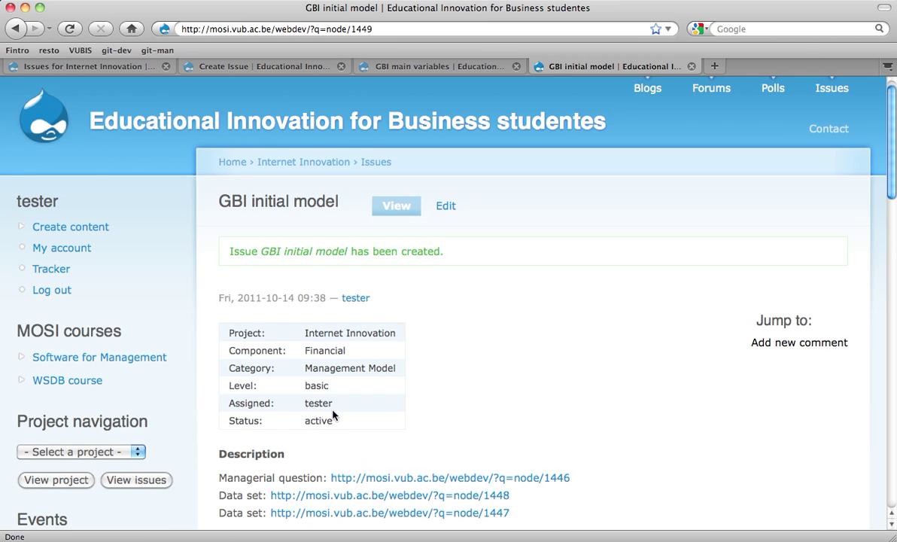
scroll(332, 414, "down", 5)
left_click(386, 26)
key("ctrl+c")
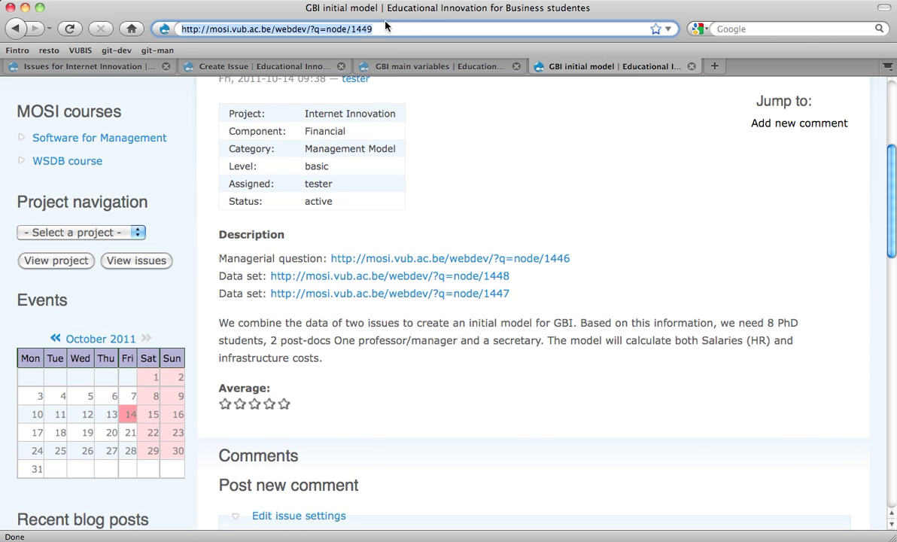
Step: Return to the new issue and insert "Model:" followed by the copied link as the description's first line, with a line break after it
key("ctrl+Tab")
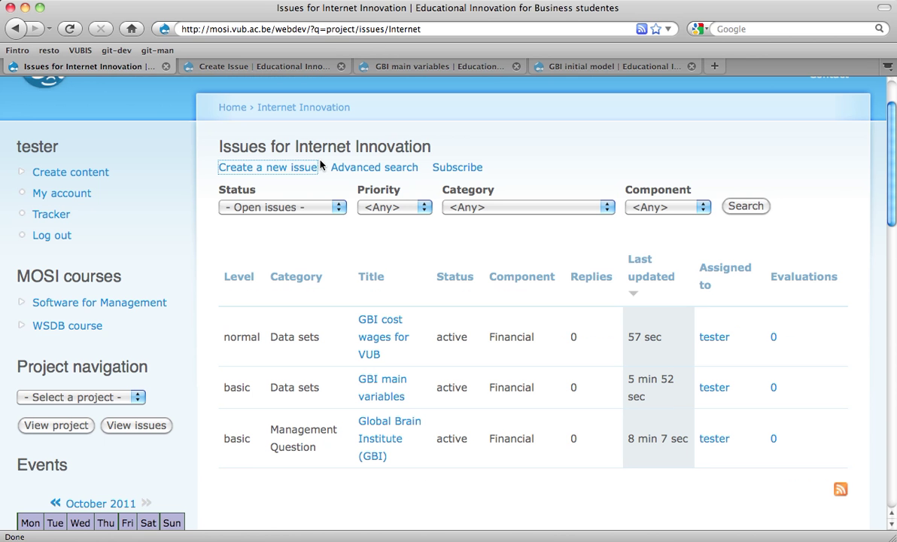
key("ctrl+shift+Tab")
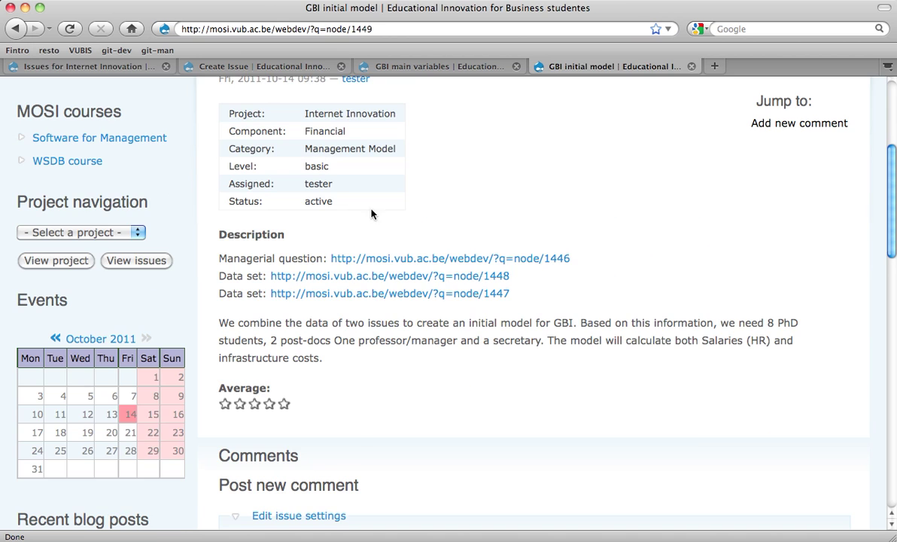
key("ctrl+Tab")
key("ctrl+Tab")
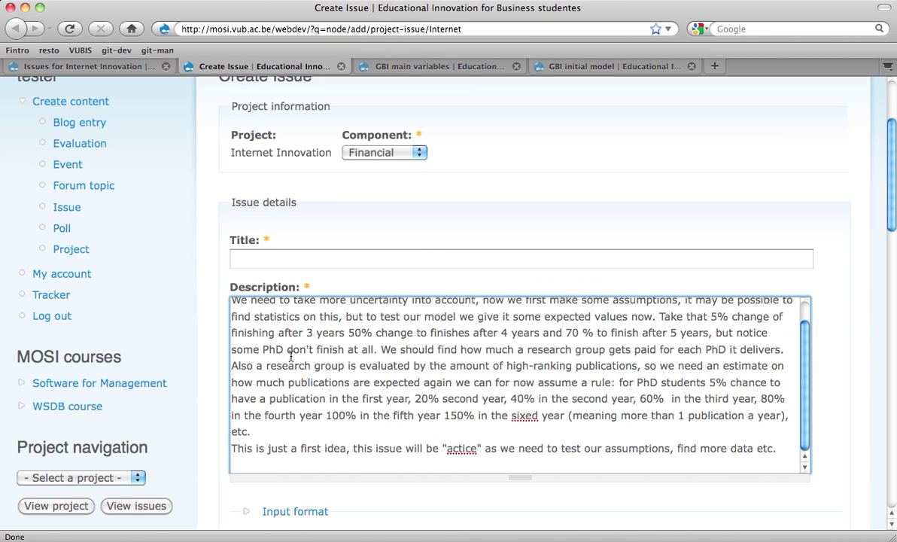
scroll(275, 335, "up", 1)
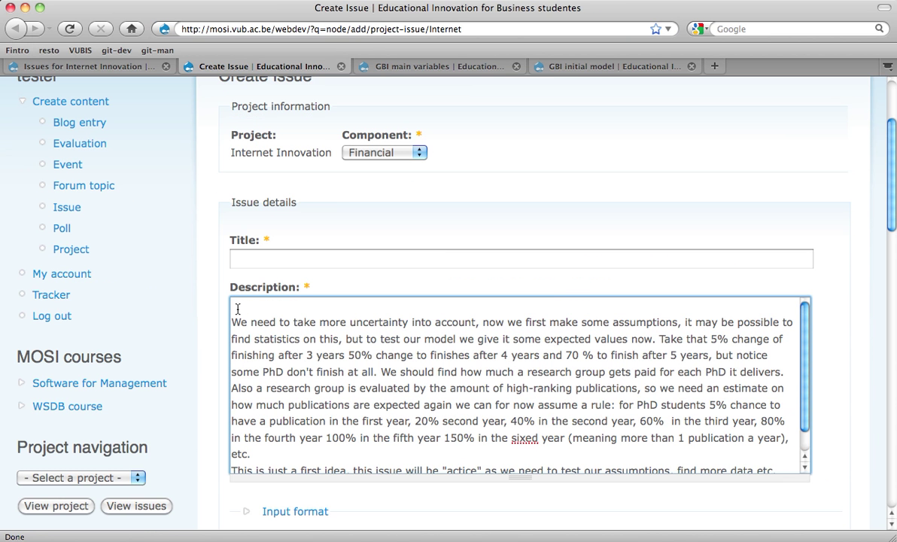
type("A")
type("Model")
type(":")
key("ctrl+v")
key("Return")
scroll(234, 252, "up", 3)
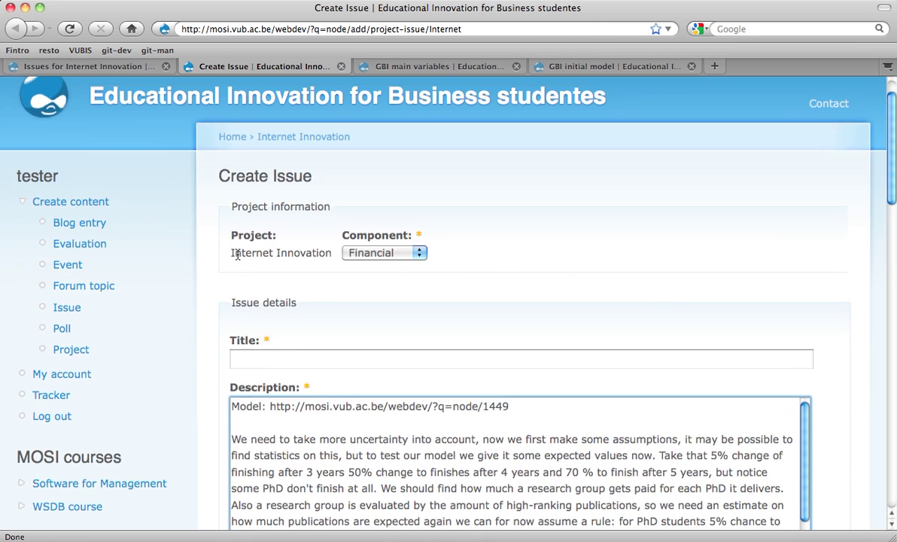
Step: Set the new issue's category to Data set, its level to basic, and assign it to tester
scroll(237, 259, "down", 6)
left_click(260, 433)
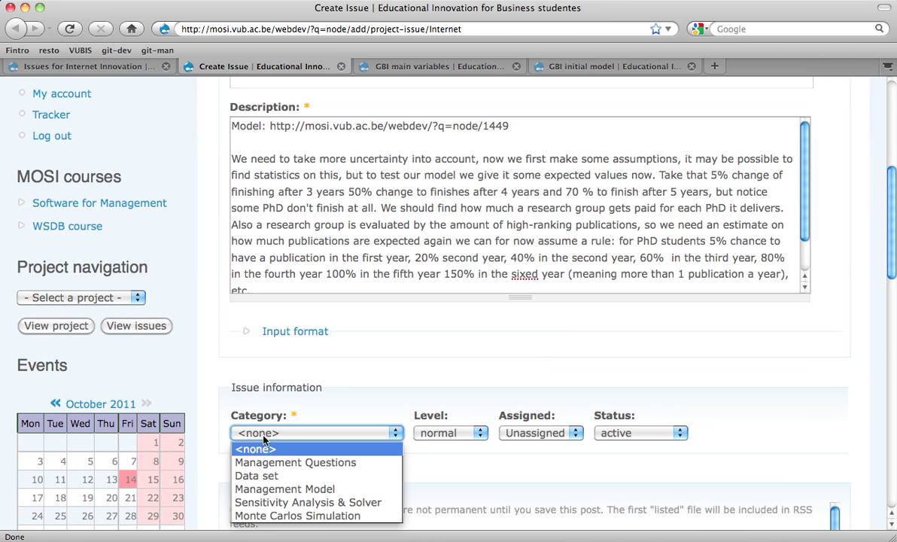
left_click(265, 477)
left_click(432, 433)
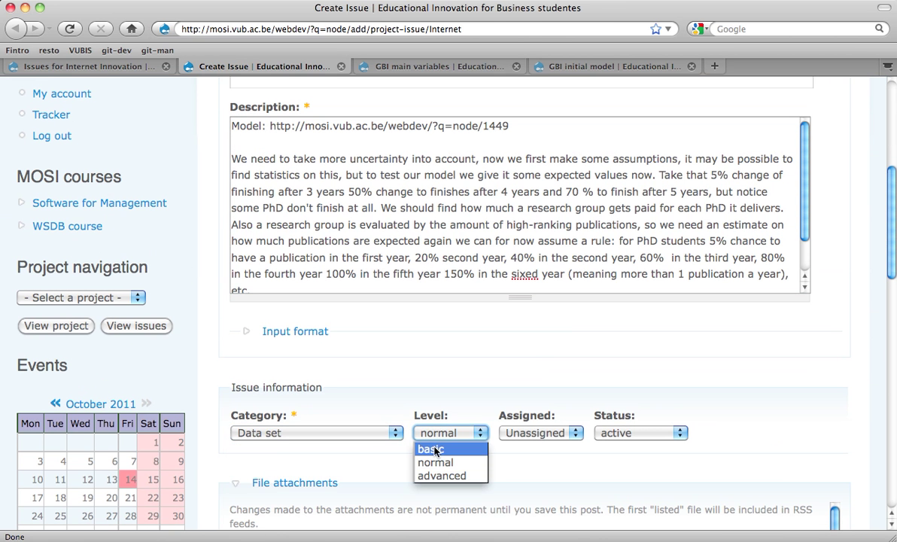
left_click(434, 450)
left_click(512, 434)
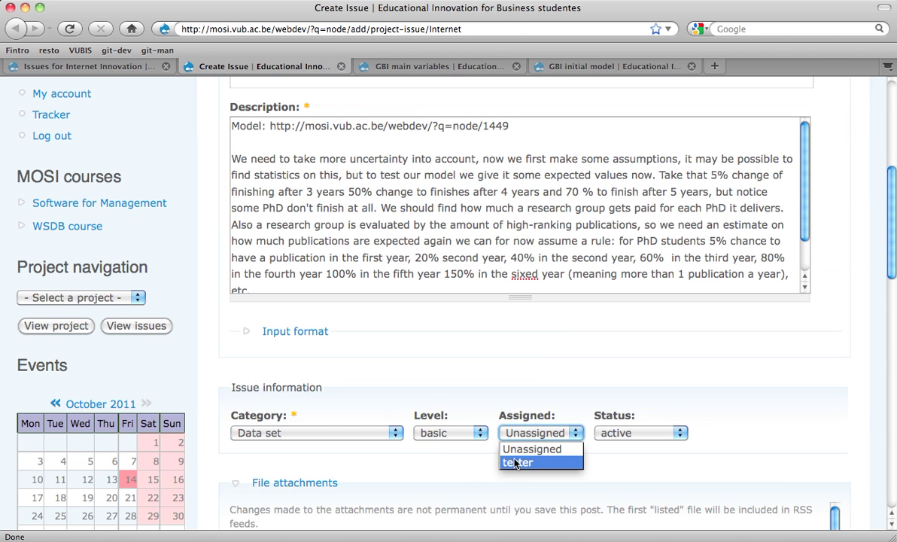
left_click(514, 466)
Step: Review the model link in the new issue's description against the GBI initial model issue and the source text in Word
left_click(234, 126)
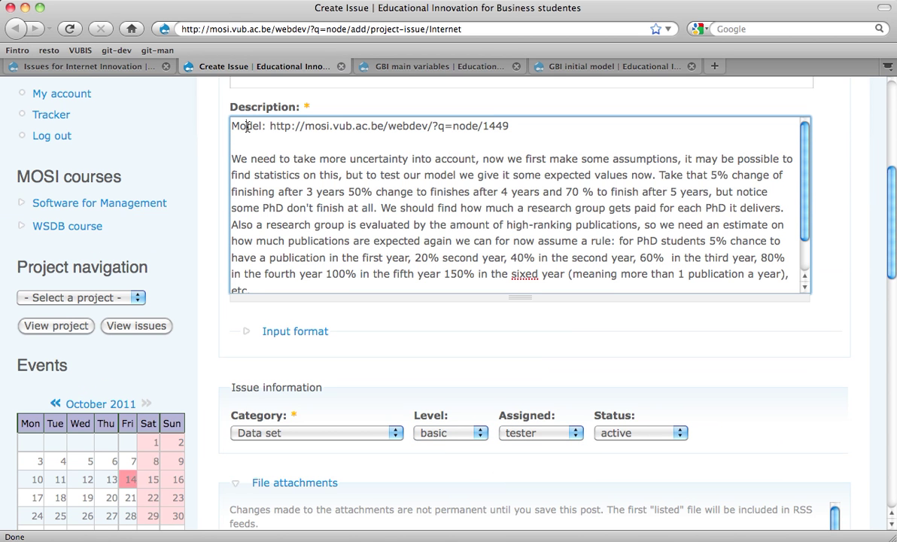
triple_click(247, 127)
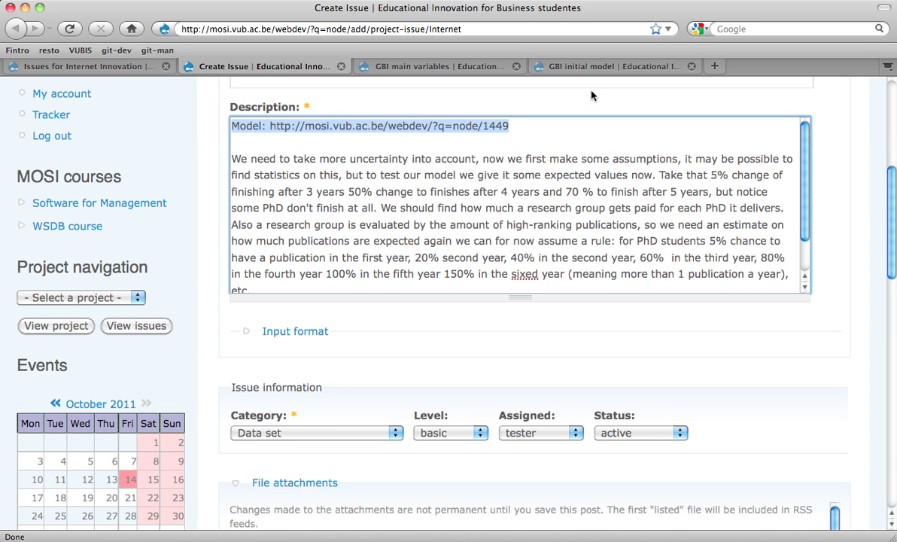
left_click(602, 68)
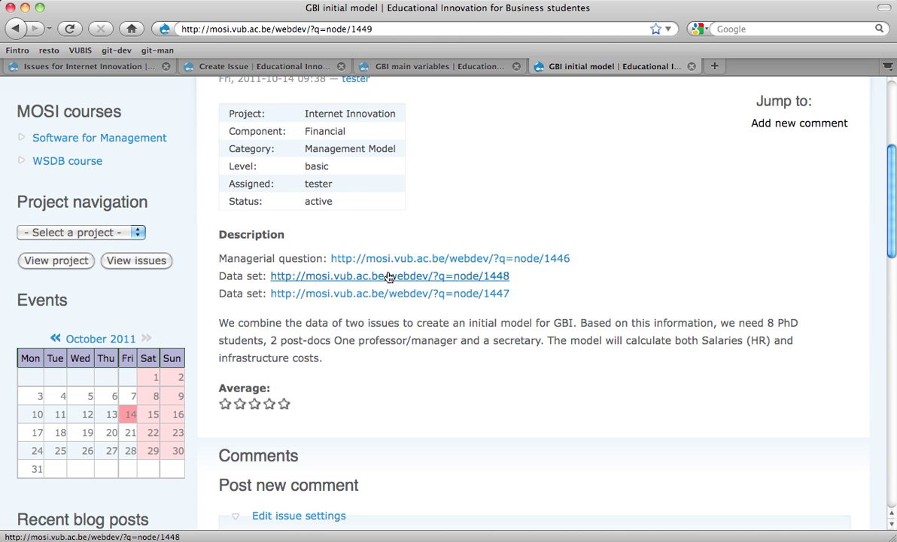
key("super+Tab")
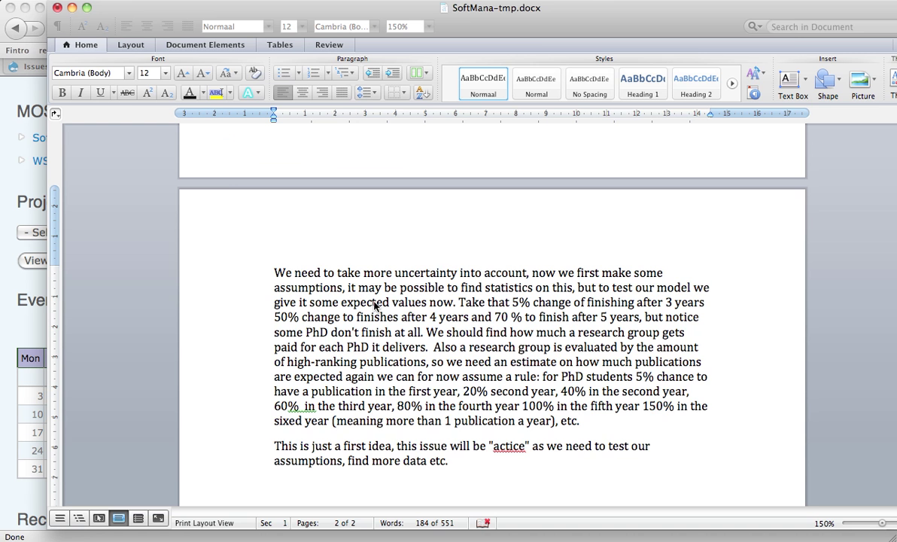
key("super+a")
key("super+Tab")
key("ctrl+shift+Tab")
key("ctrl+Tab")
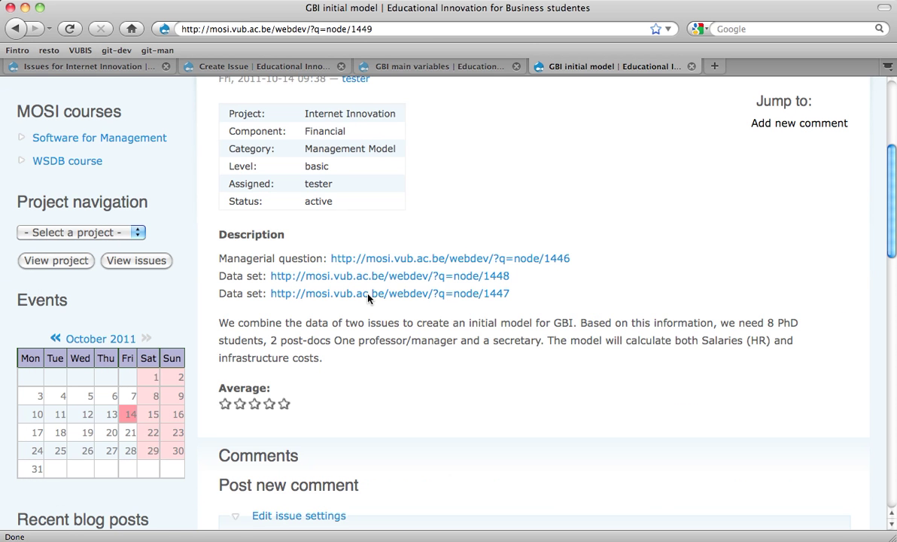
key("ctrl+Tab")
key("ctrl+Tab")
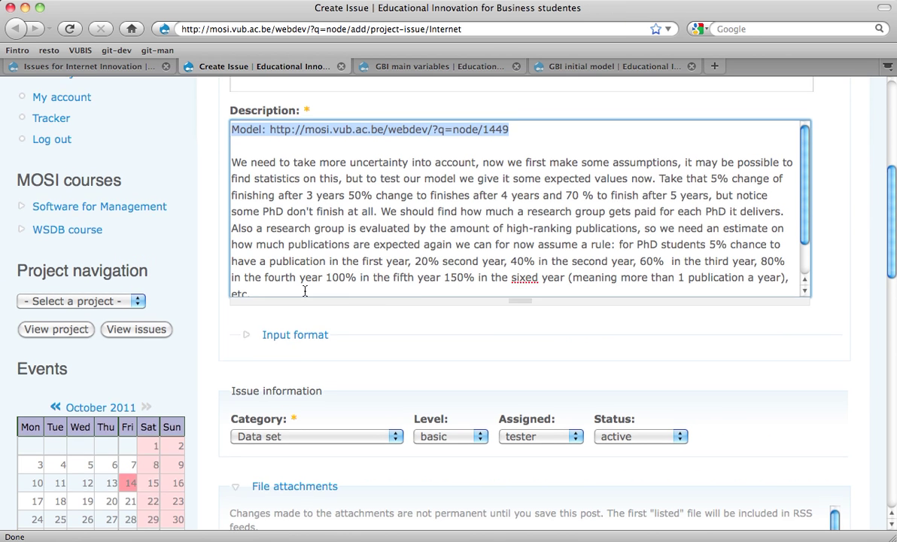
Step: Open a second new issue form for the Internet Innovation project in a new tab from the project's issue list
scroll(300, 267, "up", 5)
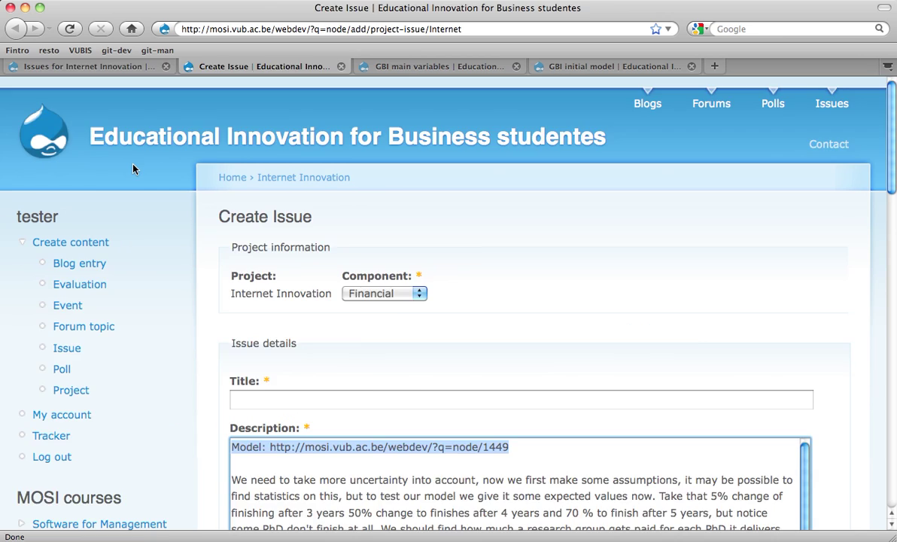
key("ctrl+shift+Tab")
left_click(249, 170, "super")
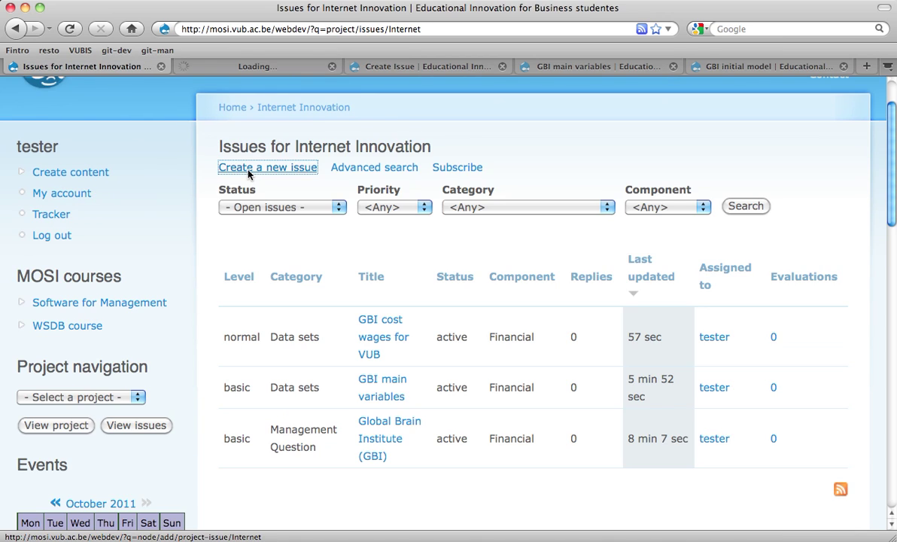
key("ctrl+Tab")
Step: Switch to Word and copy the "Normal managerial question" title "GBI how to make it sustainable" from SoftMana-tmp.docx
key("super+Tab")
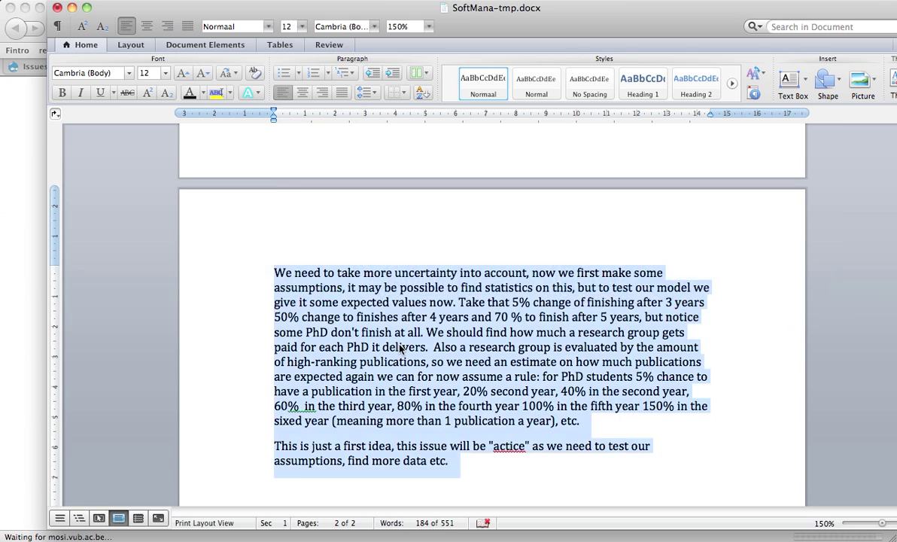
scroll(400, 350, "up", 10)
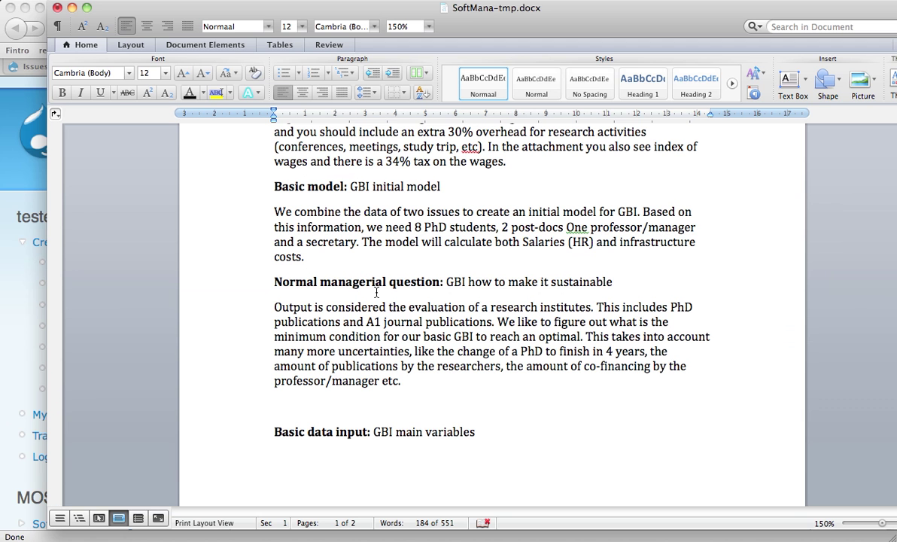
left_click_drag(283, 281, 304, 301)
left_click(305, 301)
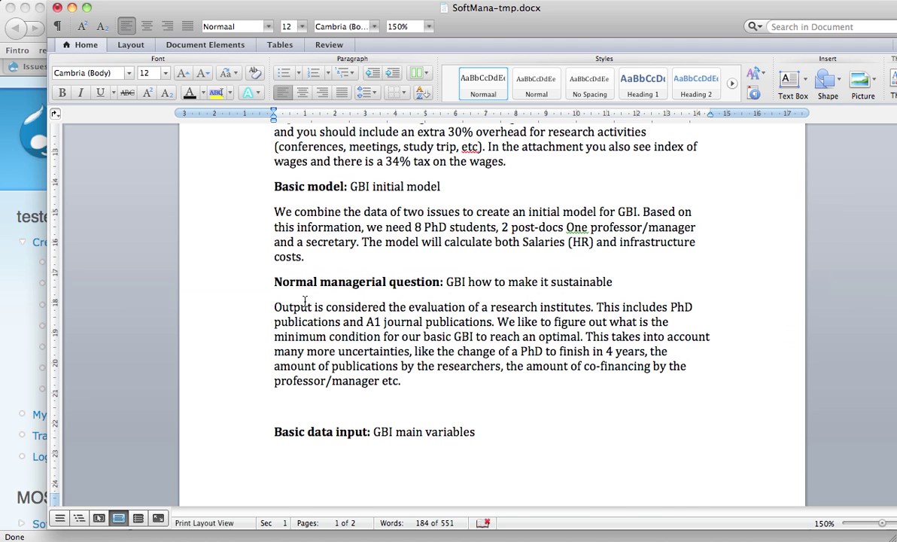
scroll(266, 385, "down", 6)
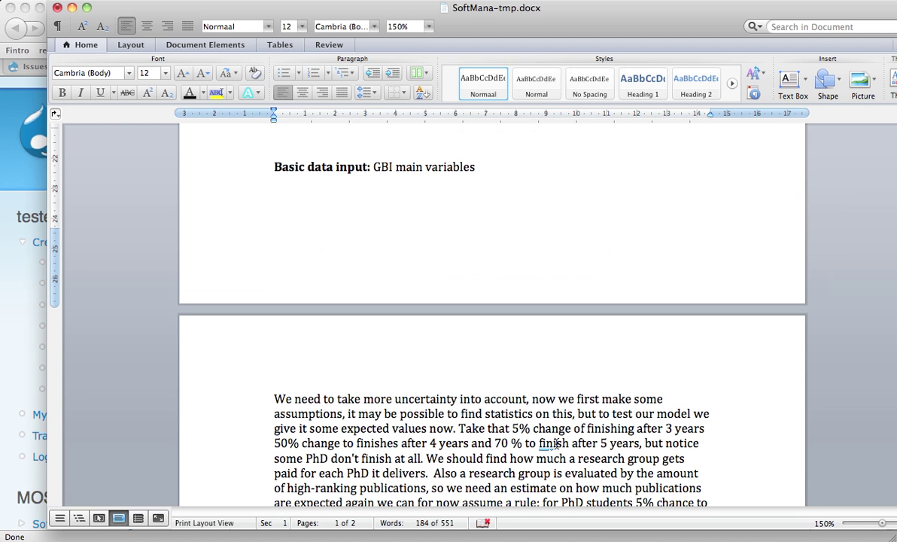
scroll(306, 464, "up", 6)
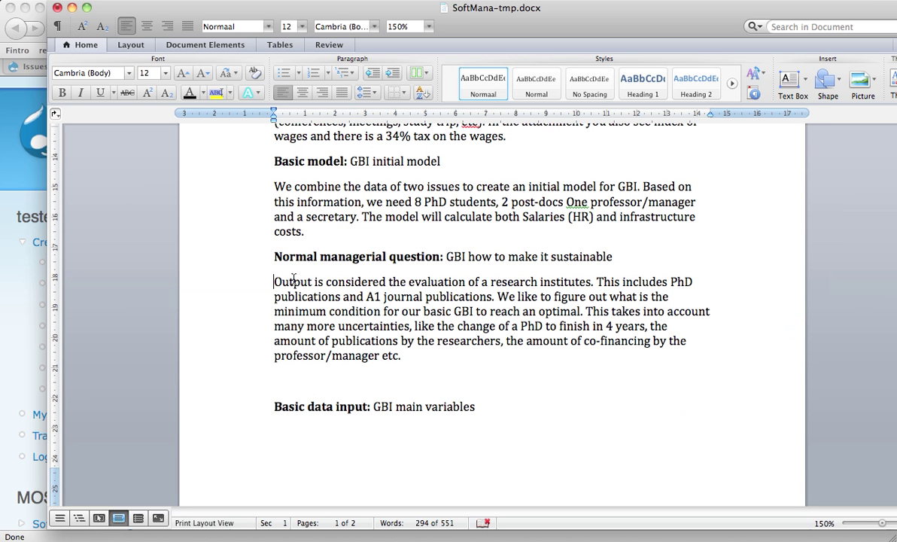
left_click(466, 279)
key("Delete")
left_click(448, 253, "shift")
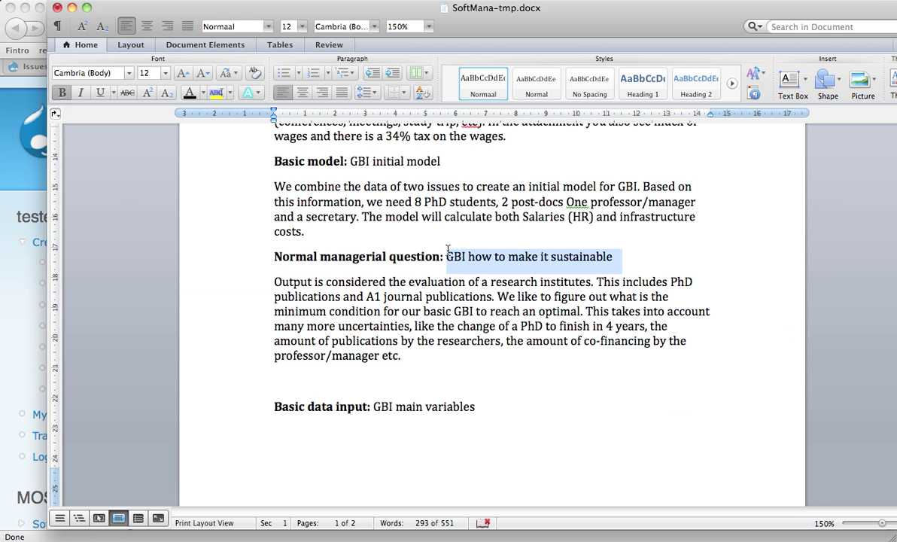
key("super+c")
key("super+Tab")
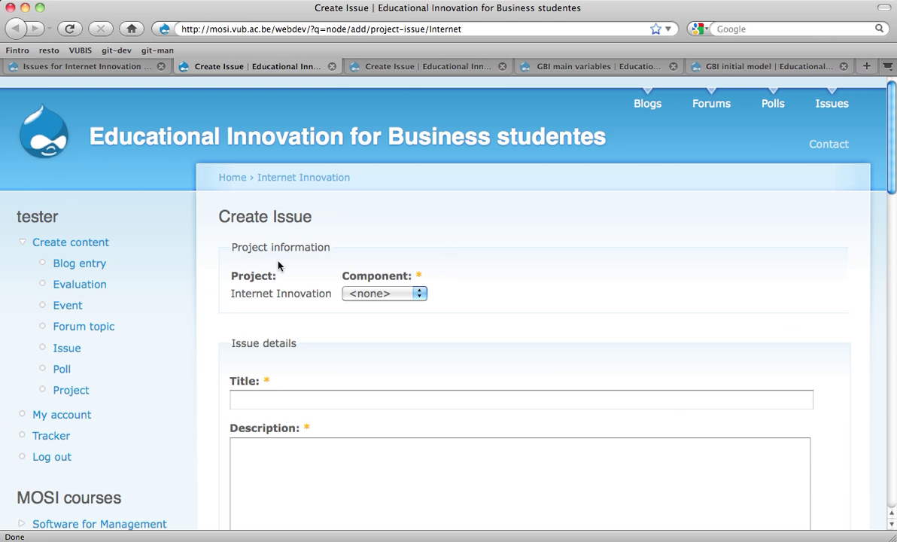
Step: Title the blank issue "GBI how to make it sustainable" and set its component to Financial
left_click(407, 402)
key("super+v")
left_click(384, 293)
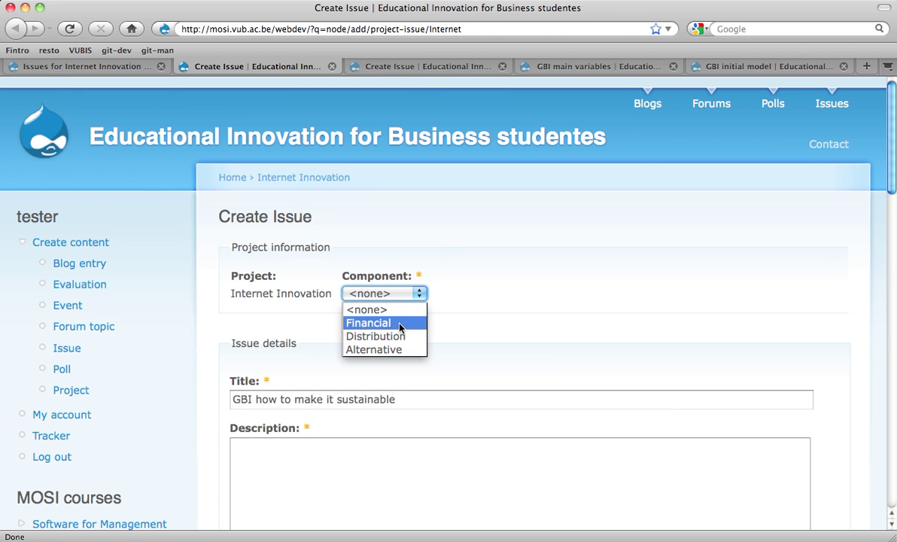
left_click(398, 335)
left_click(392, 299)
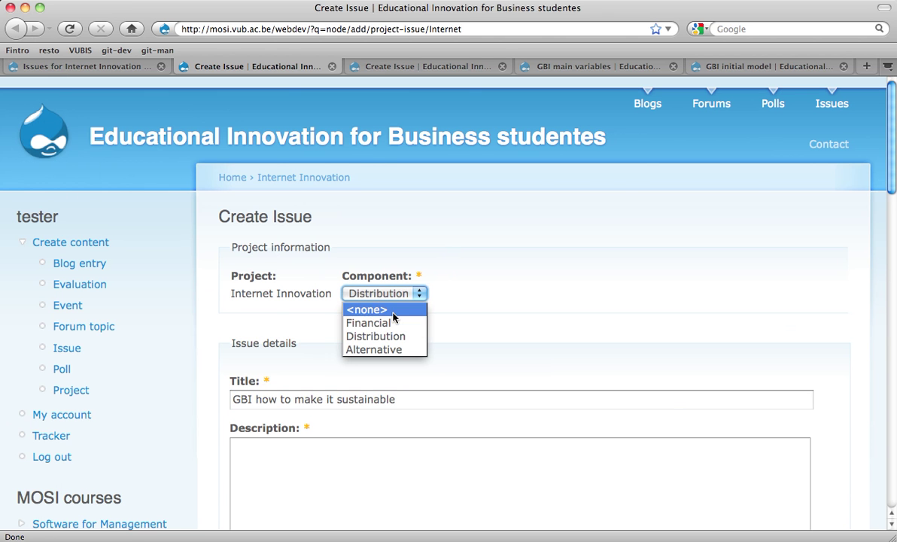
key("Escape")
Step: Return to Word and copy the full paragraph under the "Normal managerial question" heading
key("super+Tab")
left_click(344, 295)
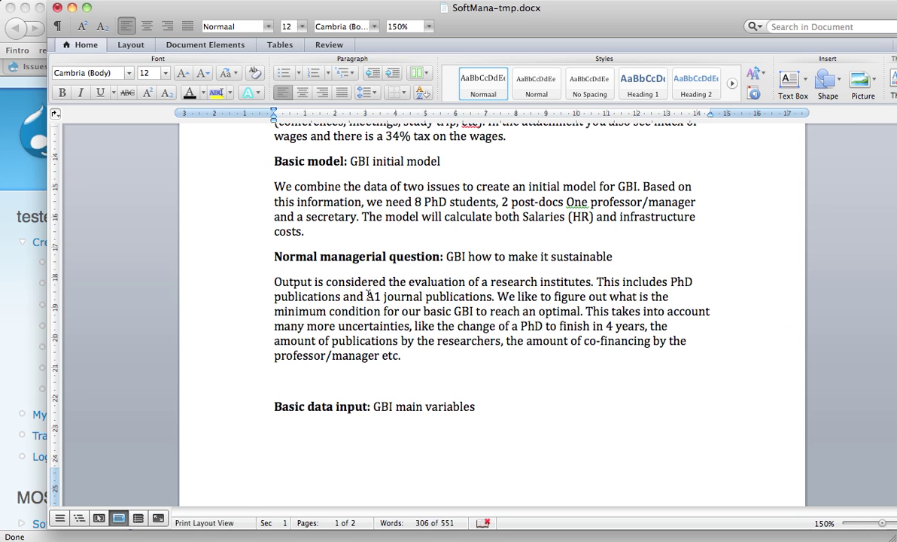
left_click_drag(367, 295, 494, 297)
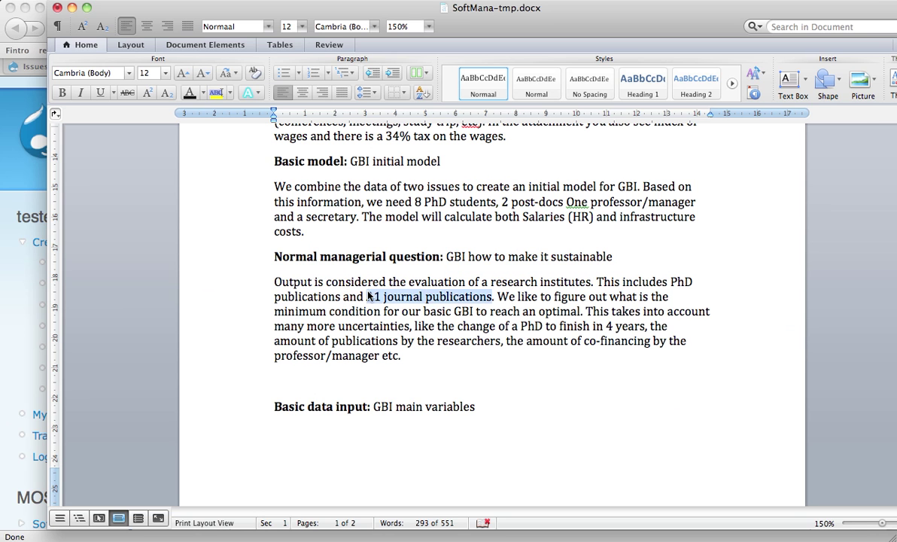
left_click(273, 283)
key("shift+Down")
key("shift+Down")
key("shift+Down")
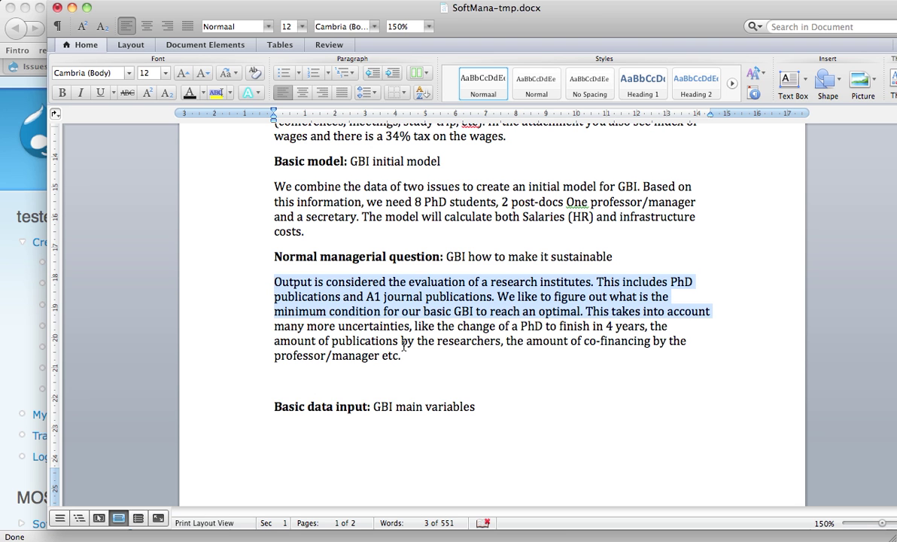
key("shift+Down")
key("shift+Down")
key("shift+Down")
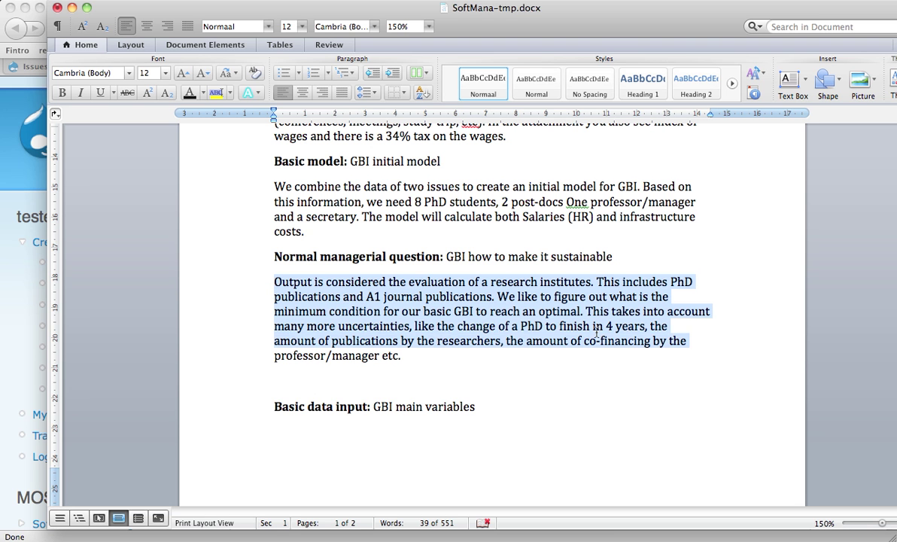
key("super+c")
Step: Paste the copied paragraph into the description of the "GBI how to make it sustainable" issue in Firefox, leaving a blank line above it
key("super+Tab")
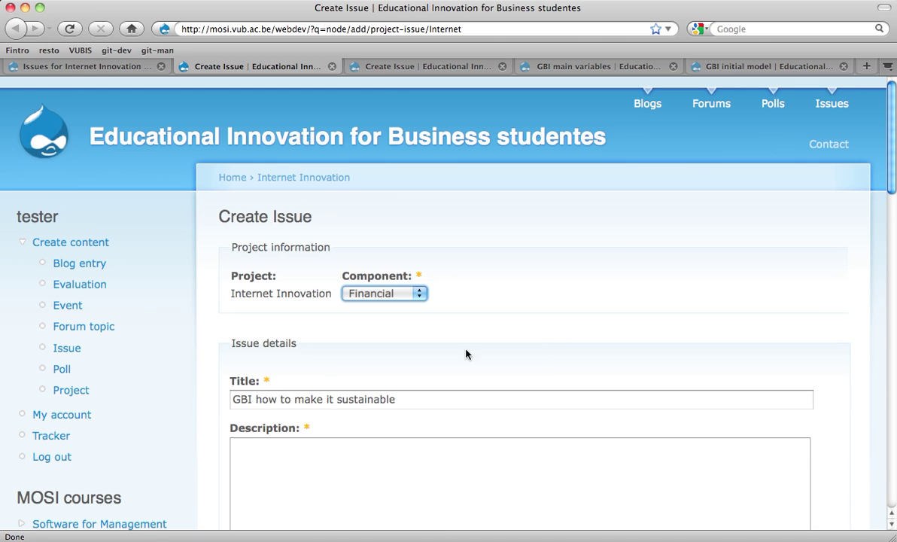
left_click(374, 458)
key("super+v")
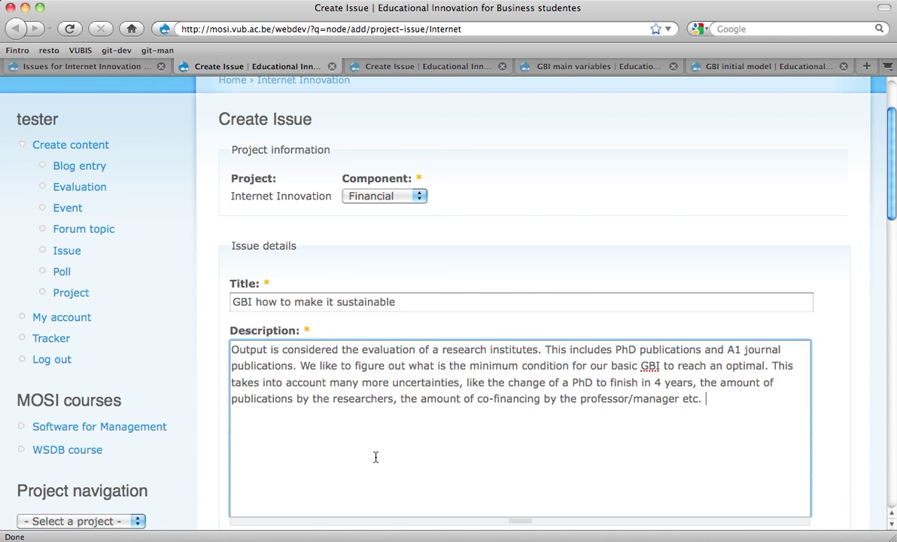
key("super+Tab")
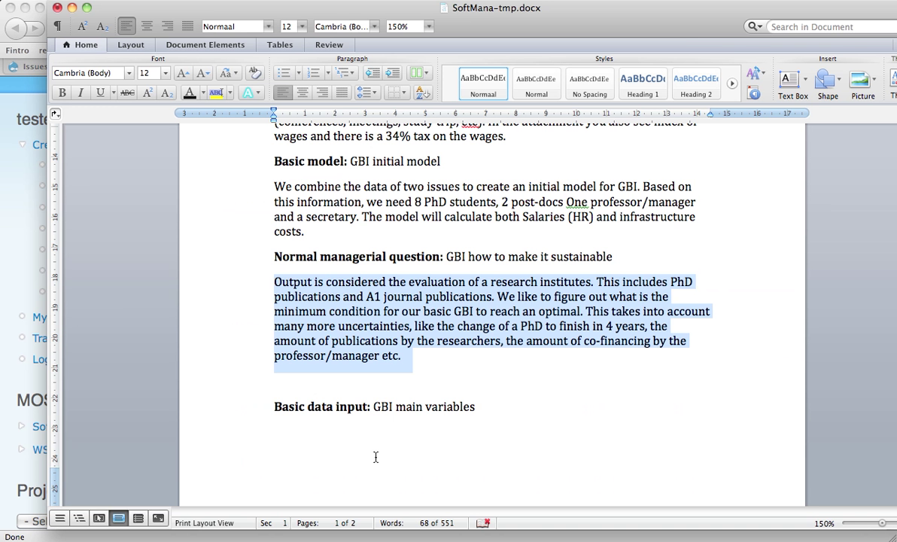
key("super+Tab")
key("super+v")
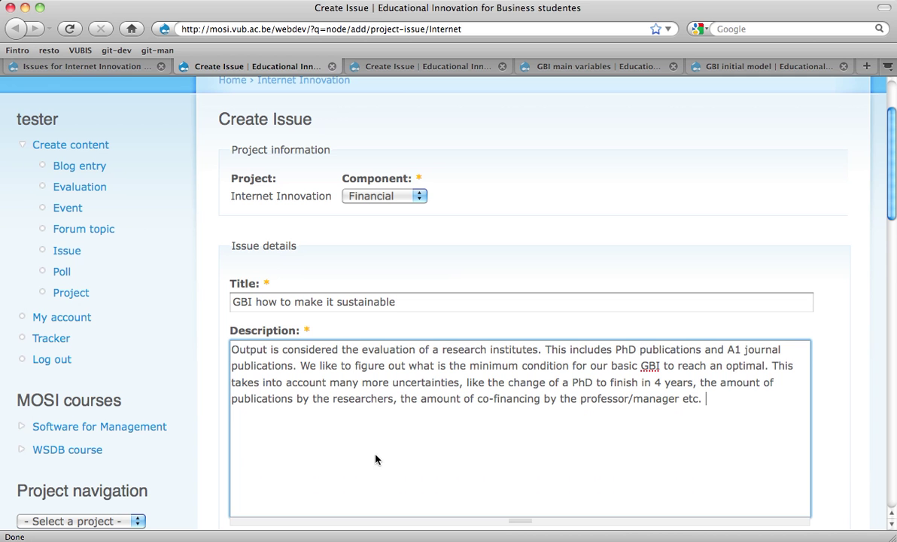
left_click(234, 351)
key("Return")
Step: Try to set the "GBI how to make it sustainable" issue's category to Management Questions
scroll(246, 419, "down", 5)
scroll(247, 421, "down", 2)
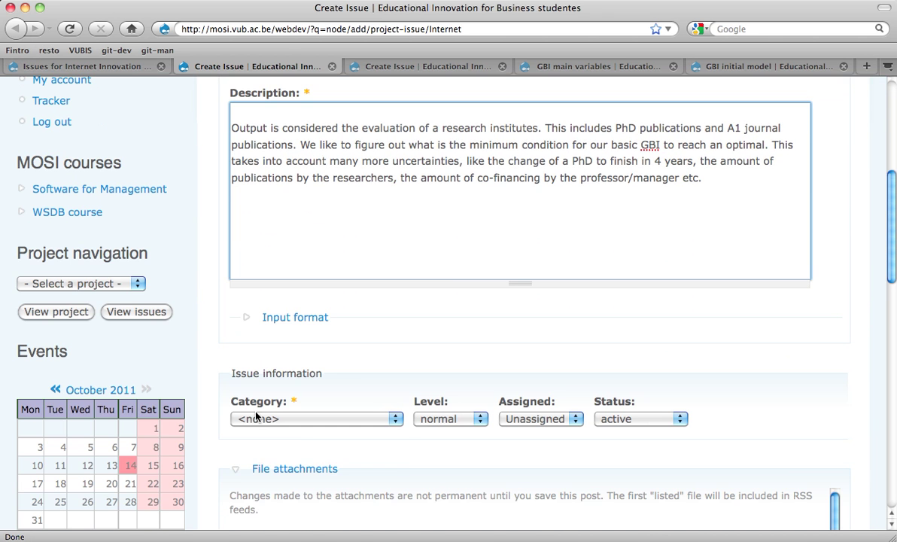
left_click(246, 418)
left_click(263, 450)
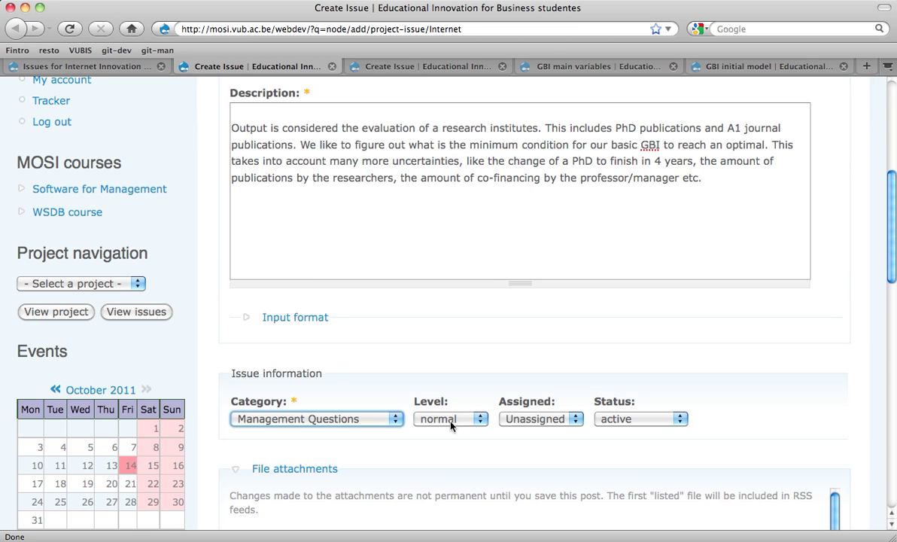
key("ctrl+Tab")
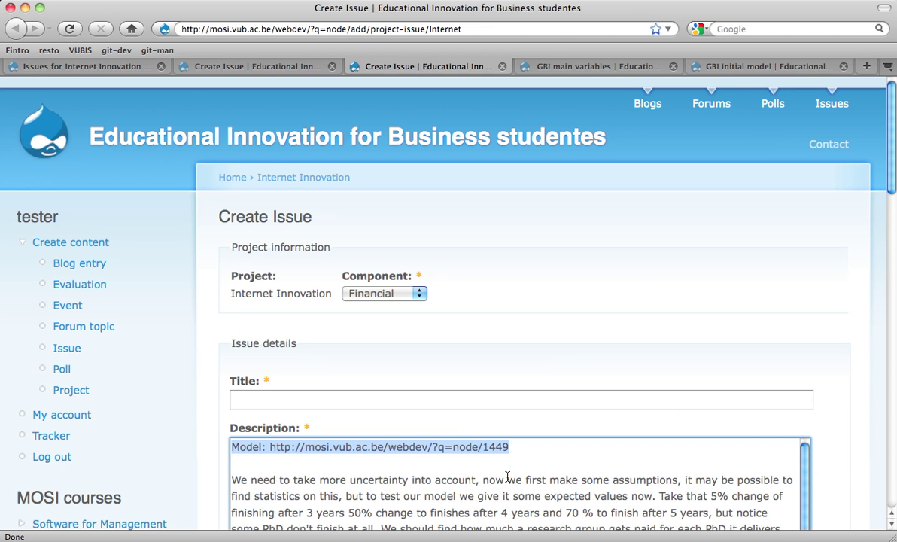
key("ctrl+shift+Tab")
key("Up")
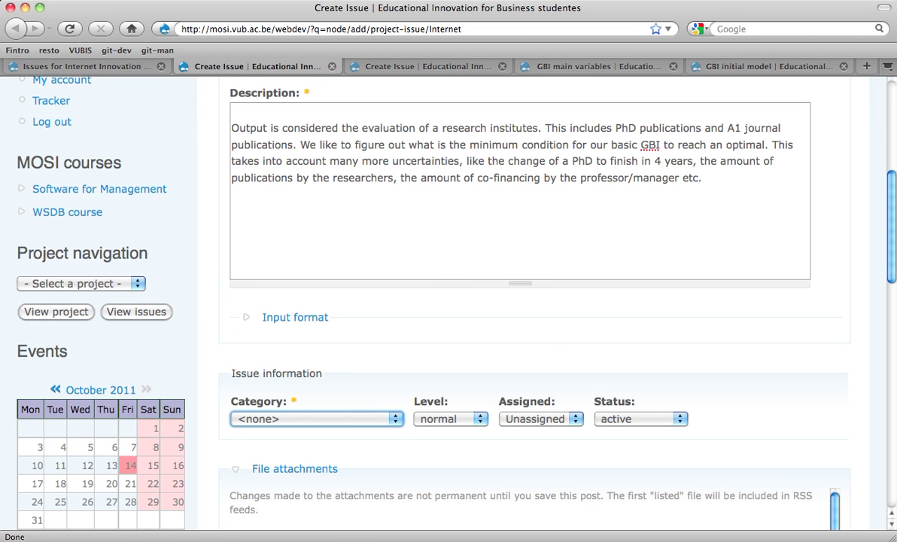
Step: Make more room for links by adding line breaks above the description paragraph
left_click(262, 118)
key("Return")
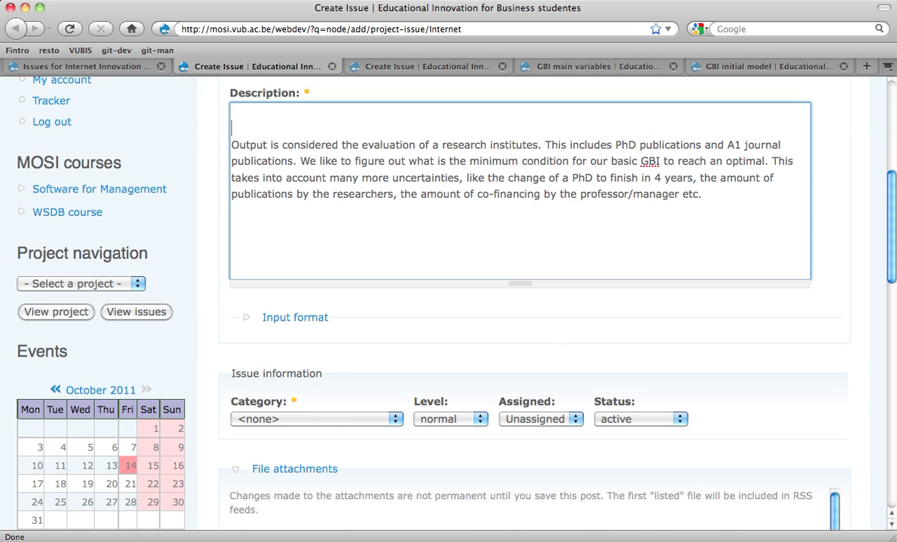
key("super+v")
key("Return")
key("ctrl+shift+Tab")
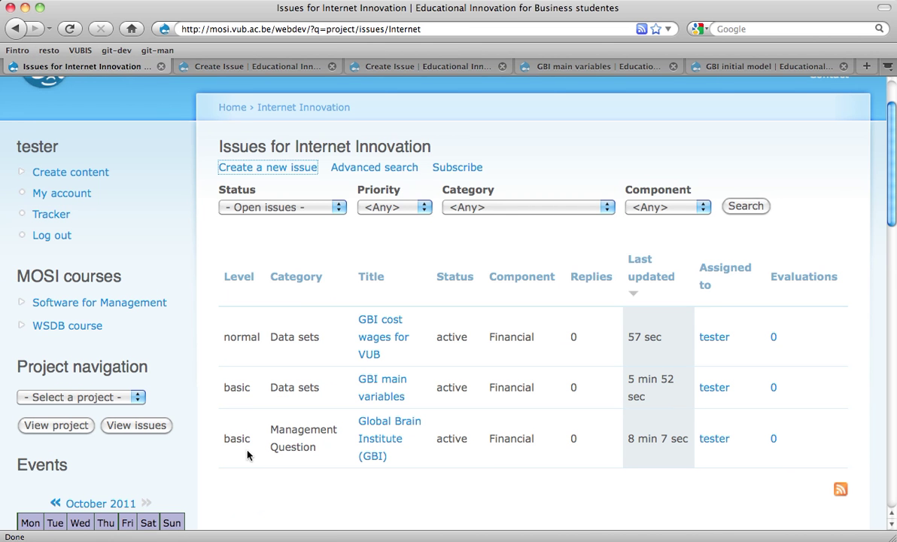
left_click(385, 424, "super")
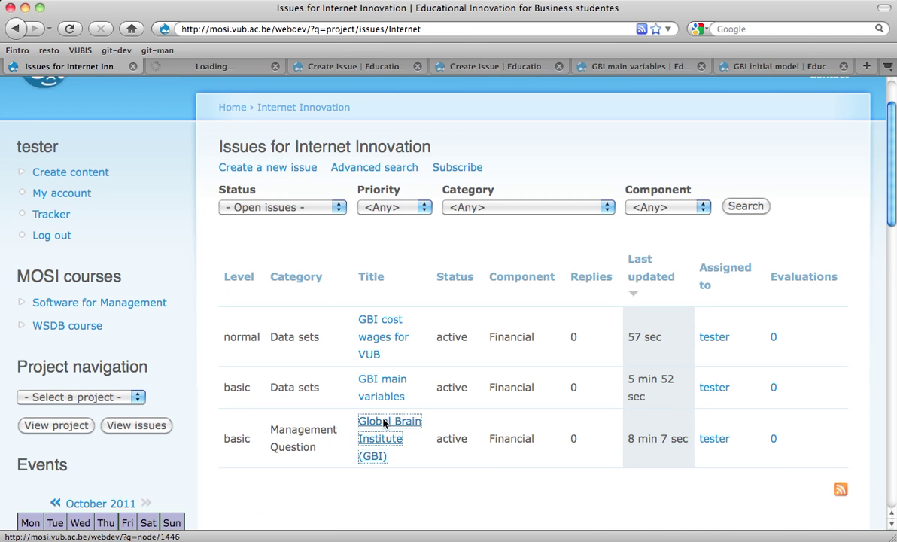
key("ctrl+Tab")
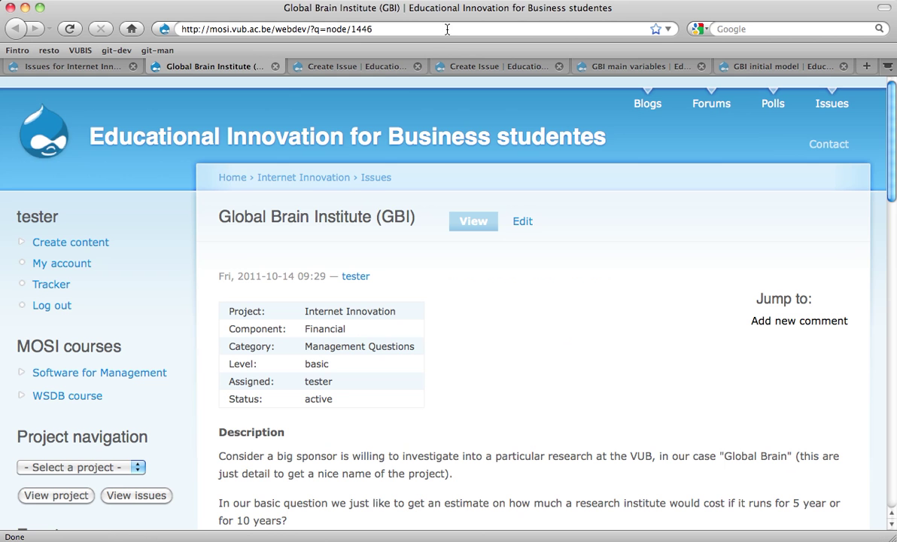
left_click(447, 29)
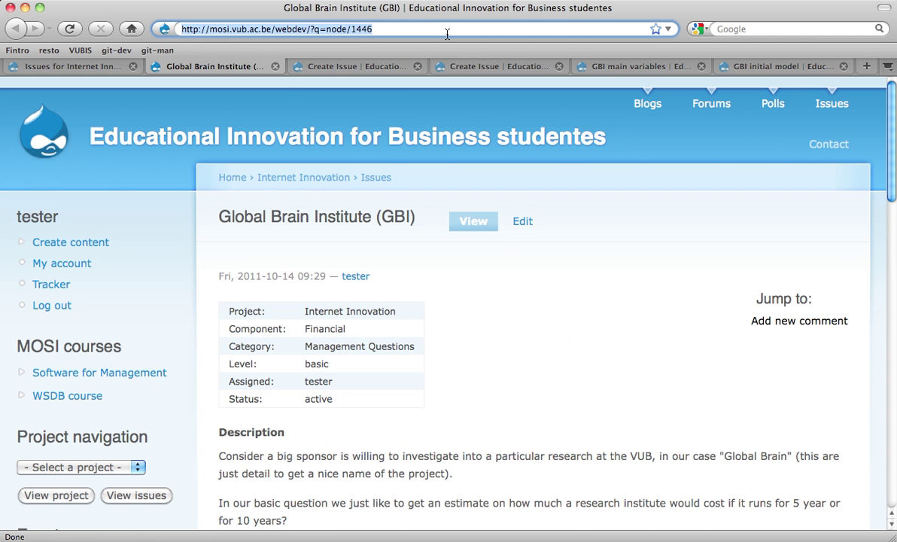
key("super+w")
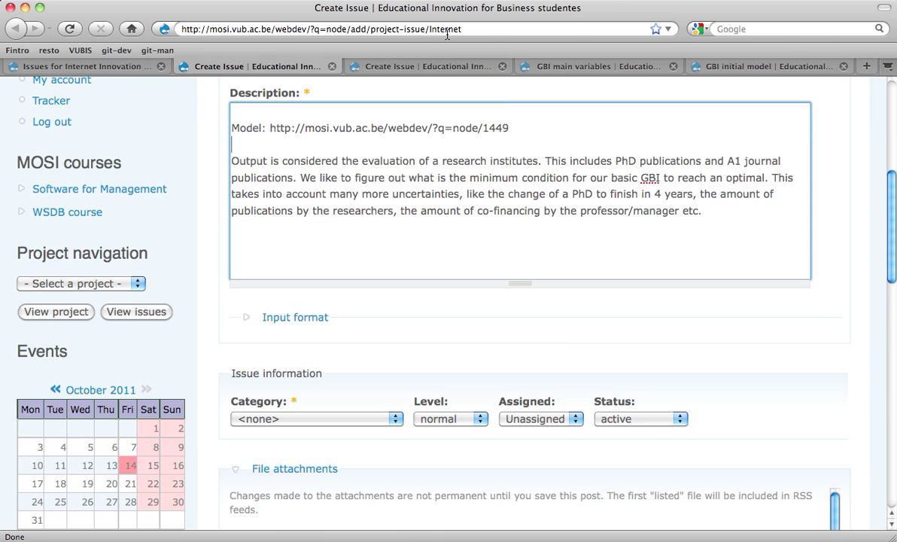
Step: Copy the "Managerial question" link line from the GBI main variables issue onto its own line above the Model link in the untitled data set issue
key("ctrl+Tab")
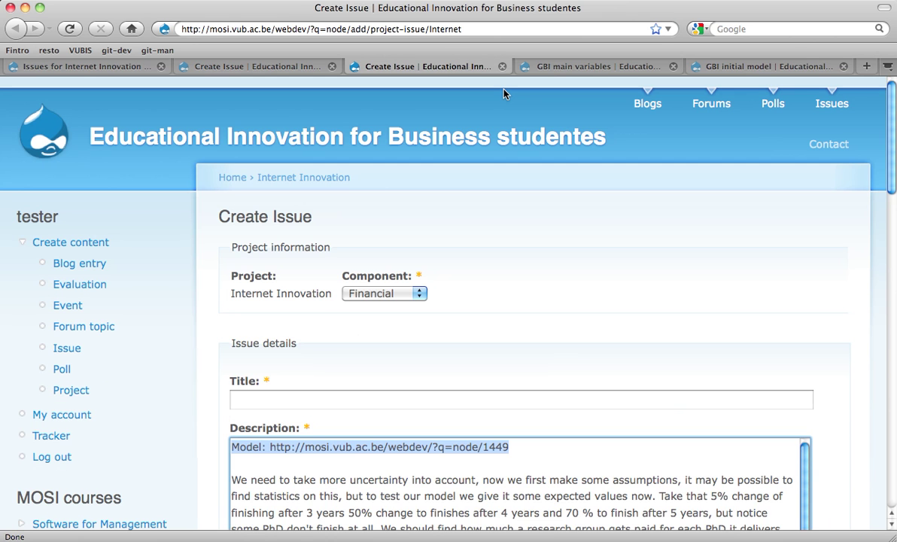
key("ctrl+Tab")
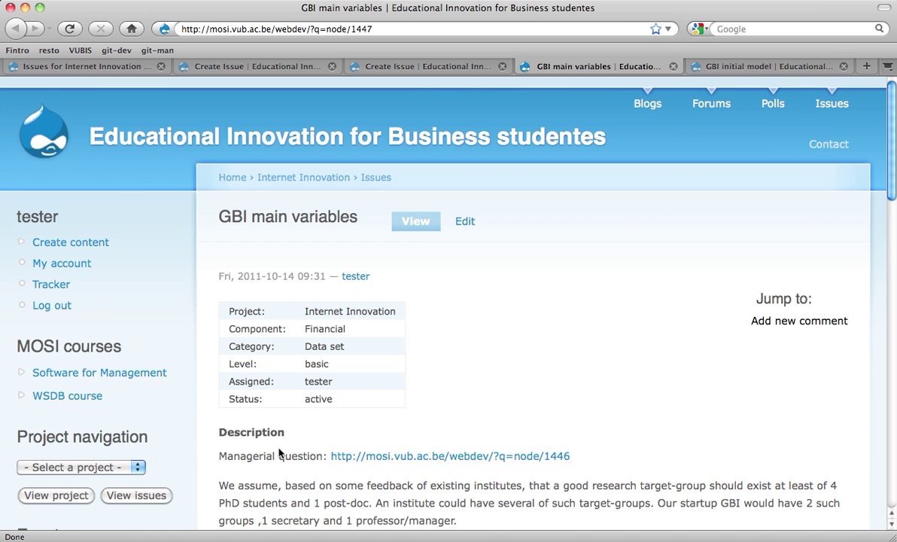
left_click_drag(217, 457, 650, 462)
key("super+c")
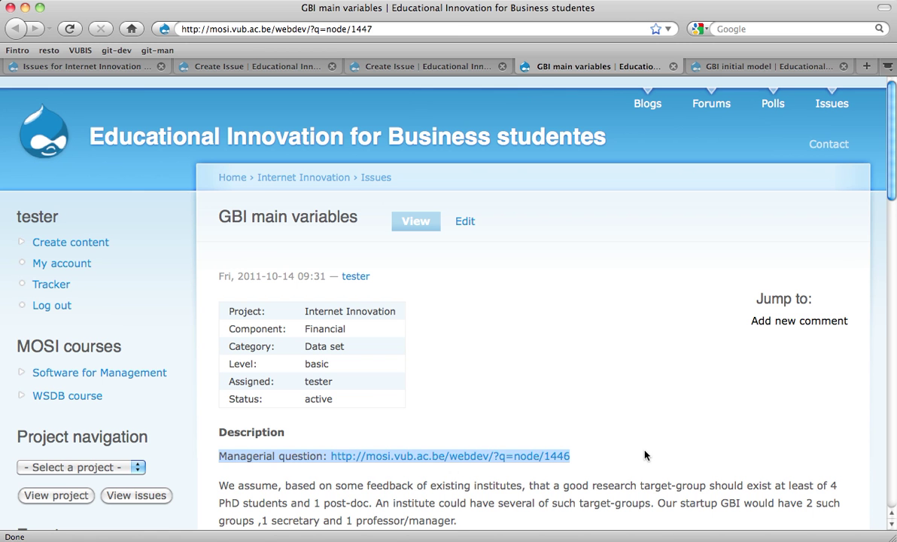
key("ctrl+shift+Tab")
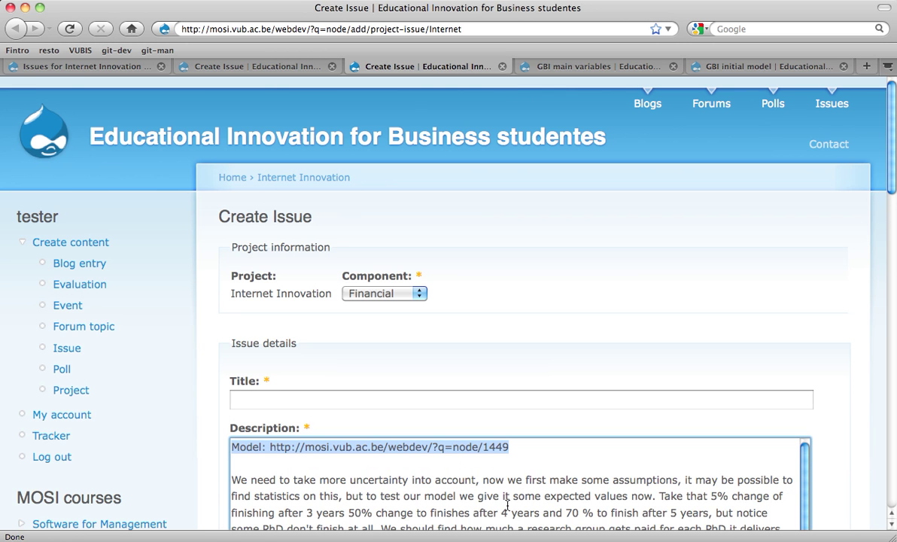
key("Right")
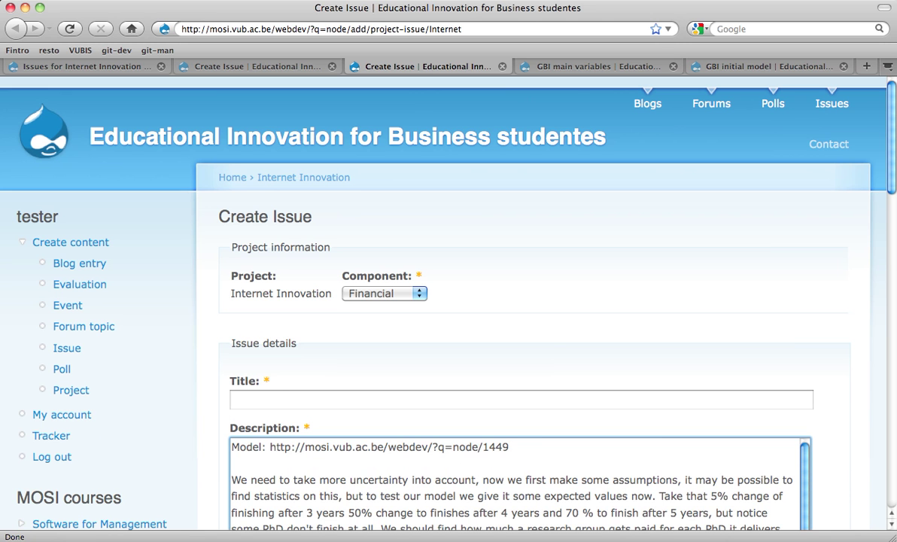
key("super+v")
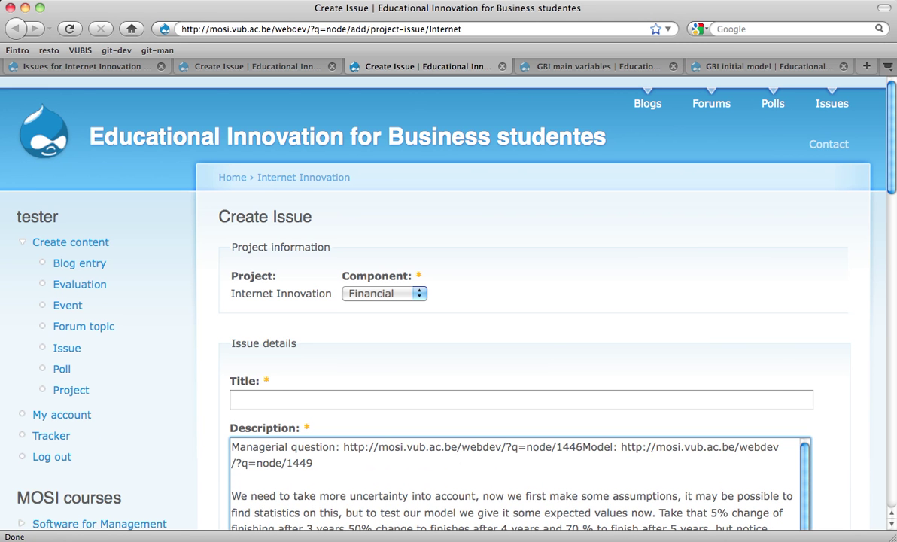
key("Return")
key("Up")
type("Basic")
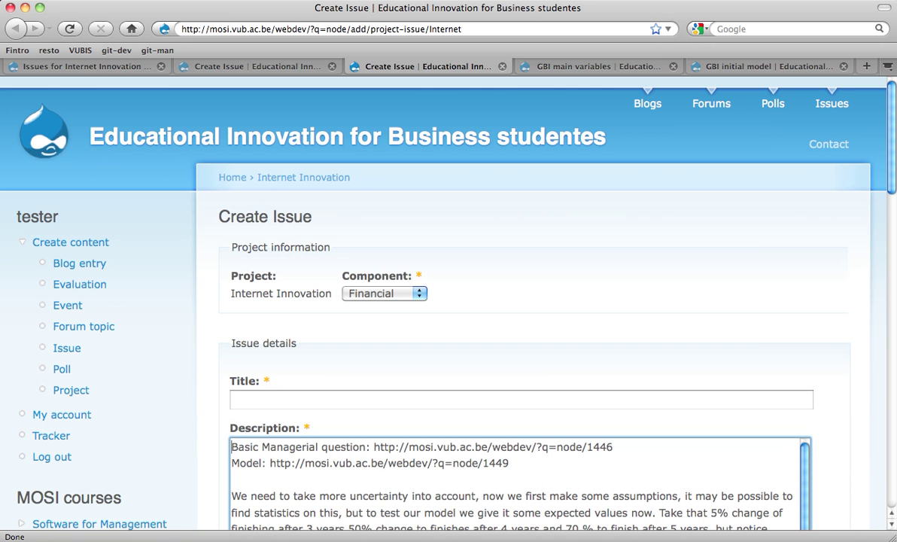
key("shift+Right")
key("shift+Right")
key("shift+Right")
key("shift+Right")
key("shift+Right")
key("shift+Right")
key("BackSpace")
scroll(507, 464, "down", 3)
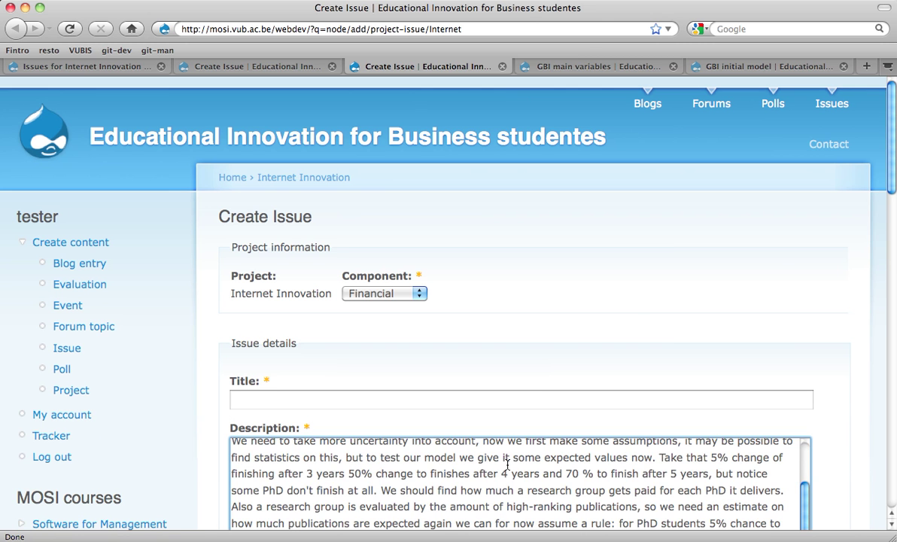
scroll(633, 310, "down", 10)
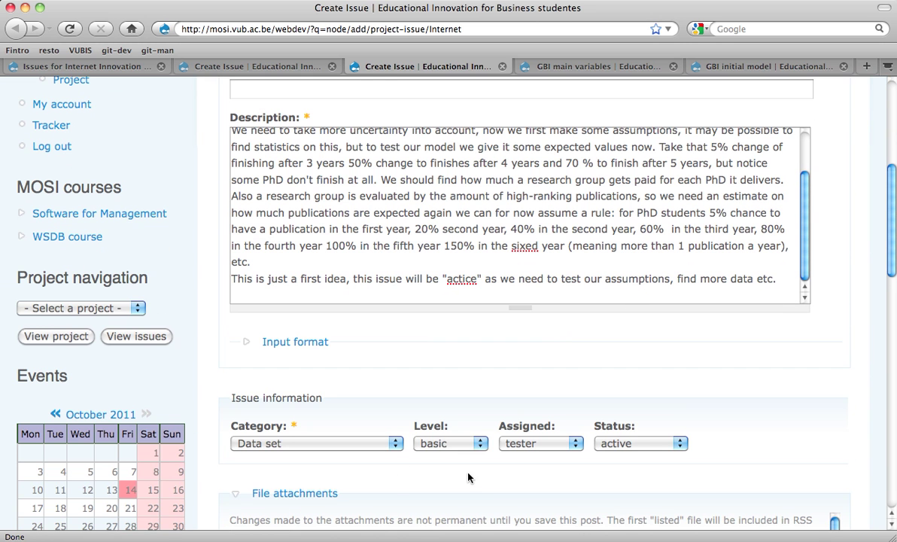
left_click(439, 445)
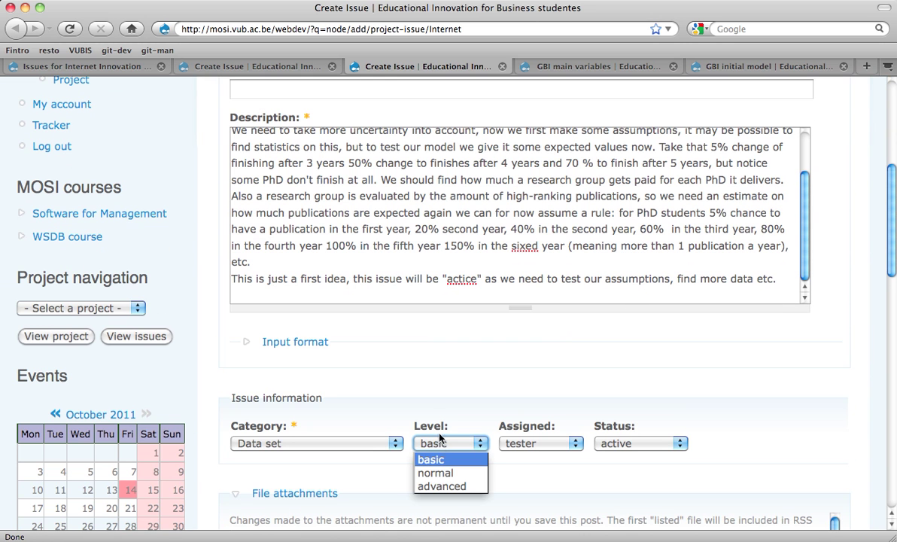
left_click(413, 398)
Step: Copy the data set issue's "Managerial question" link line onto the blank line above the Model link in the "GBI how to make it sustainable" description
scroll(415, 241, "up", 3)
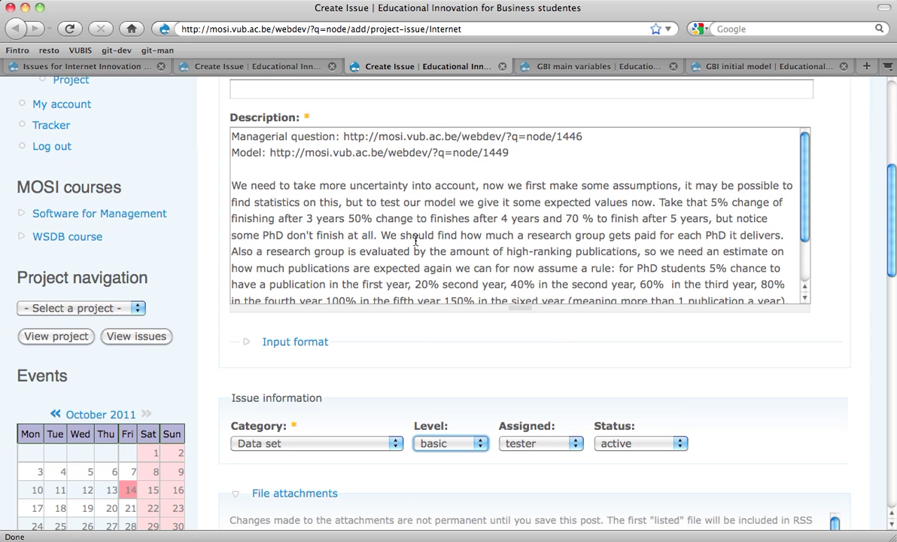
left_click(269, 134)
triple_click(288, 141)
key("super+c")
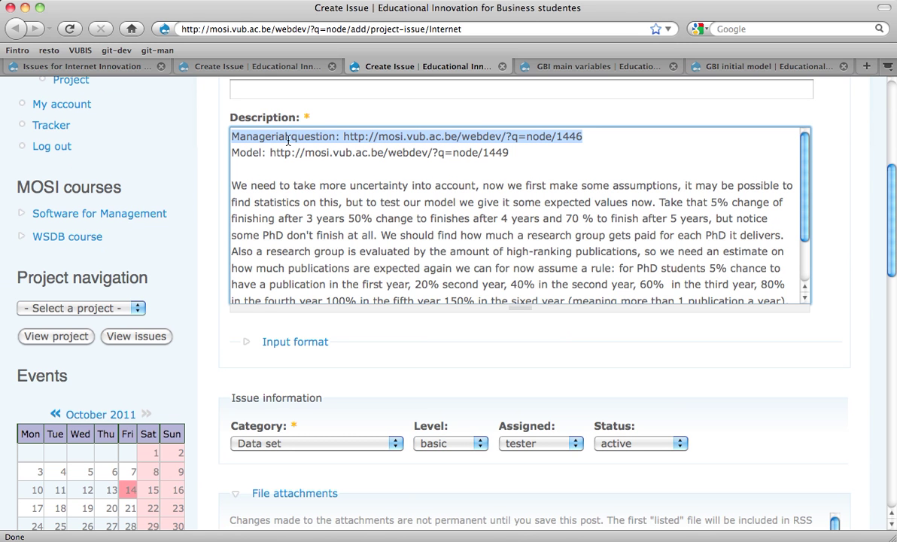
left_click(198, 66)
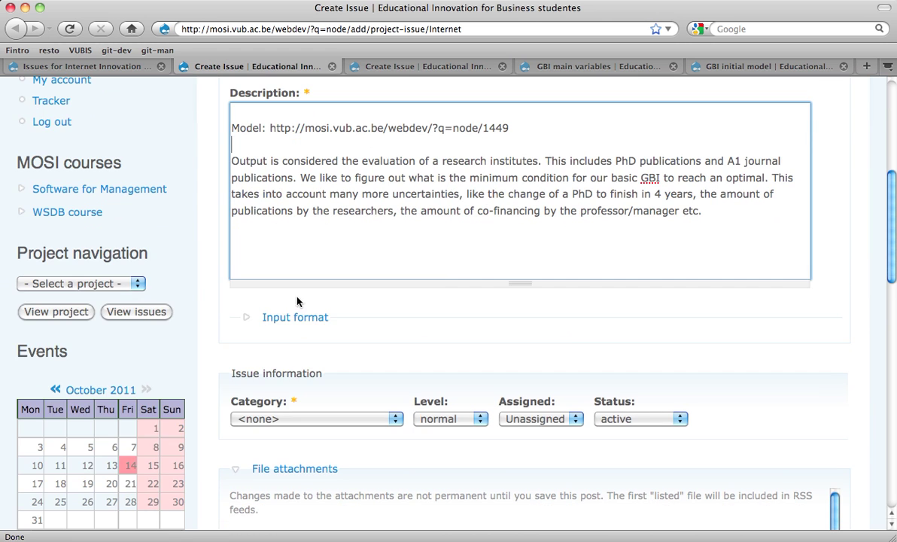
scroll(274, 463, "up", 10)
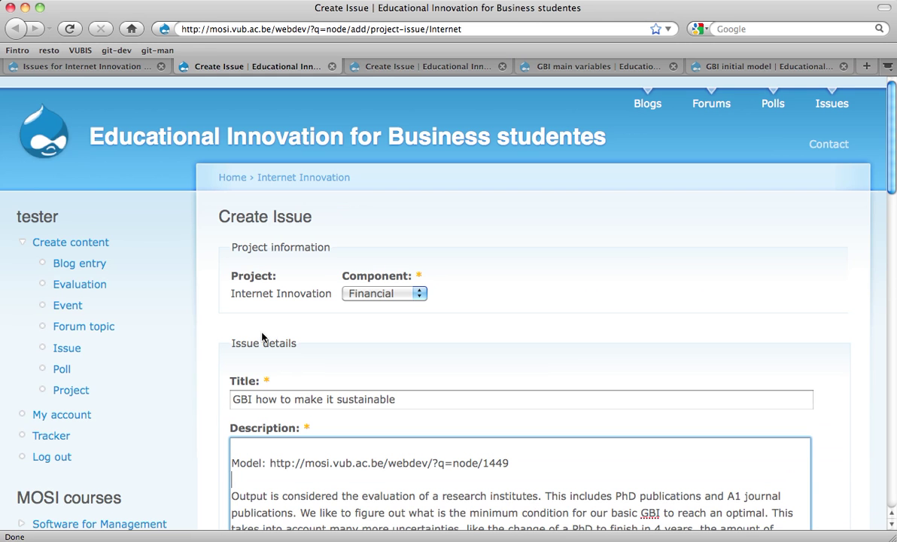
scroll(251, 347, "down", 4)
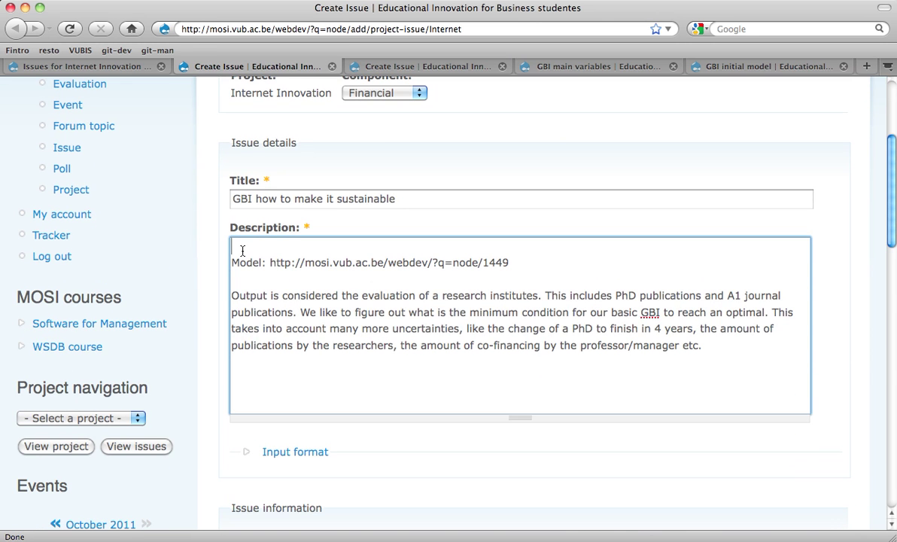
key("super+v")
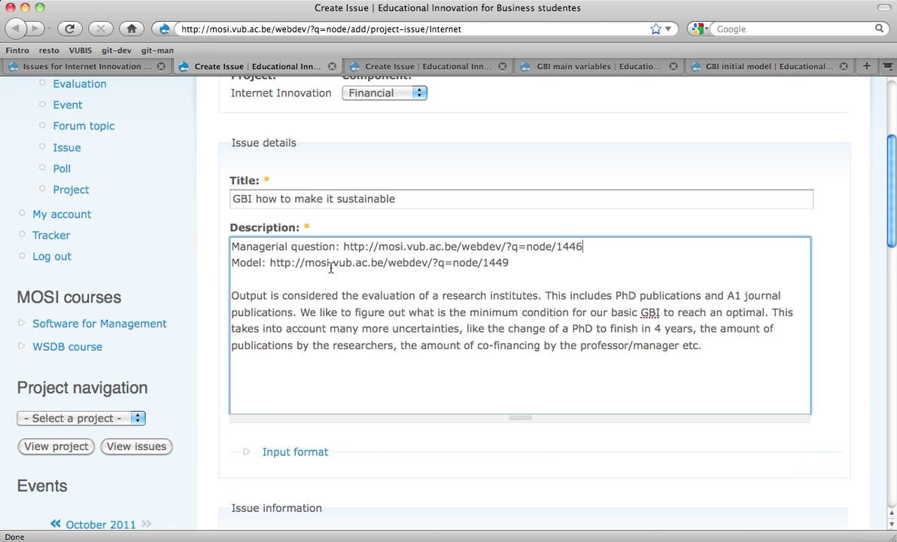
Step: Set the "GBI how to make it sustainable" issue's category to Management Questions and assign it to tester
scroll(330, 268, "down", 3)
left_click(369, 420)
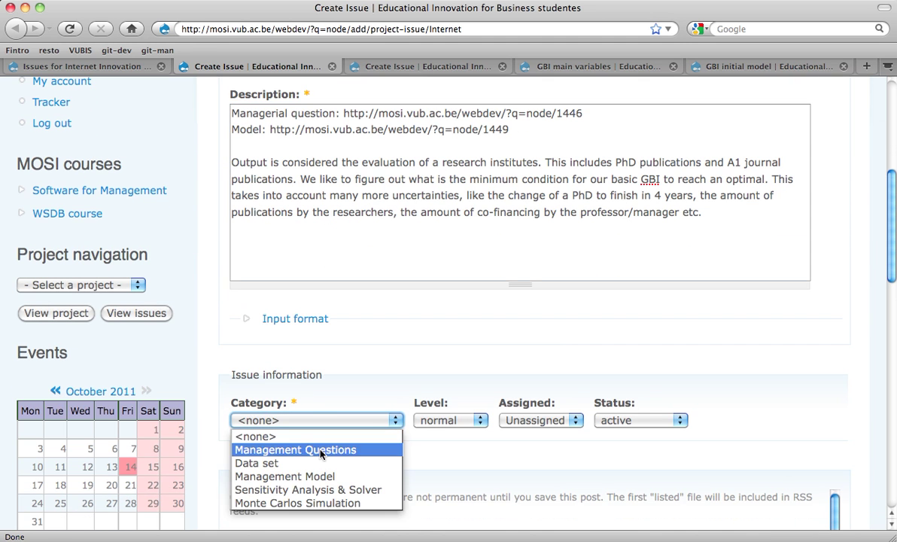
left_click(338, 448)
left_click(536, 420)
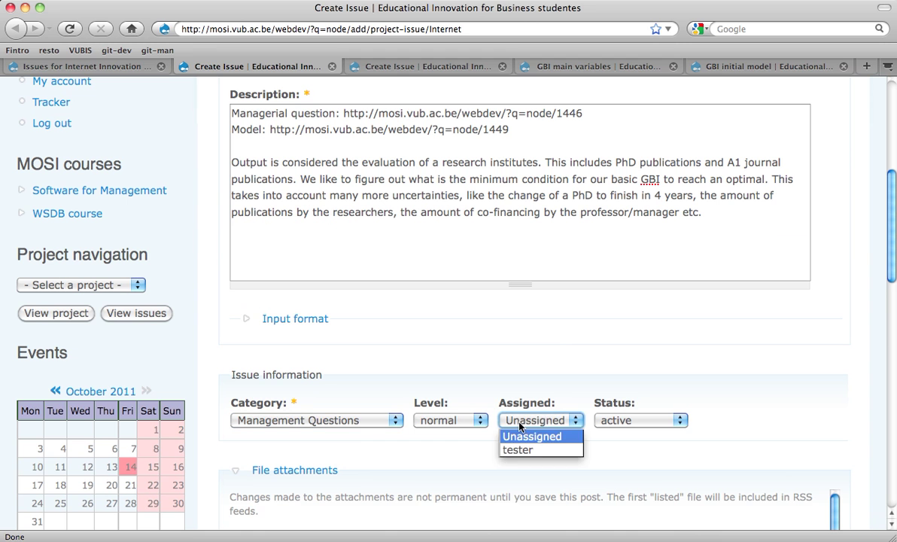
left_click(519, 450)
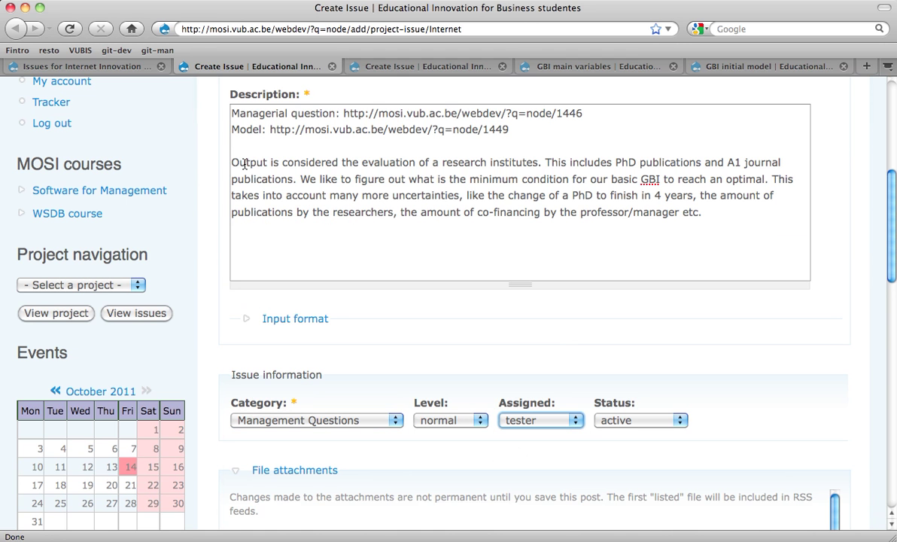
Step: Review the "GBI how to make it sustainable" issue's settings, its managerial question and model links, and the description paragraph
left_click_drag(615, 162, 761, 222)
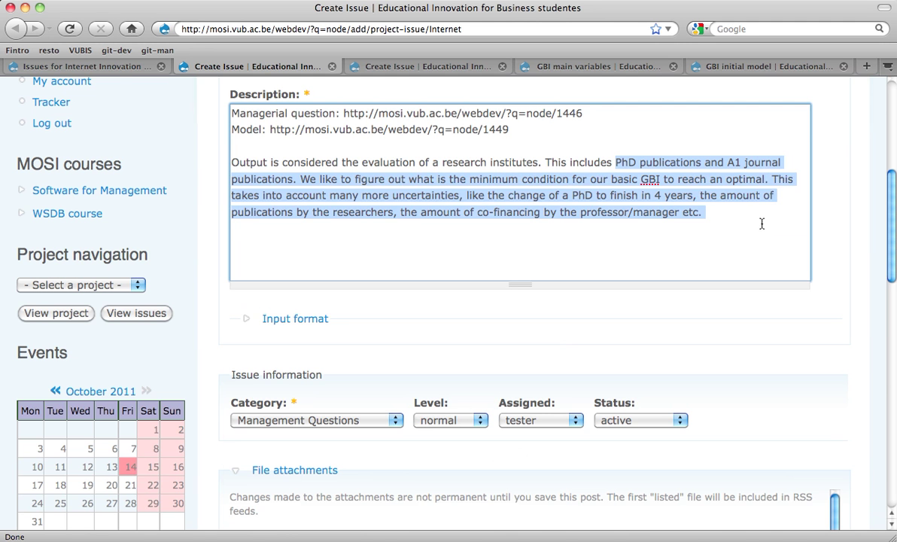
left_click(697, 266)
scroll(697, 266, "down", 10)
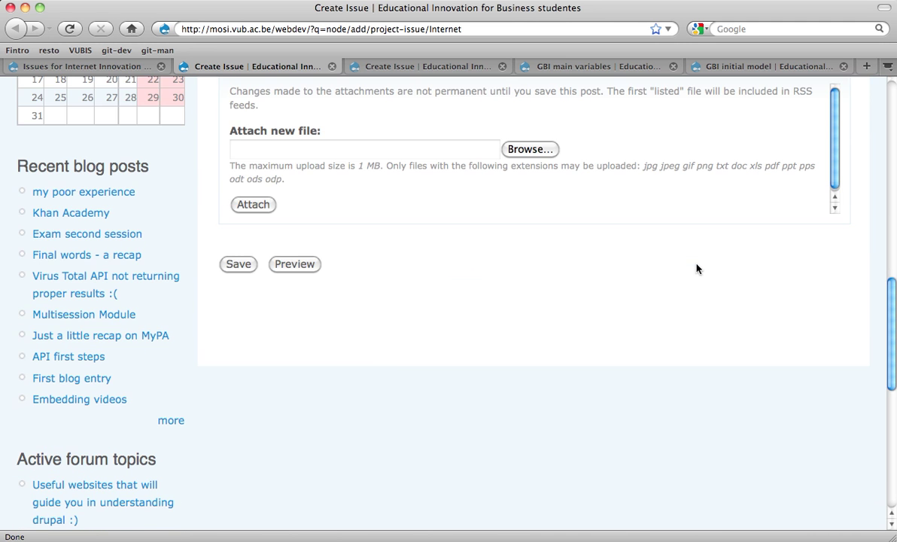
scroll(217, 287, "up", 9)
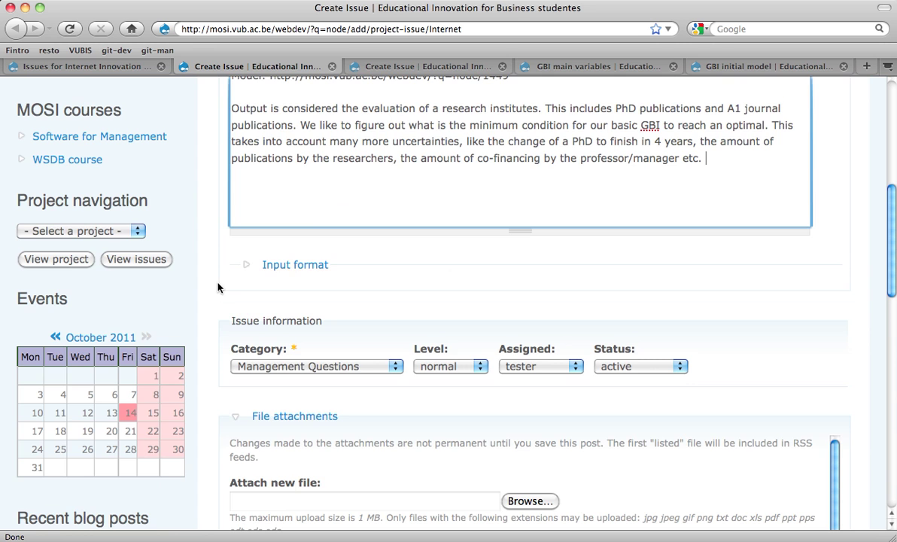
scroll(322, 225, "up", 5)
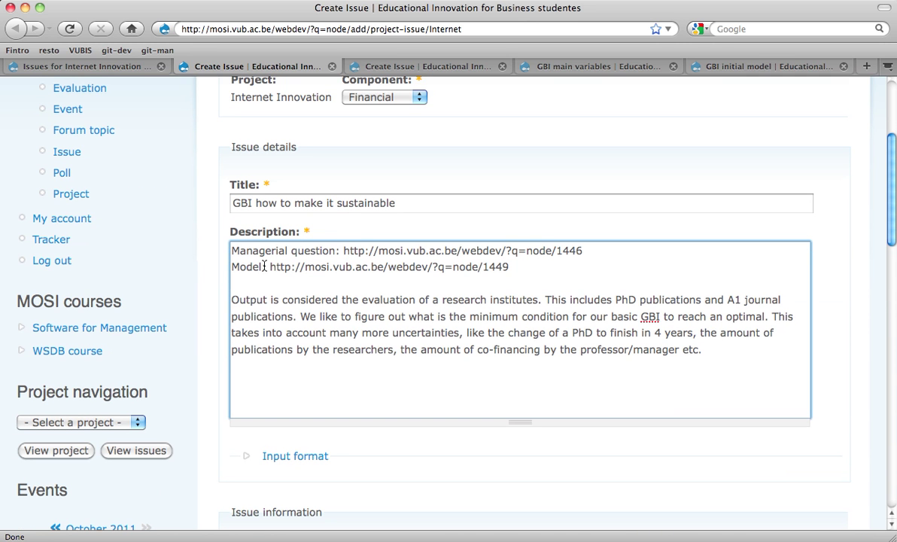
left_click_drag(240, 251, 588, 258)
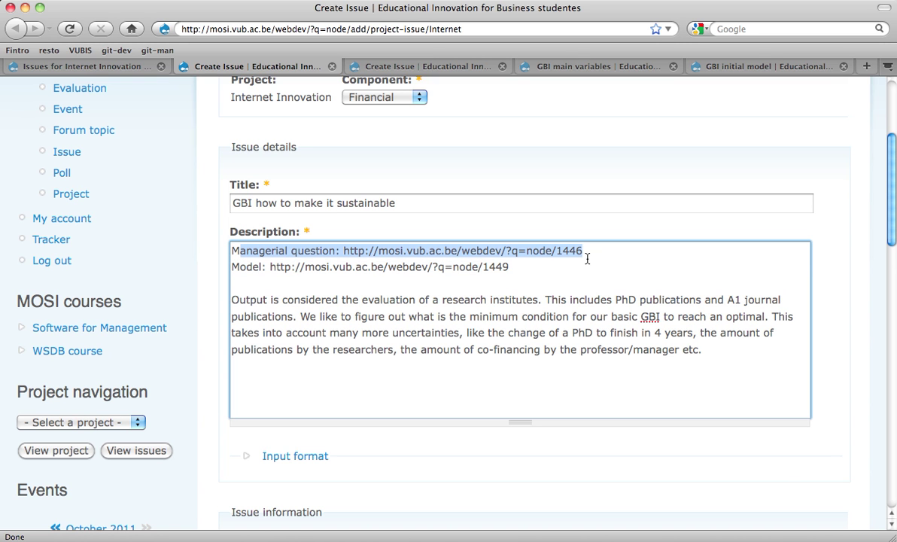
left_click_drag(240, 267, 415, 295)
left_click(264, 299)
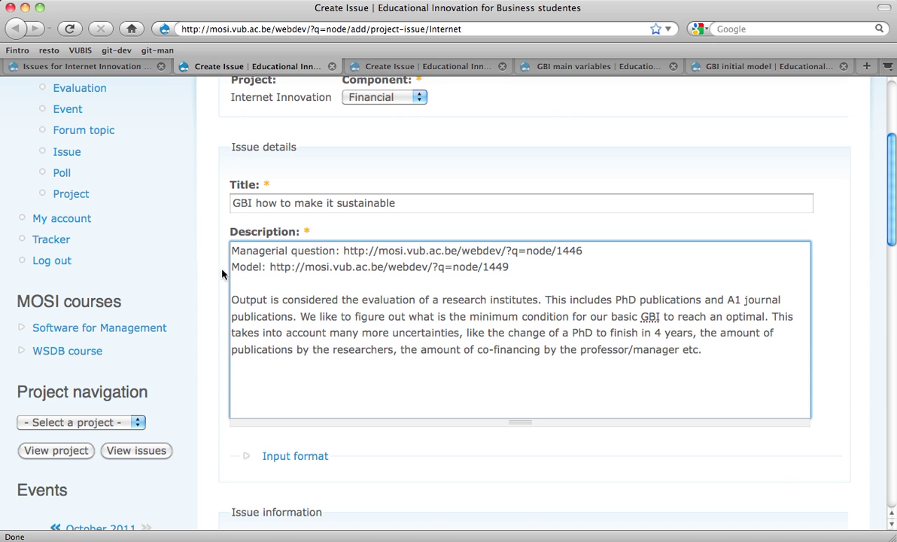
left_click_drag(232, 300, 610, 386)
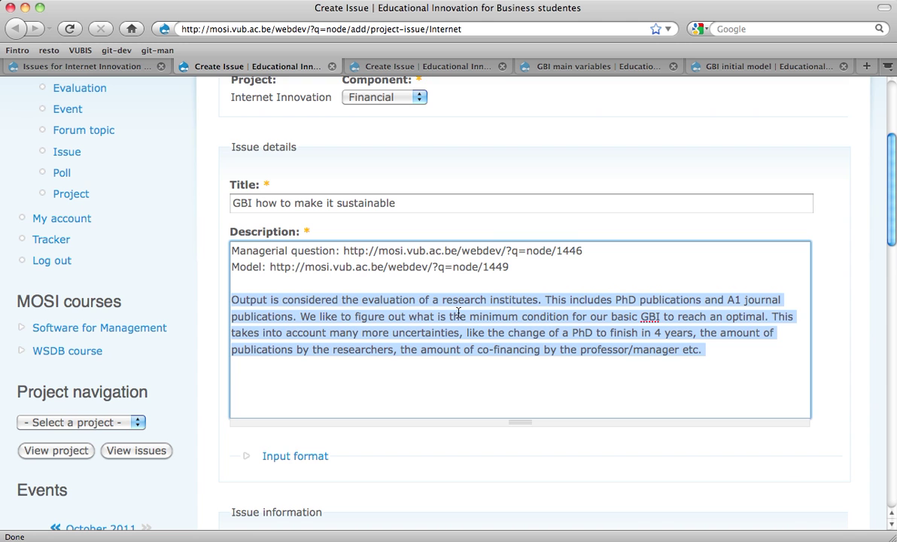
Step: Save the "GBI how to make it sustainable" issue and check the two links in its published description
scroll(261, 295, "down", 15)
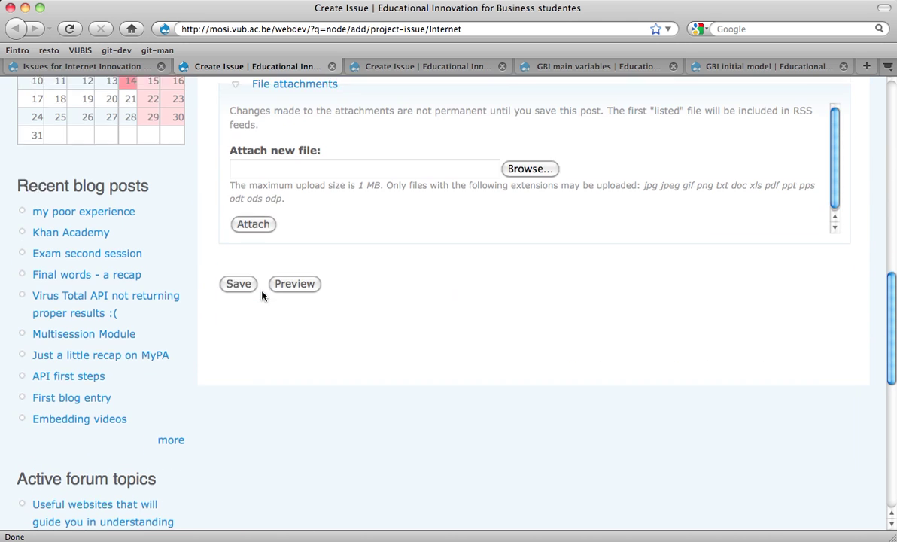
left_click(232, 277)
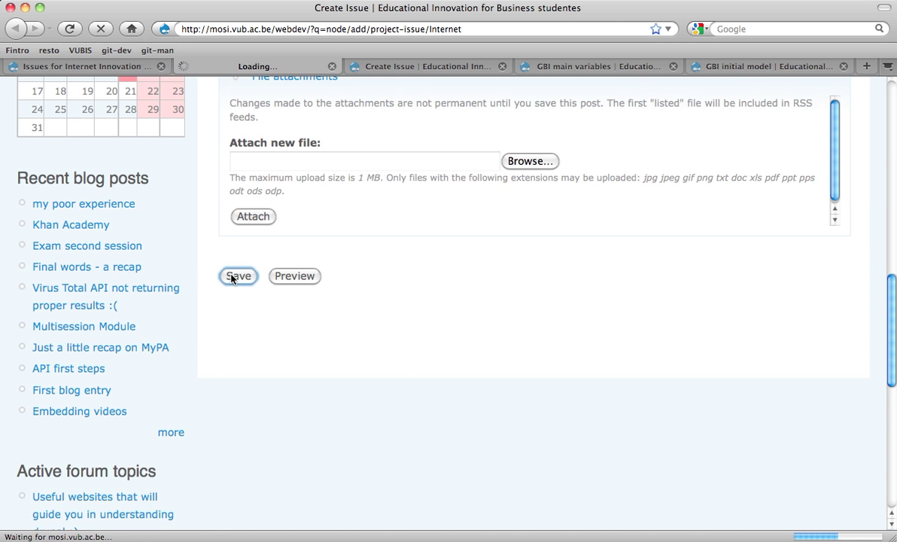
scroll(197, 323, "down", 3)
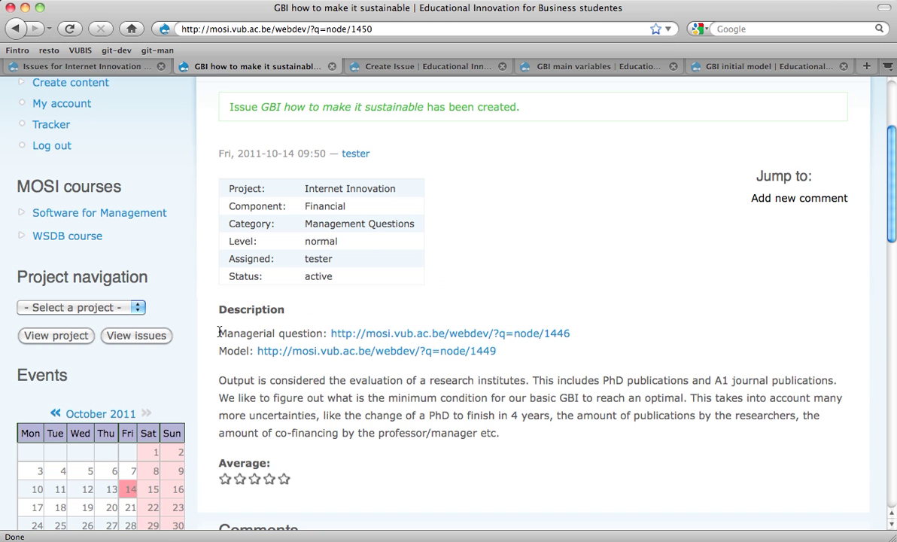
left_click_drag(219, 331, 546, 352)
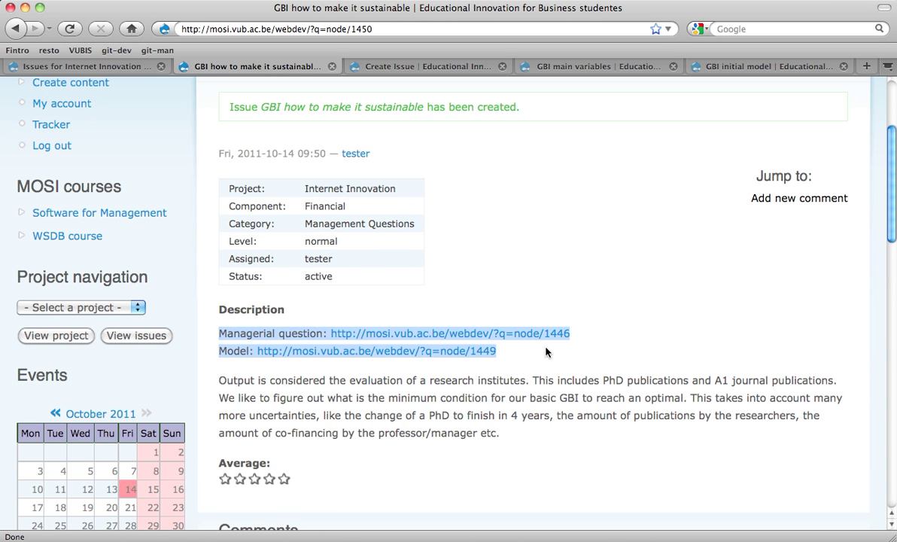
key("ctrl+Tab")
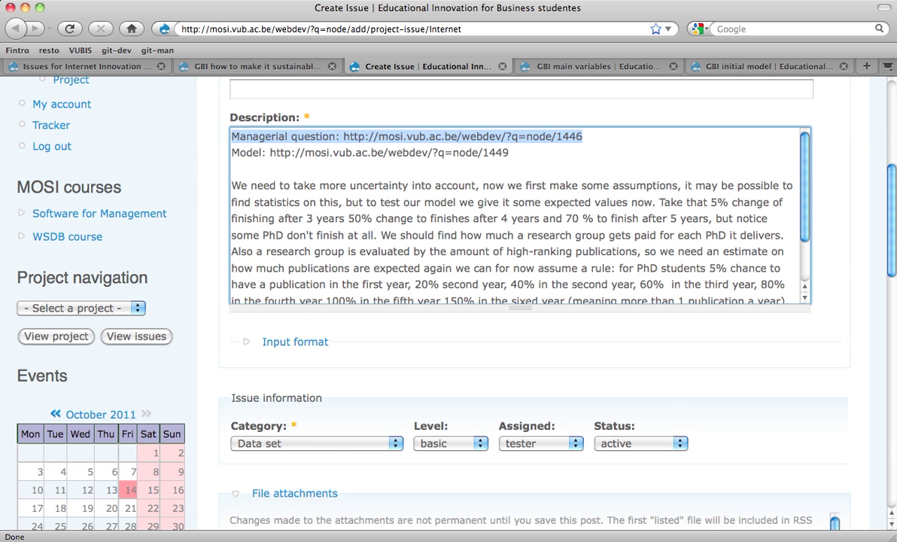
left_click(509, 152)
type("Model: http://mosi.vub.ac.be/webdev/?q=node/1449")
key("super+z")
key("ctrl+shift+Tab")
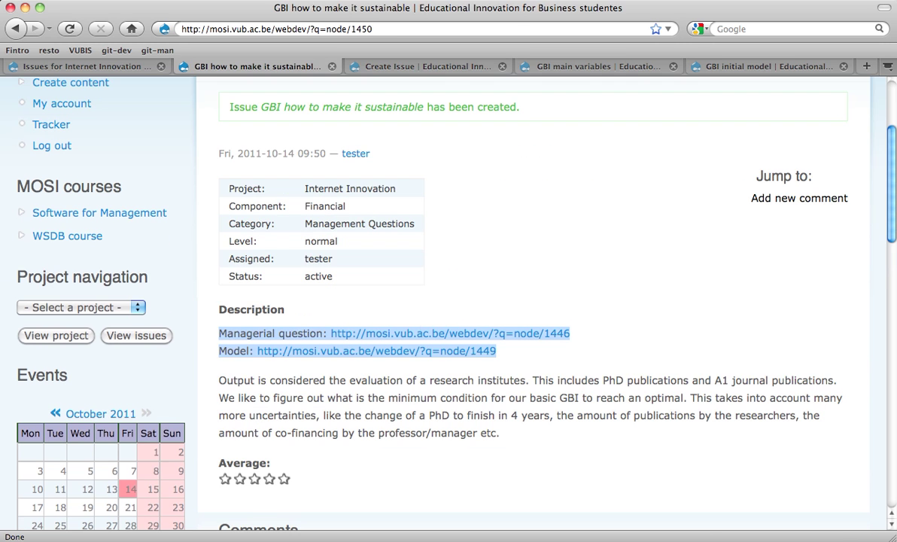
left_click(381, 27)
key("ctrl+c")
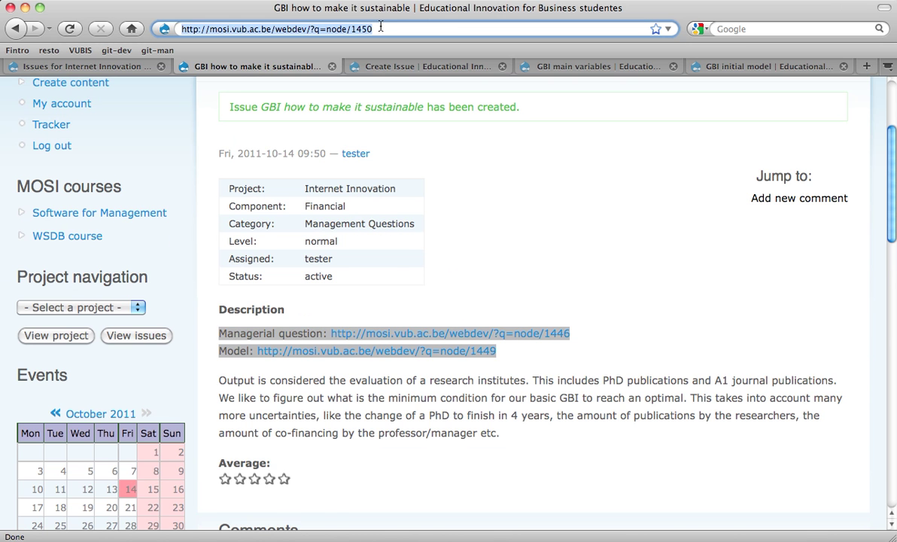
key("ctrl+Tab")
left_click(343, 135)
key("shift+End")
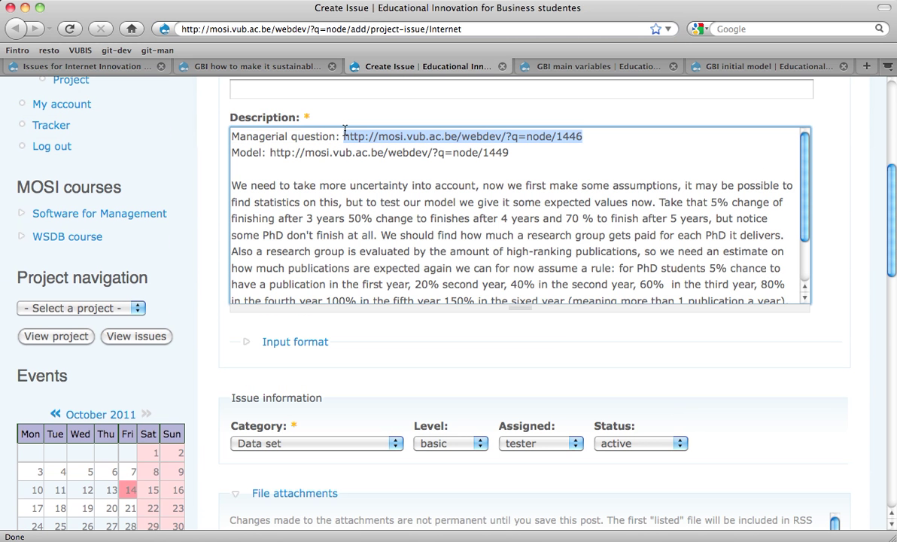
key("ctrl+v")
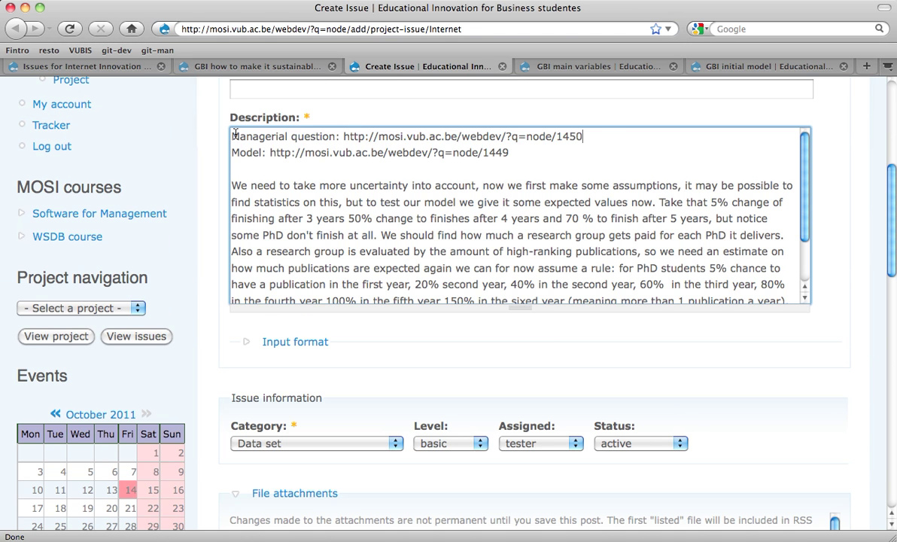
Step: Review the data set issue's two link lines and assumptions text, and try to save the issue
left_click_drag(230, 135, 610, 143)
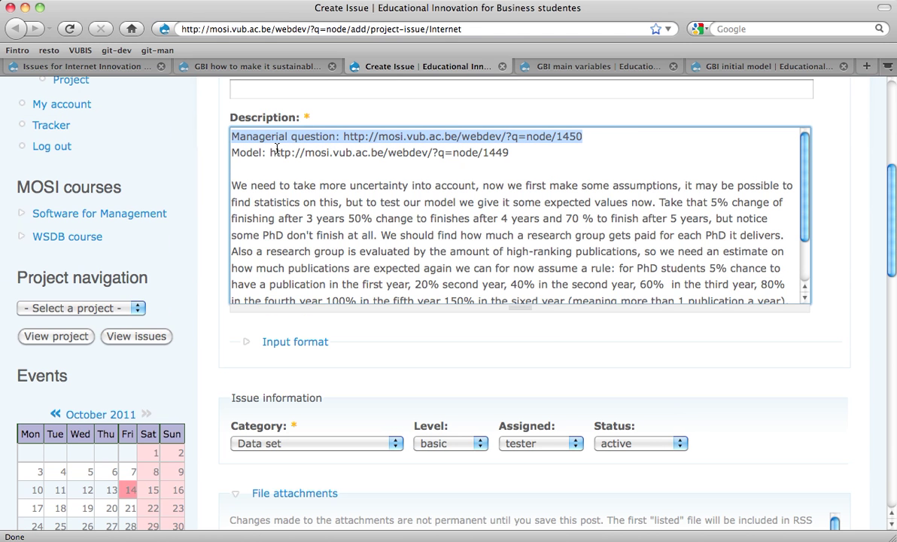
left_click_drag(236, 150, 543, 186)
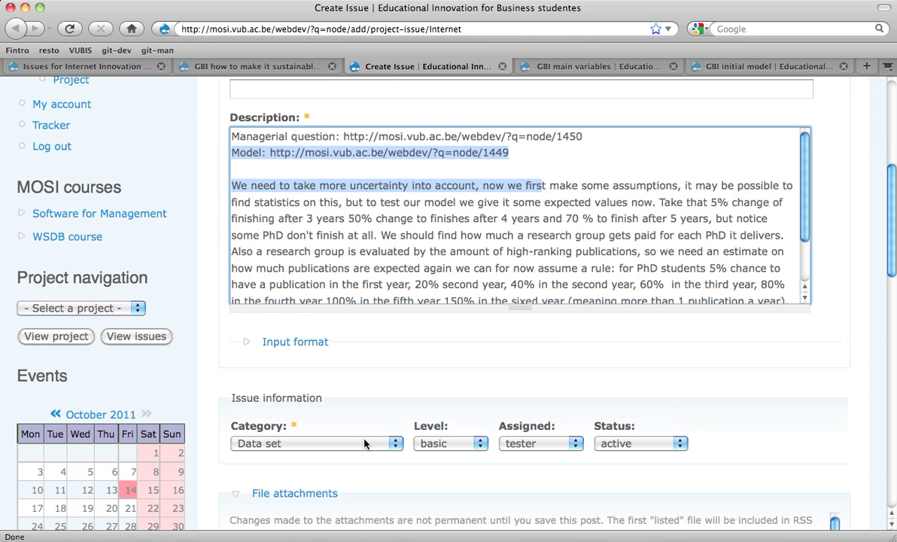
scroll(503, 235, "up", 3)
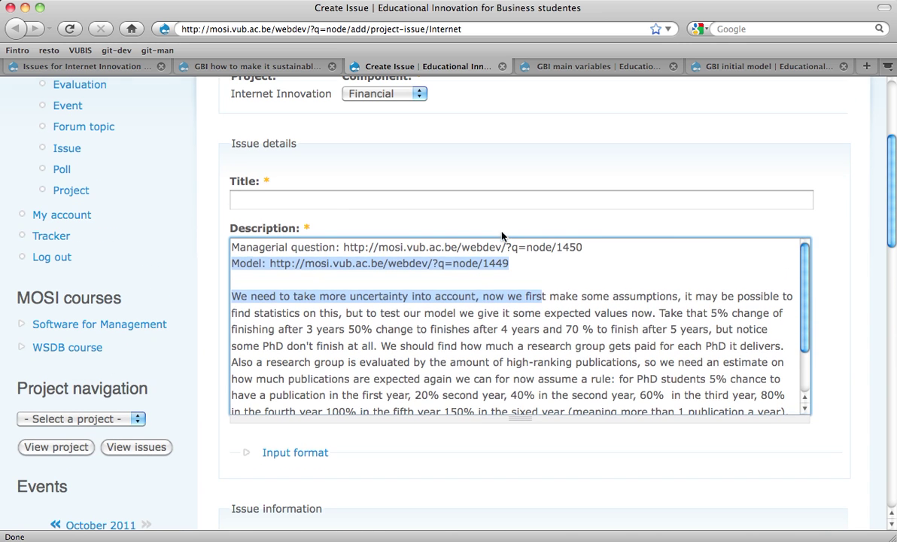
left_click(479, 313)
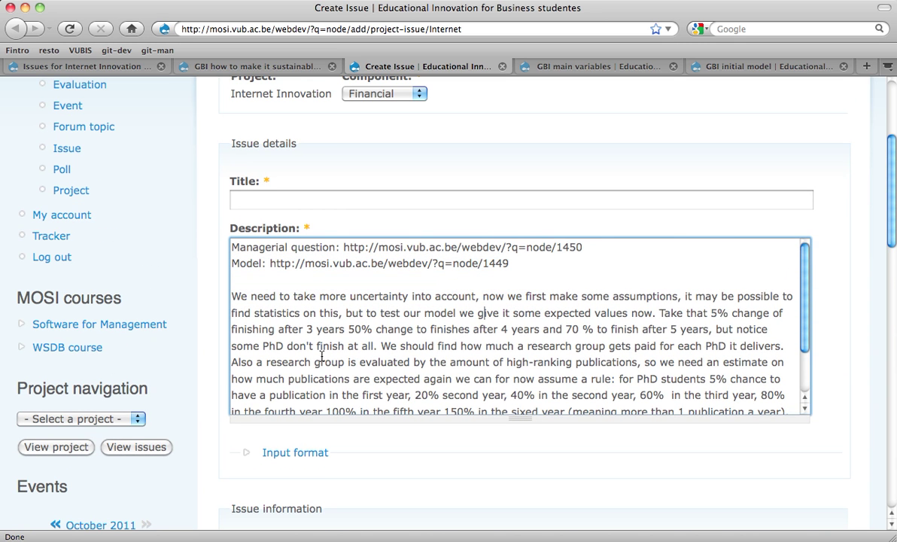
scroll(328, 362, "down", 3)
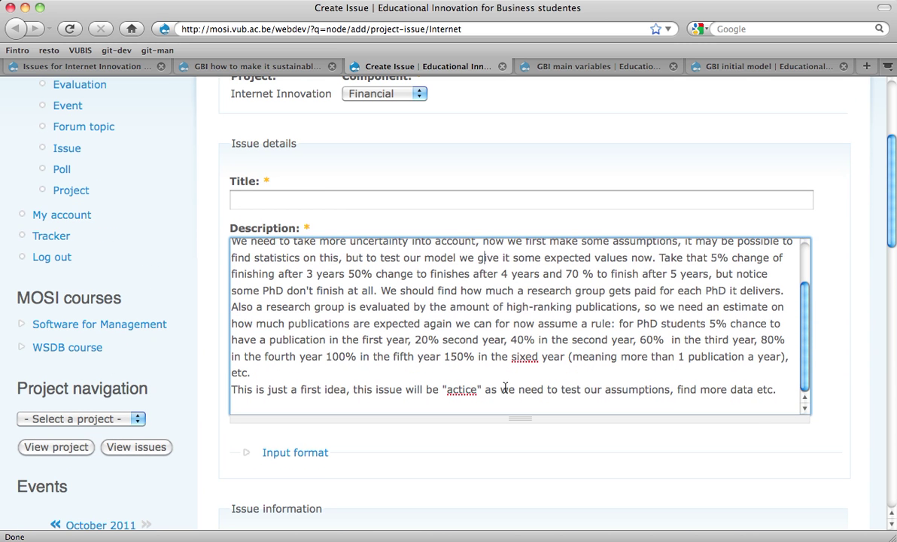
left_click(212, 487)
scroll(211, 487, "down", 10)
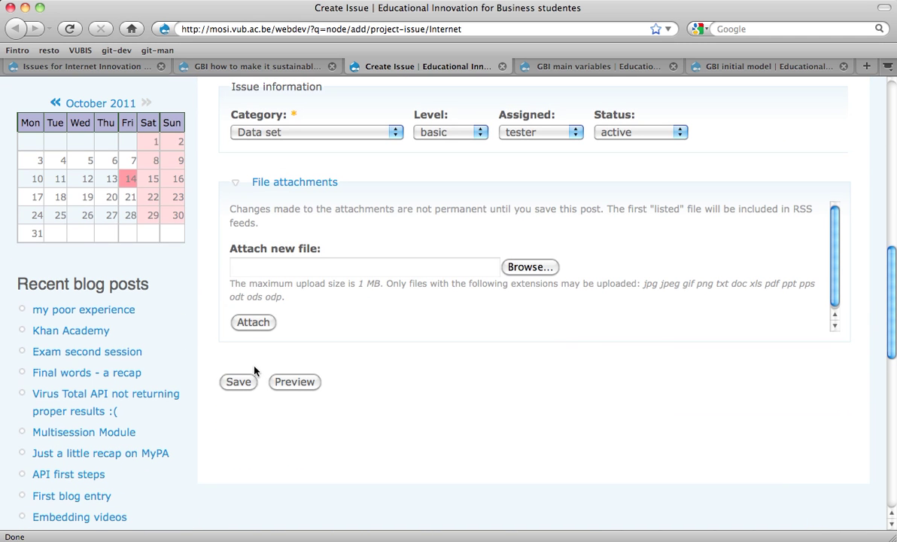
left_click(237, 380)
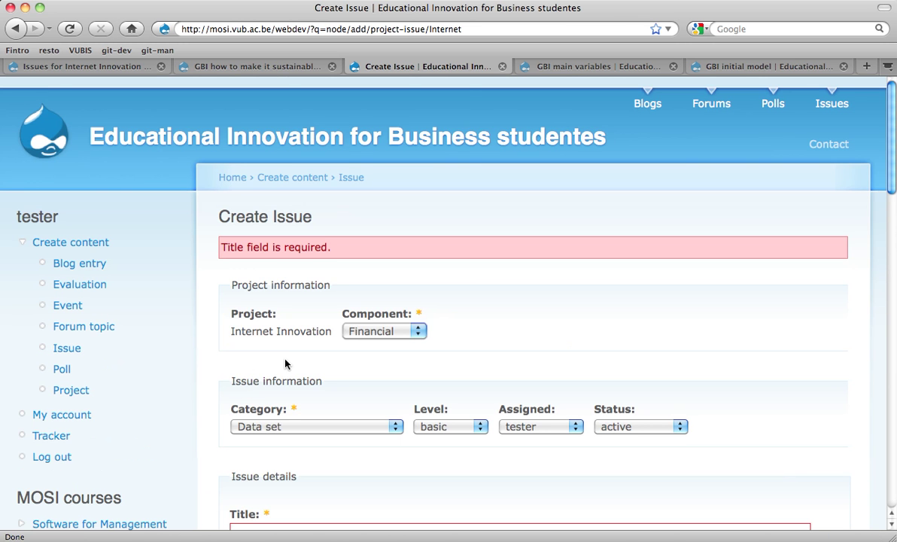
Step: Switch to SoftMana-tmp.docx in Microsoft Word and look for a title for the data set issue
scroll(284, 364, "down", 5)
key("super+Tab")
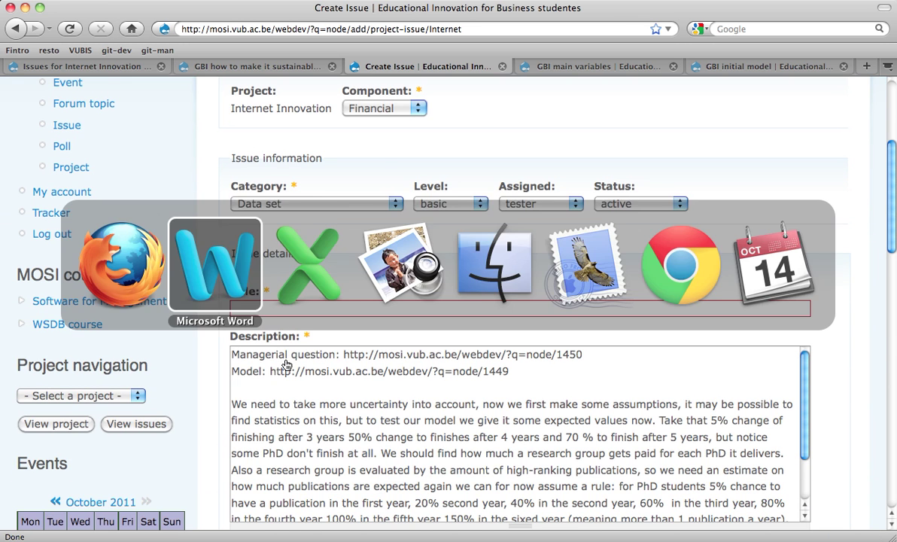
left_click(374, 406)
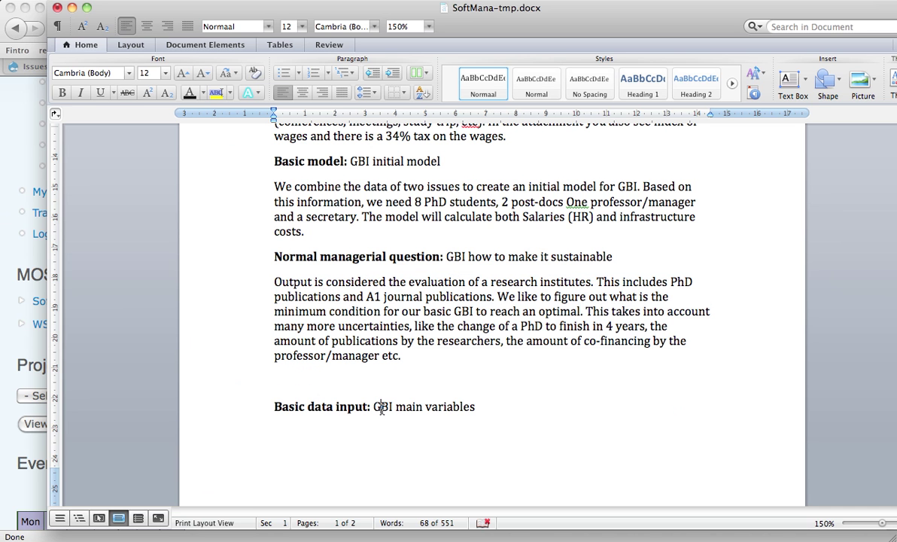
key("shift+Down")
scroll(382, 410, "up", 2)
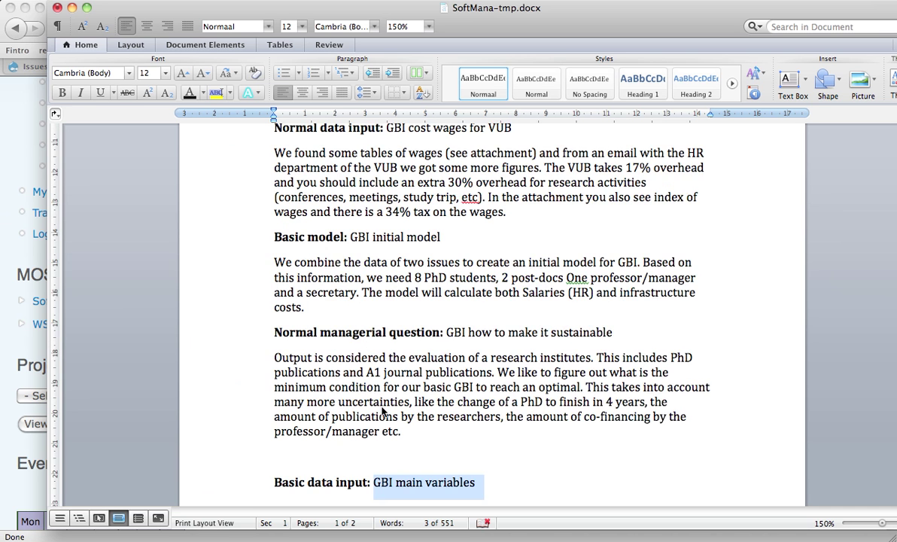
scroll(383, 410, "down", 5)
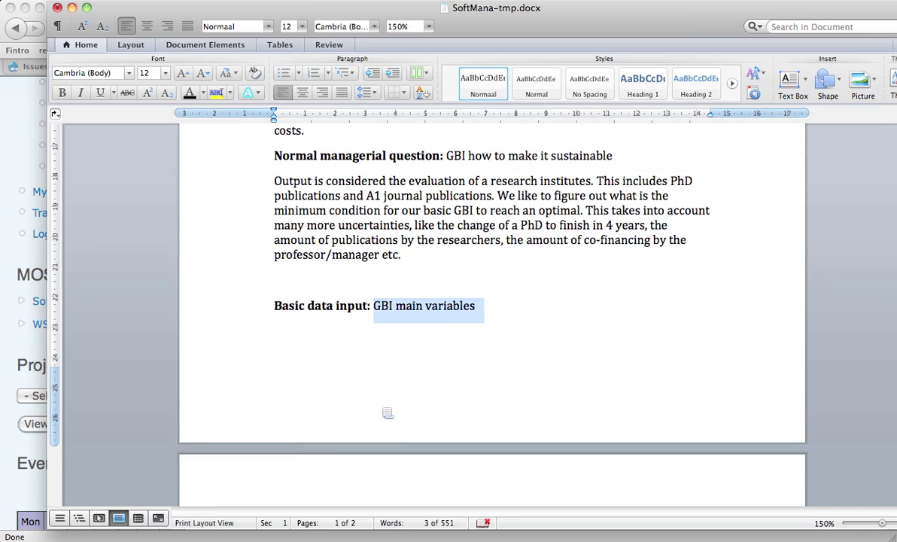
key("super+Tab")
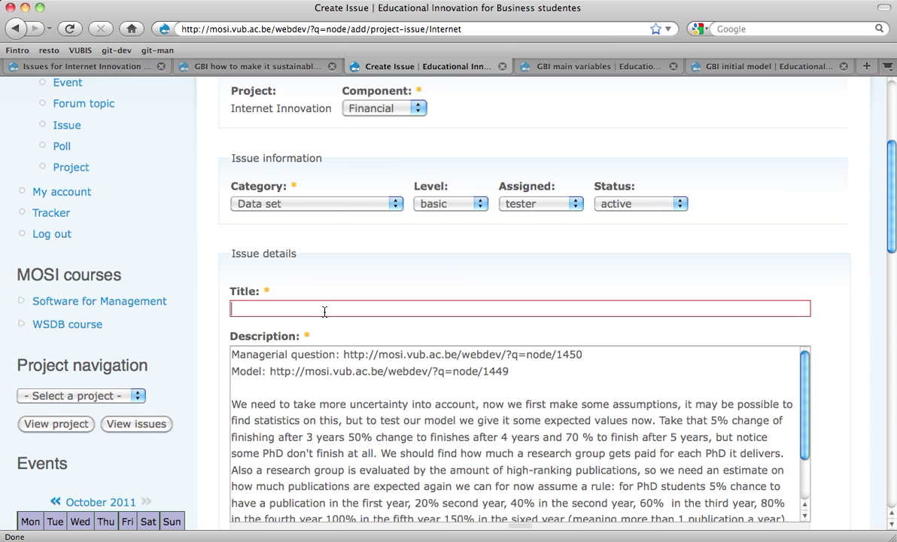
Step: Title the data set issue "GBI output values"
type("GBI")
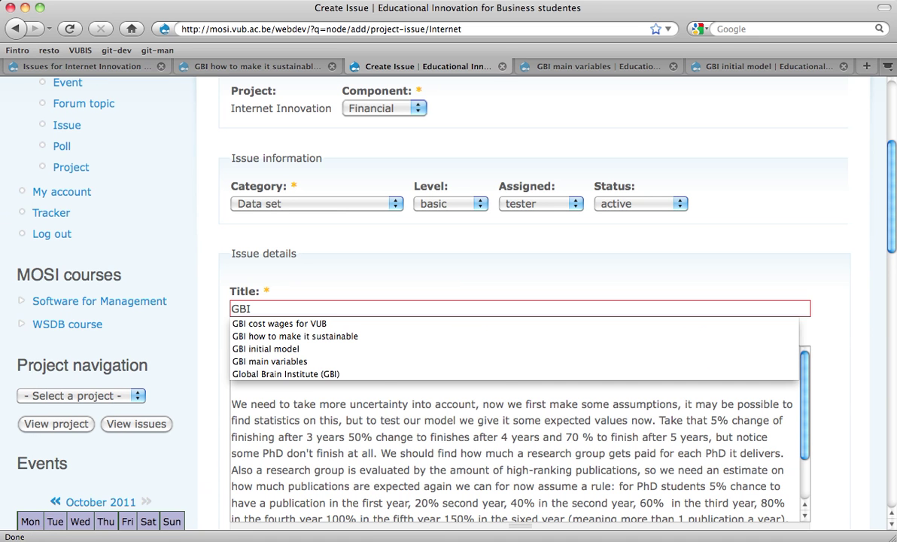
type("output v")
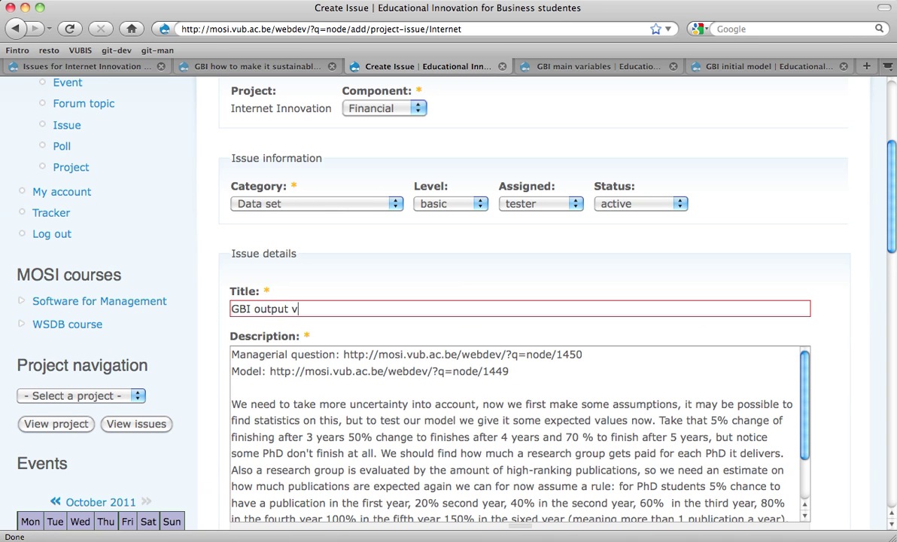
type("alues")
Step: Review the PhD and publication assumptions in the description and check the spelling suggestions for "sixed"
left_click_drag(676, 454, 725, 455)
scroll(527, 474, "down", 2)
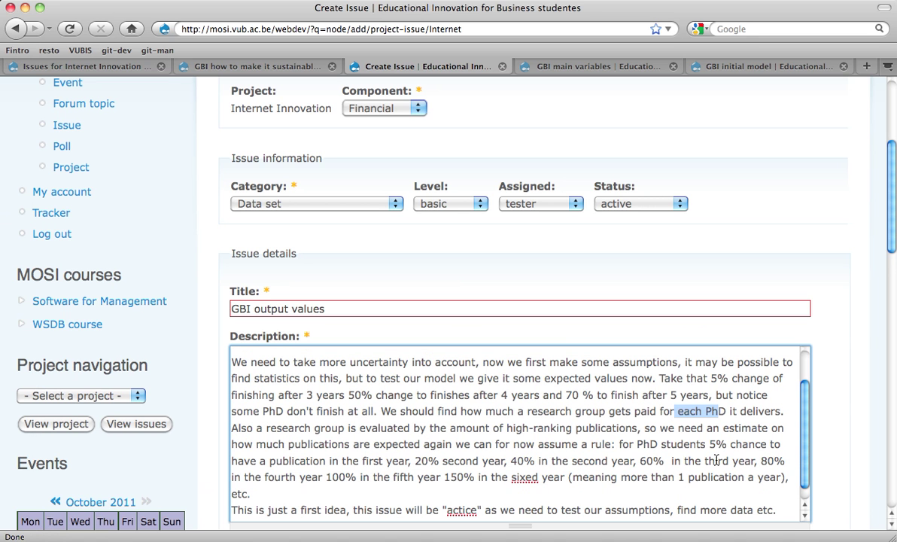
left_click_drag(493, 460, 542, 477)
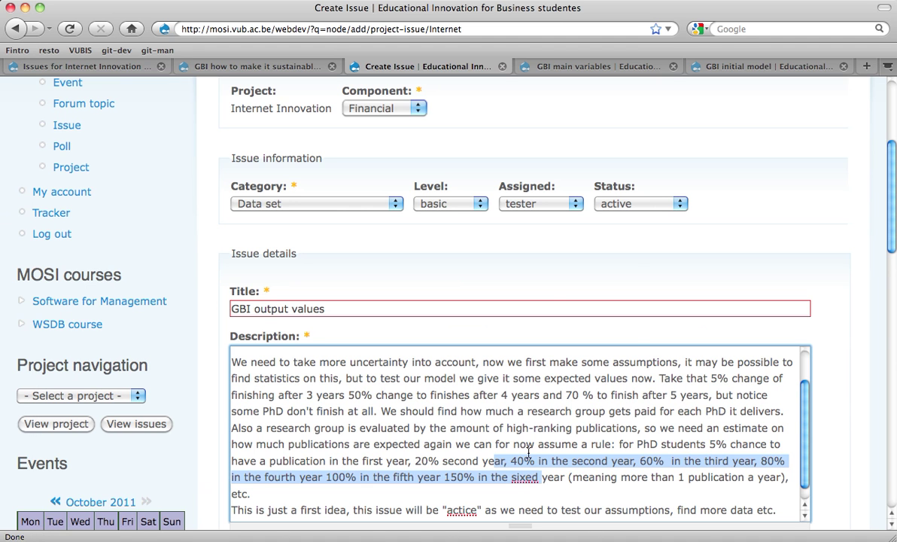
left_click(515, 480)
right_click(517, 483)
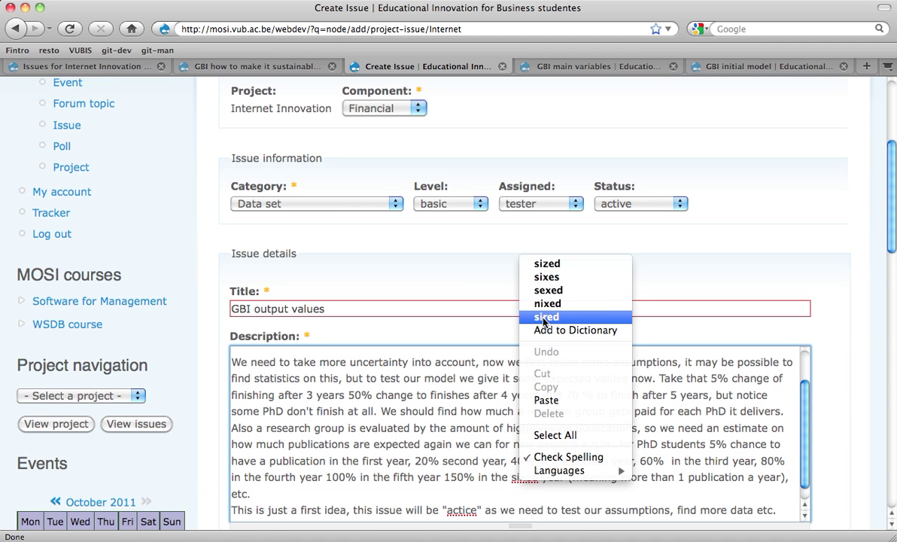
left_click(322, 517)
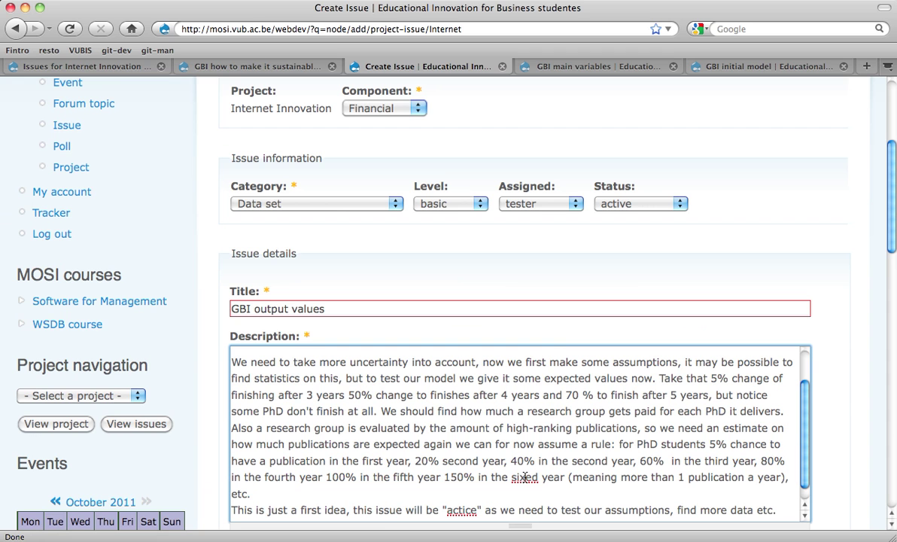
Step: Correct "actice" to "active" in the last sentence of the description
left_click(469, 512)
key("BackSpace")
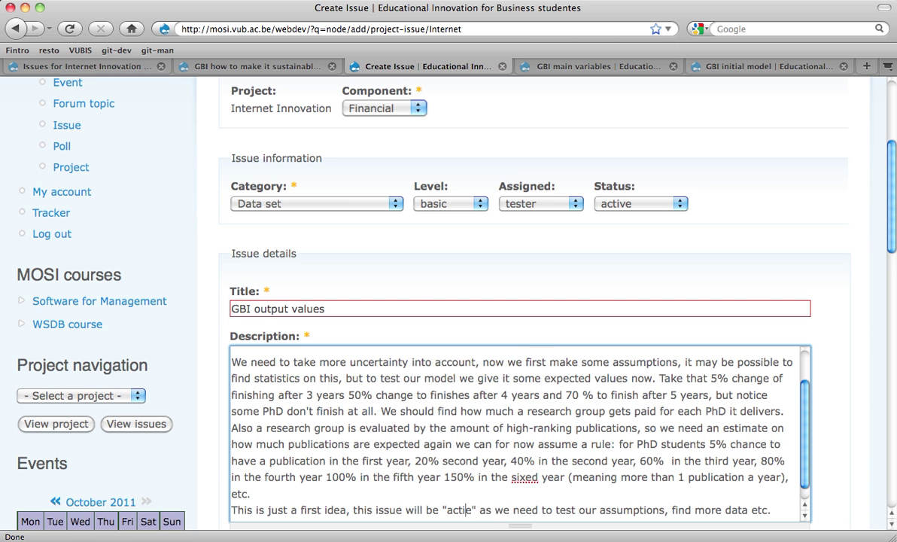
type("v")
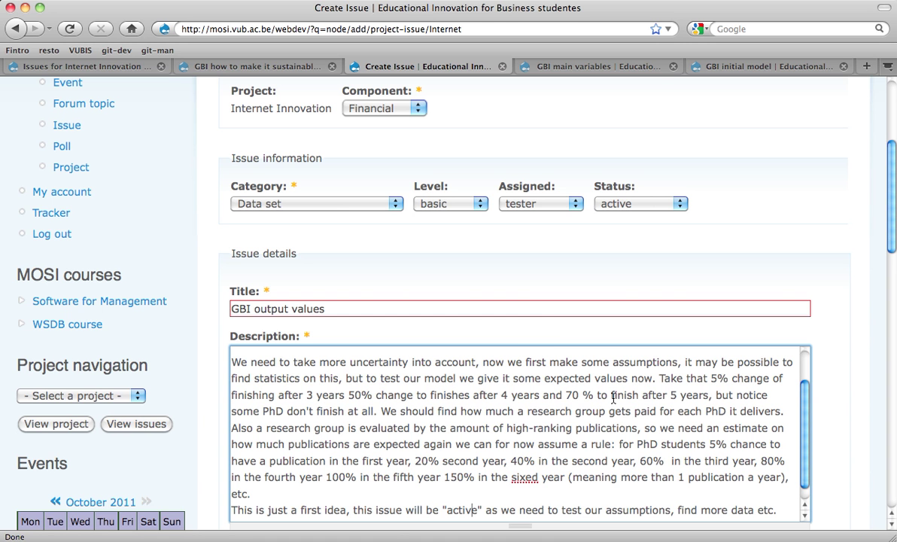
Step: Save the "GBI output values" data set issue
scroll(843, 394, "down", 3)
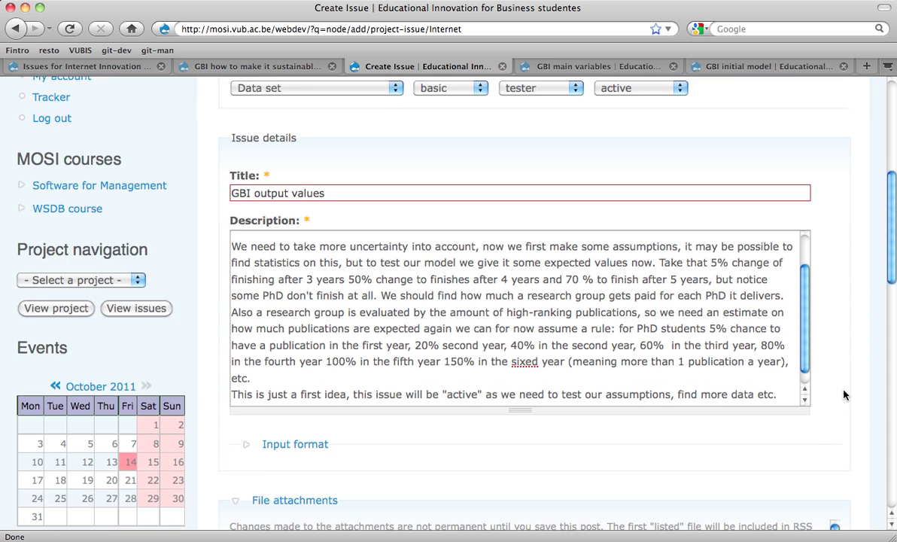
scroll(843, 394, "down", 2)
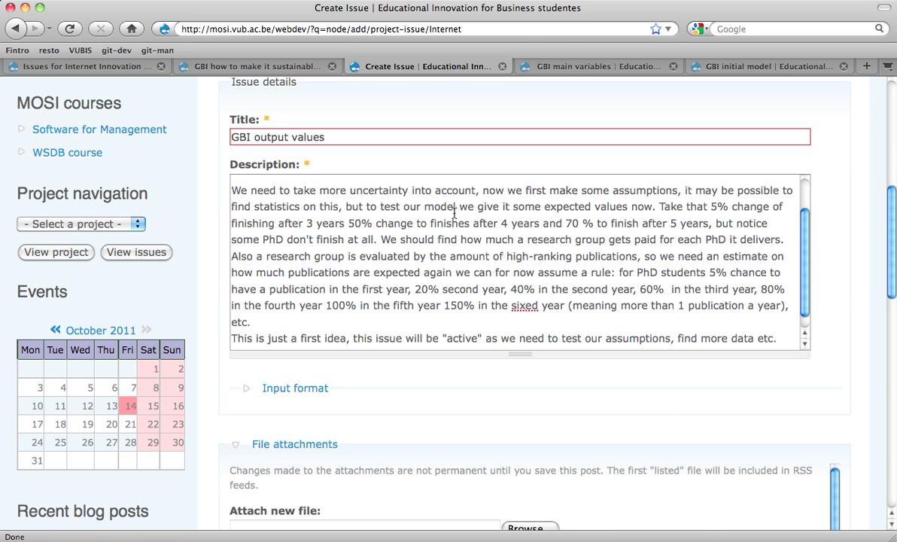
scroll(347, 389, "down", 5)
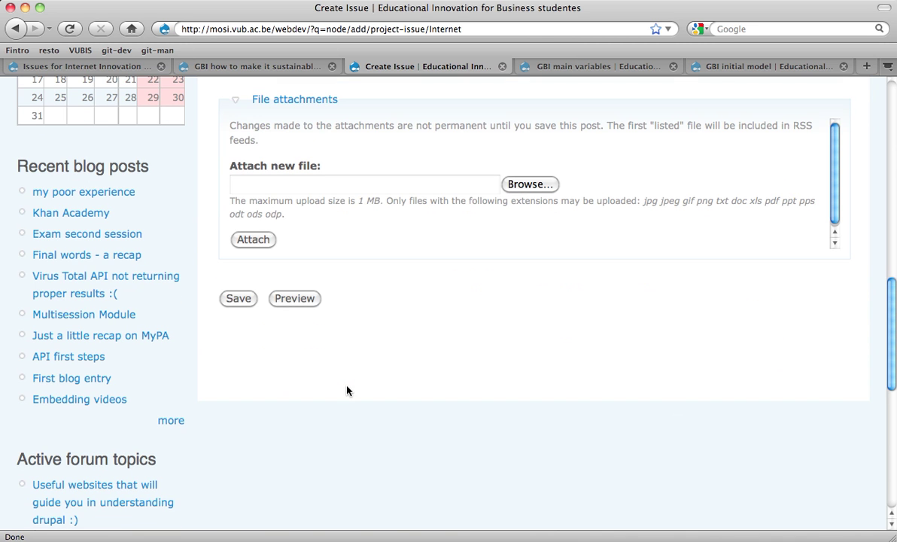
left_click(248, 301)
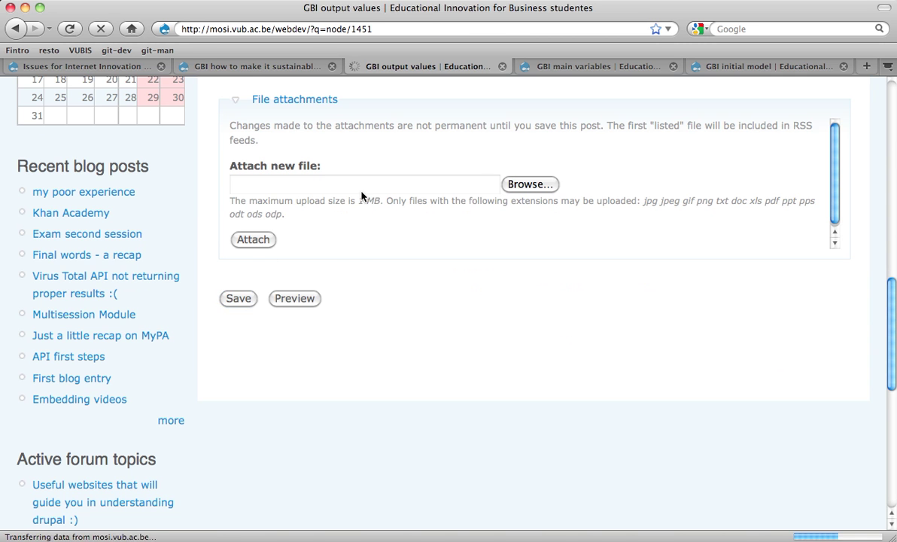
Step: Compare the published "GBI output values" and "GBI how to make it sustainable" issues, examining their link lines and description paragraphs
key("ctrl+shift+Tab")
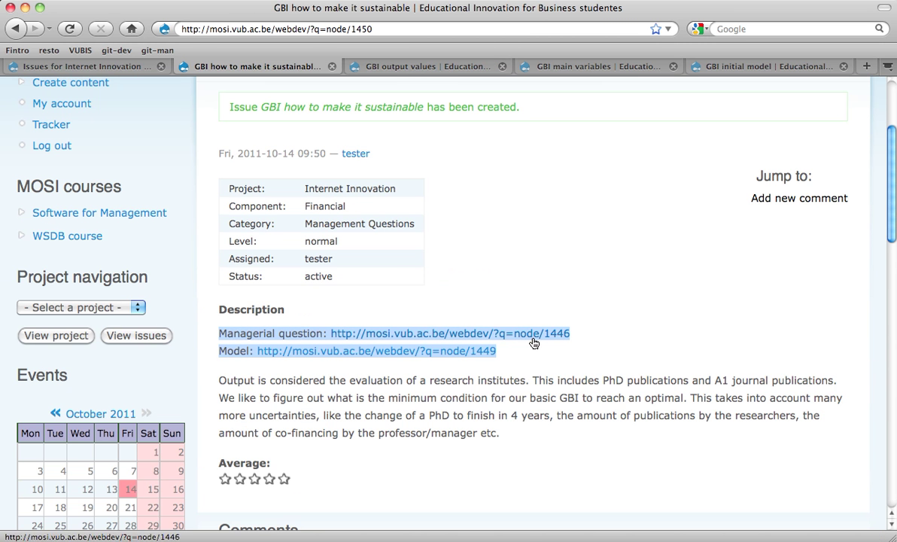
left_click(501, 396)
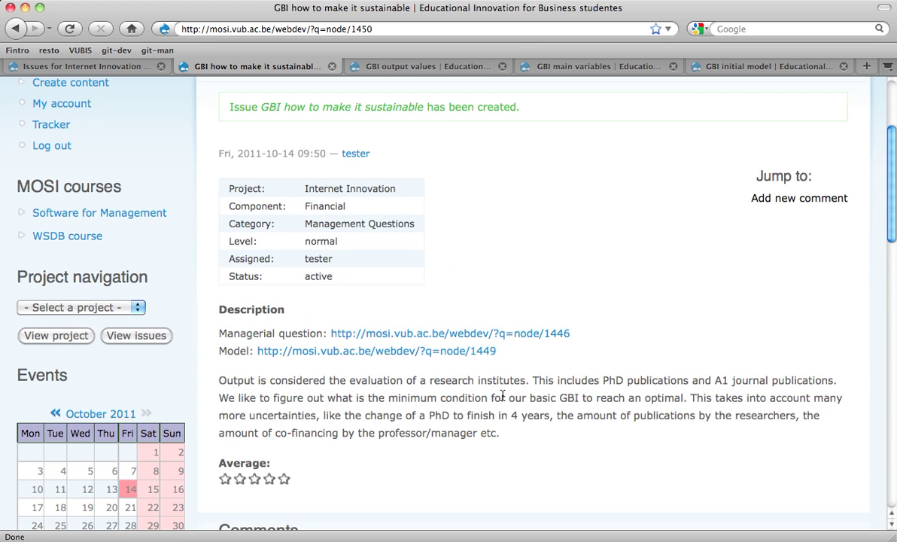
key("ctrl+Tab")
scroll(252, 265, "down", 5)
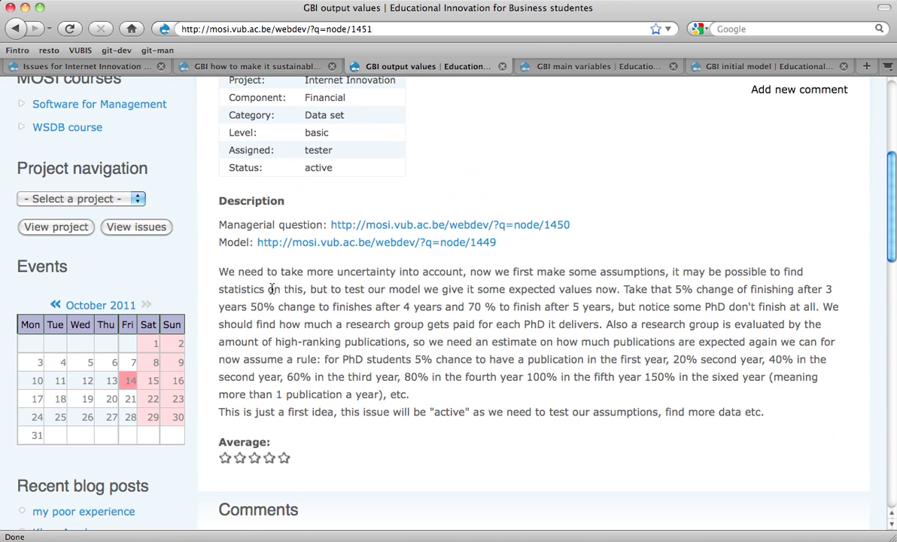
key("ctrl+shift+Tab")
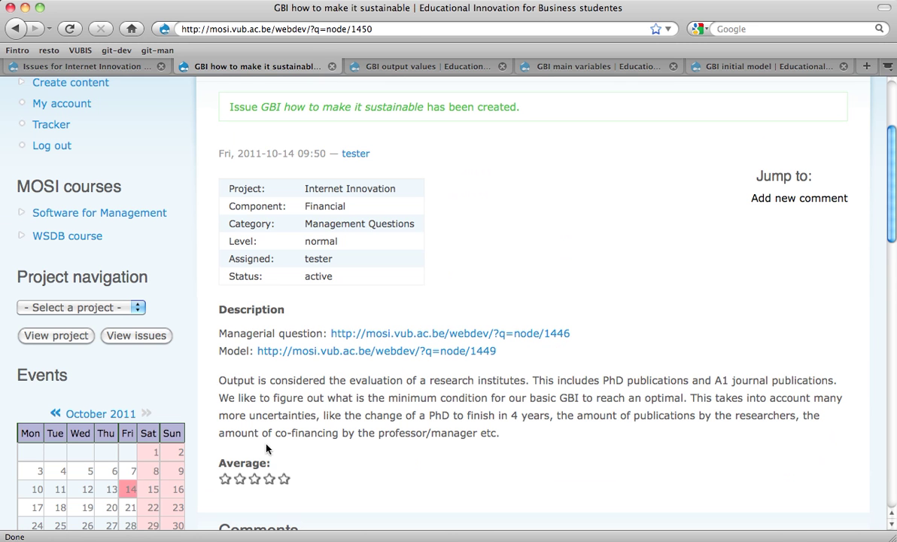
left_click_drag(200, 378, 546, 449)
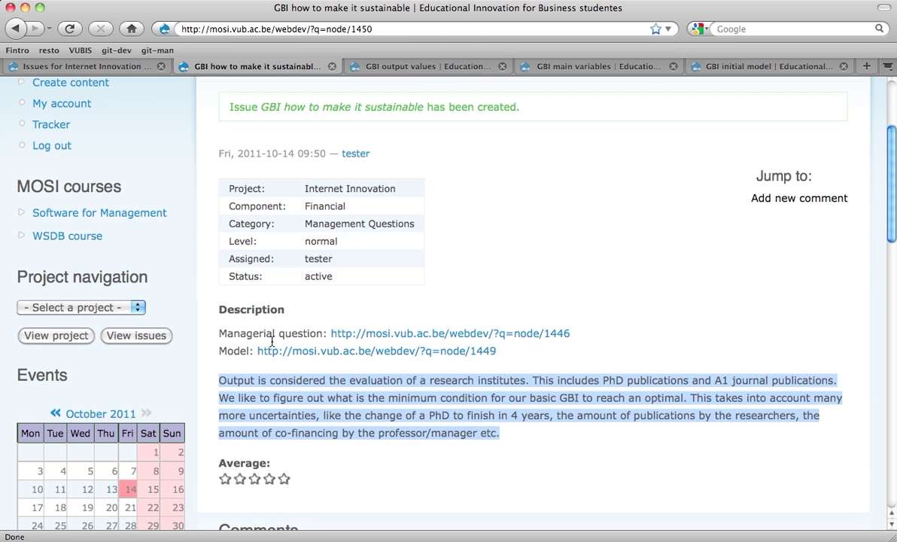
left_click_drag(212, 333, 584, 356)
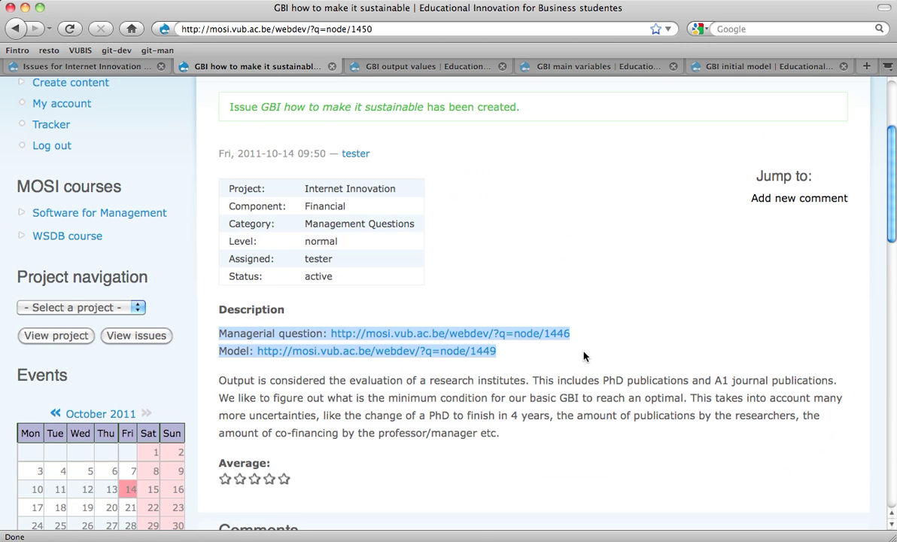
Step: Examine the published "GBI output values" issue: its category and level, the managerial question and model links, and the assumptions paragraph
key("ctrl+Tab")
scroll(262, 338, "up", 5)
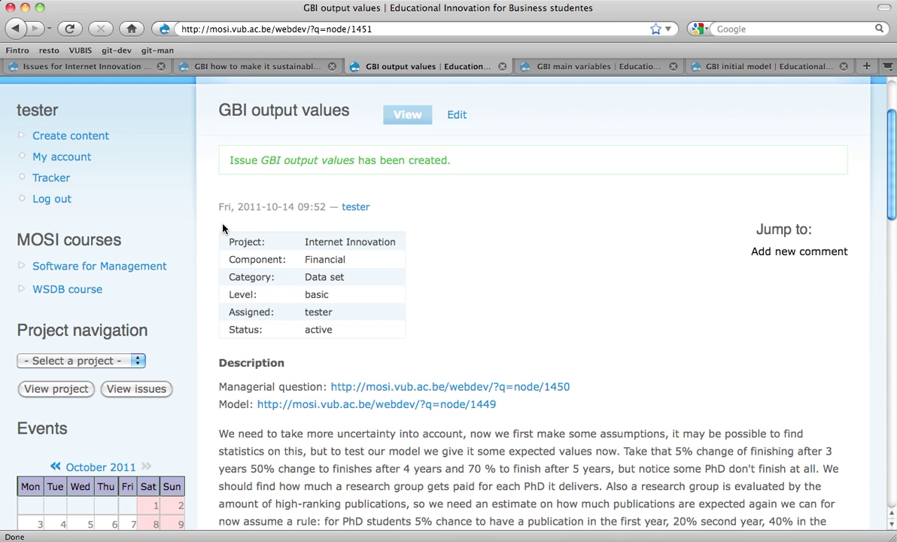
left_click_drag(304, 276, 369, 295)
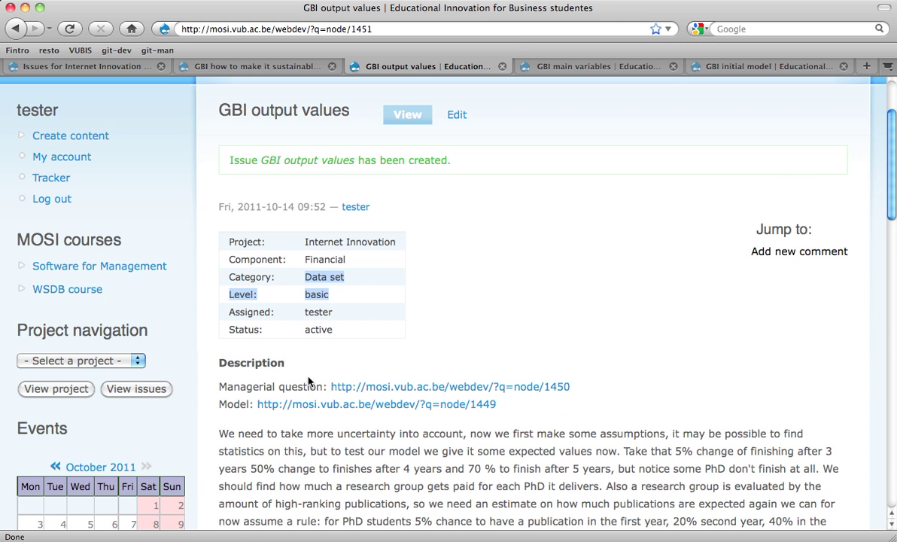
scroll(308, 381, "down", 3)
left_click_drag(218, 302, 598, 325)
scroll(602, 361, "down", 2)
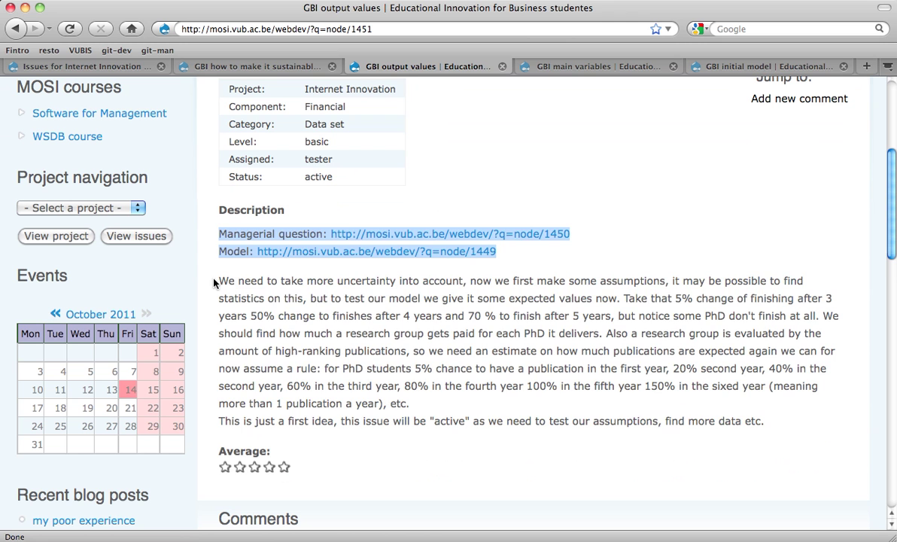
left_click_drag(215, 283, 637, 445)
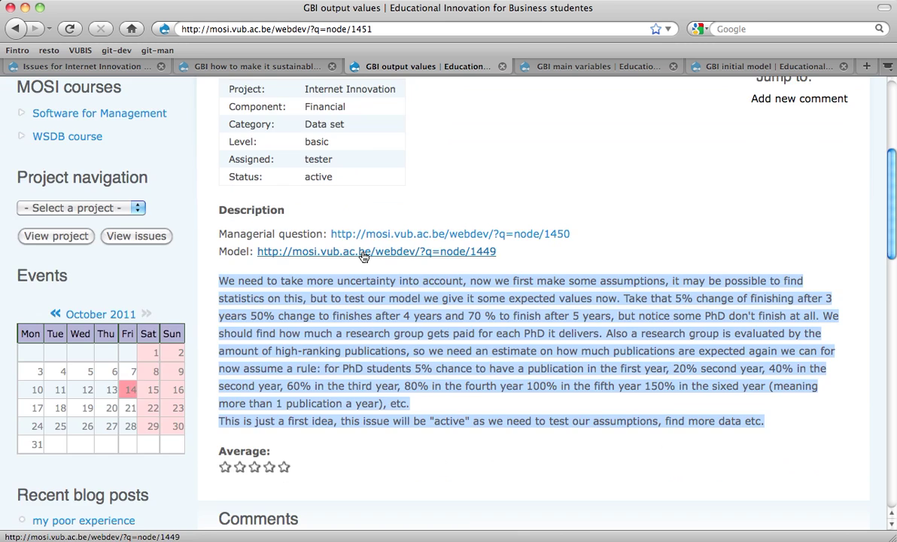
scroll(368, 254, "up", 5)
scroll(440, 256, "down", 2)
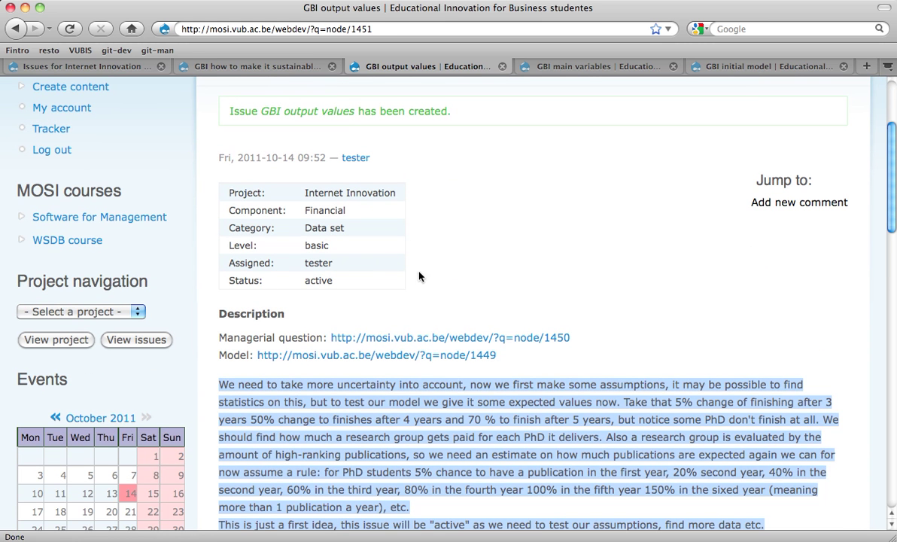
left_click_drag(220, 336, 550, 365)
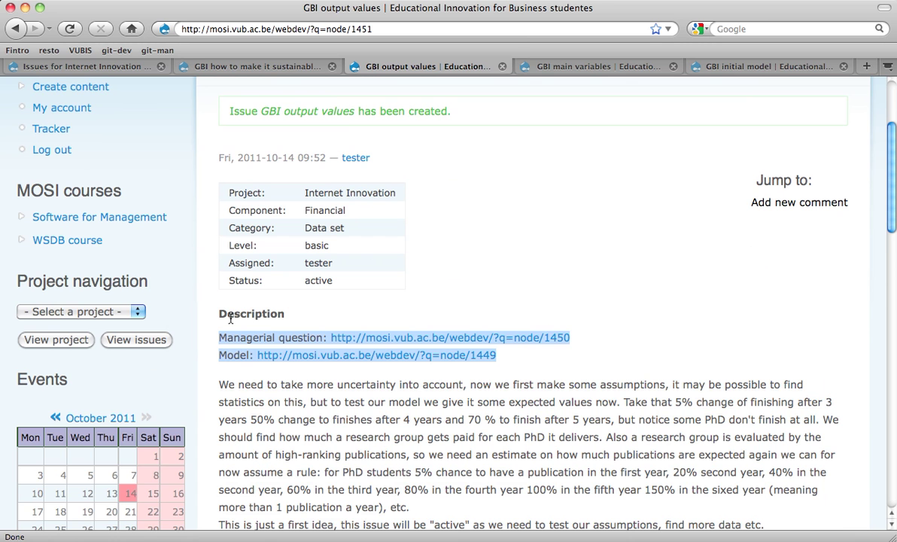
scroll(277, 351, "down", 2)
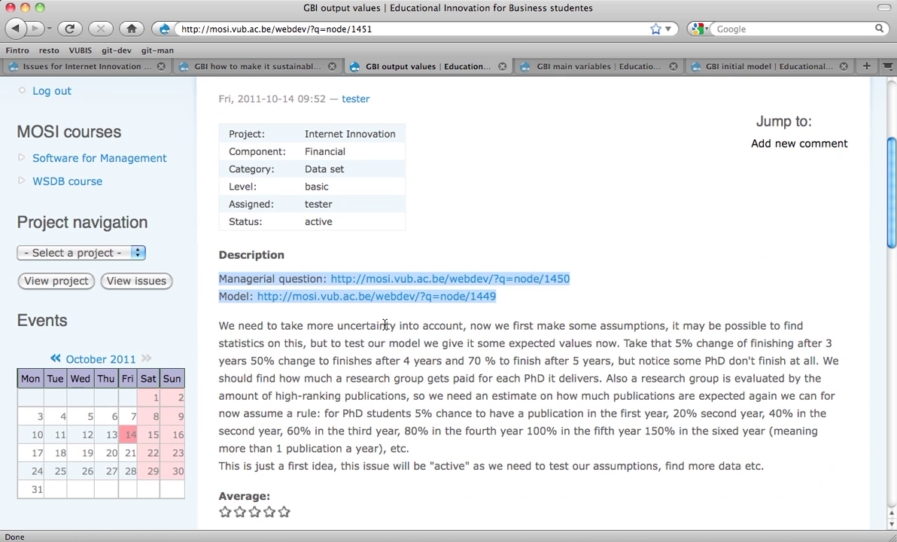
scroll(279, 331, "down", 3)
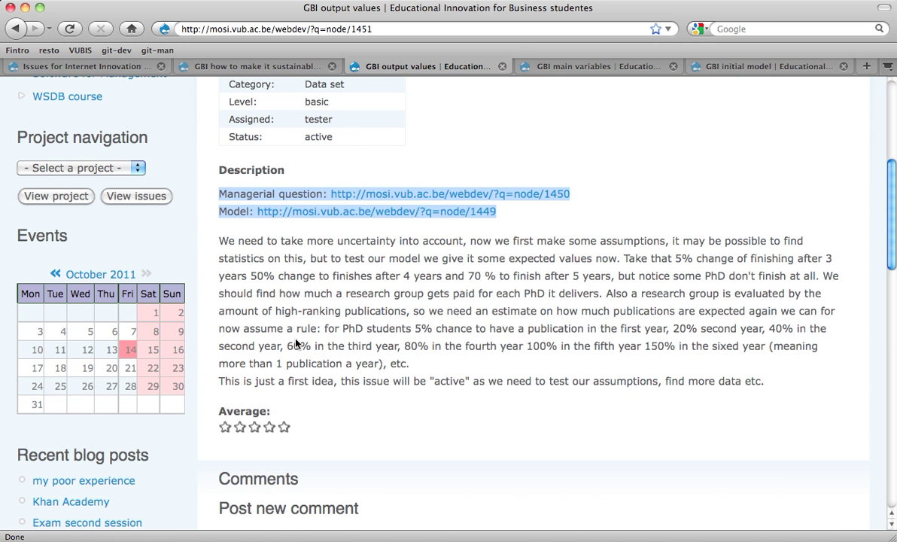